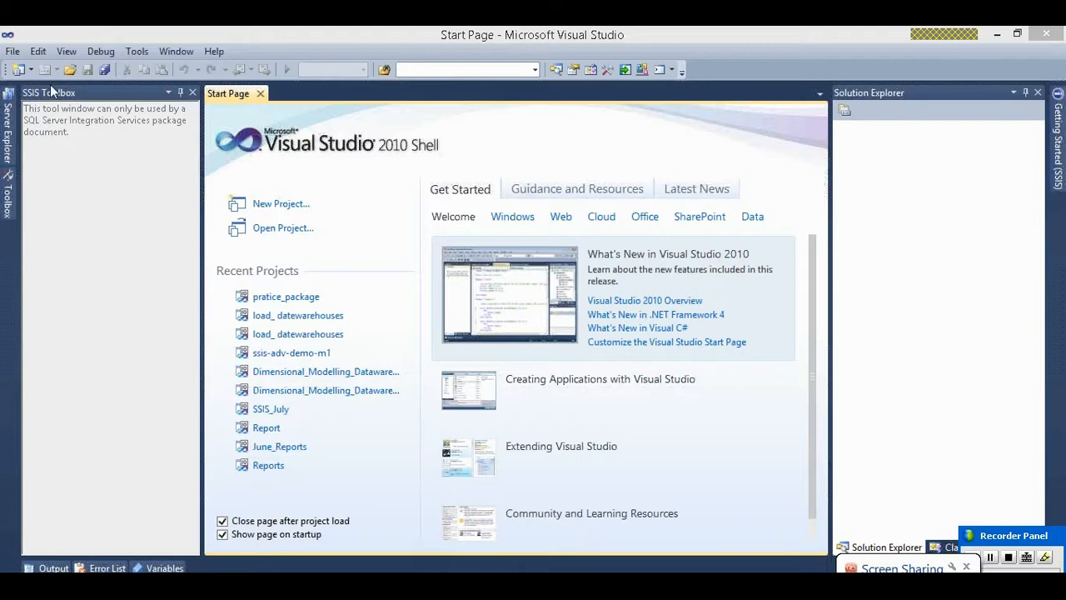
- Start a new project and choose the Report Server Project template under Reporting Services
click(15, 52)
click(13, 52)
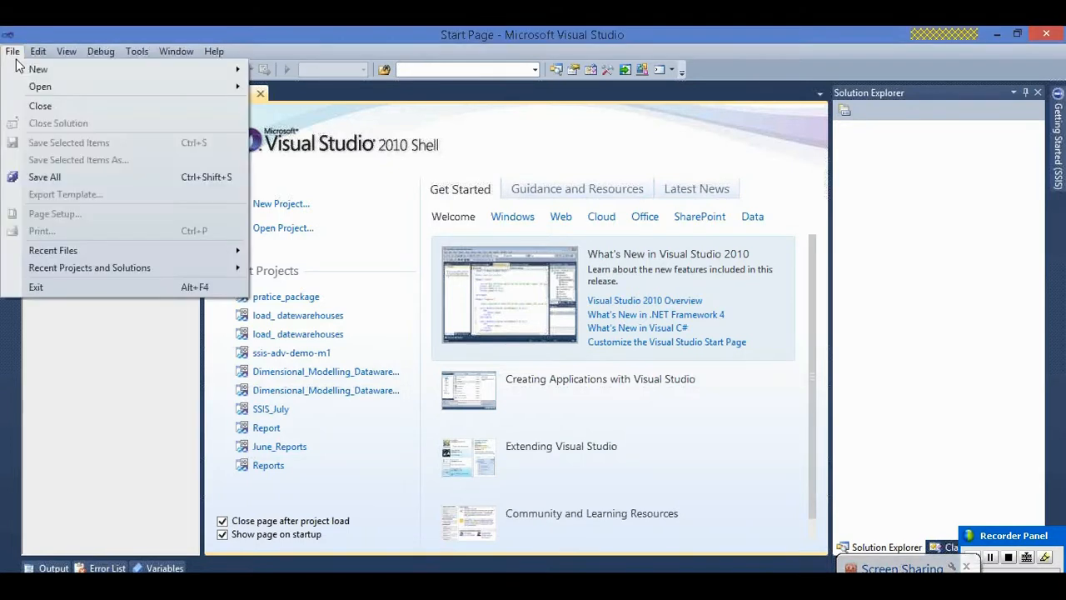
mouse_move(203, 69)
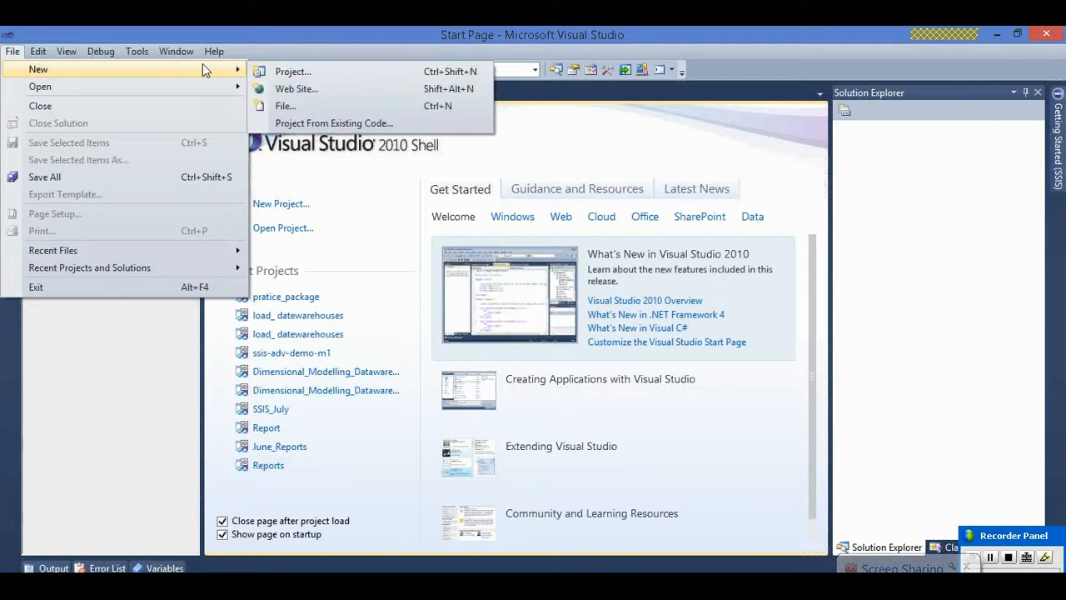
click(309, 72)
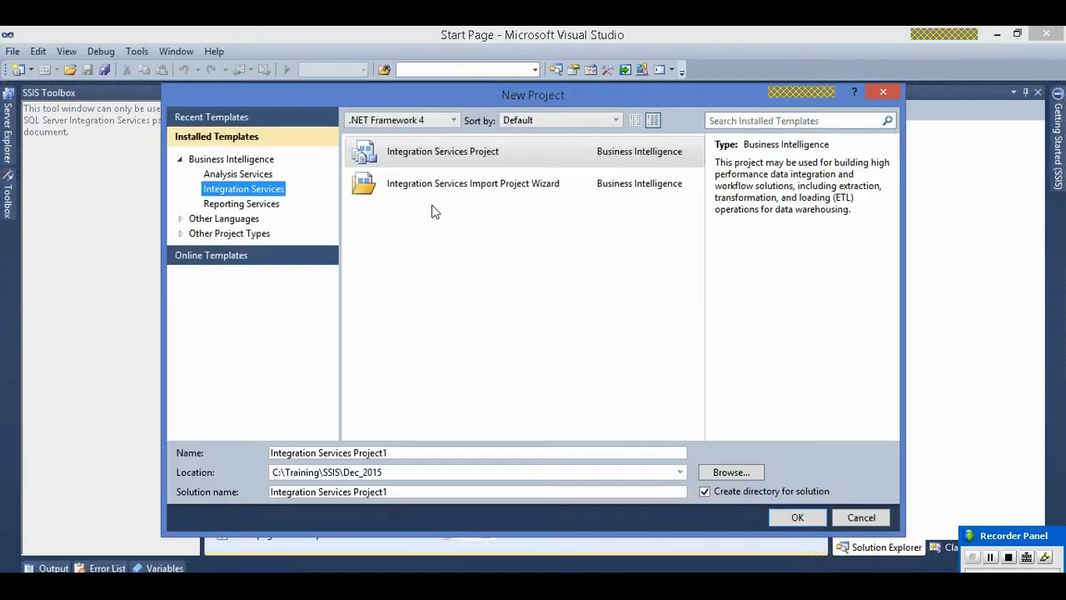
click(248, 175)
click(255, 207)
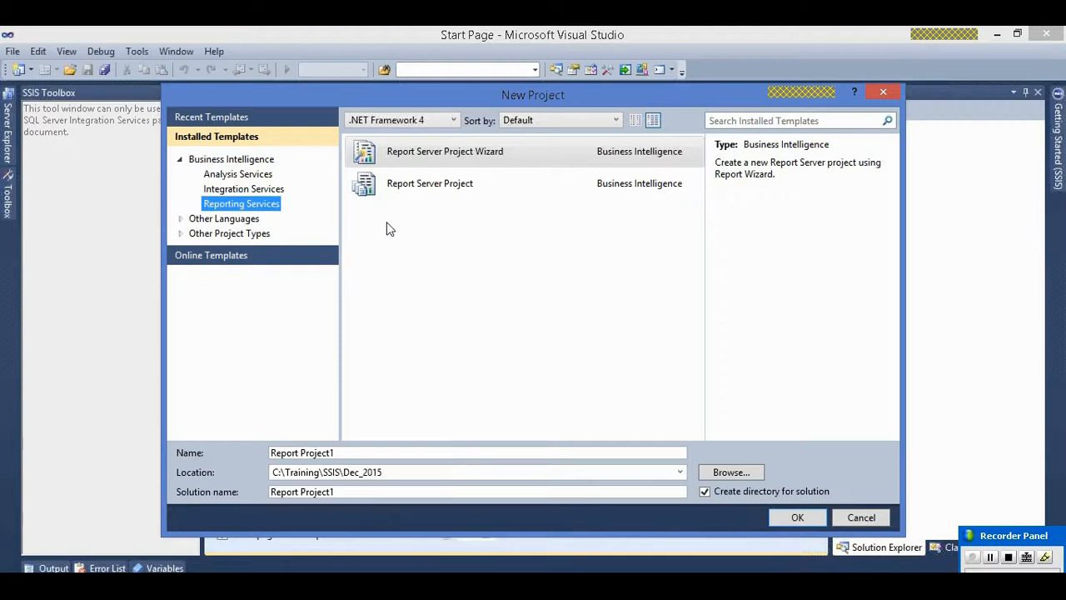
click(441, 183)
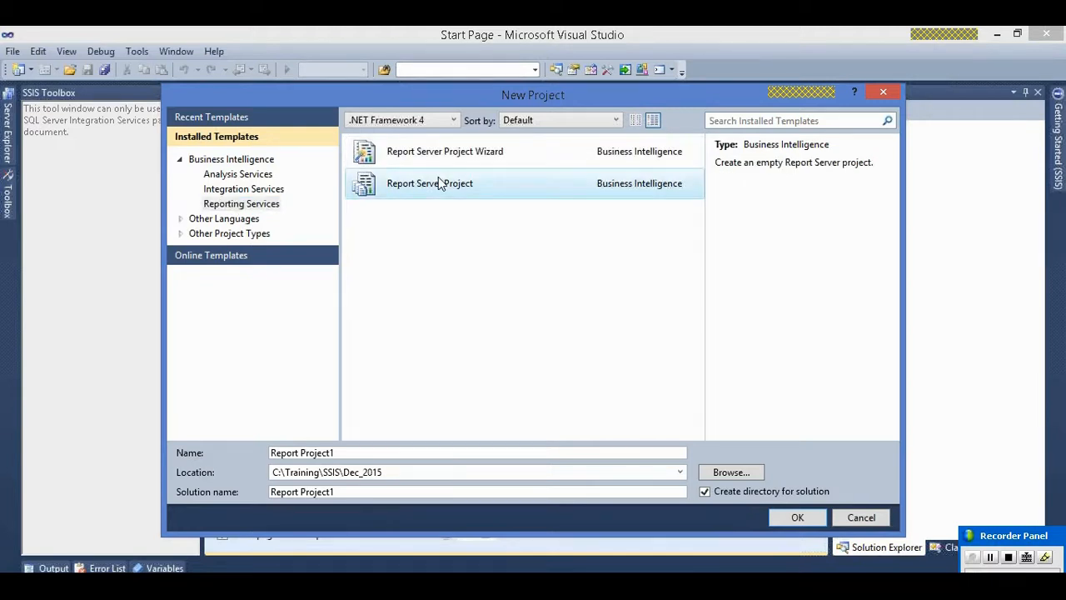
click(444, 164)
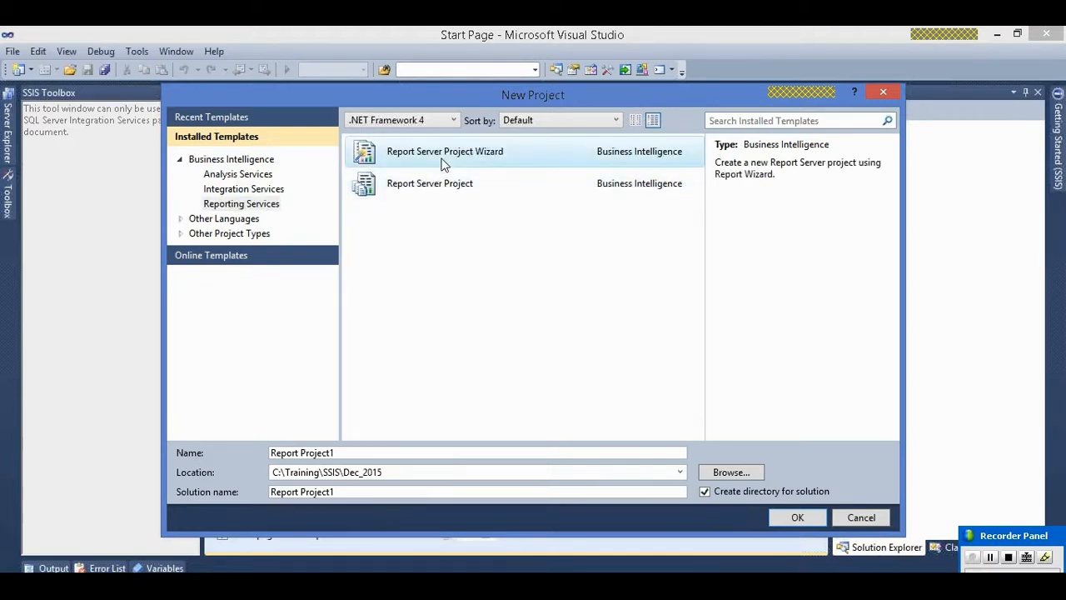
click(444, 184)
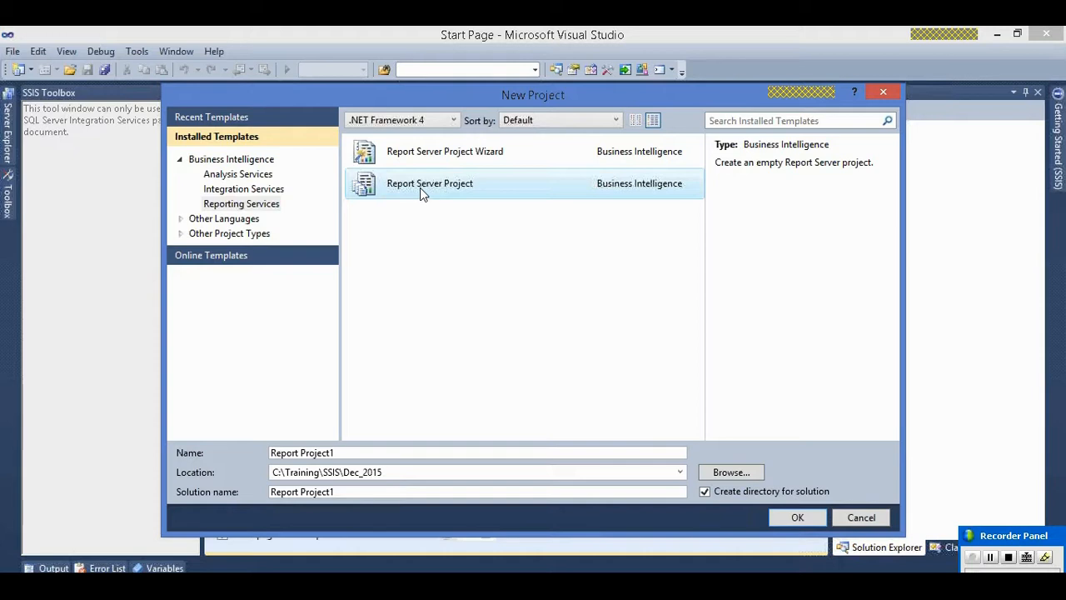
- Set the new project's location to C:\Training\SSRS\Feb_2016
click(395, 470)
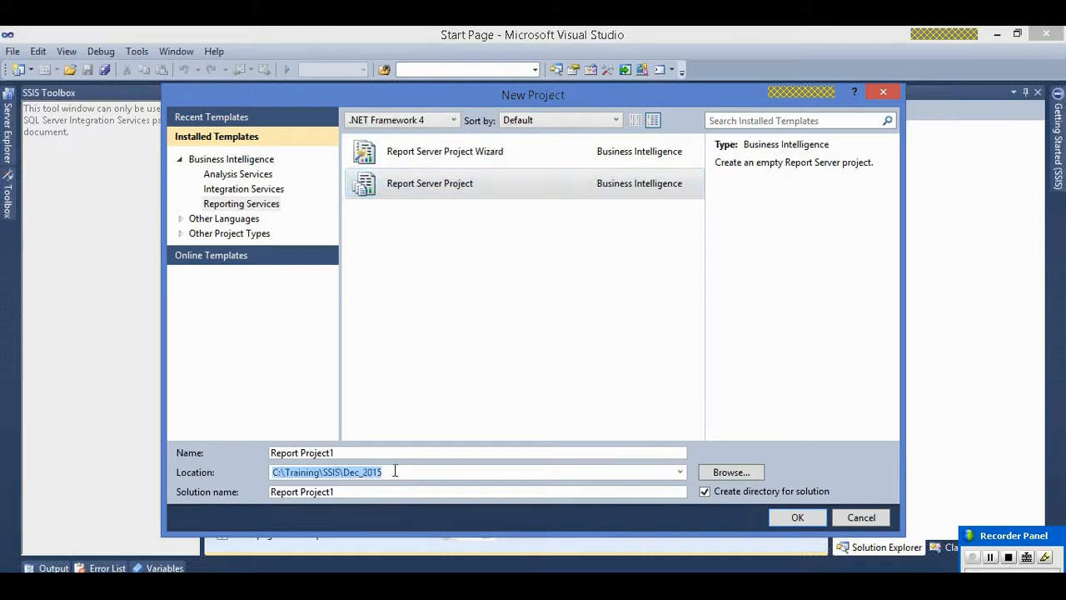
click(391, 471)
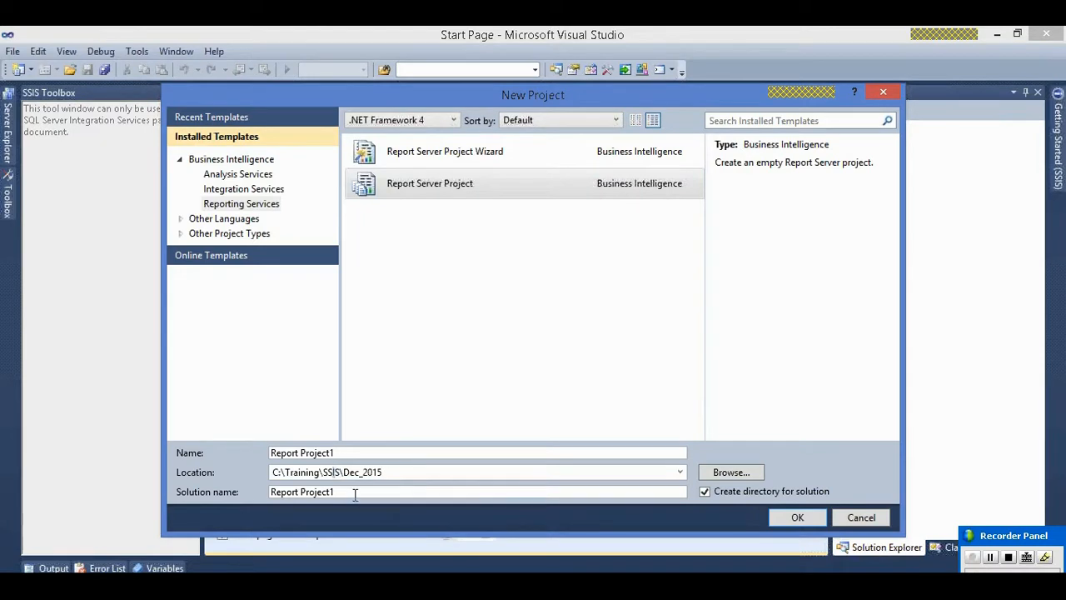
text(R)
drag(344, 471, 364, 471)
click(364, 472)
text(Feb)
click(398, 472)
key(BackSpace)
text(6)
- Name the project Reports and create it
drag(335, 452, 270, 450)
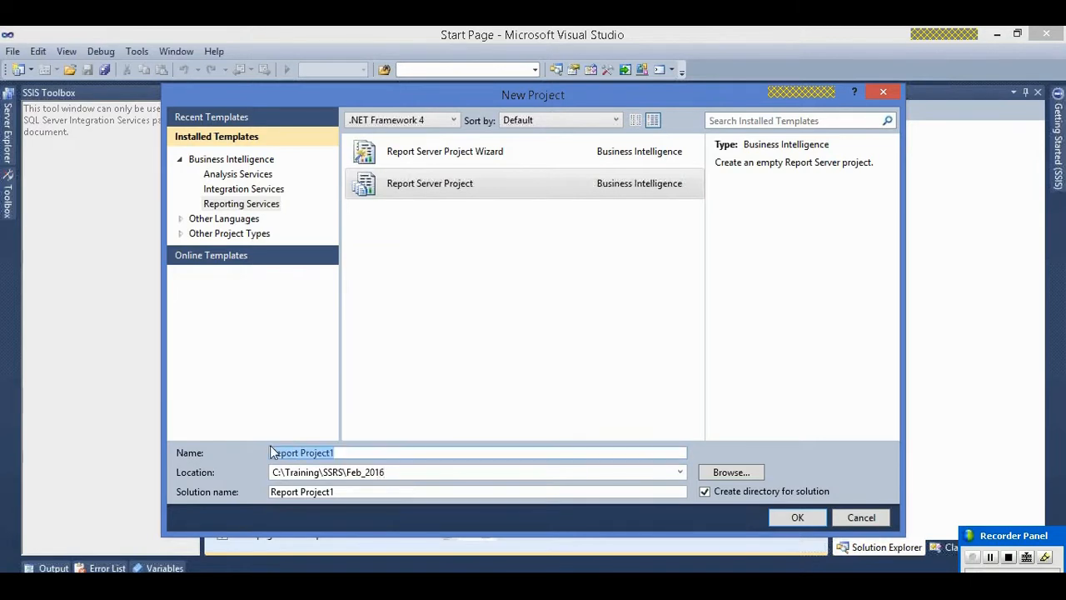
text(Report)
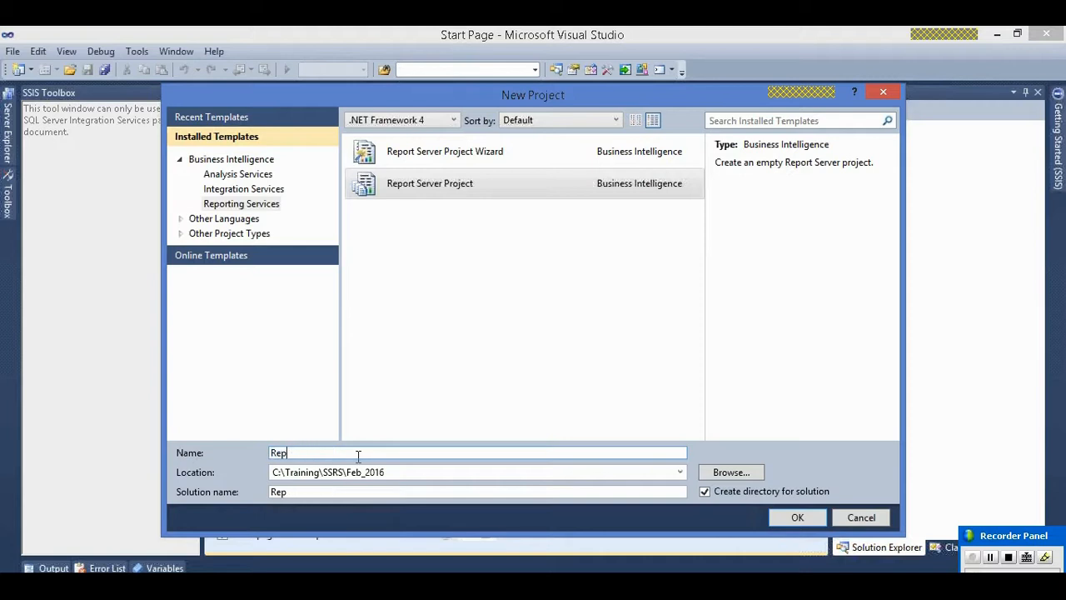
text(s)
click(797, 518)
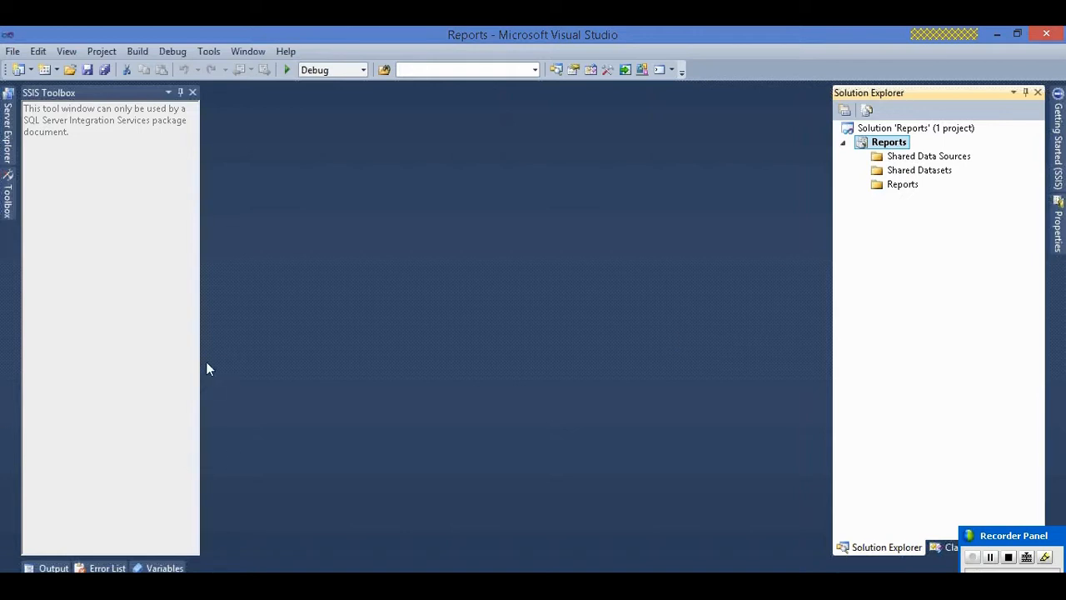
click(900, 187)
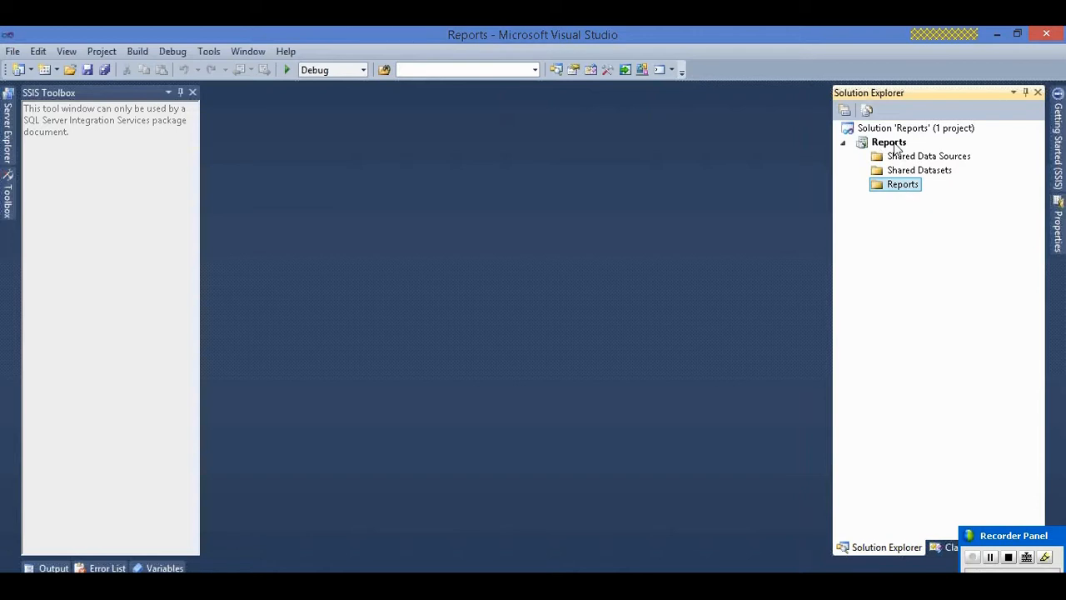
click(889, 147)
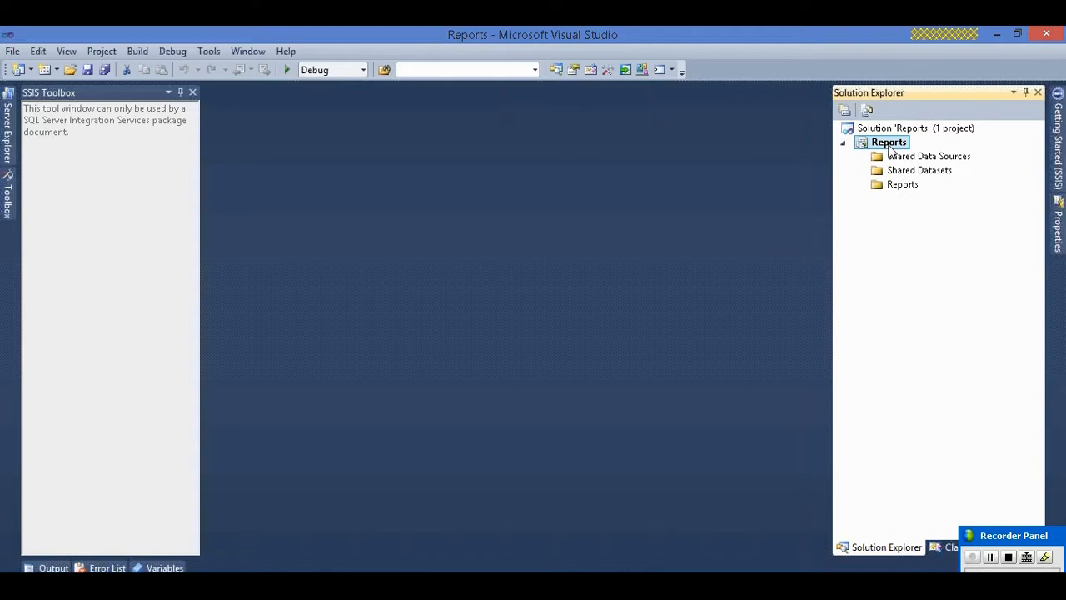
click(892, 160)
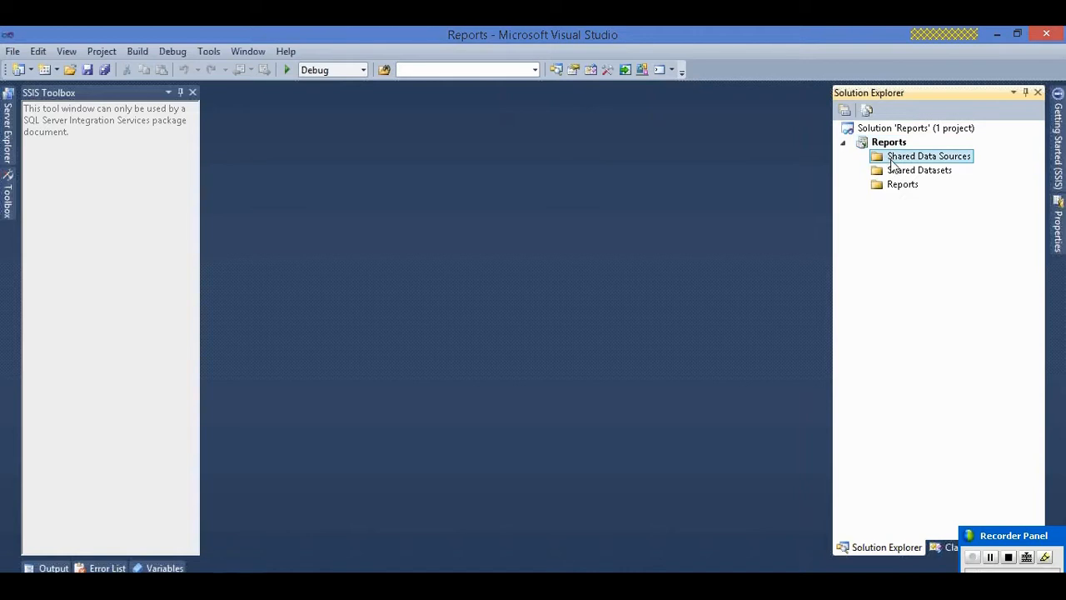
click(899, 172)
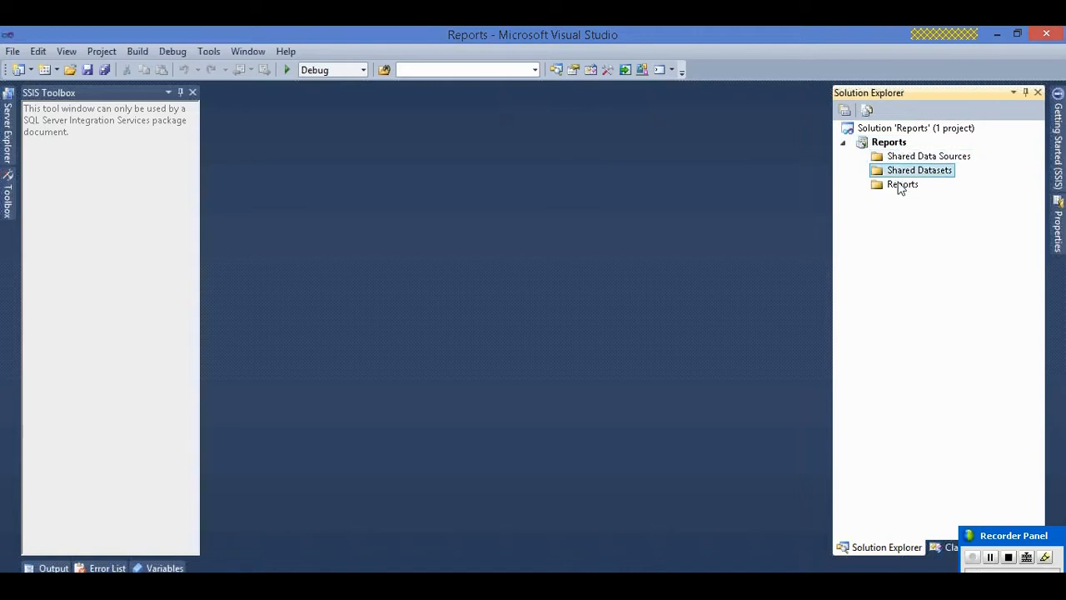
click(902, 187)
key(Up)
key(Up)
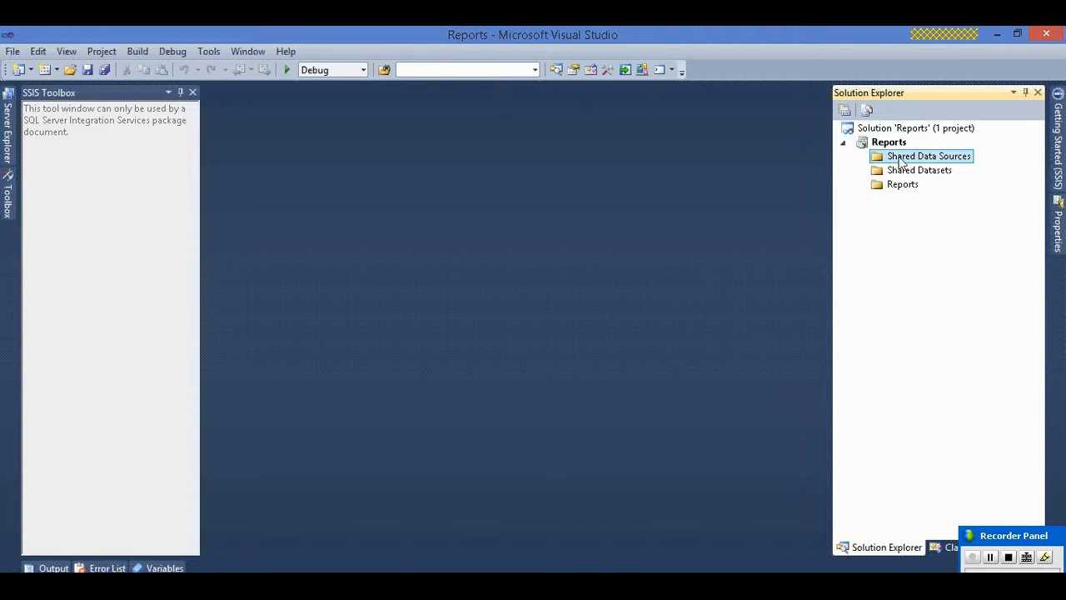
- Add a new shared data source to the Reports project and name it Adv_works
right_click(900, 159)
click(819, 171)
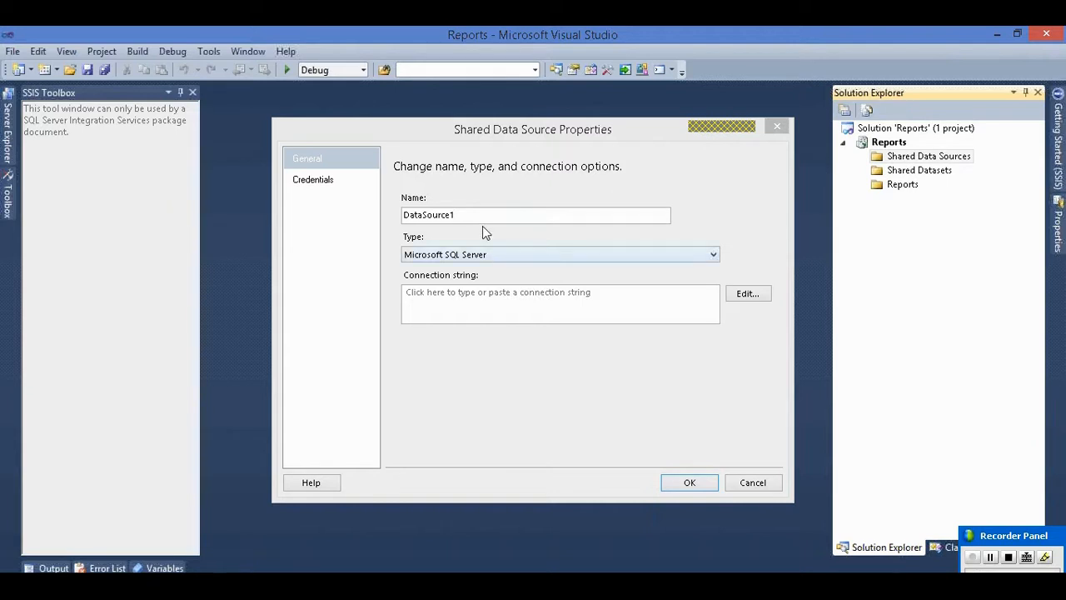
drag(454, 215, 391, 211)
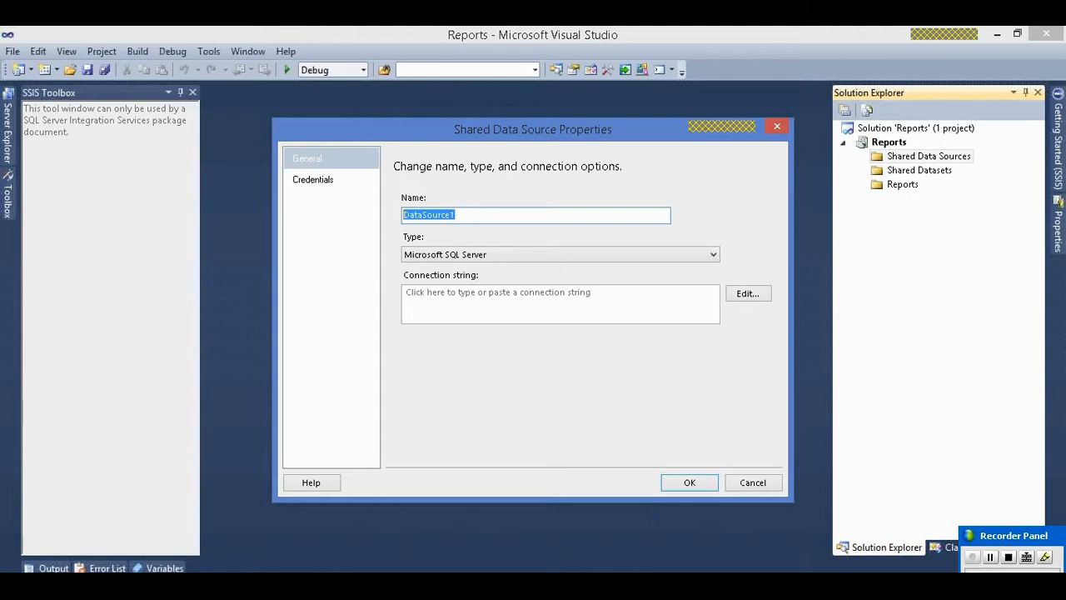
text(Adv)
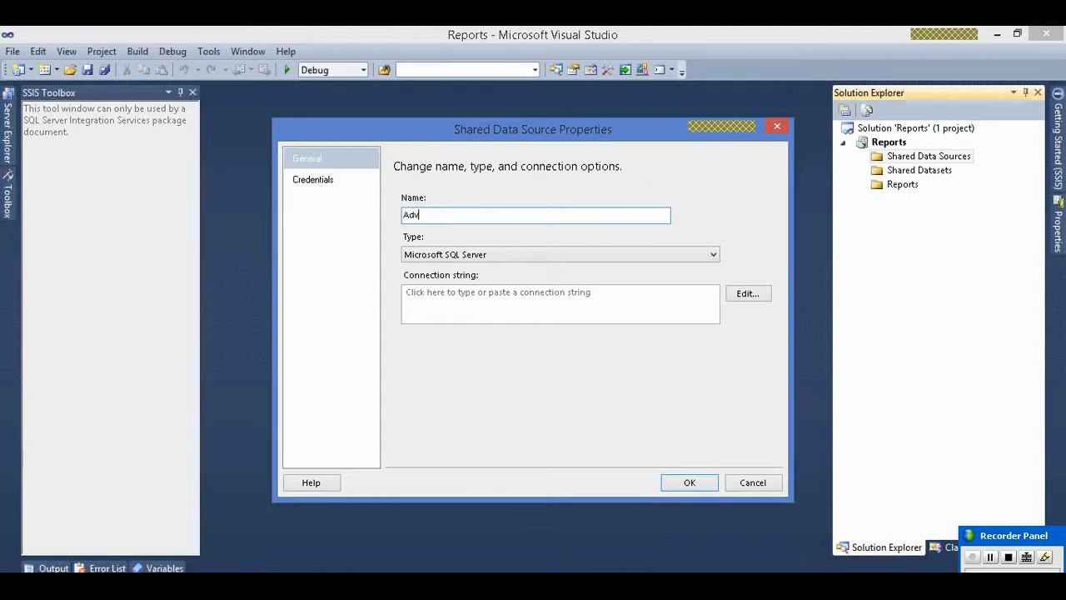
text(_works)
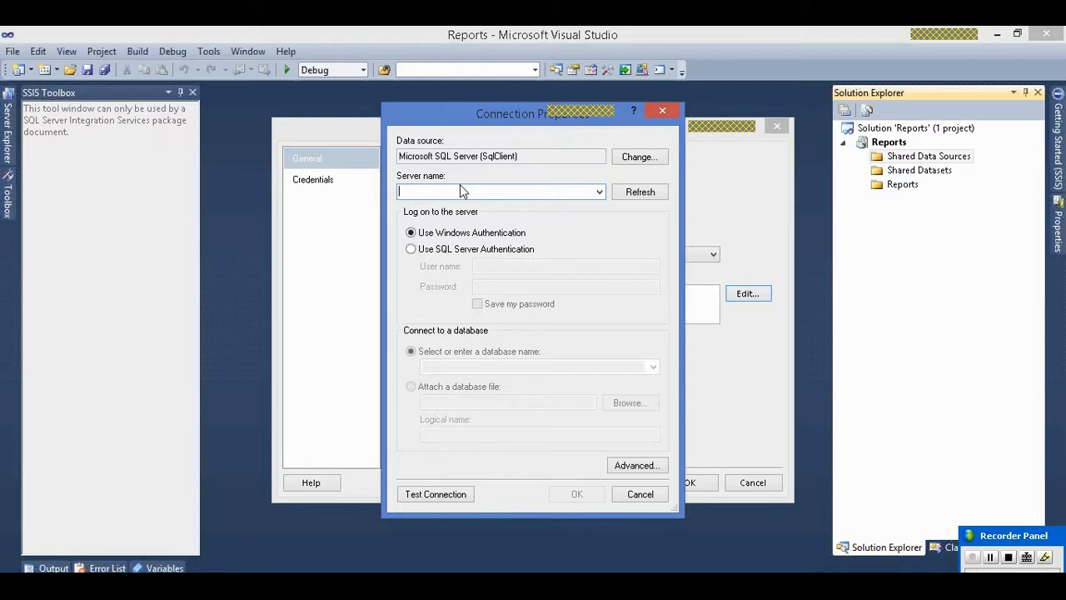
- Define the data source's connection to server "." and database AdventureWorks, testing the connection before accepting it
text(.)
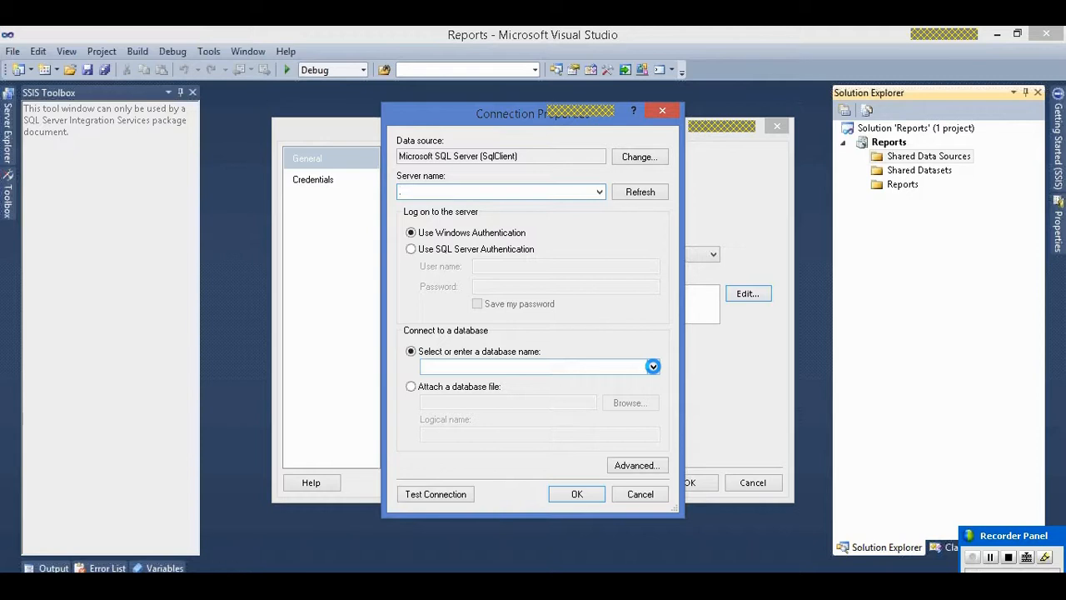
click(653, 367)
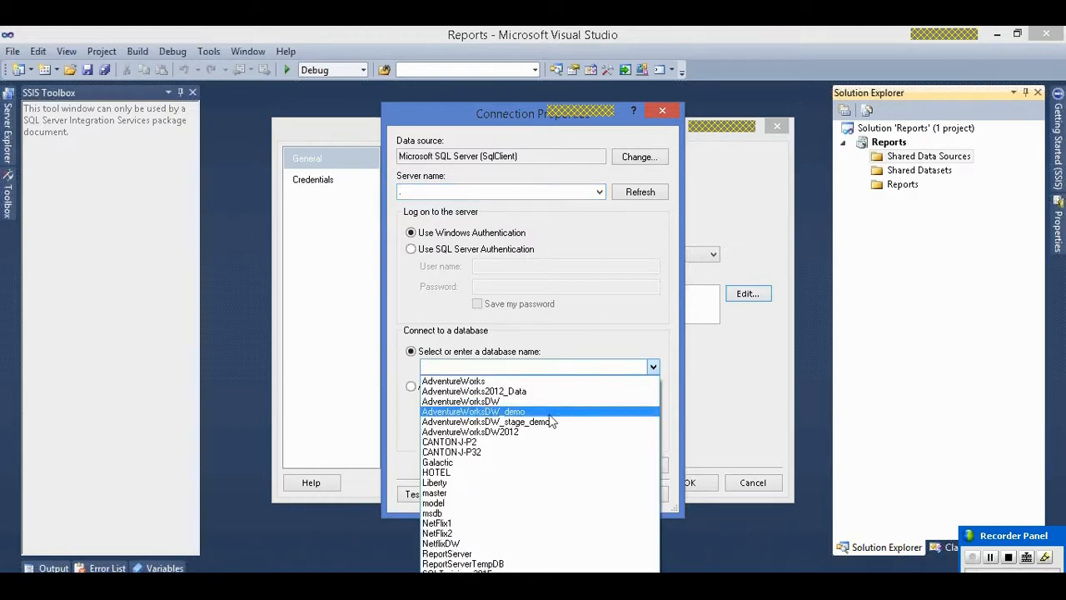
click(460, 381)
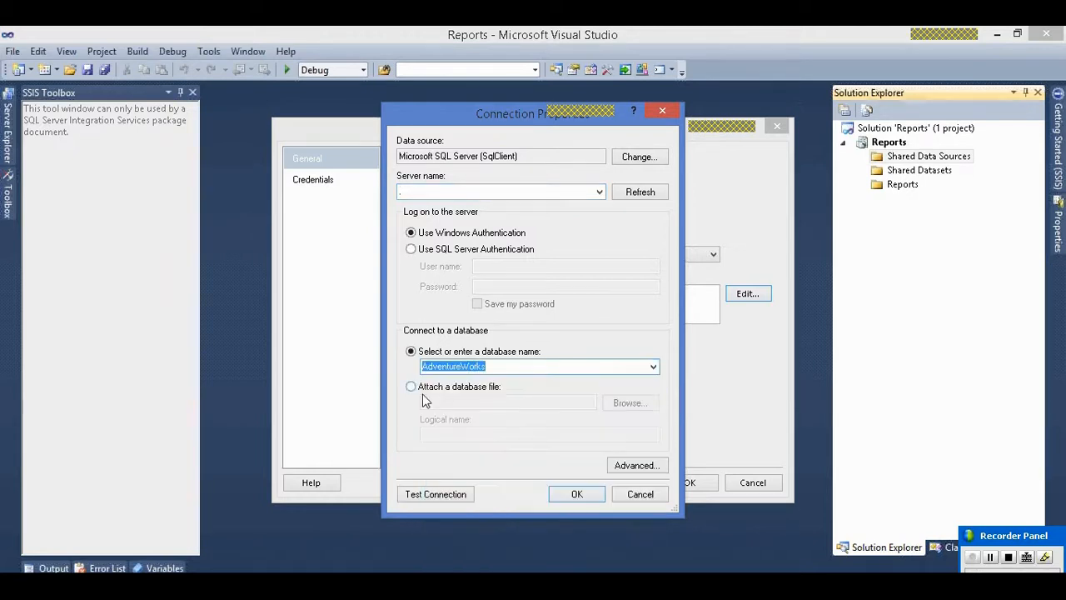
click(450, 493)
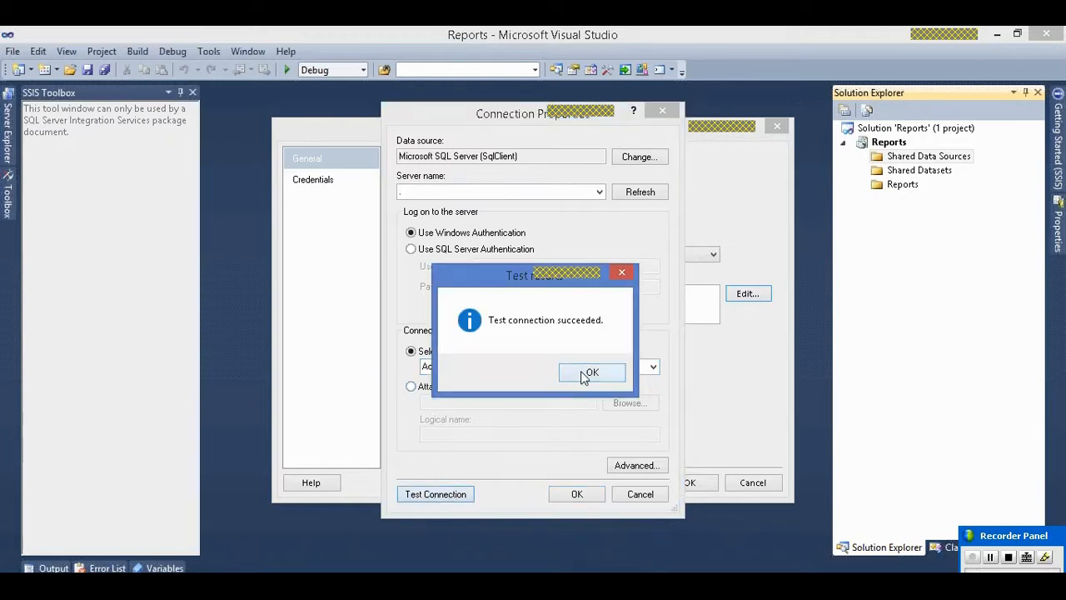
click(588, 373)
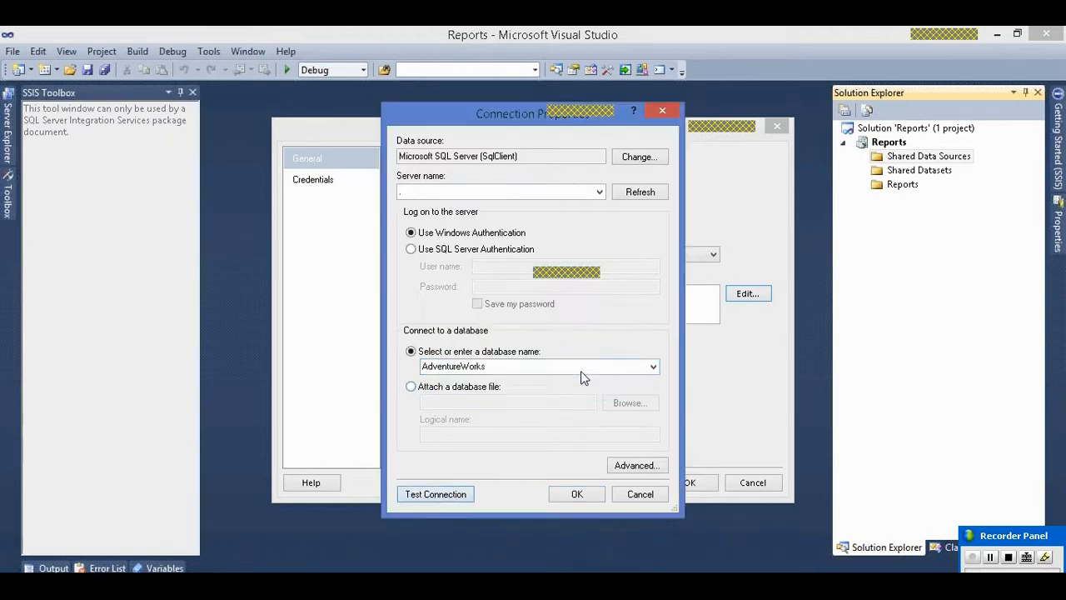
click(577, 494)
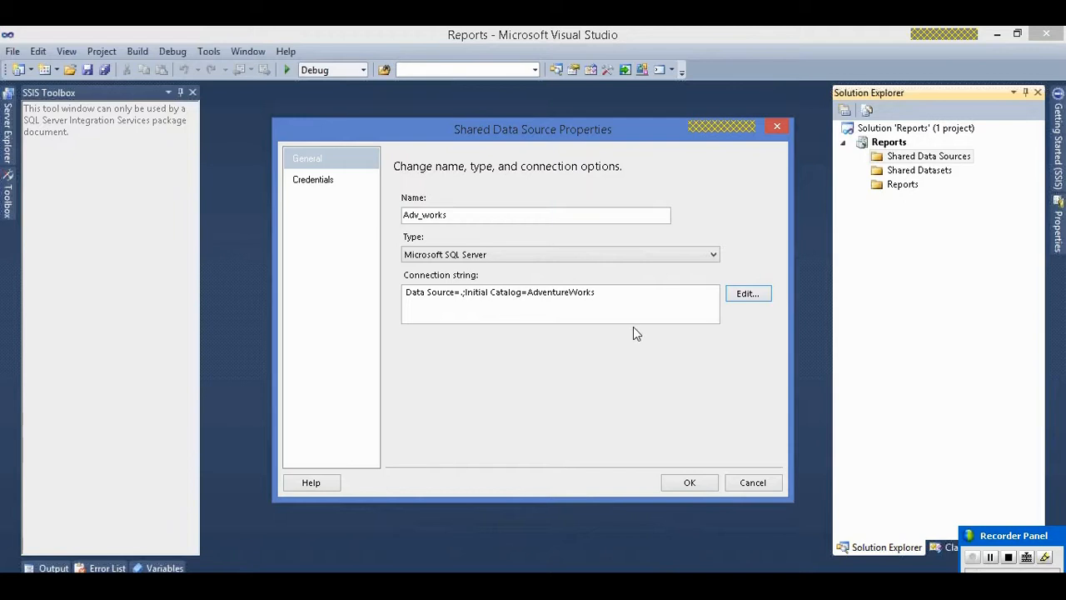
click(309, 187)
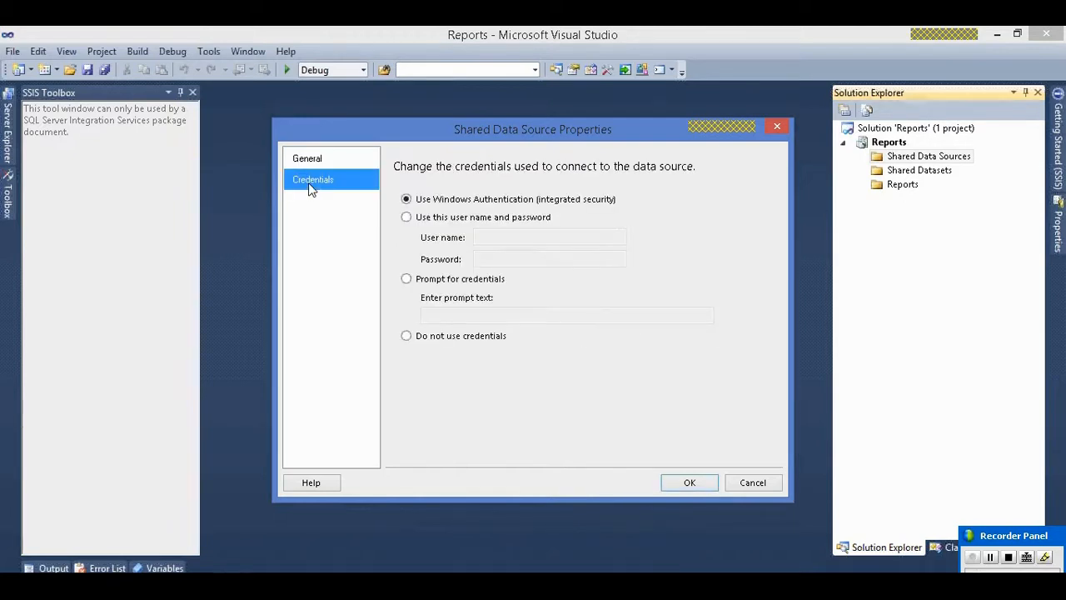
click(305, 157)
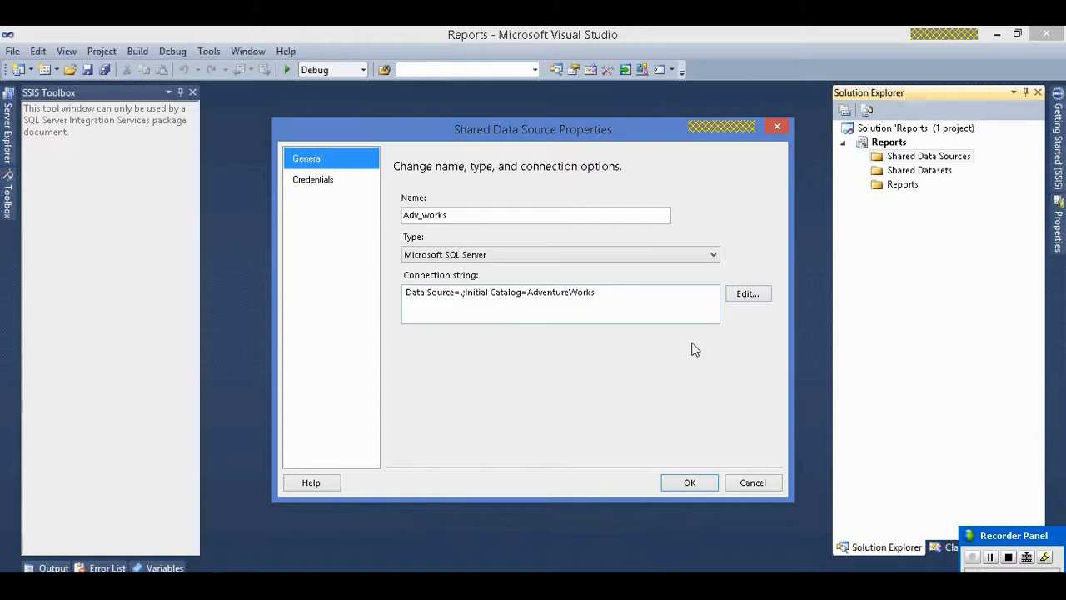
click(746, 296)
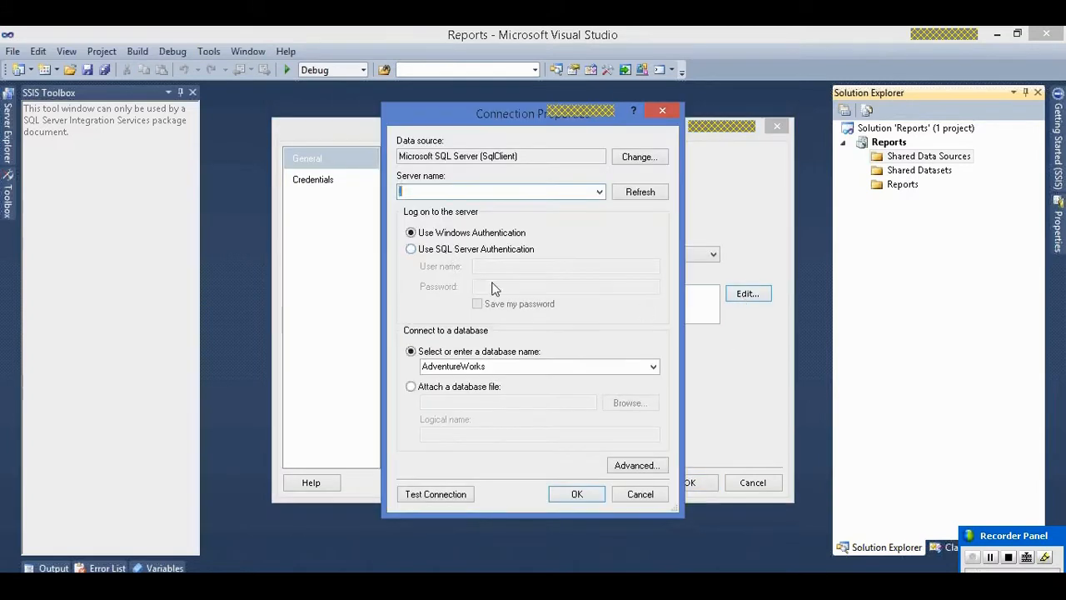
text(.)
click(444, 252)
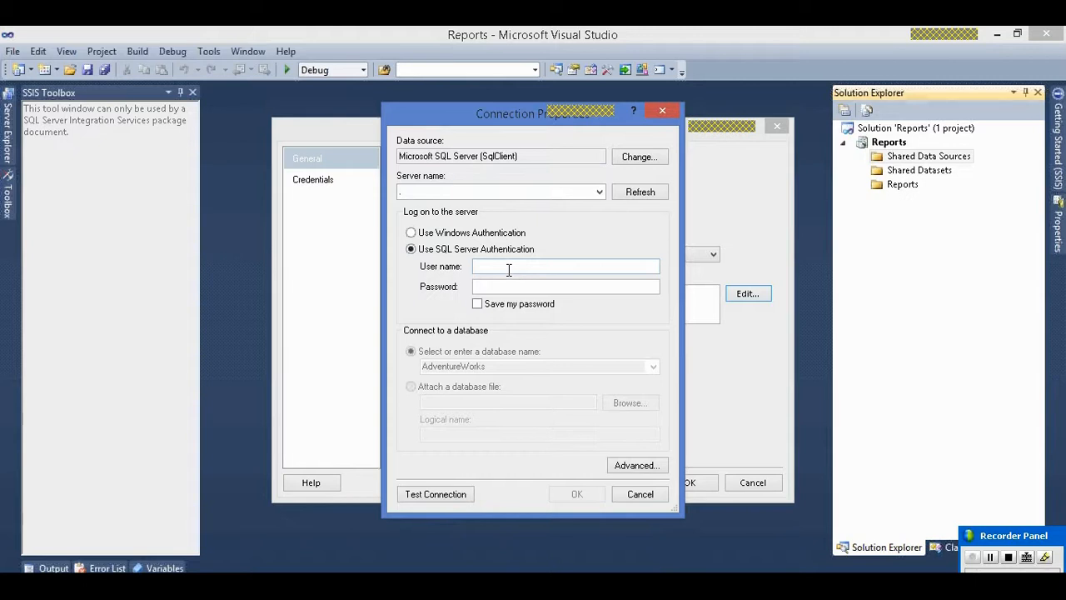
click(500, 289)
click(639, 495)
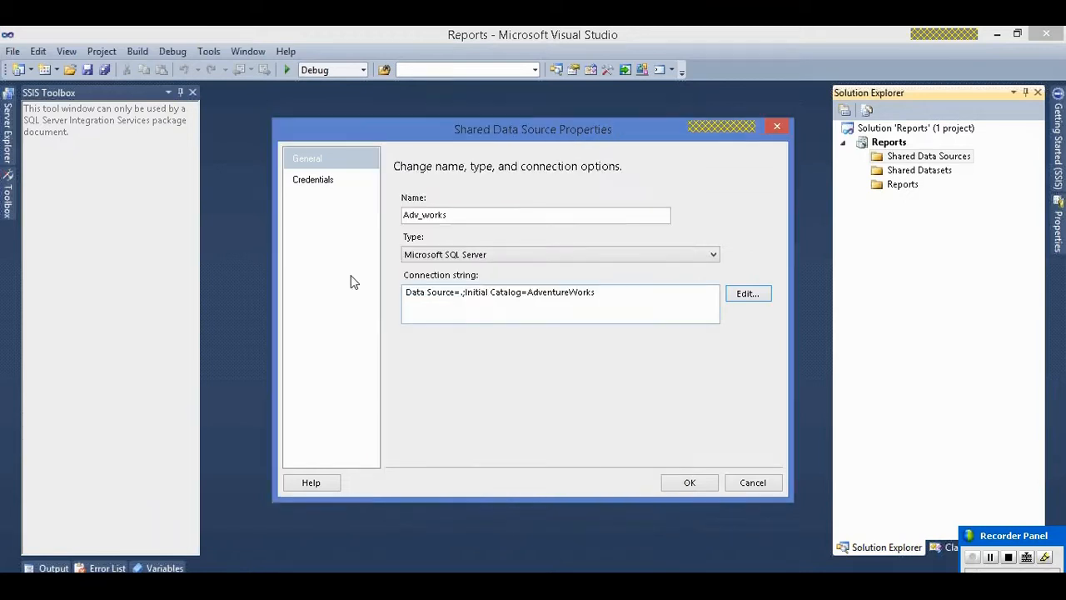
- Set the Adv_works data source credentials to use a specific user name and password, leave both blank, and save the data source
click(300, 179)
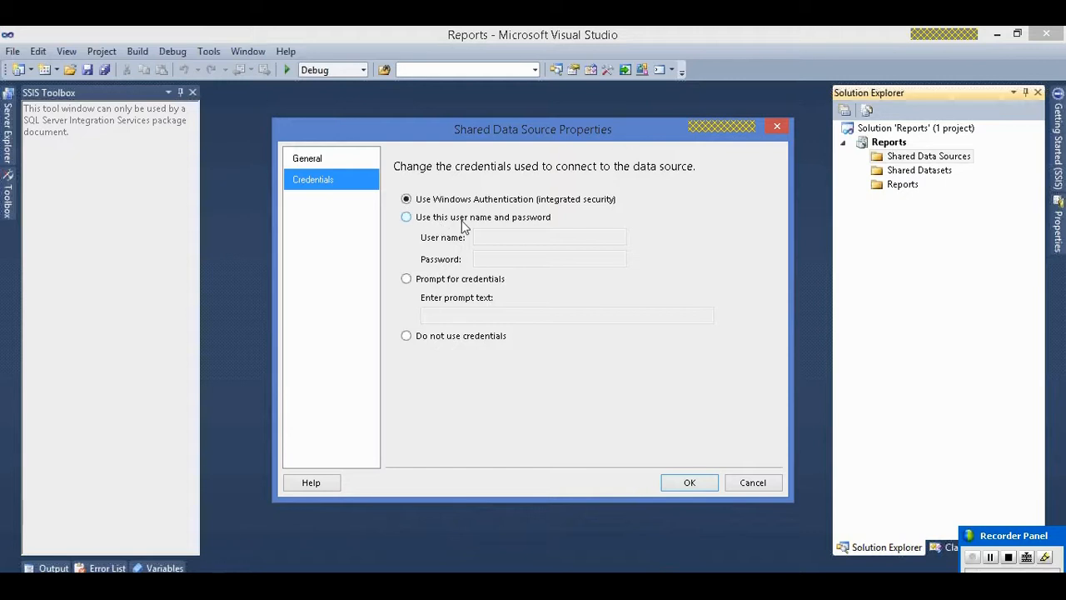
click(435, 221)
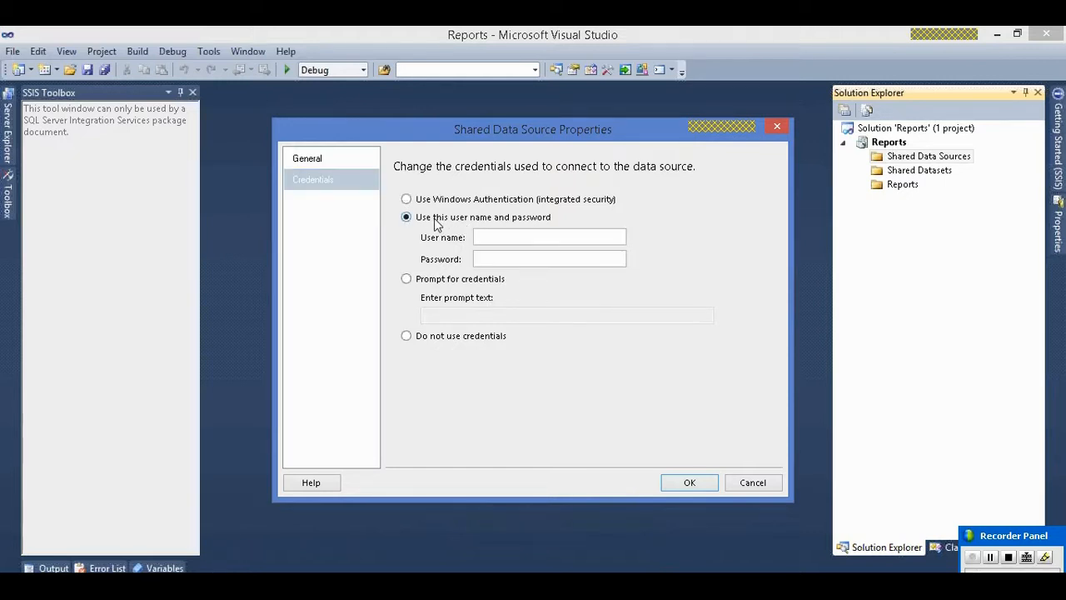
click(498, 258)
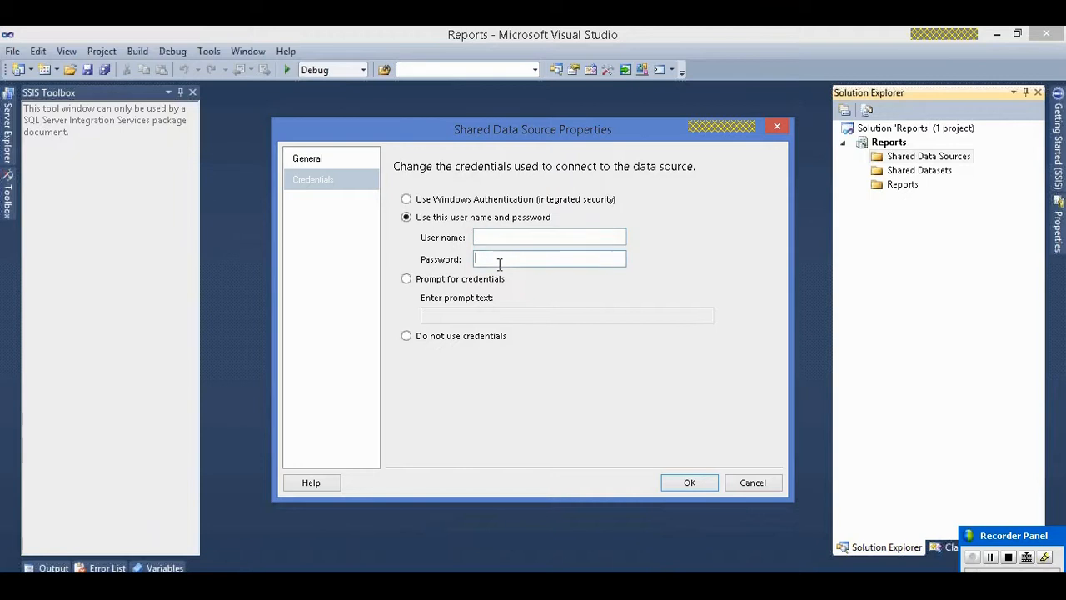
click(319, 158)
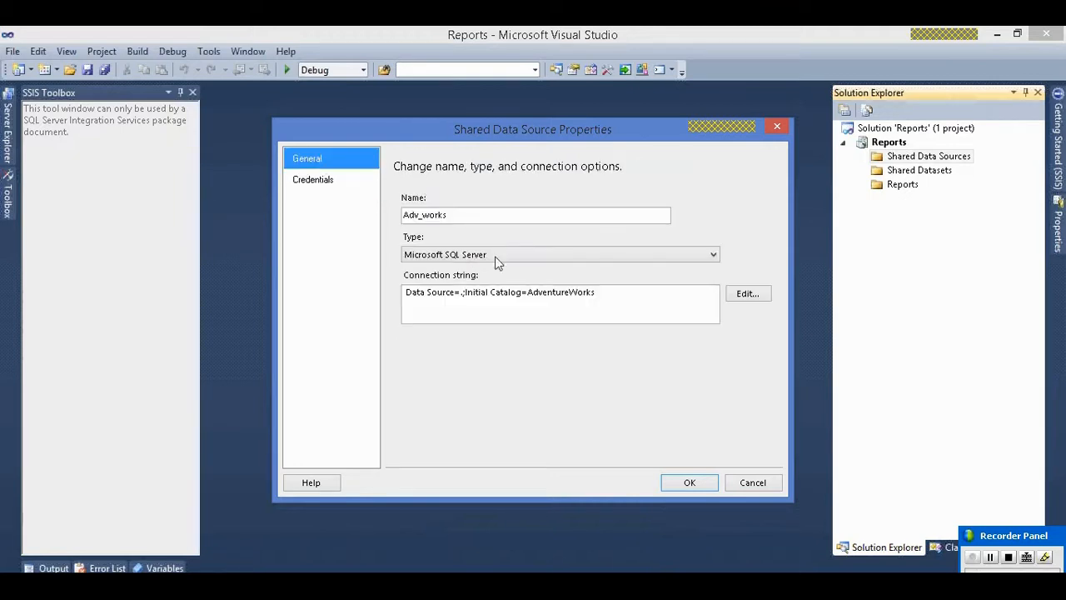
click(330, 181)
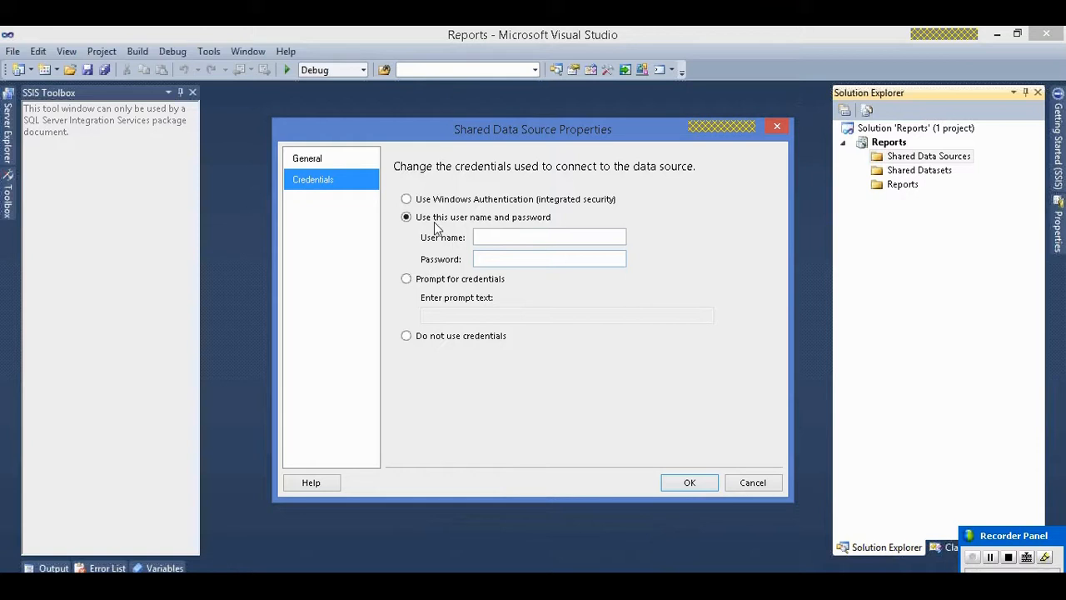
click(307, 159)
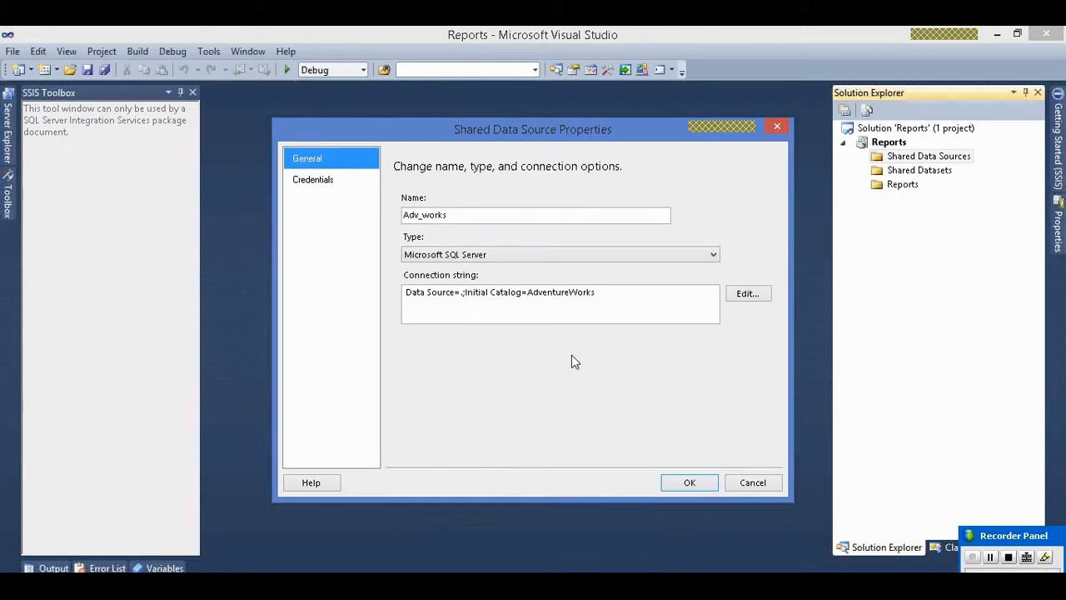
click(692, 482)
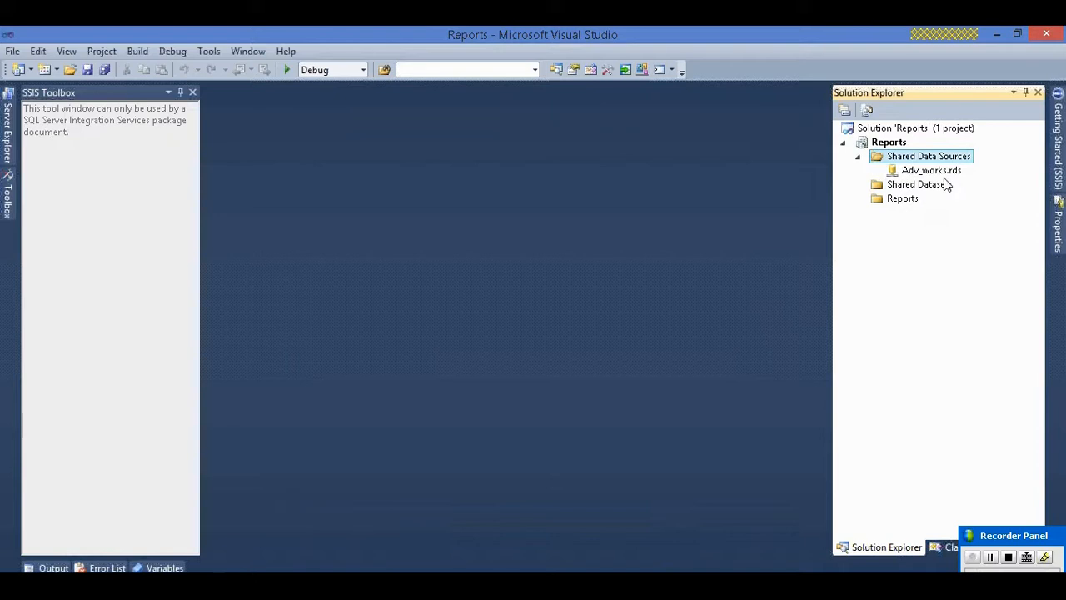
click(930, 190)
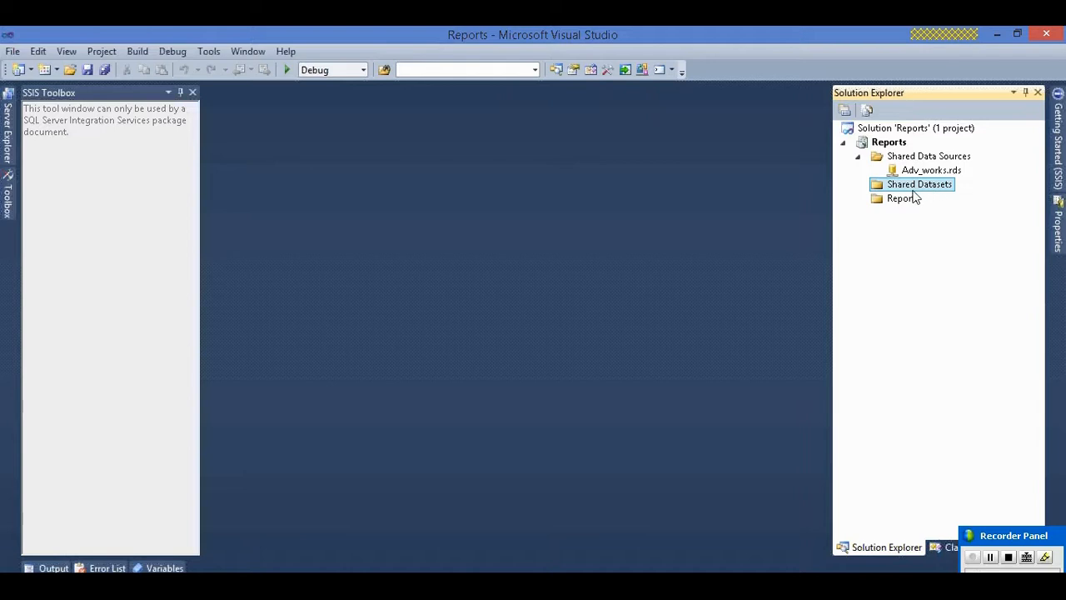
click(906, 200)
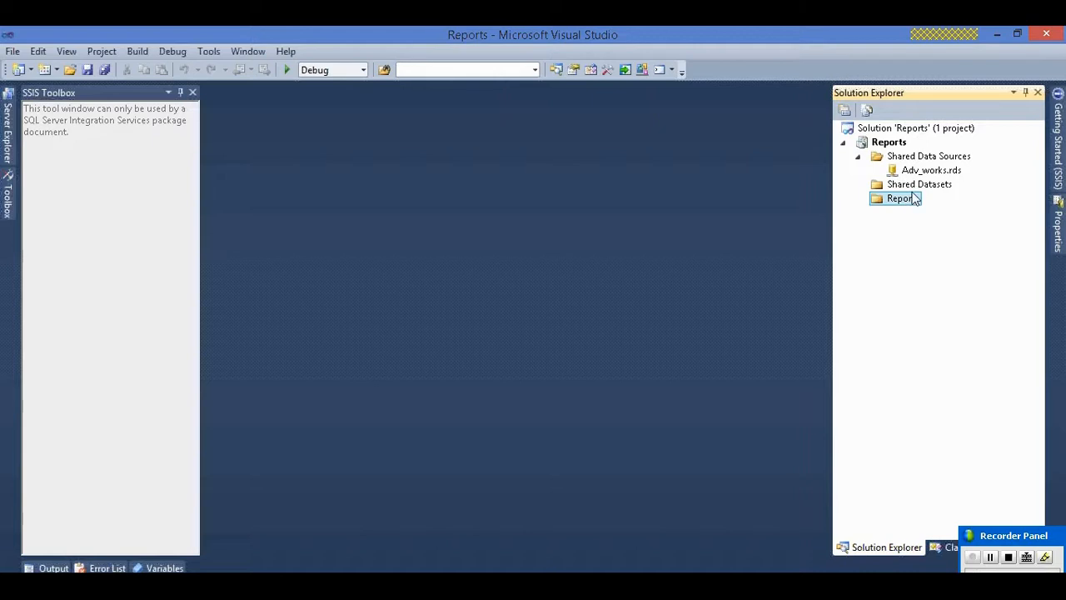
click(910, 200)
right_click(899, 205)
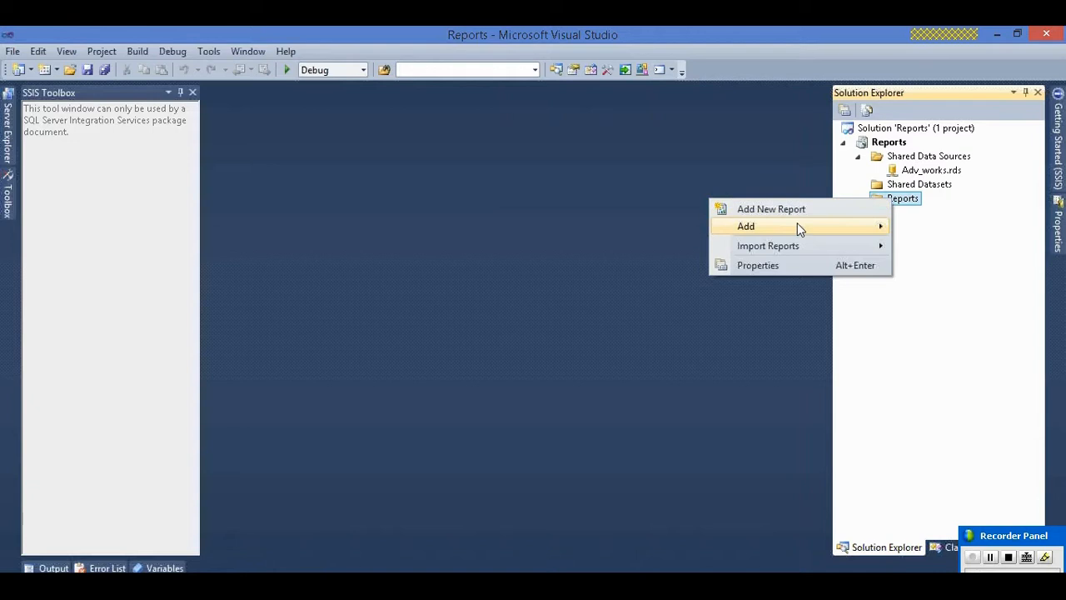
mouse_move(797, 223)
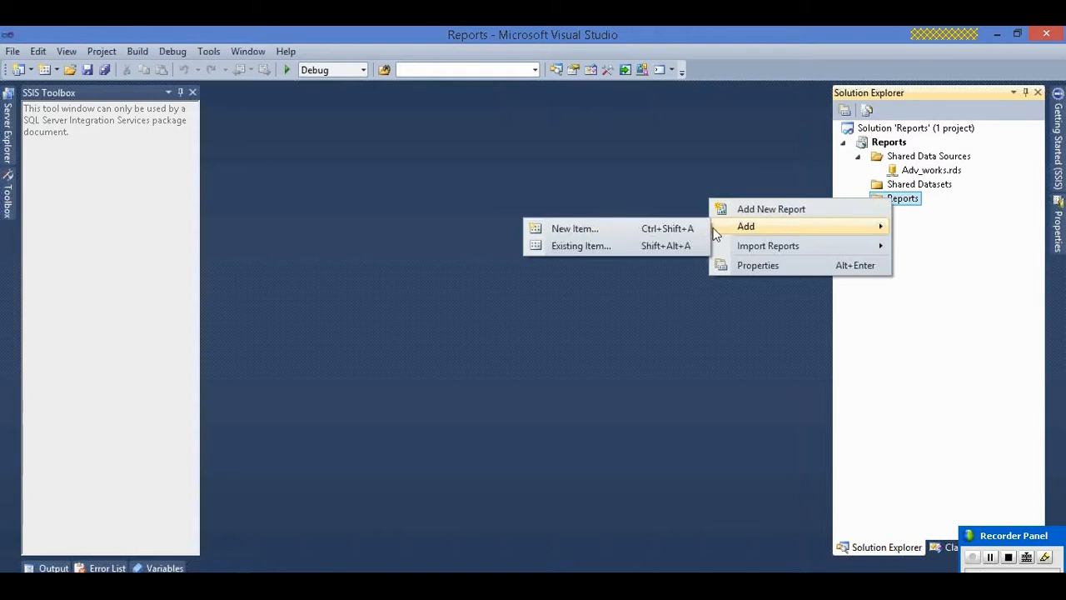
click(641, 246)
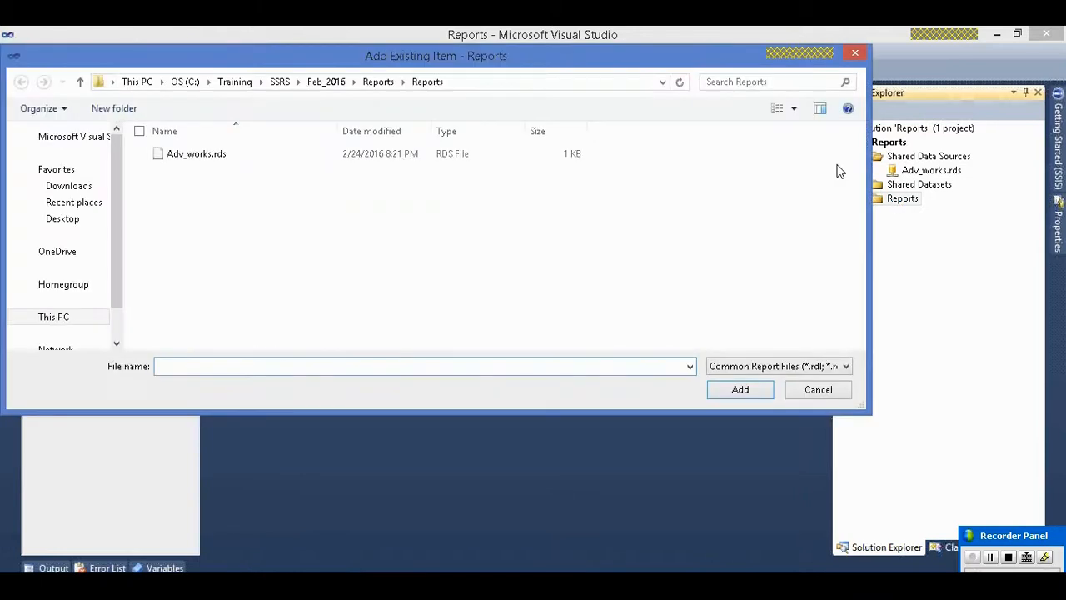
click(852, 50)
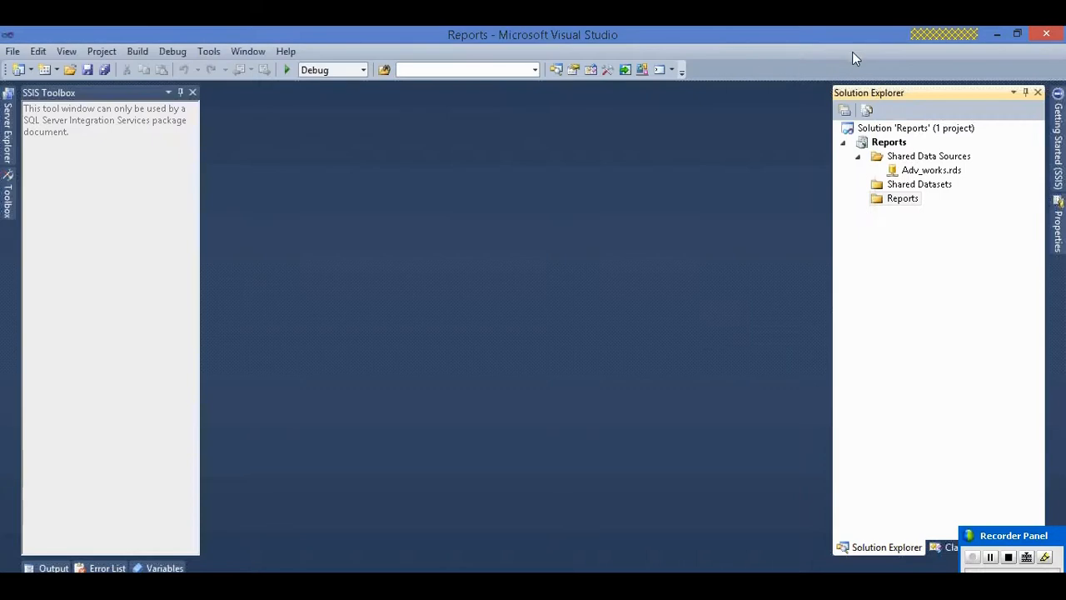
- Add a new empty report to the project's Reports folder using the Report template, keeping the name Report1.rdl
right_click(904, 197)
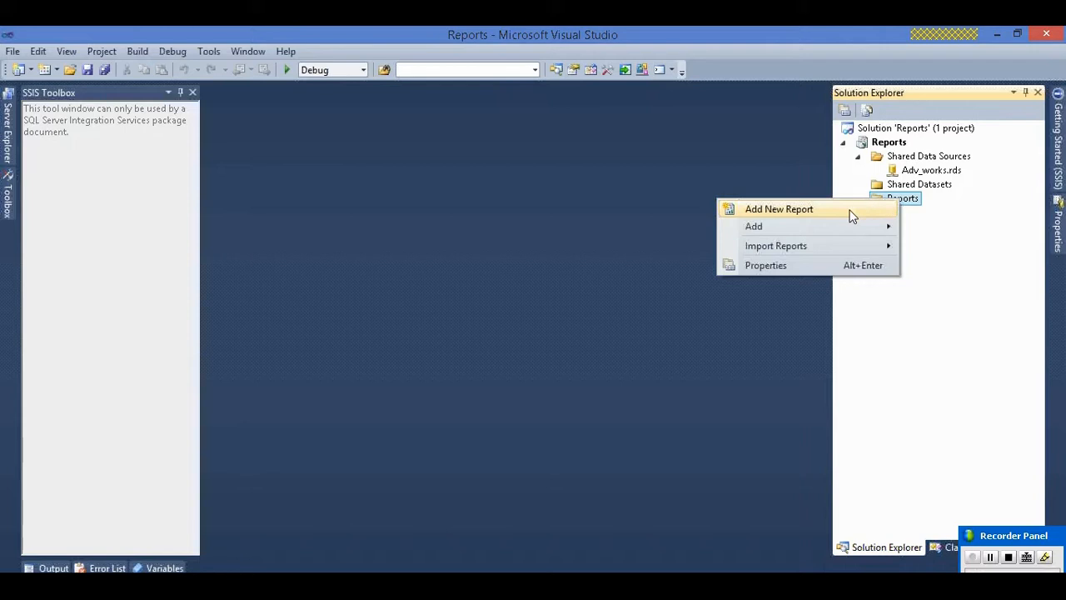
mouse_move(853, 229)
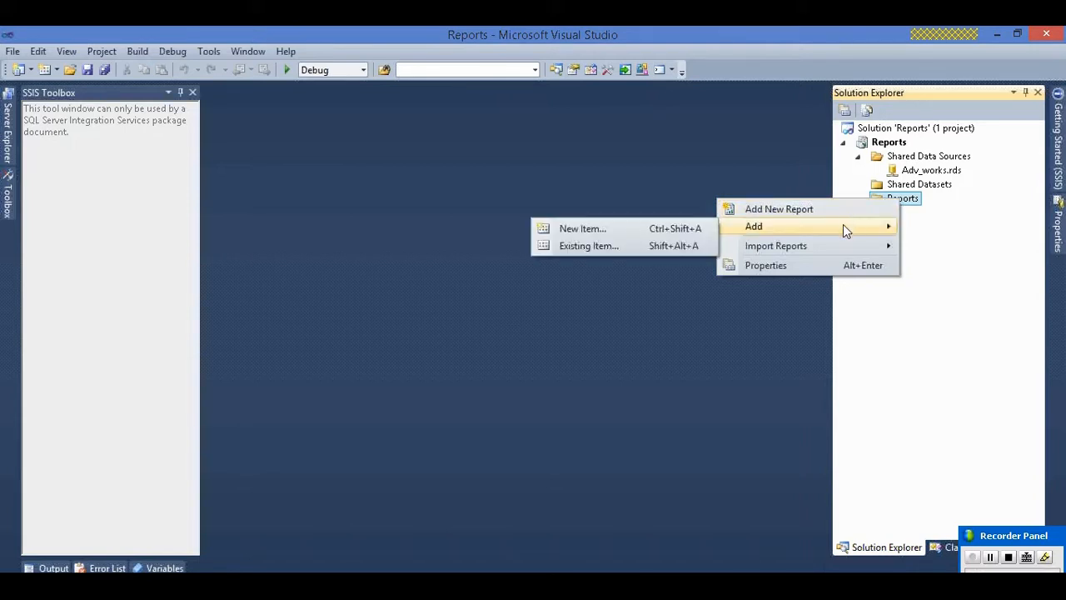
click(647, 228)
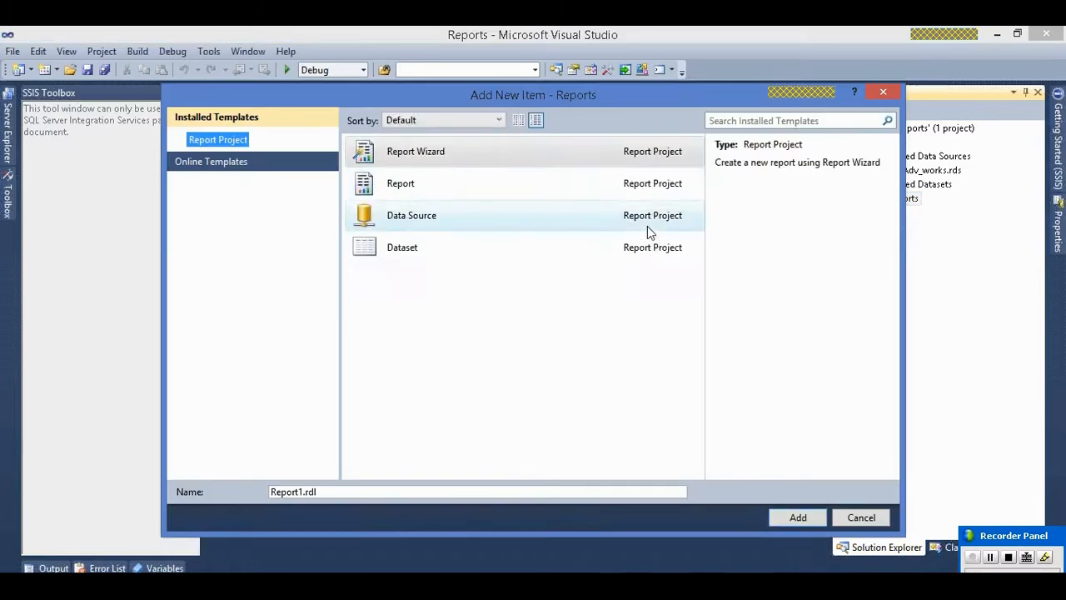
click(502, 189)
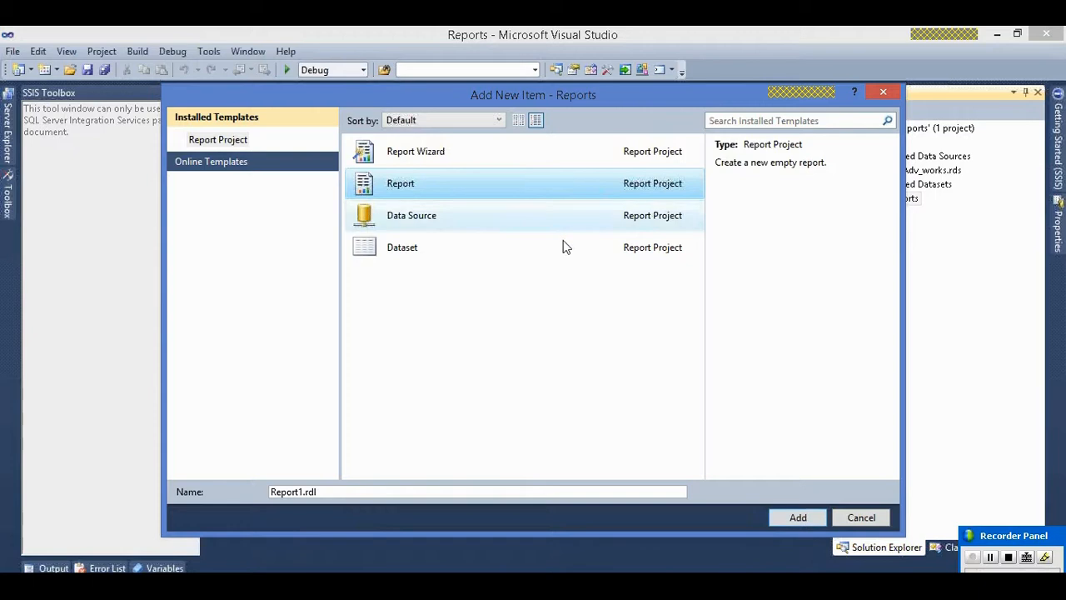
click(802, 520)
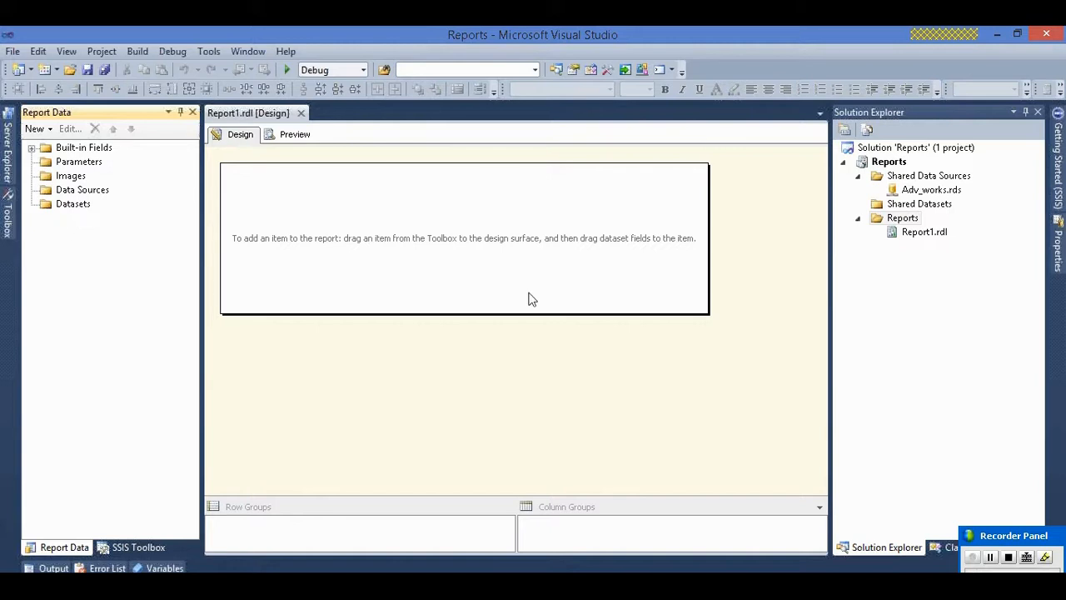
- Rename the Report1.rdl report as TabularReport.rdl
click(923, 233)
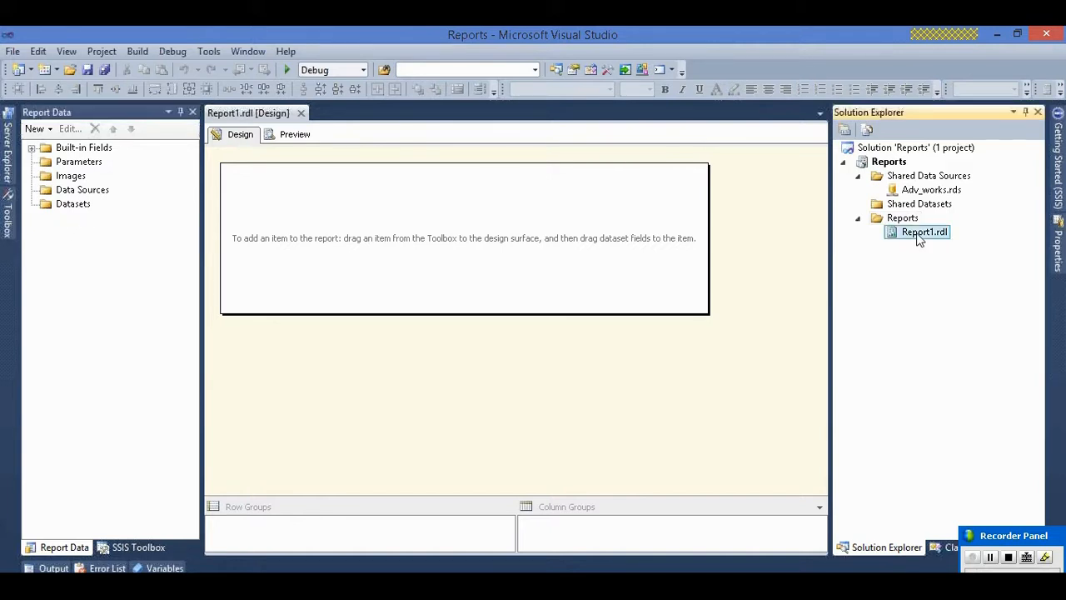
right_click(920, 239)
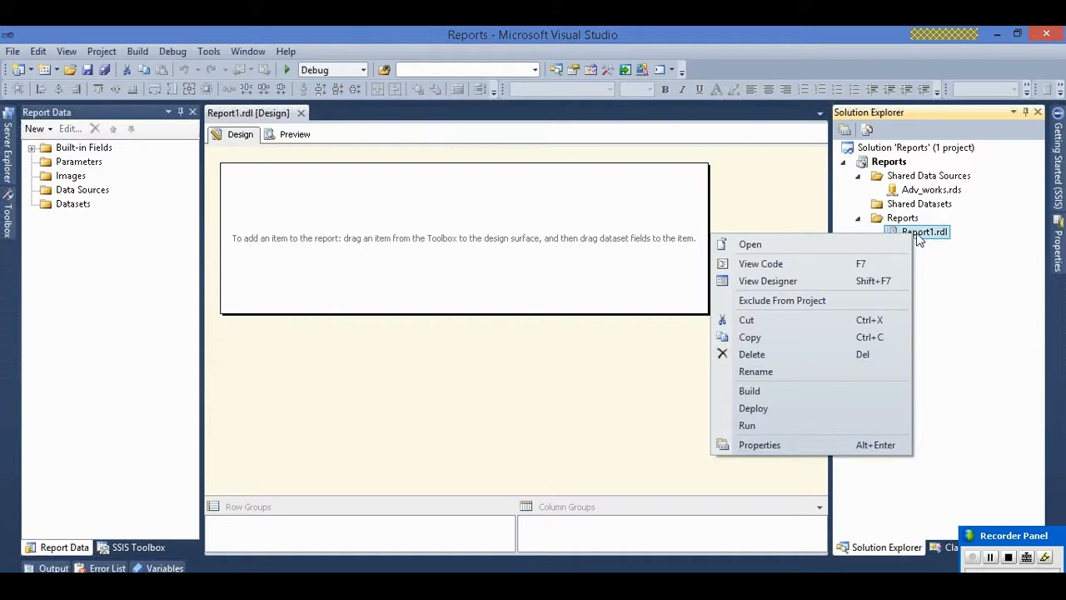
click(773, 373)
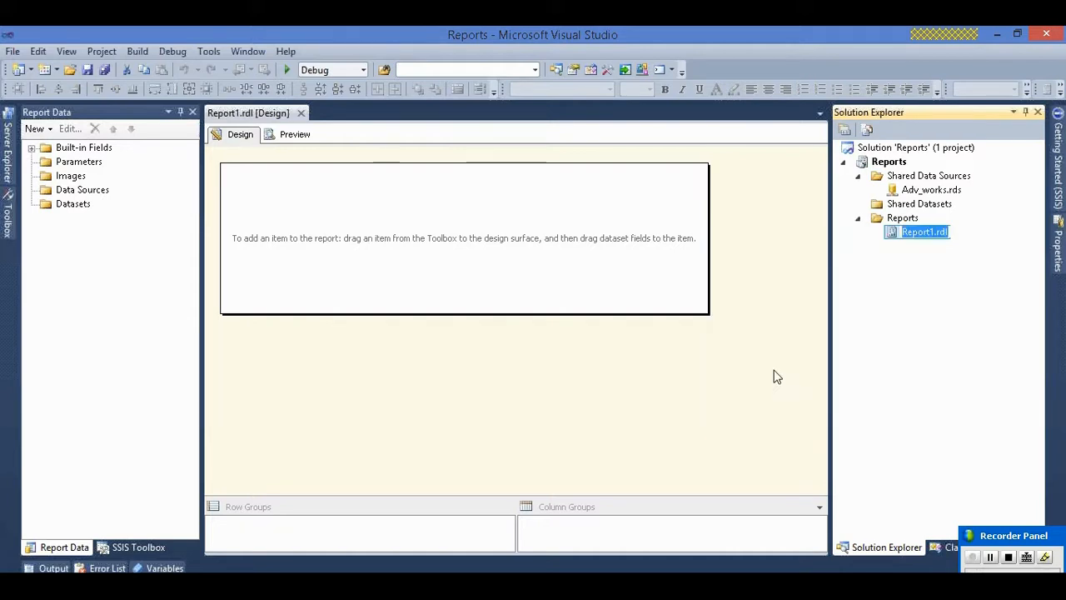
click(936, 243)
right_click(933, 239)
click(779, 379)
click(934, 236)
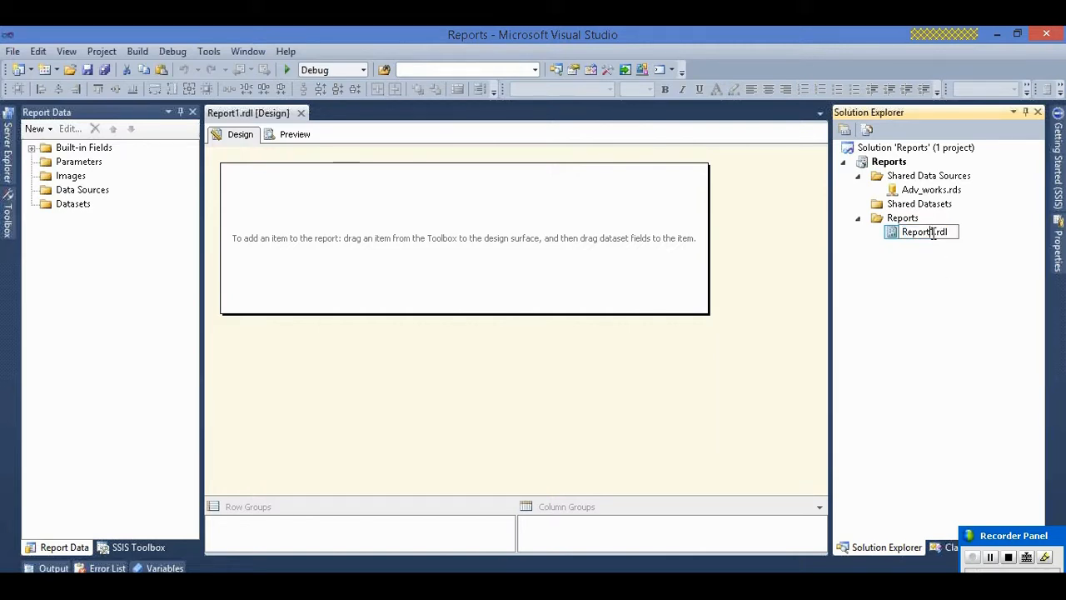
double_click(934, 236)
key(BackSpace)
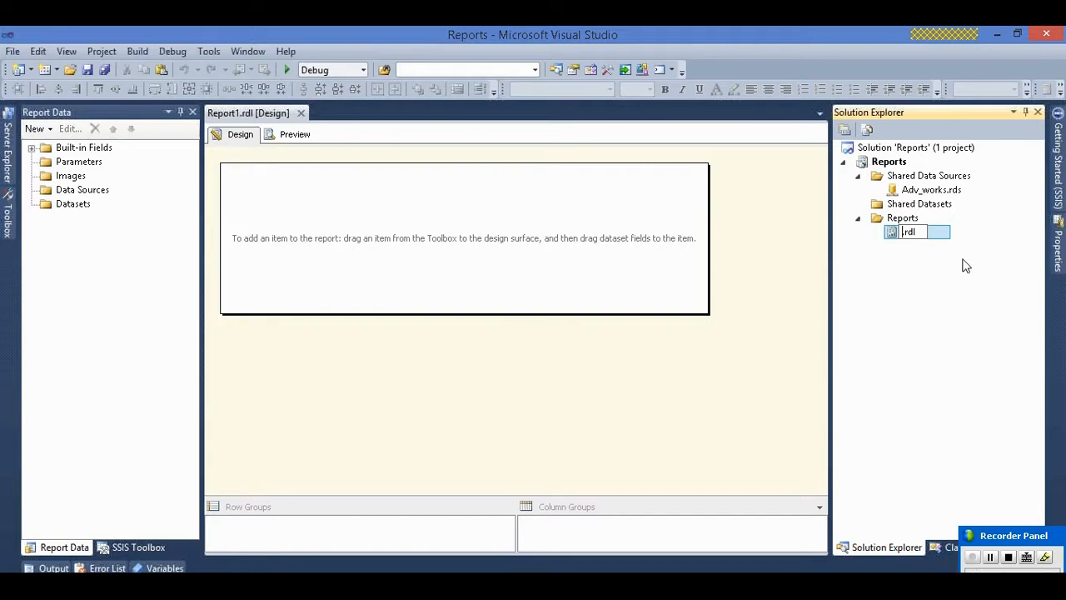
text(TabularReport)
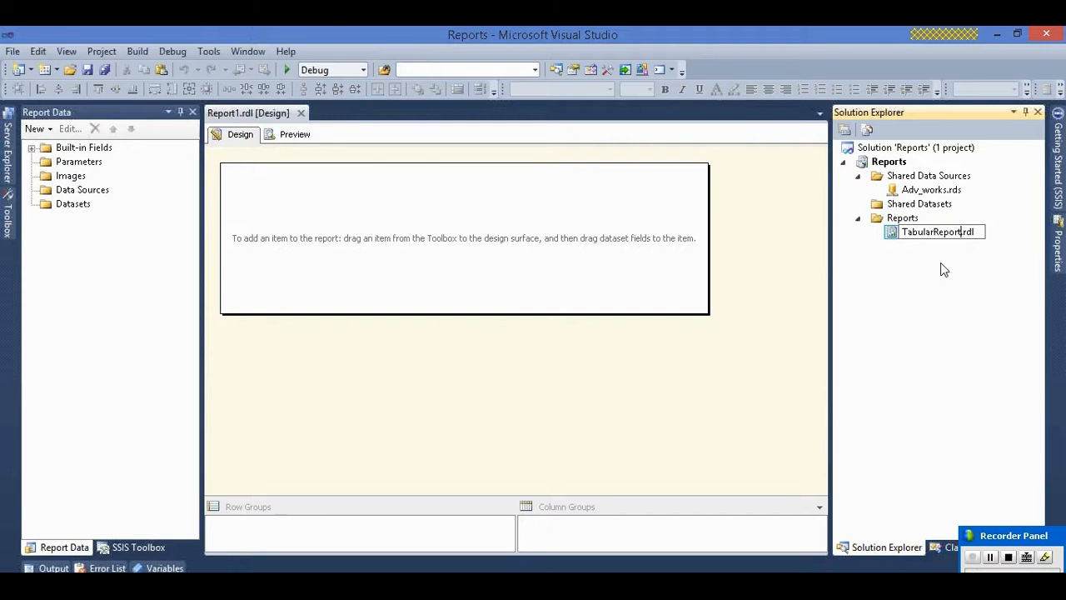
key(Return)
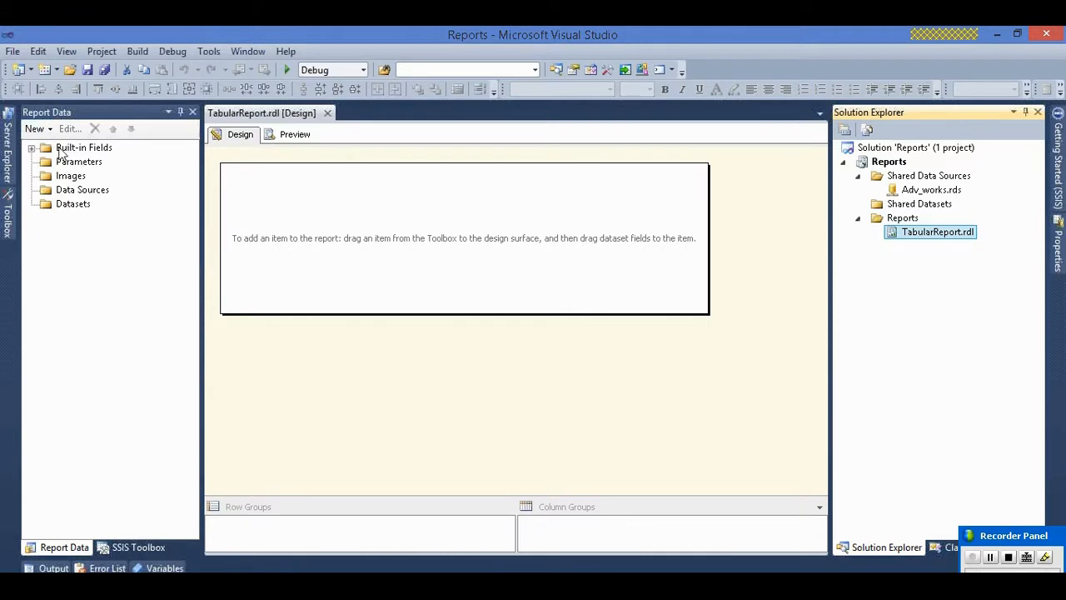
- Examine the report data categories of TabularReport.rdl: the Built-in Fields list, Parameters, Images and Data Sources
click(32, 148)
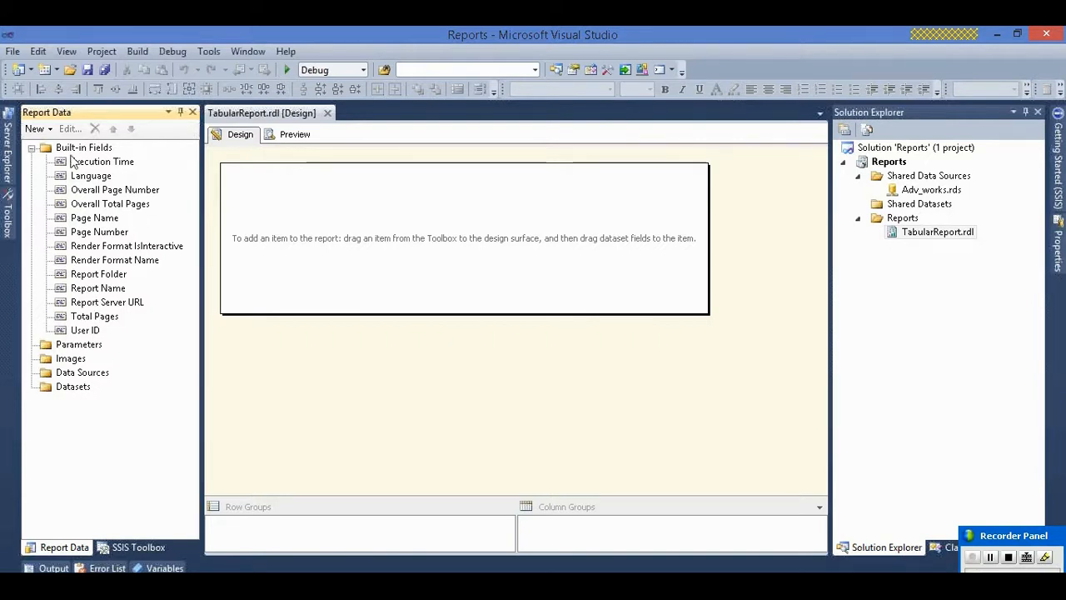
double_click(41, 149)
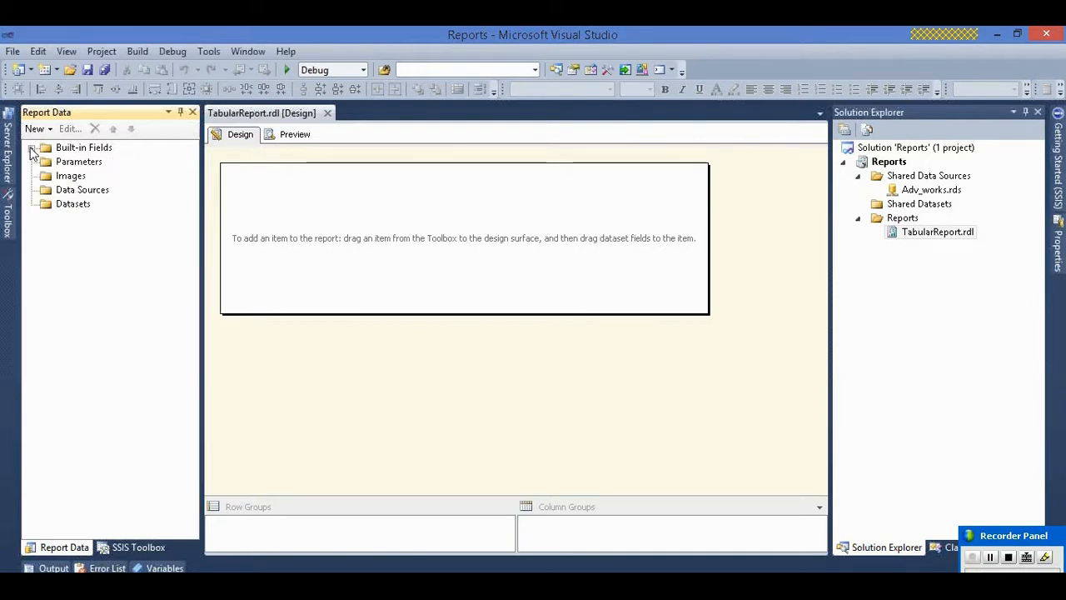
click(77, 164)
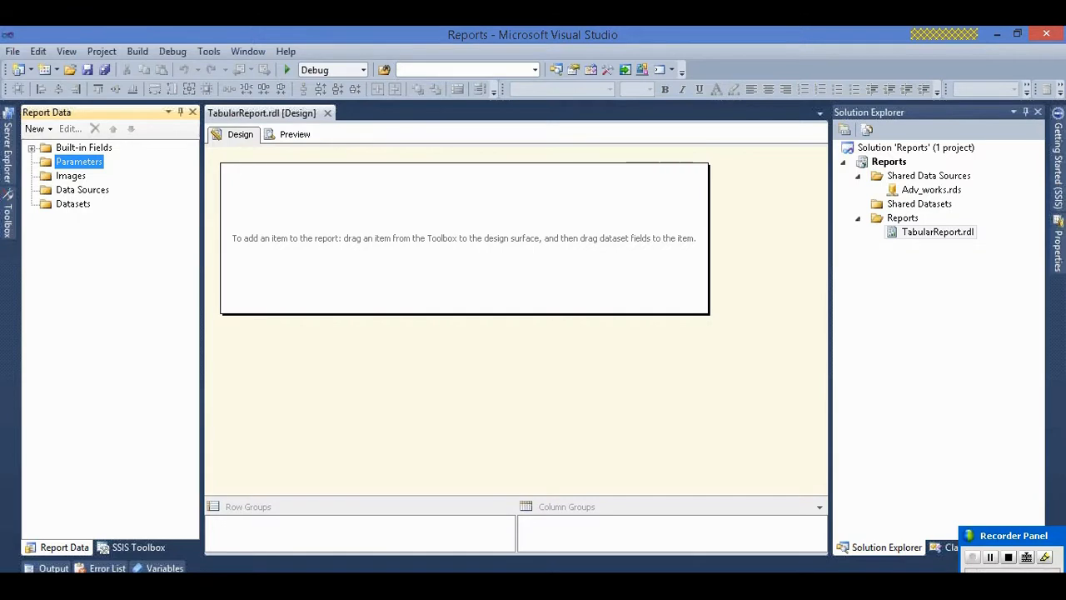
click(80, 176)
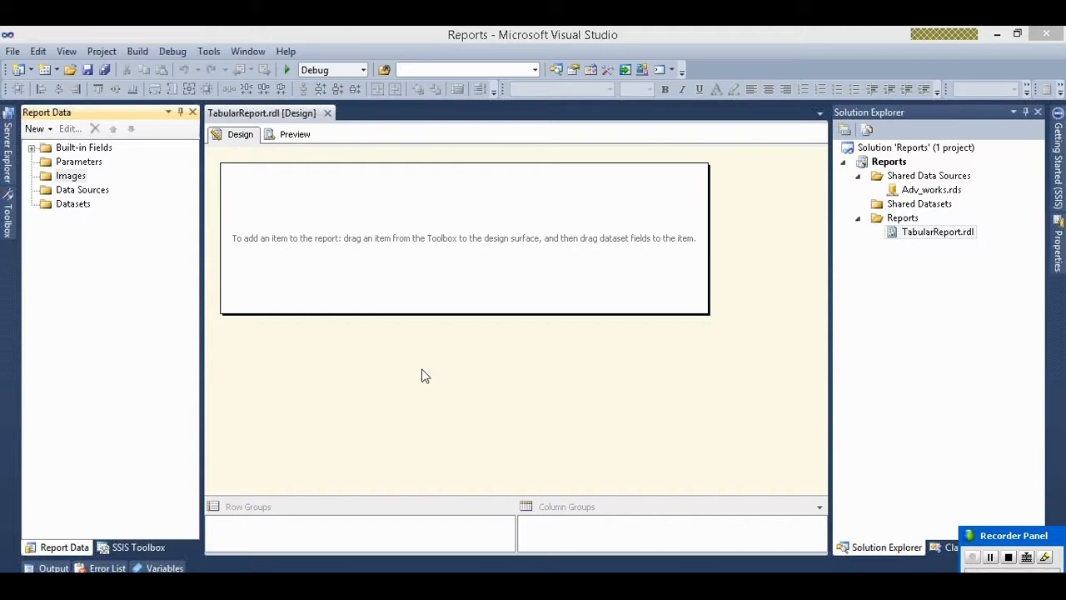
click(170, 476)
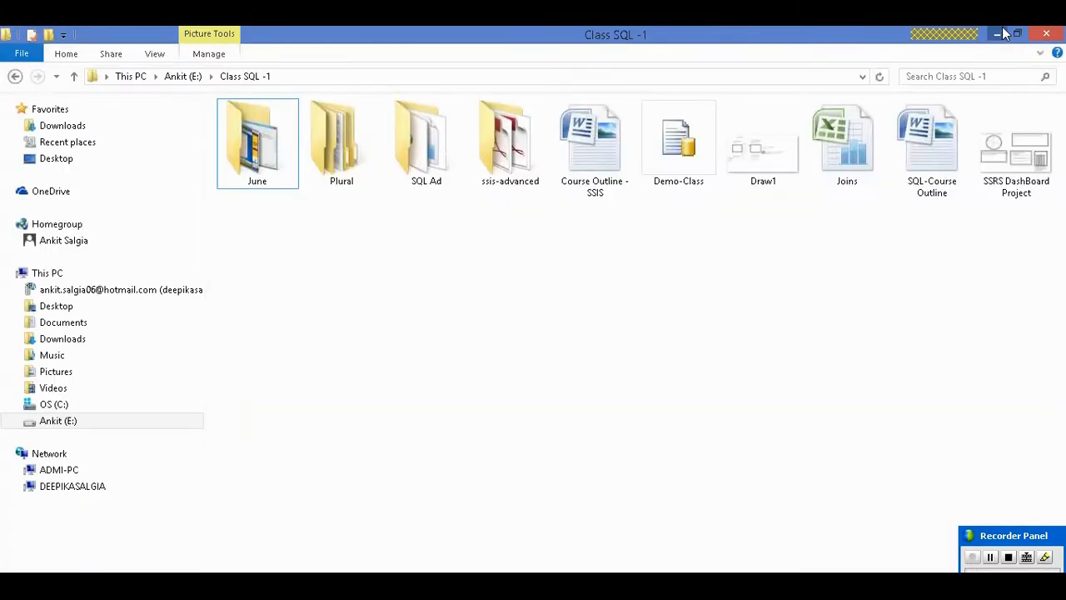
click(999, 32)
click(83, 191)
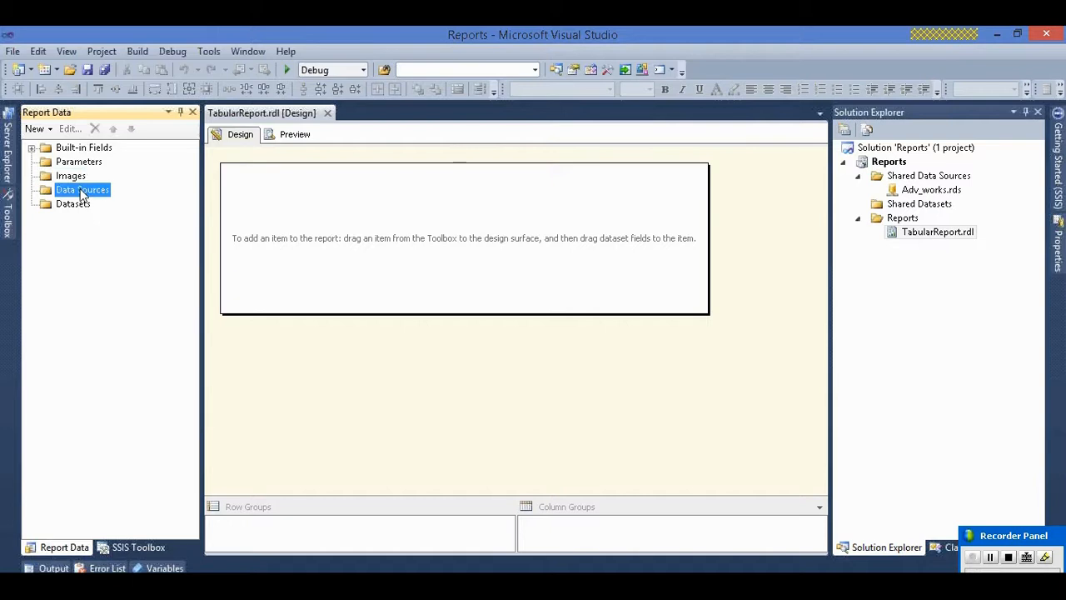
click(74, 178)
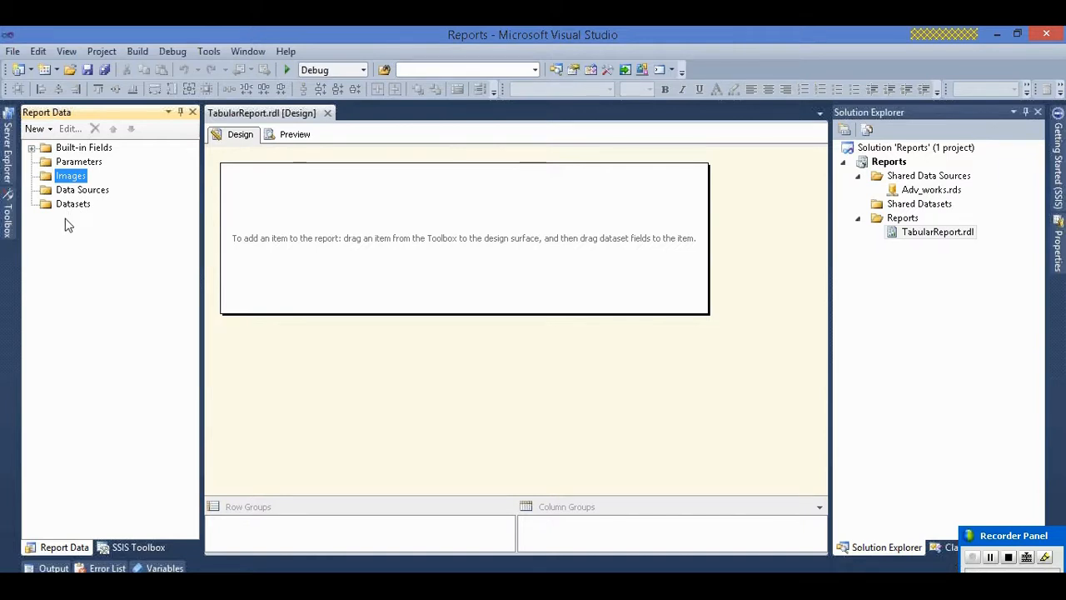
click(911, 269)
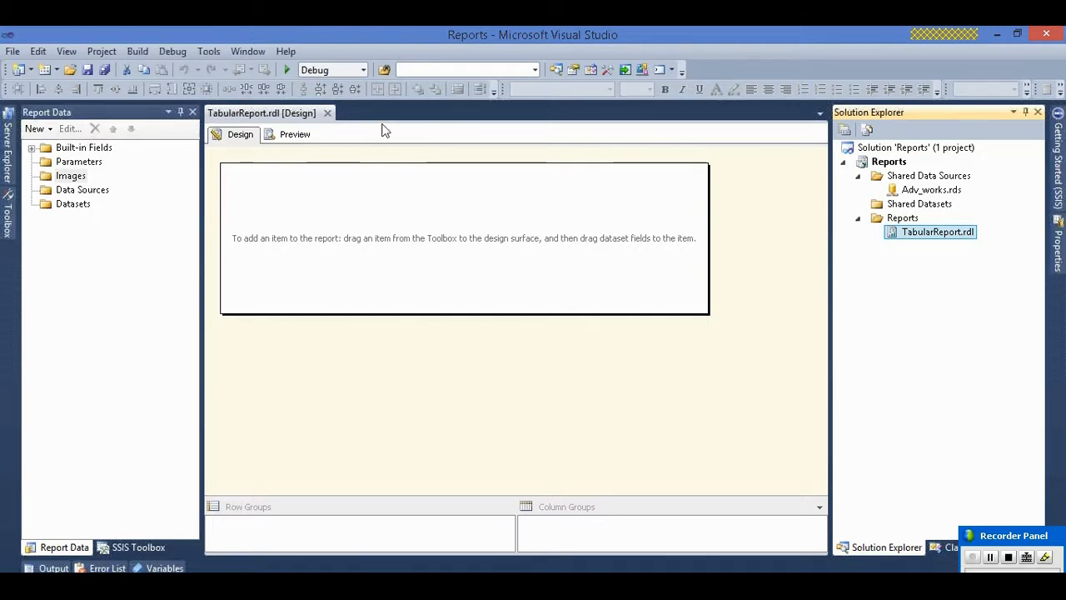
- Start a new data source for the report and point it to the shared data source reference Adv_works
click(86, 190)
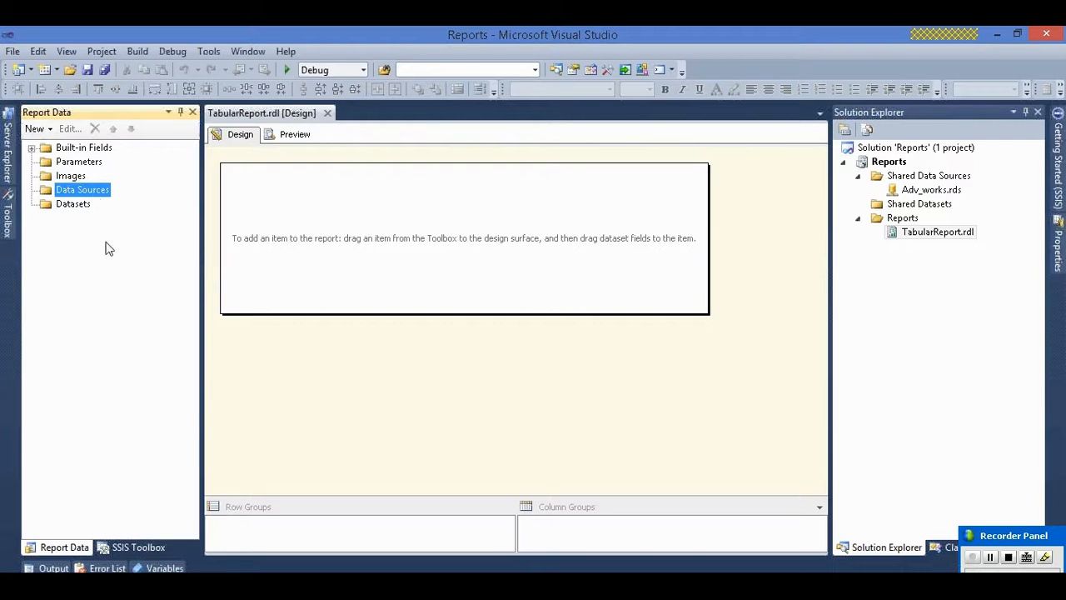
right_click(99, 193)
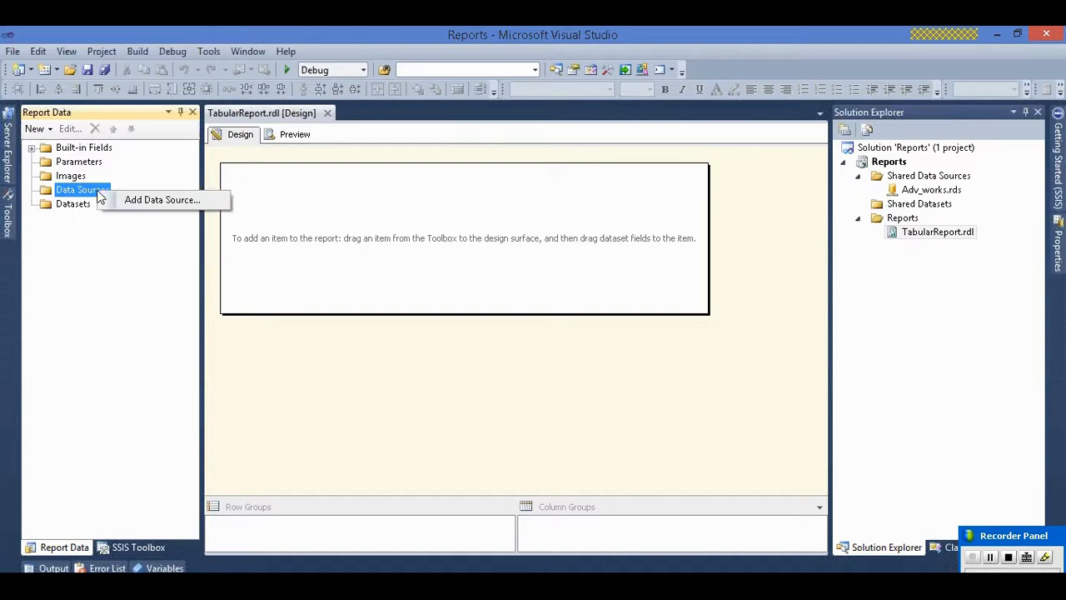
click(114, 246)
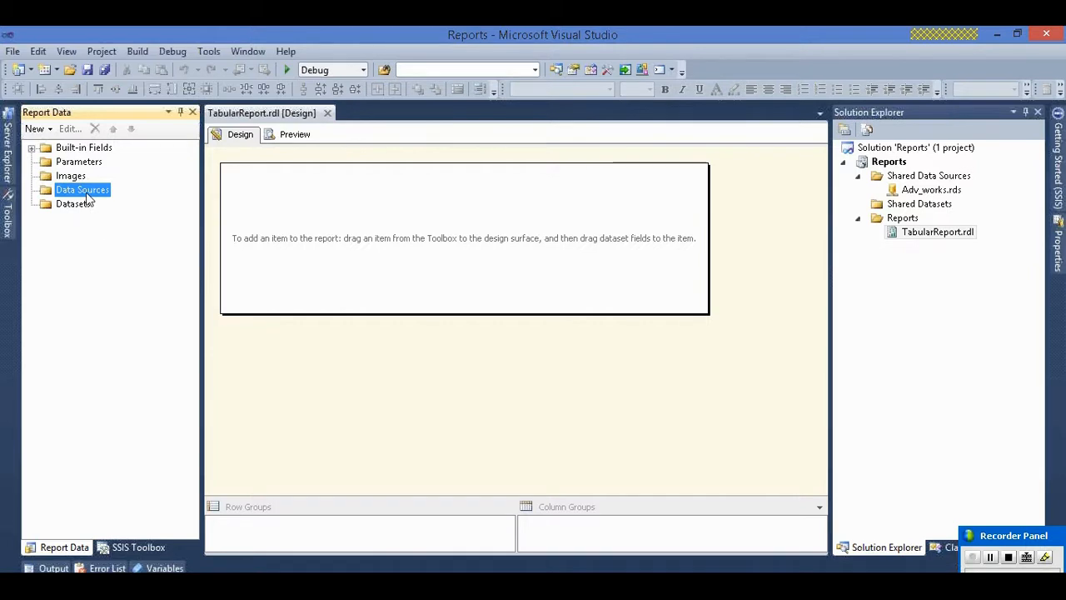
right_click(88, 197)
click(116, 201)
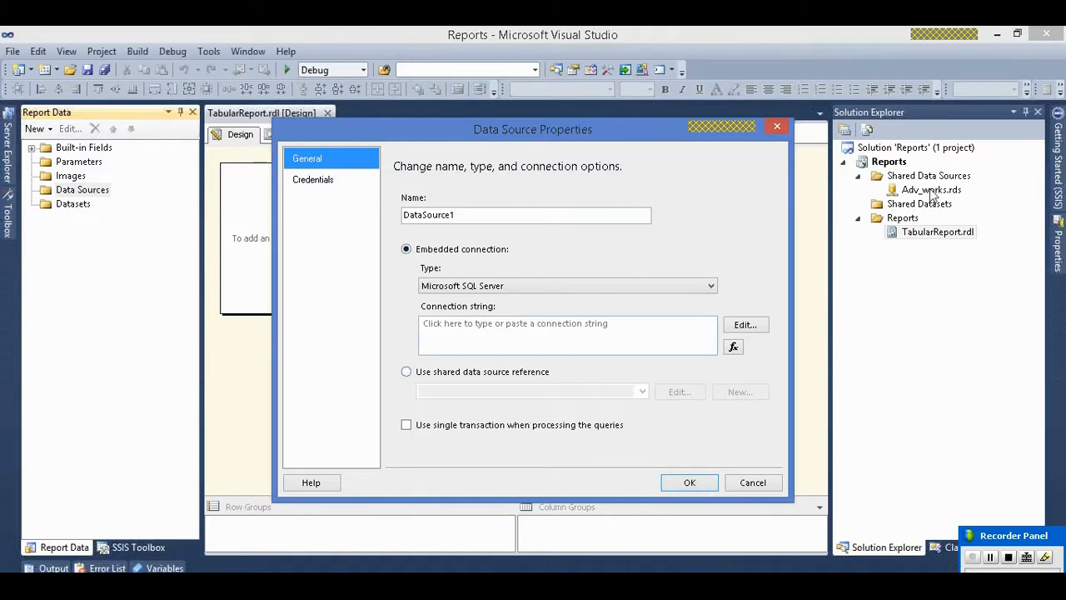
click(486, 375)
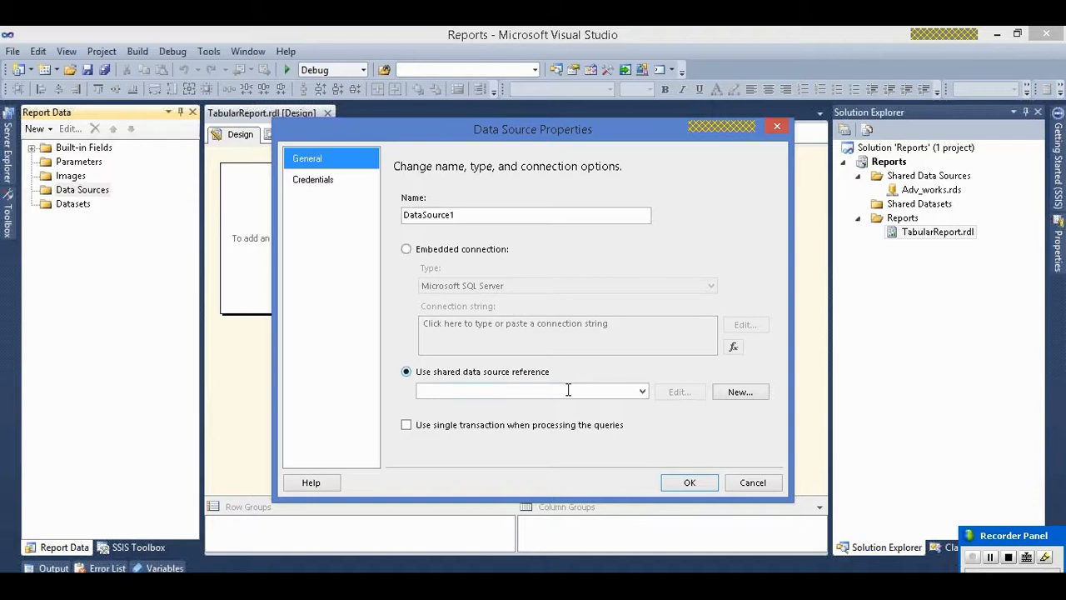
click(642, 392)
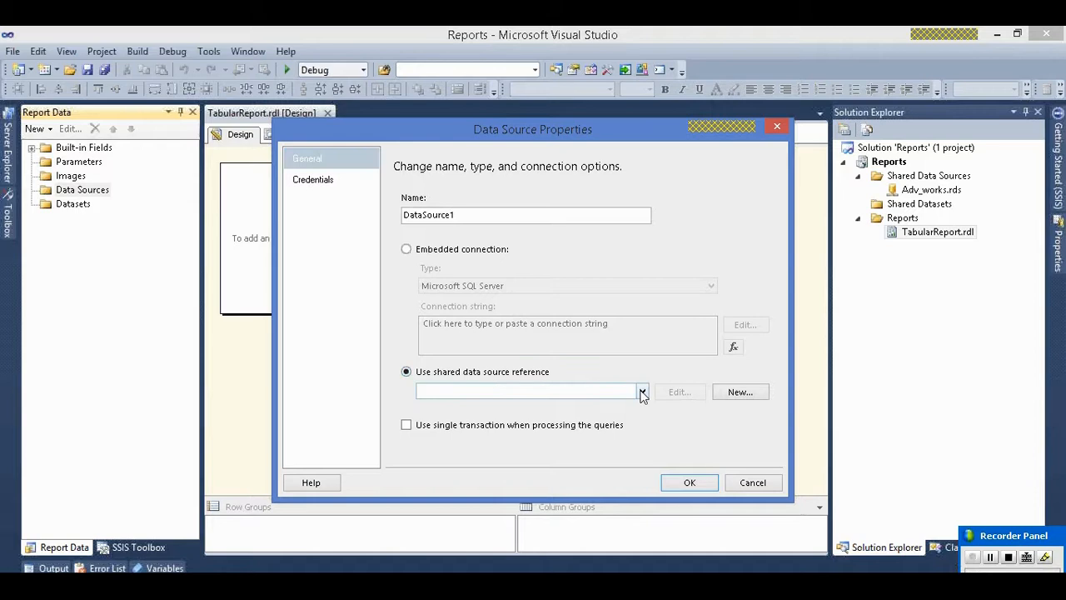
click(642, 392)
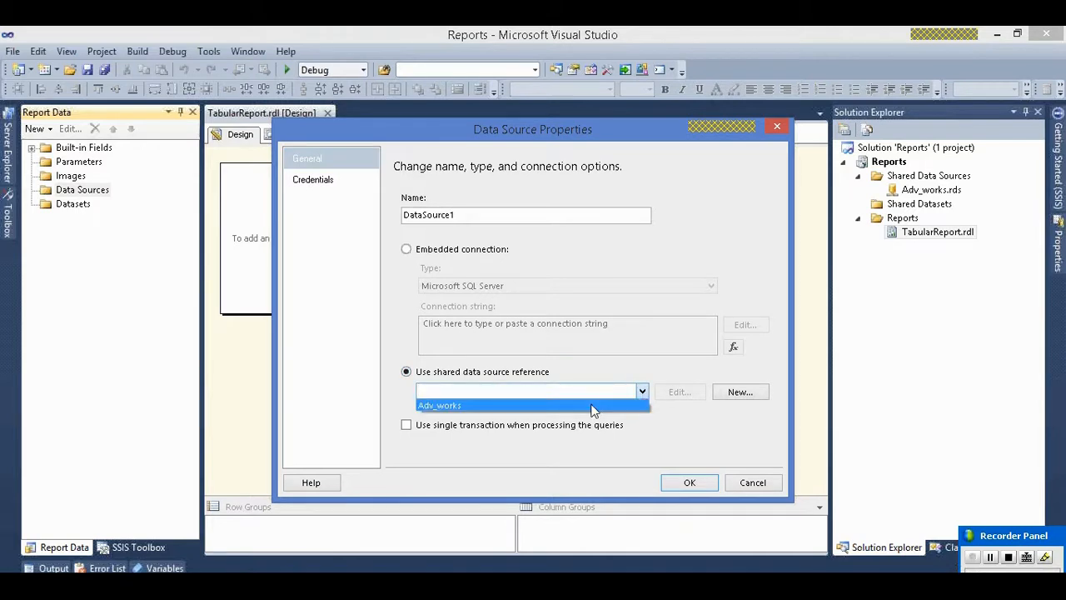
click(591, 406)
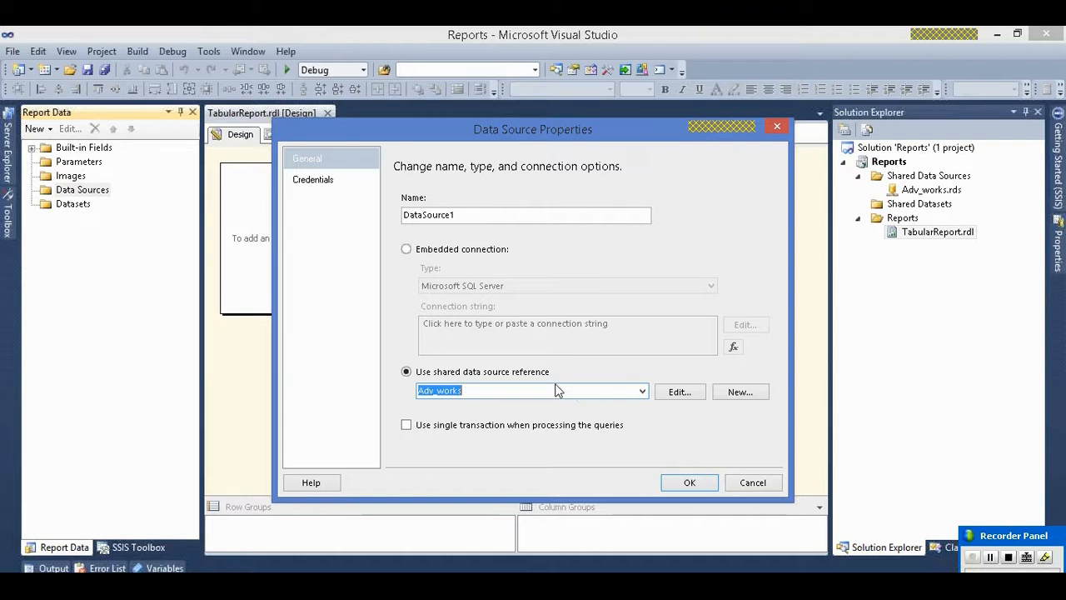
- Check the embedded connection and credentials options, return to the shared data source reference, and save the new data source
click(421, 254)
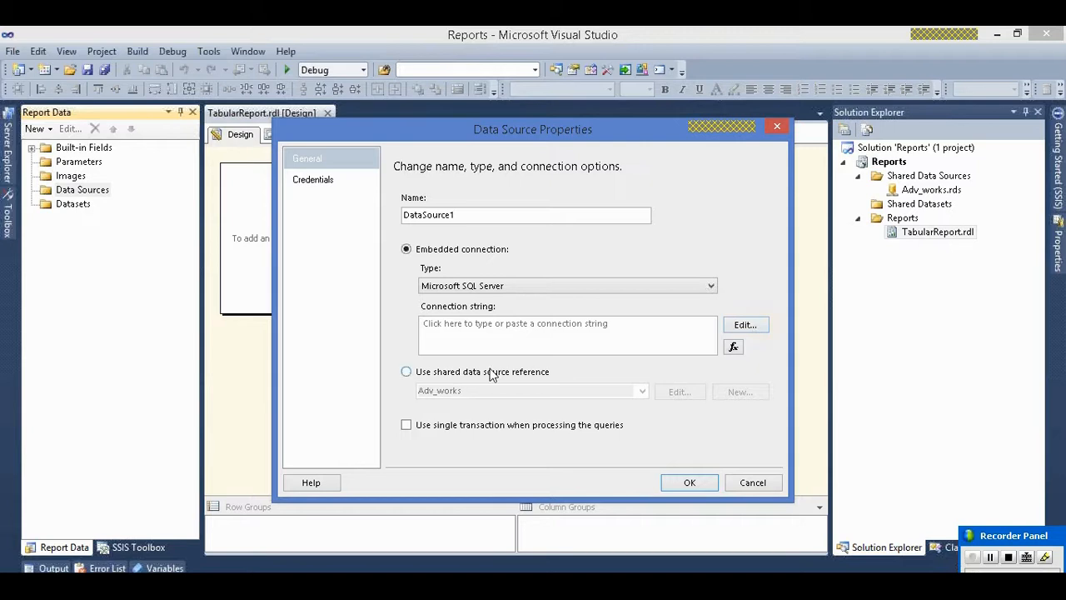
click(320, 181)
click(317, 159)
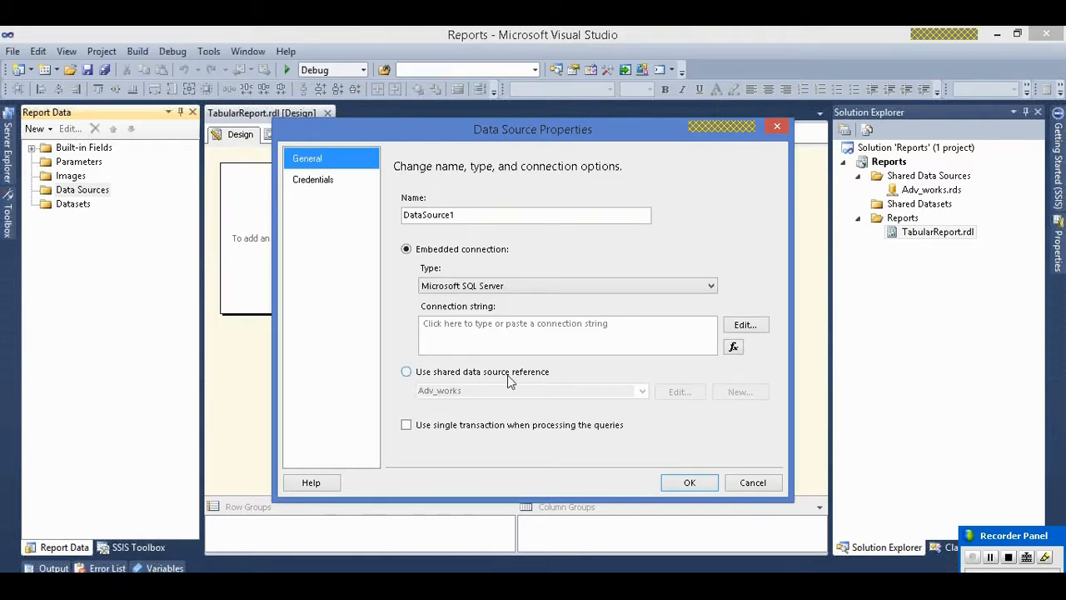
click(406, 373)
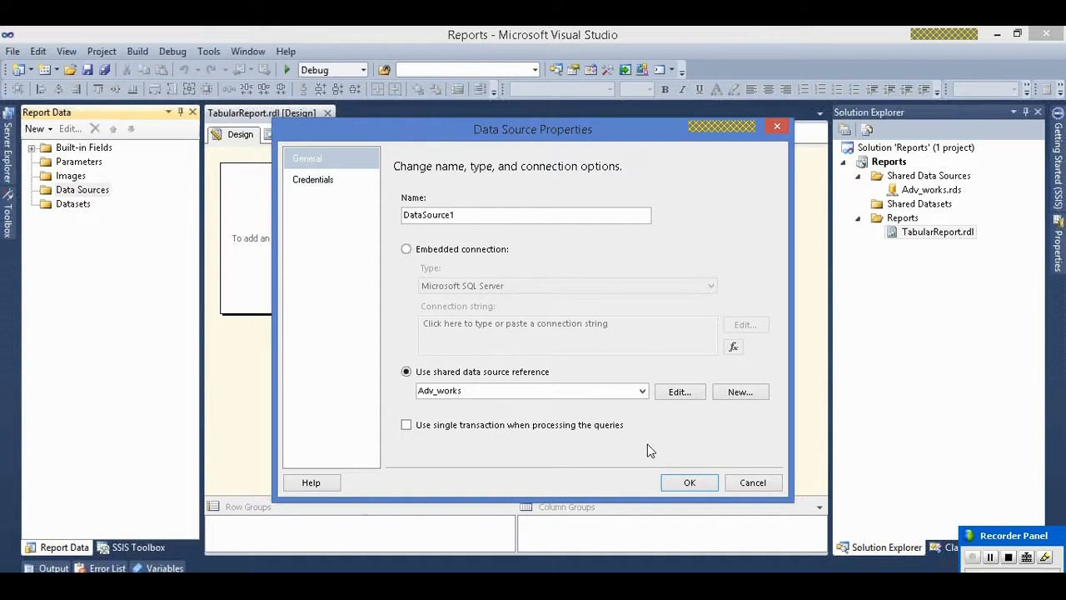
click(691, 482)
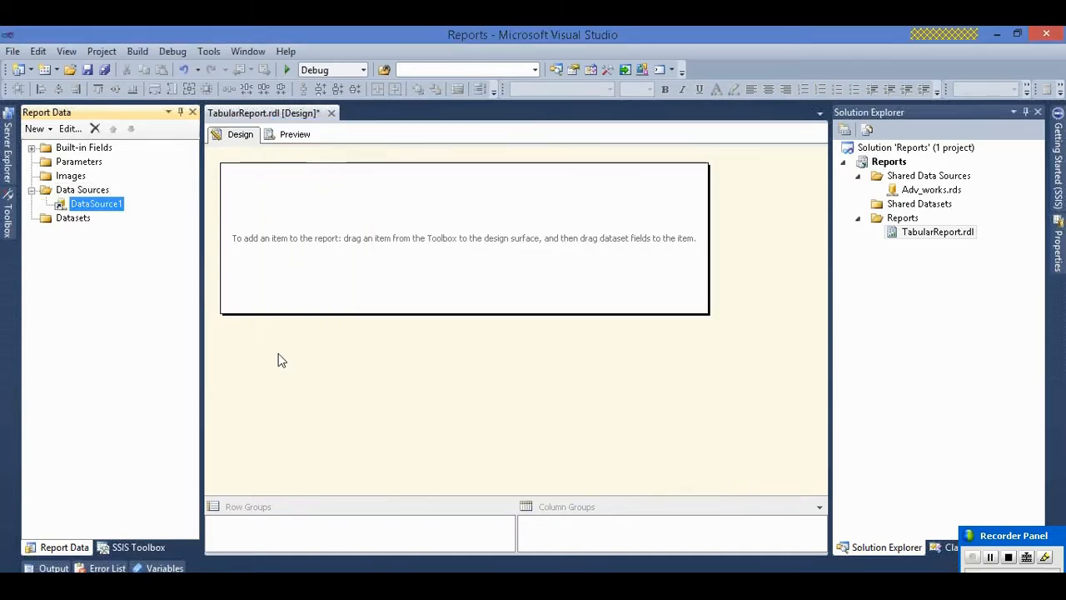
- Rename the report's DataSource1 data source as Adv_Works
double_click(87, 208)
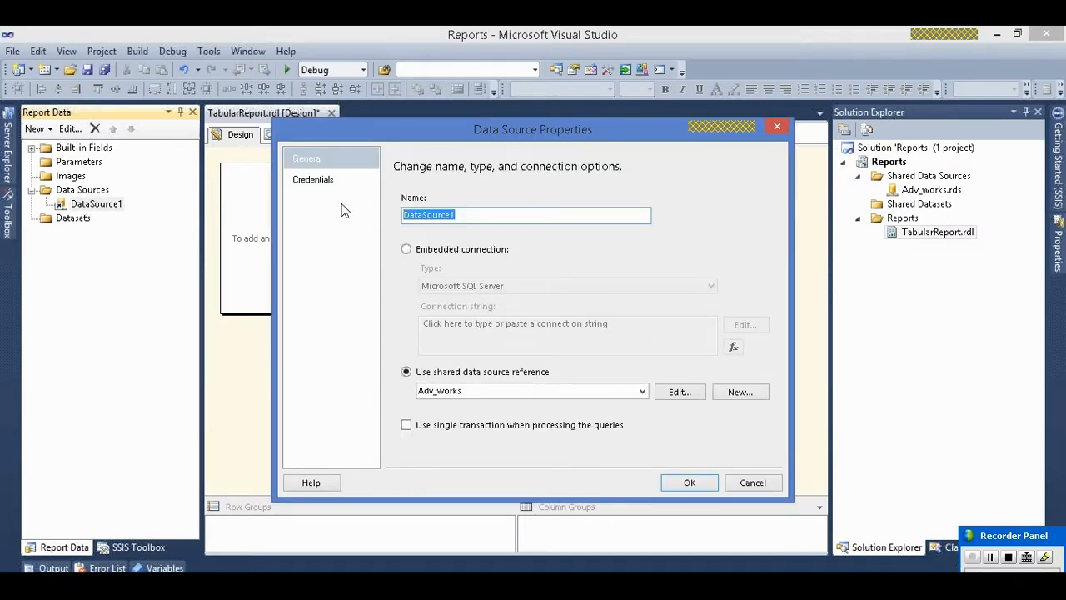
text(Adv_Works)
click(690, 482)
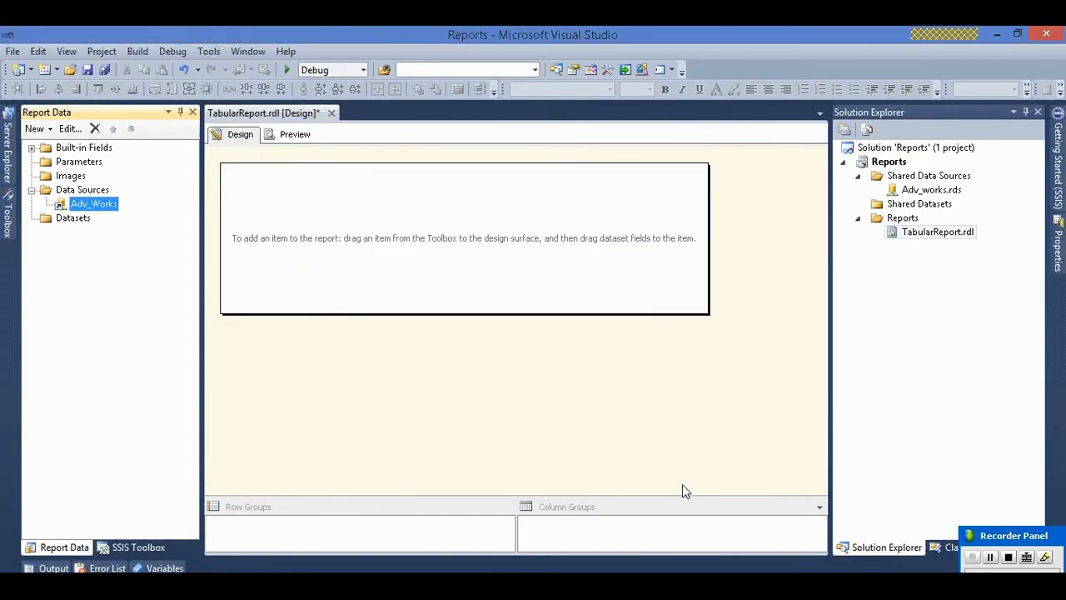
click(72, 219)
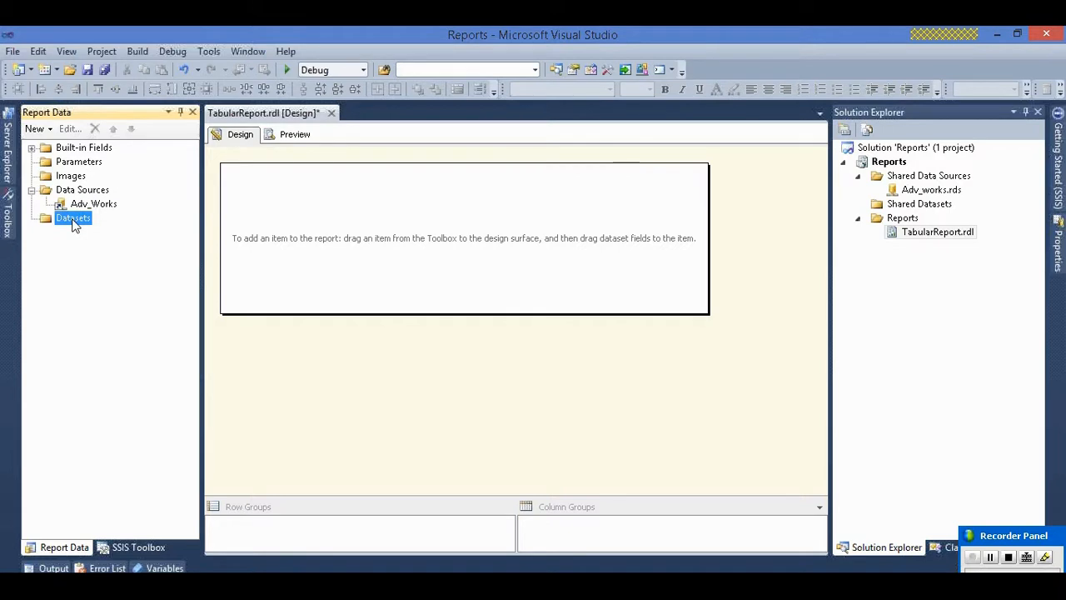
click(84, 164)
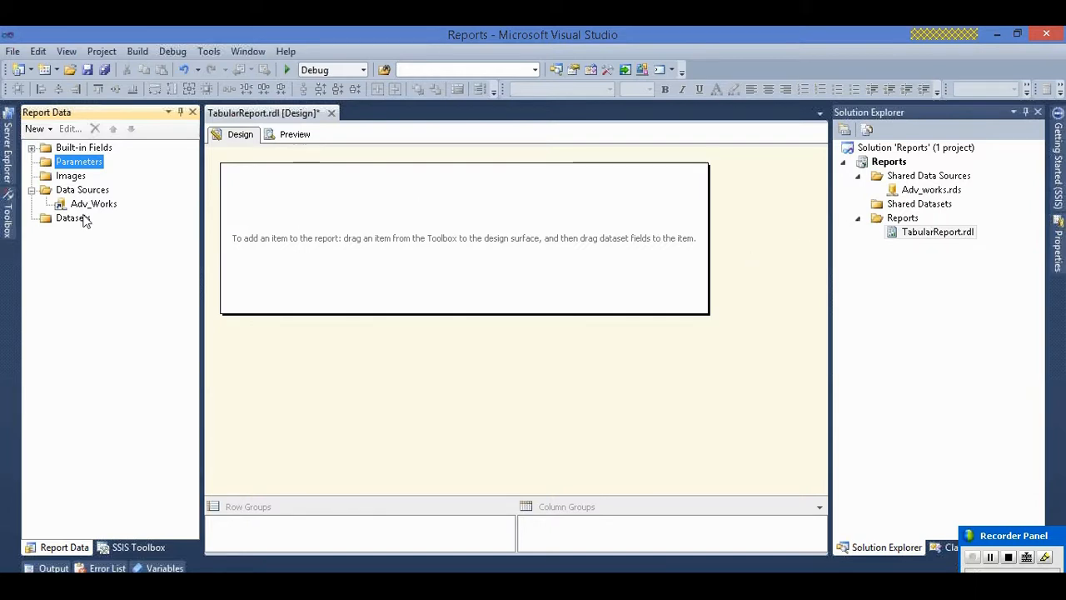
click(80, 191)
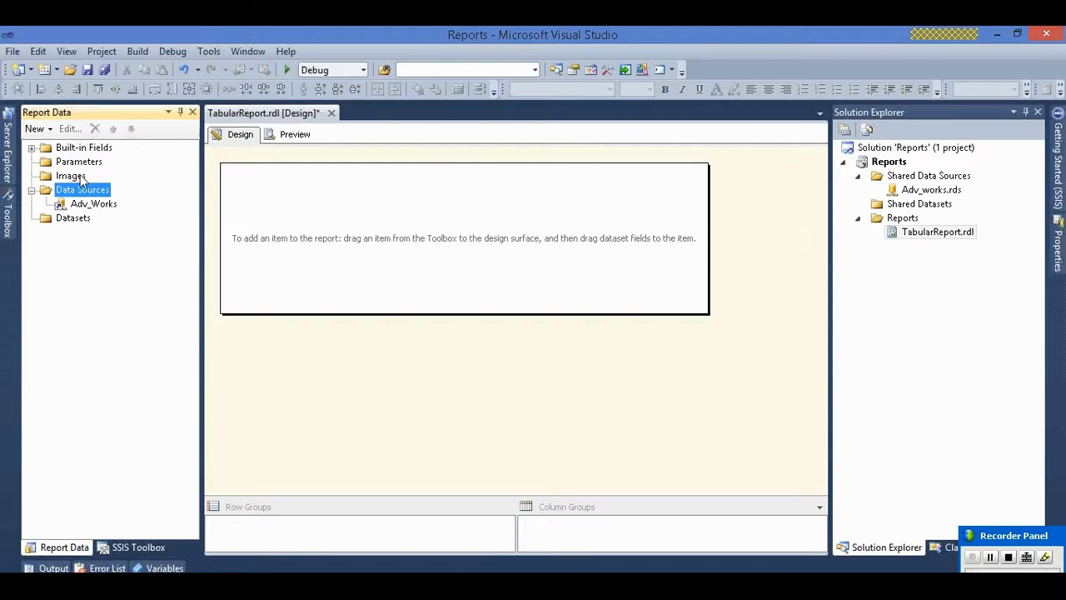
click(81, 218)
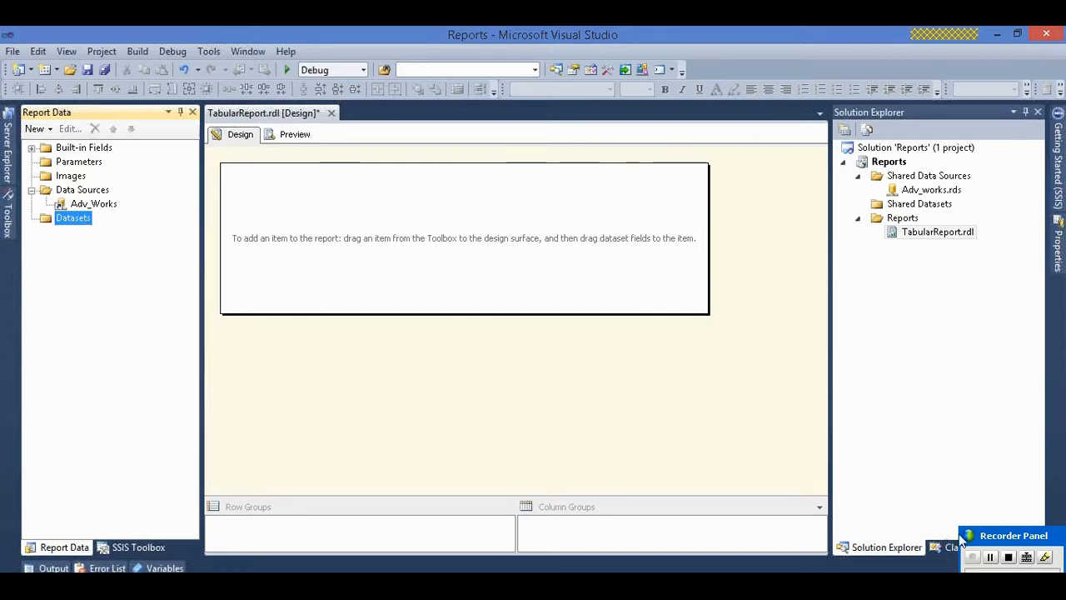
click(990, 557)
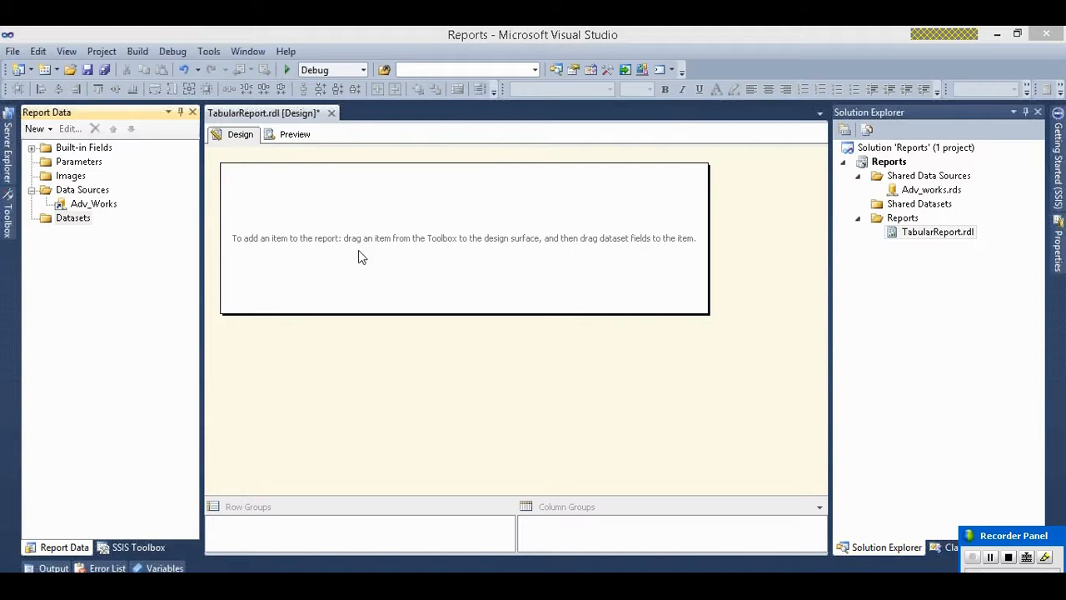
click(295, 135)
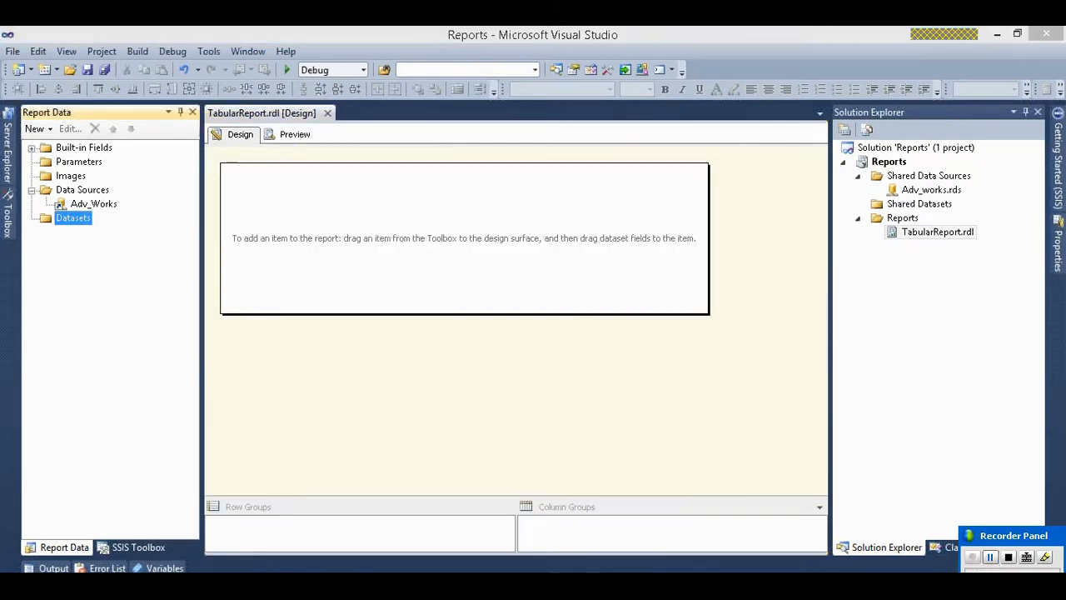
- Start a new dataset for the report and make it embedded in the report
click(83, 221)
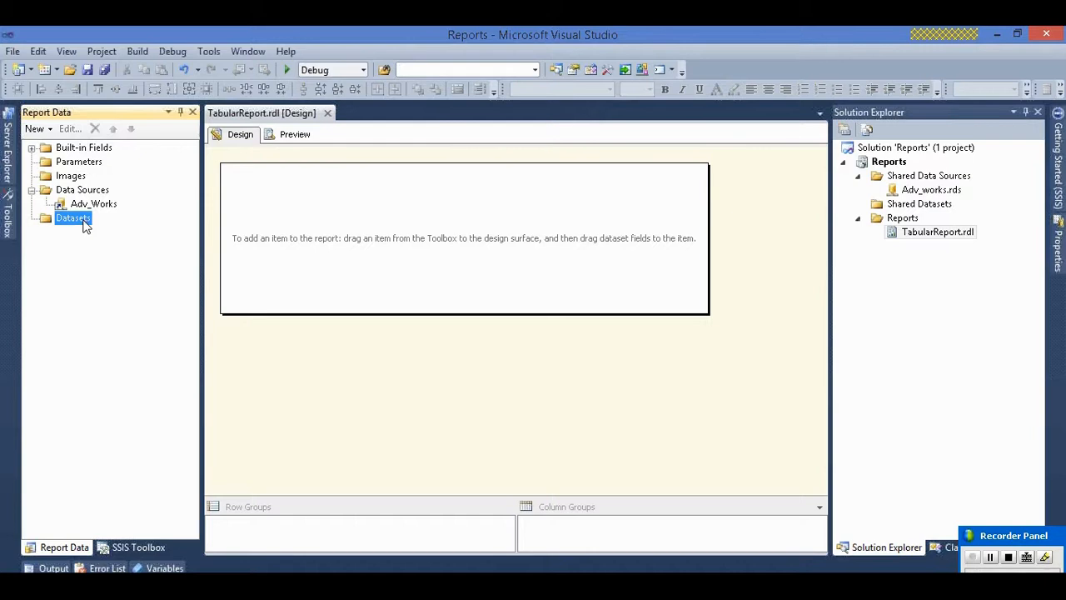
right_click(85, 223)
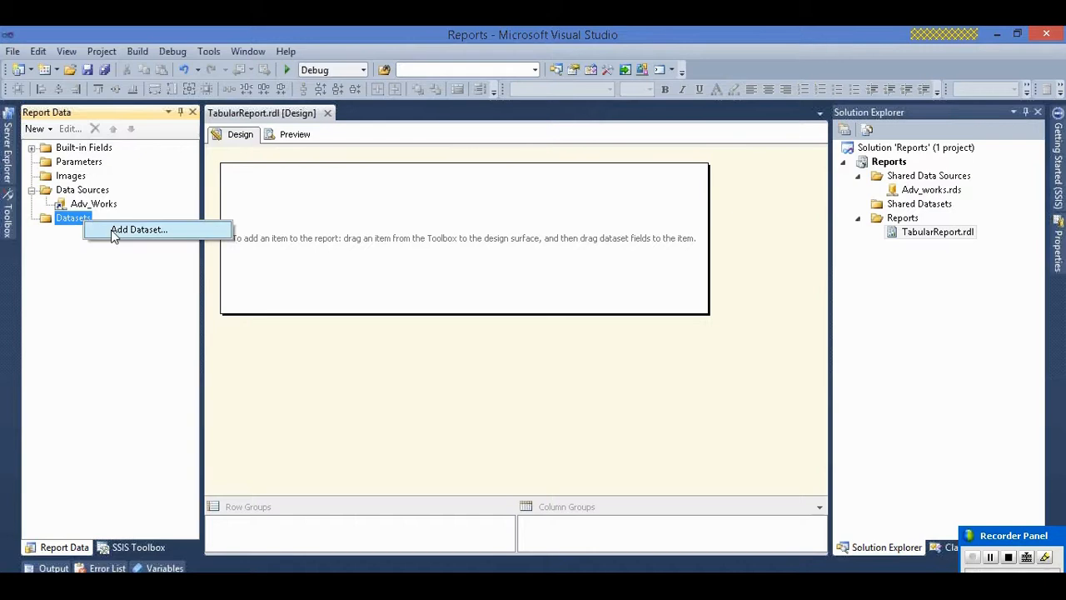
click(114, 230)
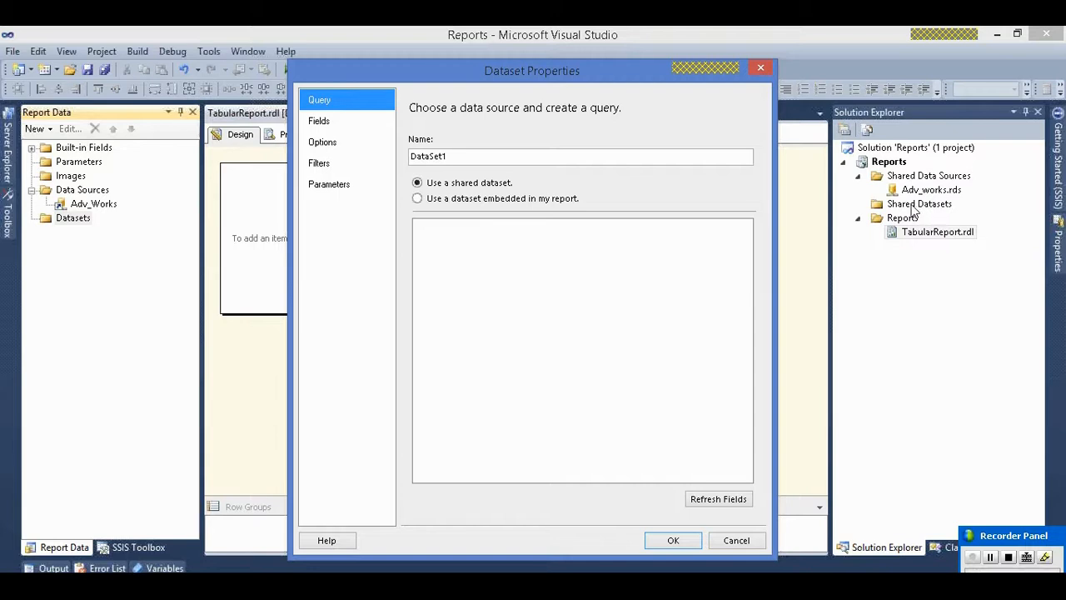
click(504, 203)
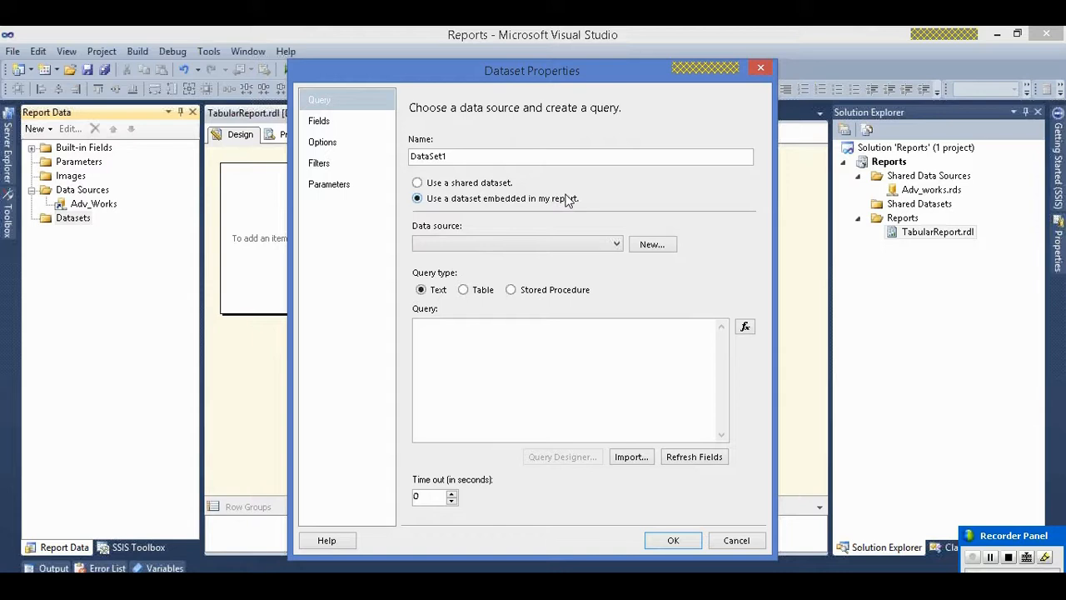
- Name the embedded dataset Data_Employee and choose Adv_Works as its data source
click(491, 158)
drag(492, 159, 414, 158)
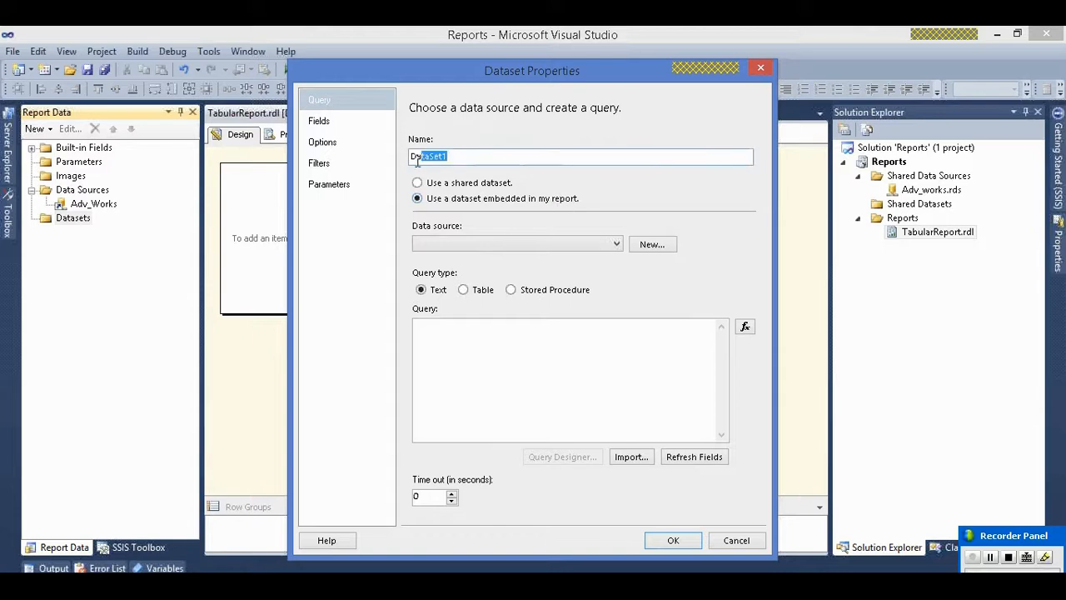
text(Data)
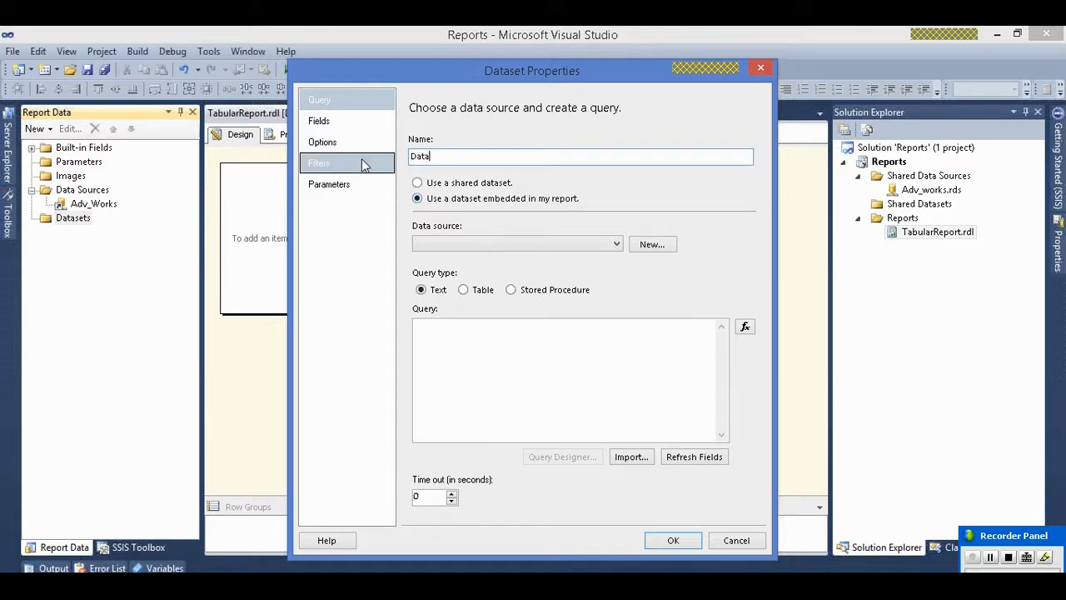
text(_Employee)
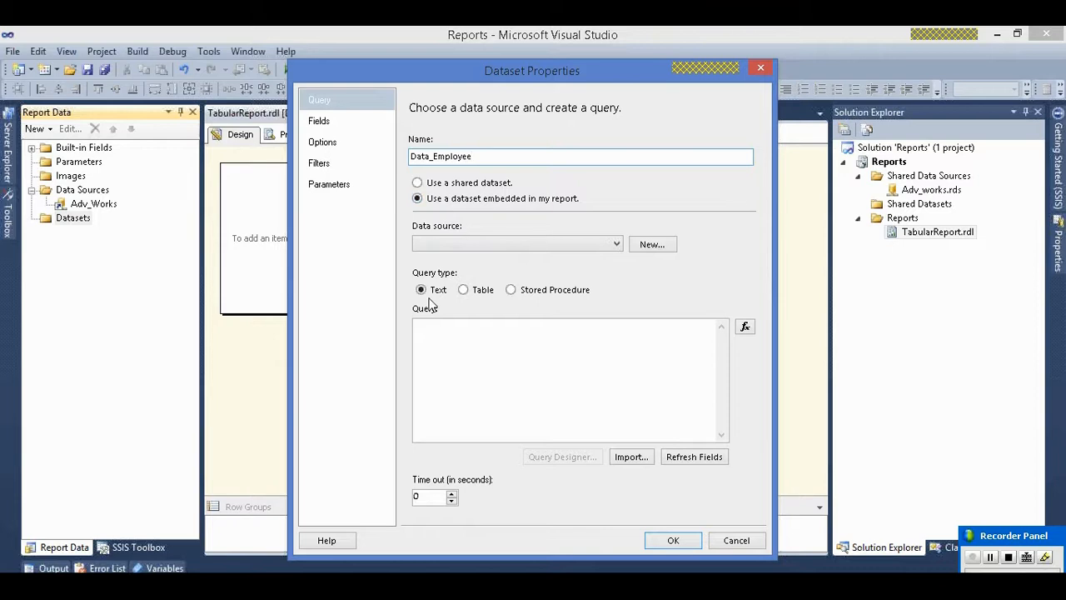
click(463, 244)
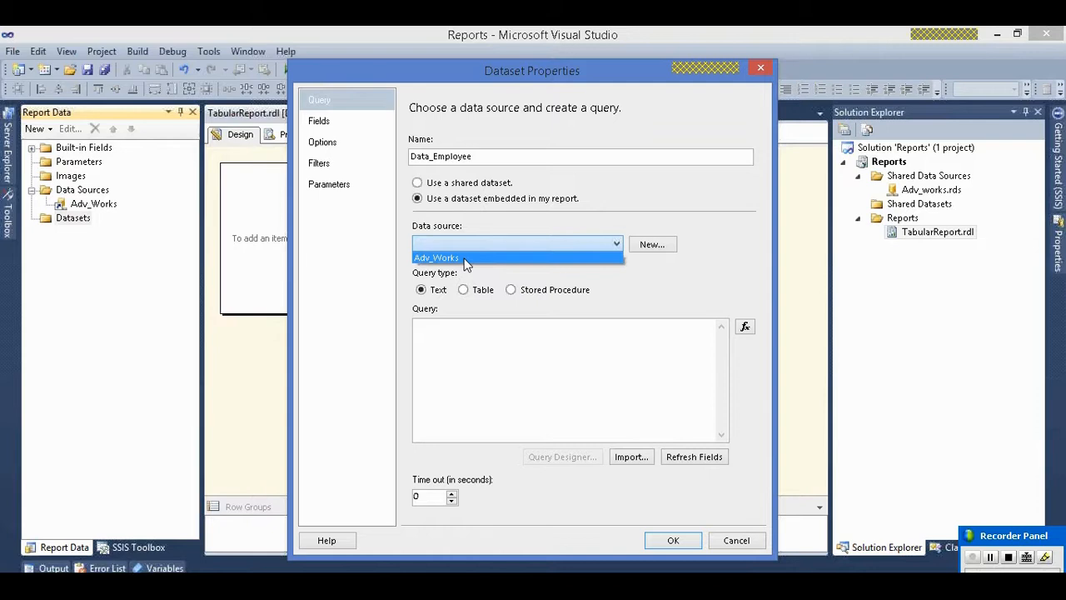
click(464, 258)
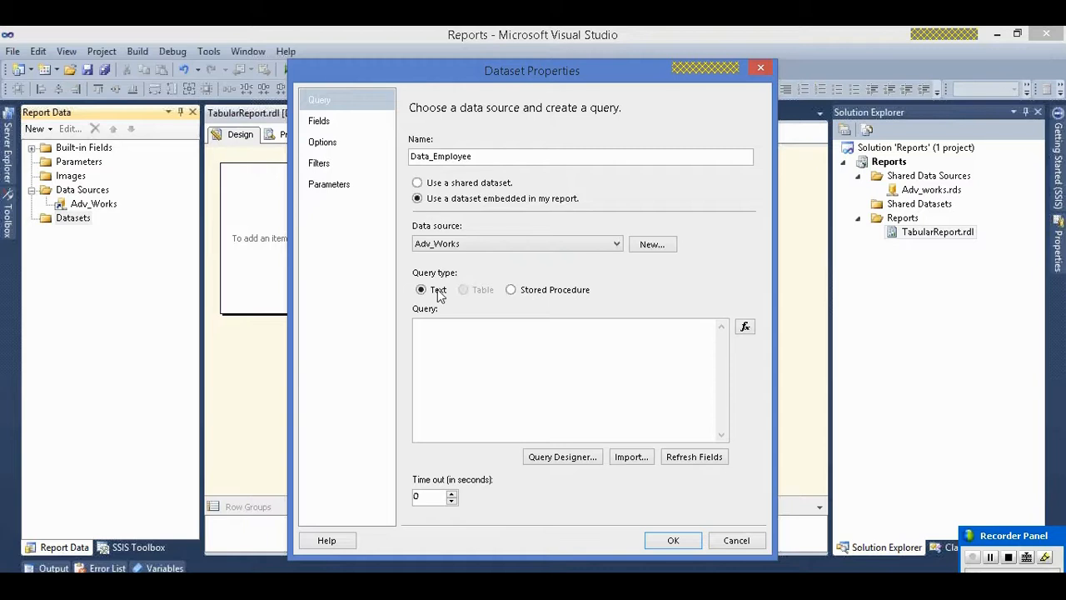
- Set the dataset's query type to Stored Procedure and connect to Adv_Works as the current Windows user
click(510, 290)
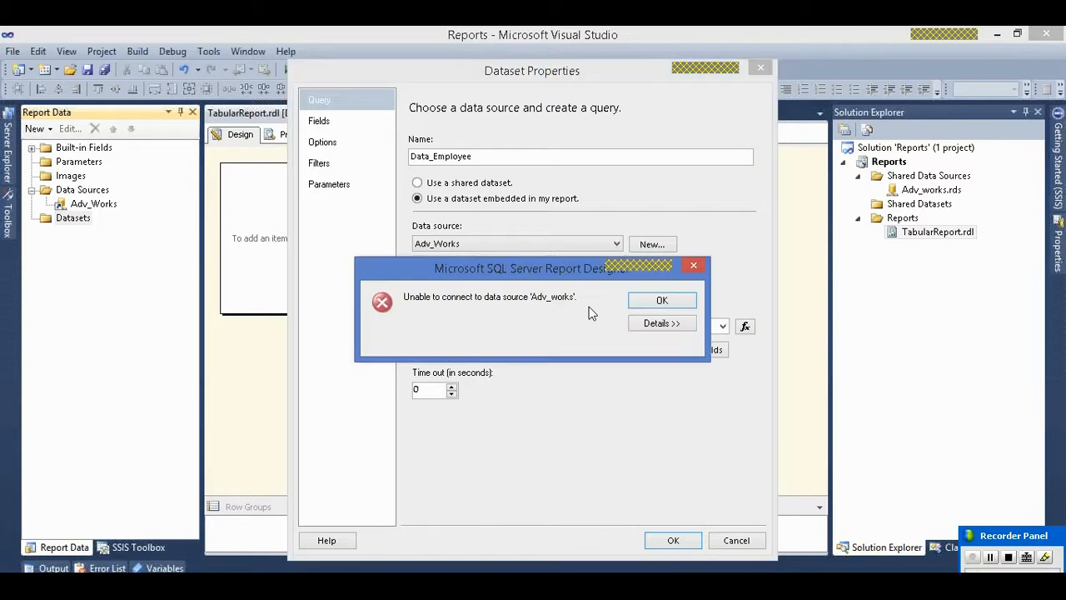
click(661, 301)
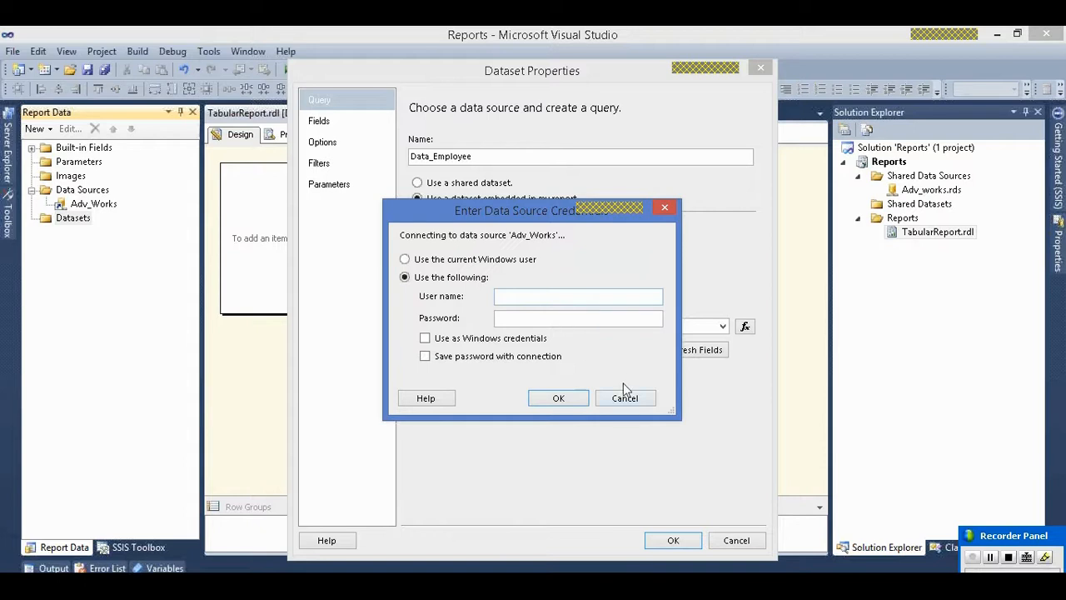
click(479, 258)
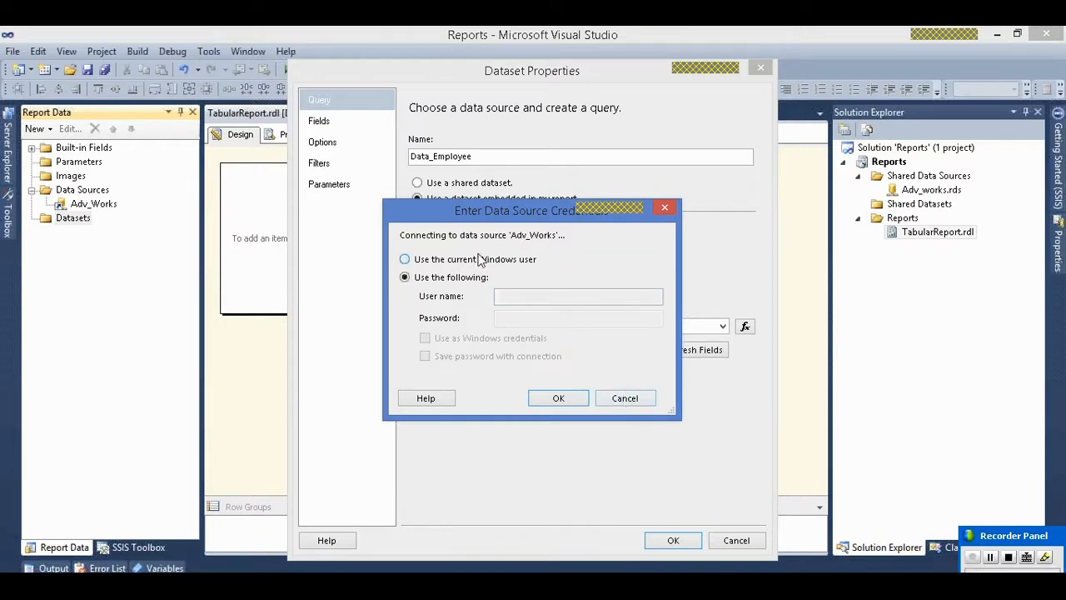
click(559, 395)
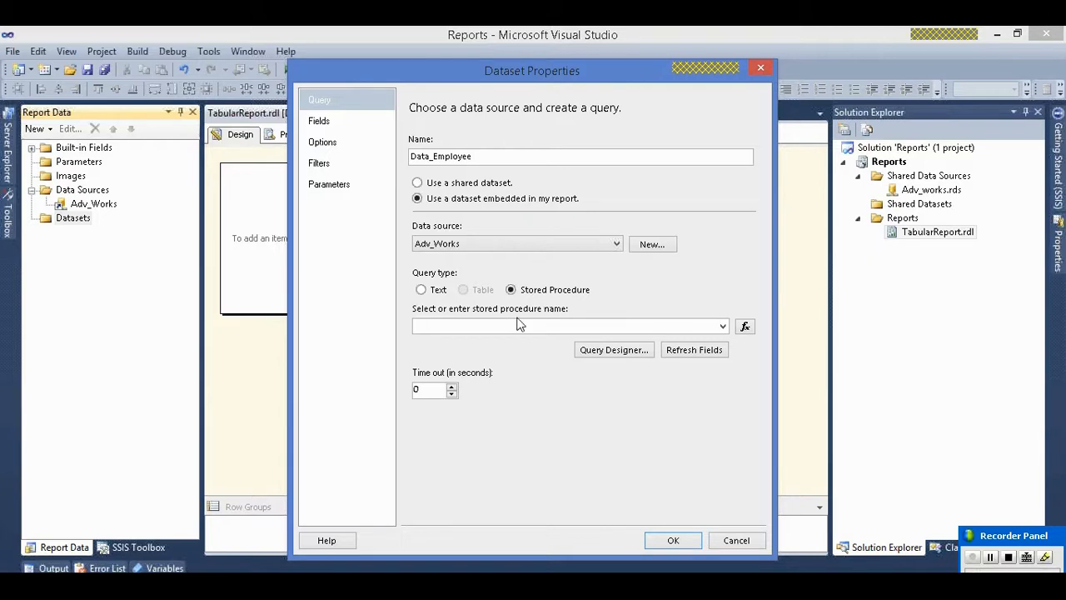
- Look through the stored procedures available to the Data_Employee dataset without choosing one
click(723, 328)
drag(722, 253, 719, 132)
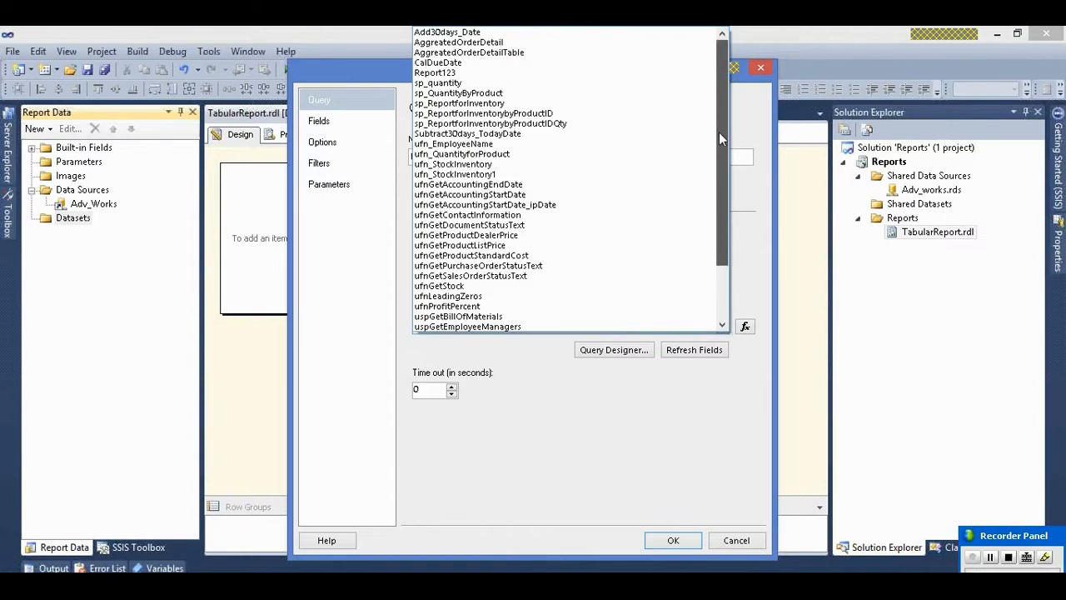
click(767, 251)
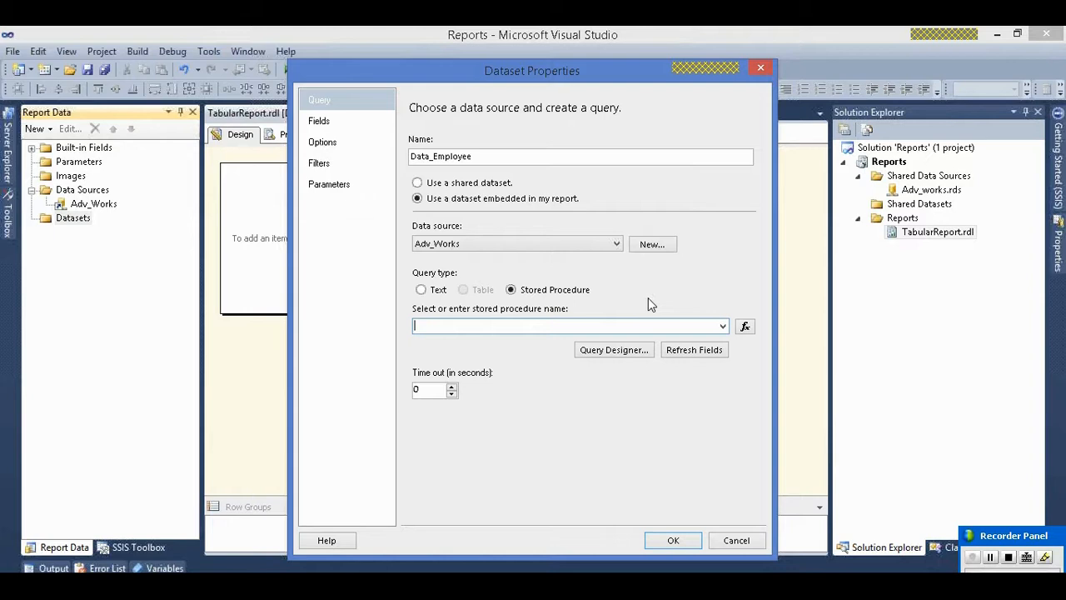
- Set the dataset's query type to Text and add the Contact (Person) table to the query in the Query Designer
click(420, 290)
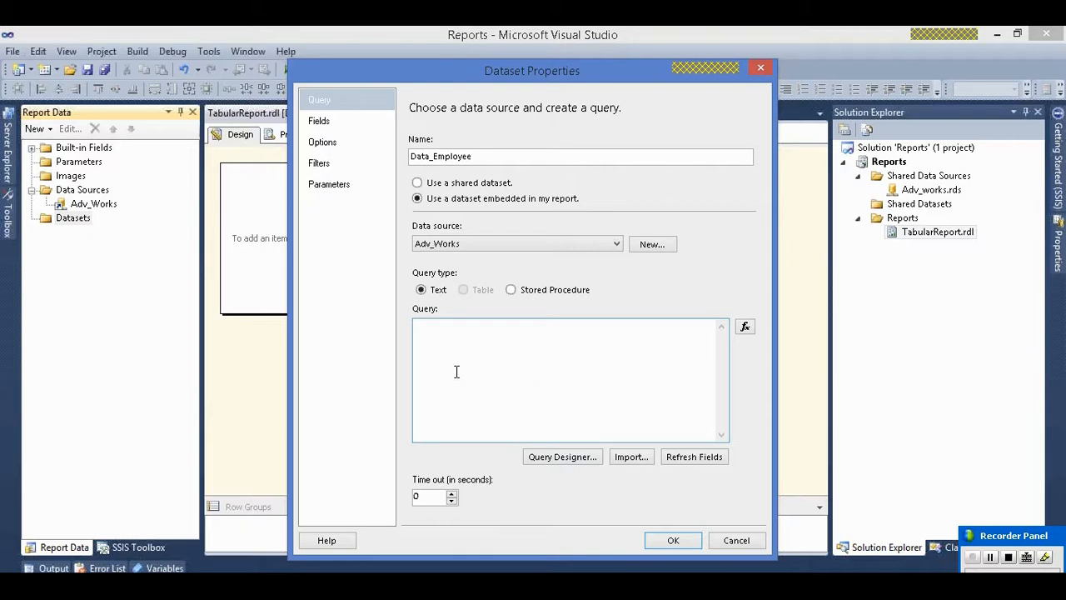
click(565, 458)
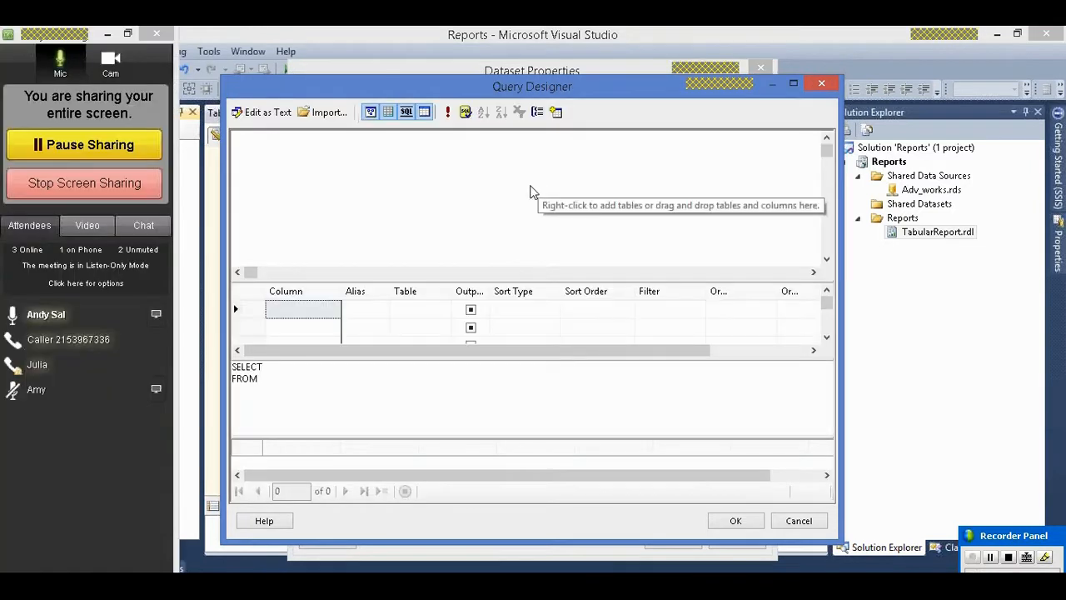
right_click(355, 150)
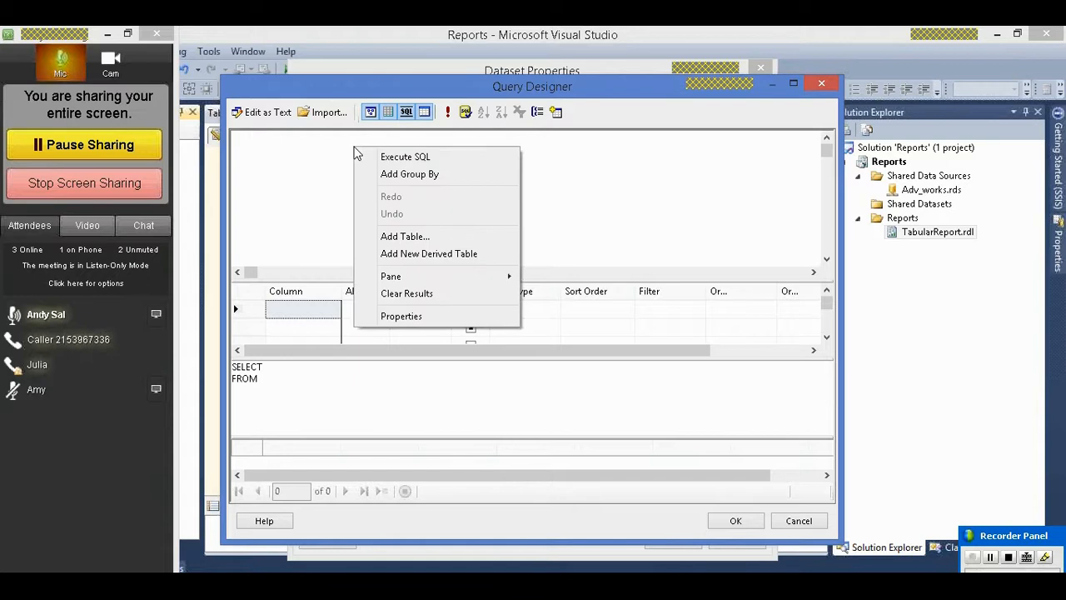
click(396, 239)
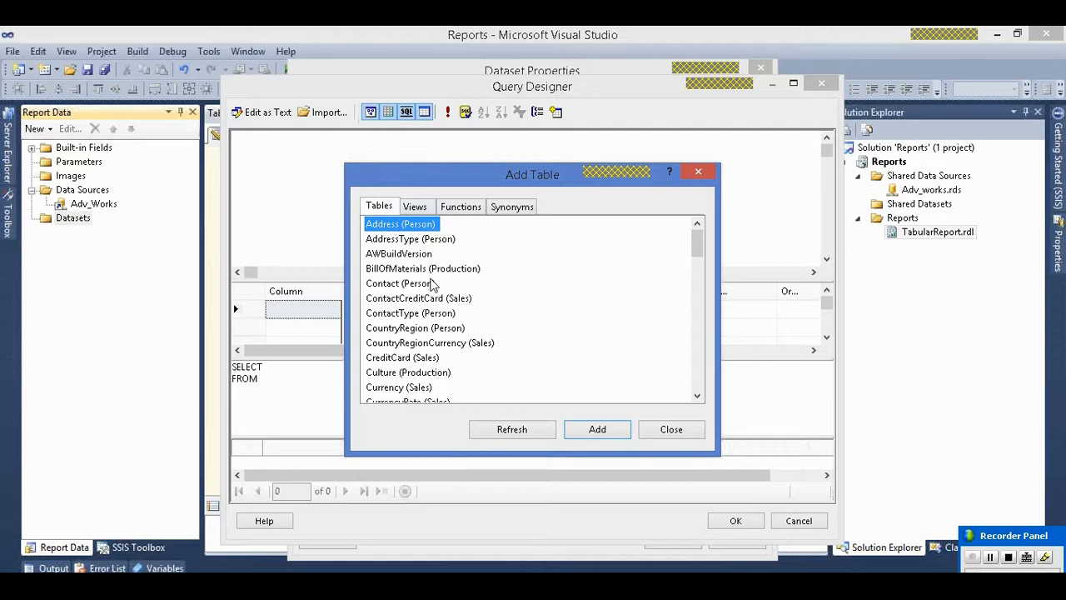
click(401, 288)
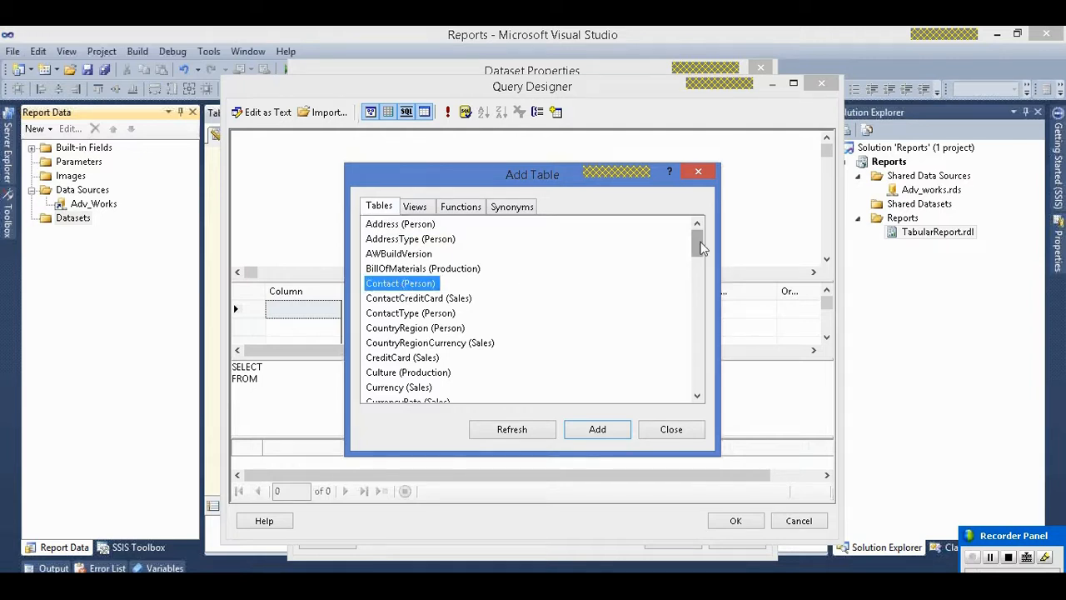
drag(700, 246, 699, 252)
click(598, 431)
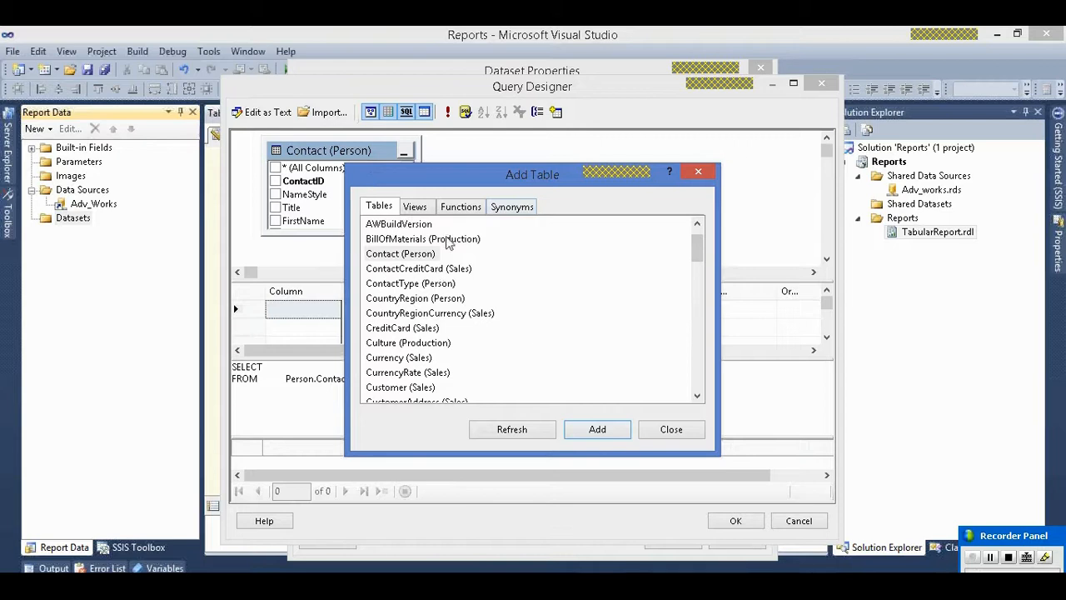
click(698, 173)
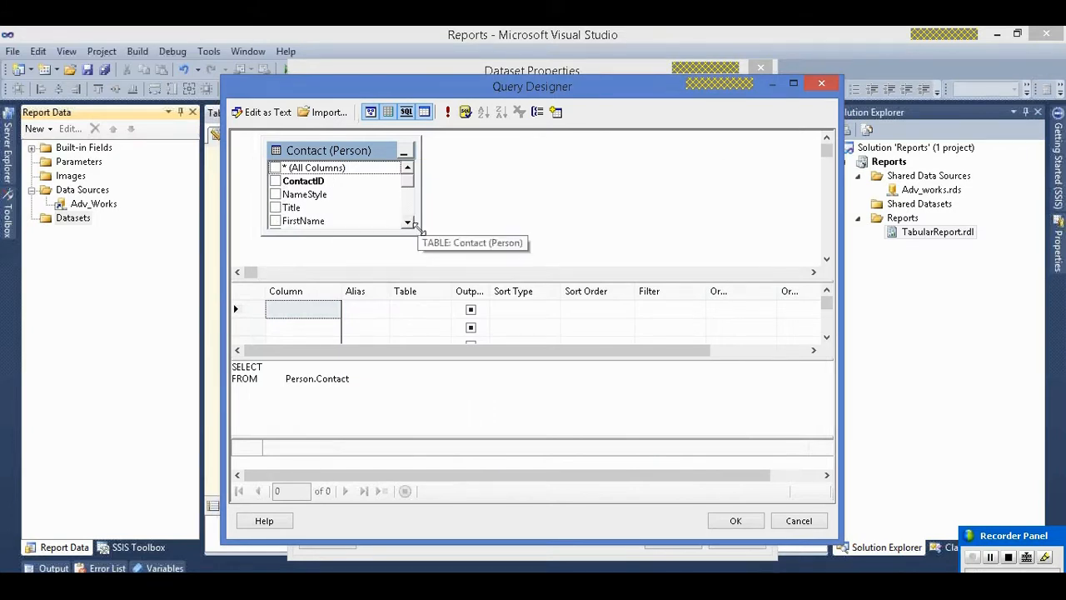
- Widen the Contact table box and output its Title, FirstName, LastName, Suffix, EmailAddress, EmailPromotion and Phone columns
drag(419, 233, 530, 232)
click(277, 208)
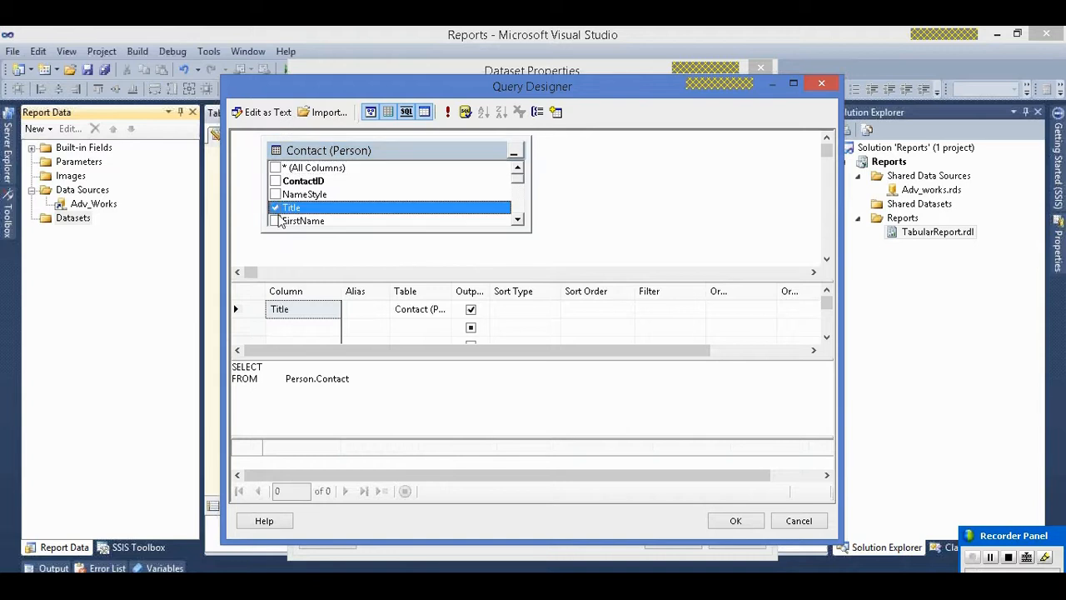
click(279, 220)
click(285, 219)
click(276, 221)
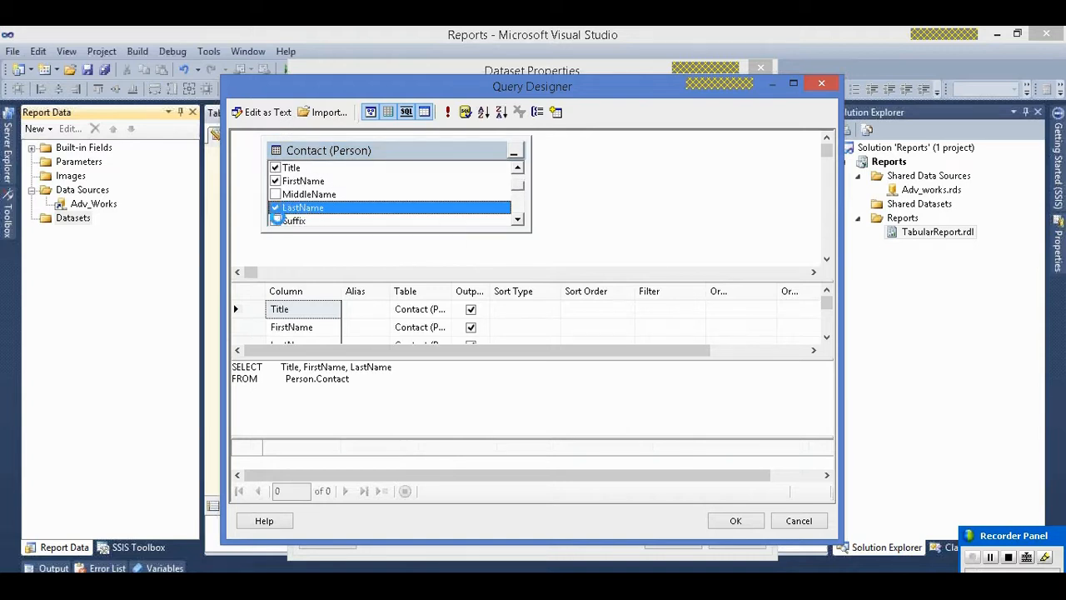
click(277, 220)
click(277, 221)
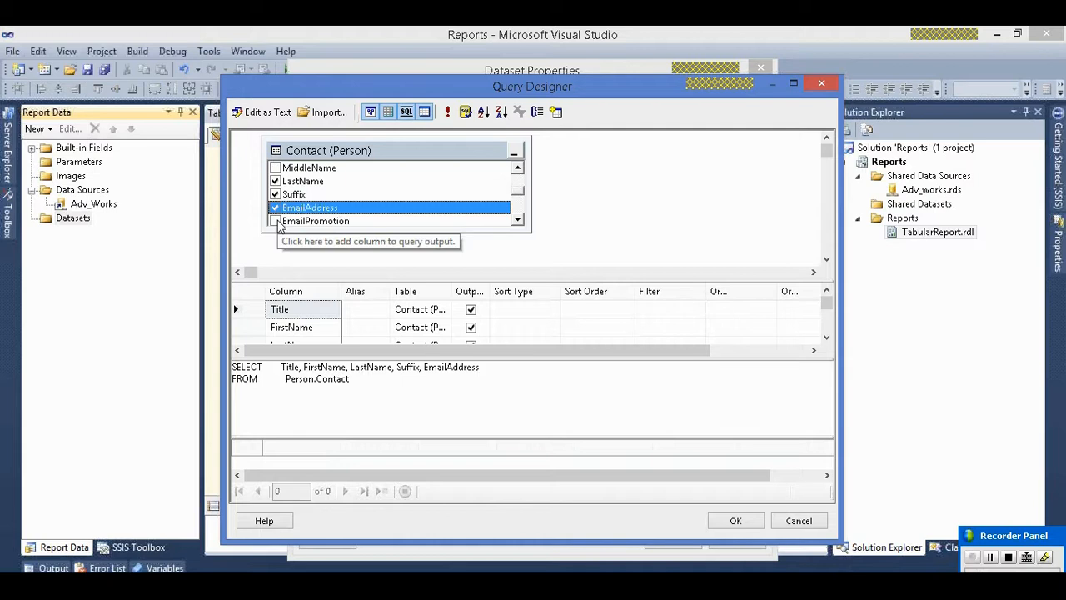
click(277, 221)
click(277, 221)
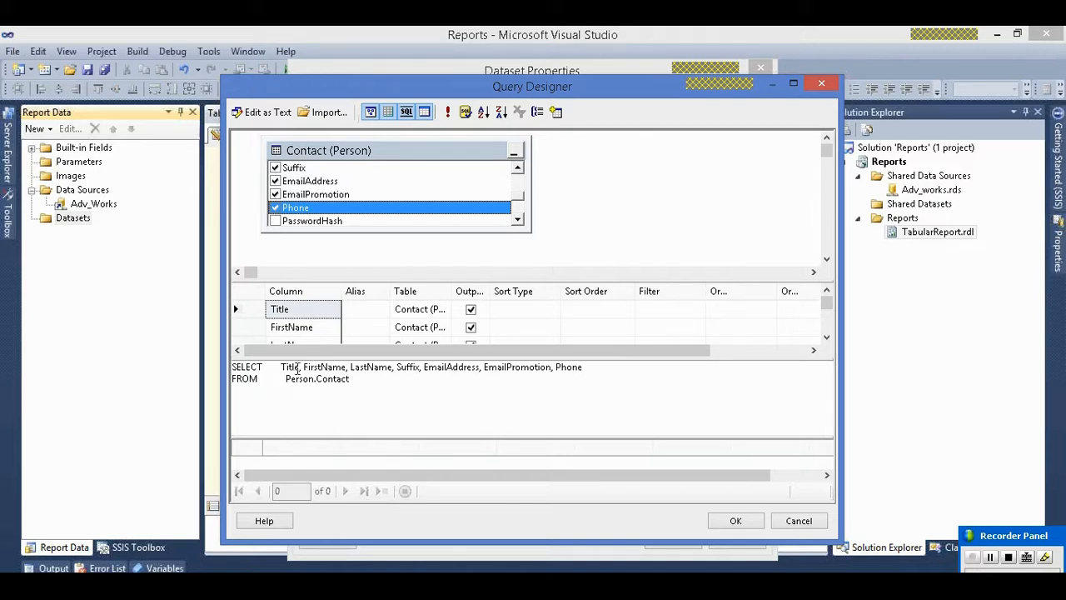
- Sort the query by the Title column in descending order
click(301, 368)
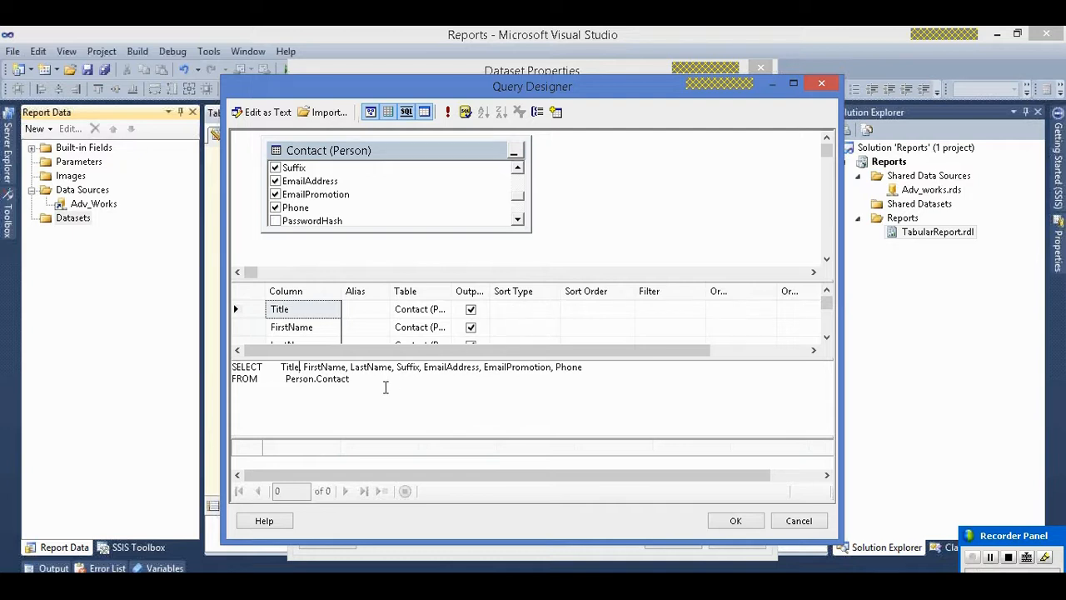
click(524, 310)
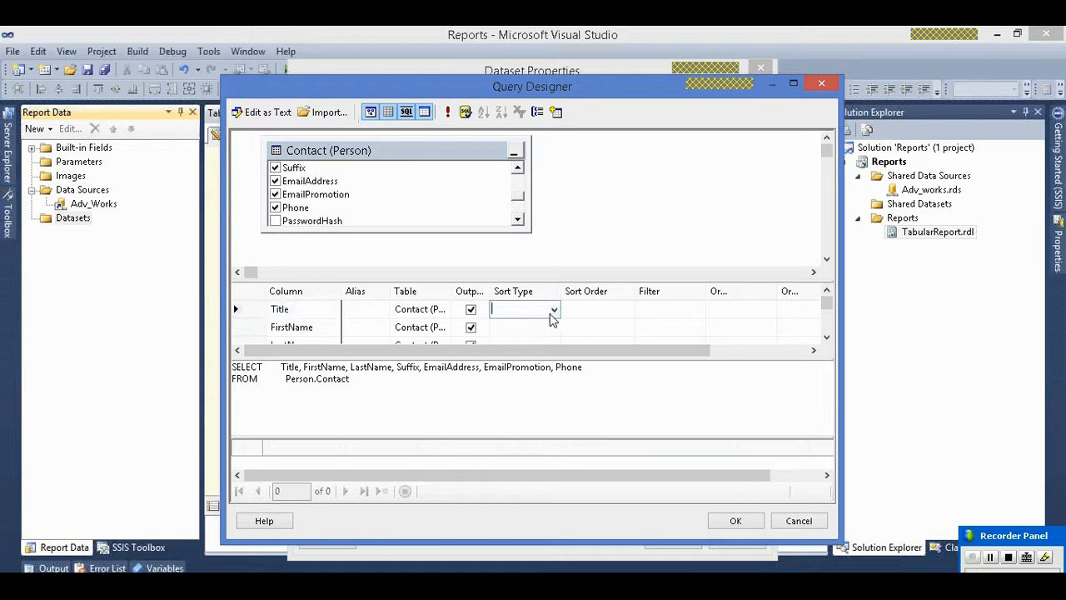
click(553, 310)
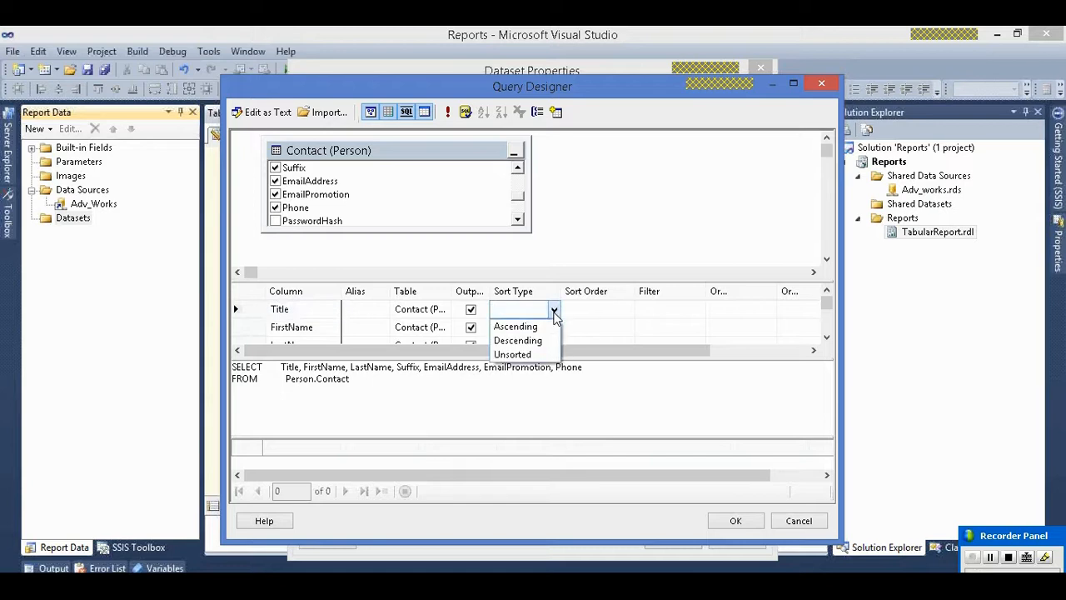
click(525, 340)
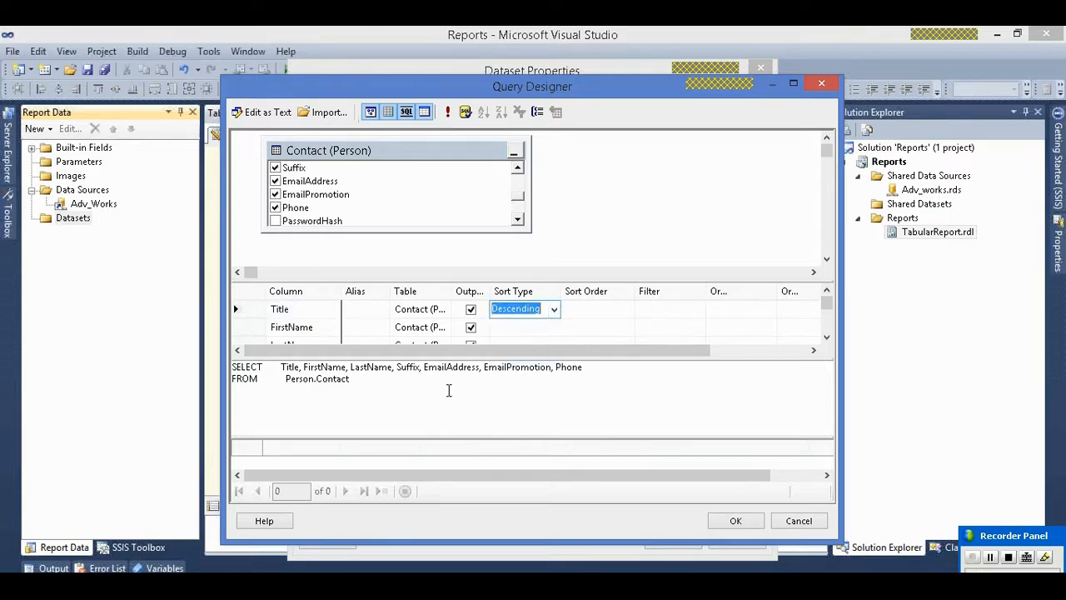
click(482, 375)
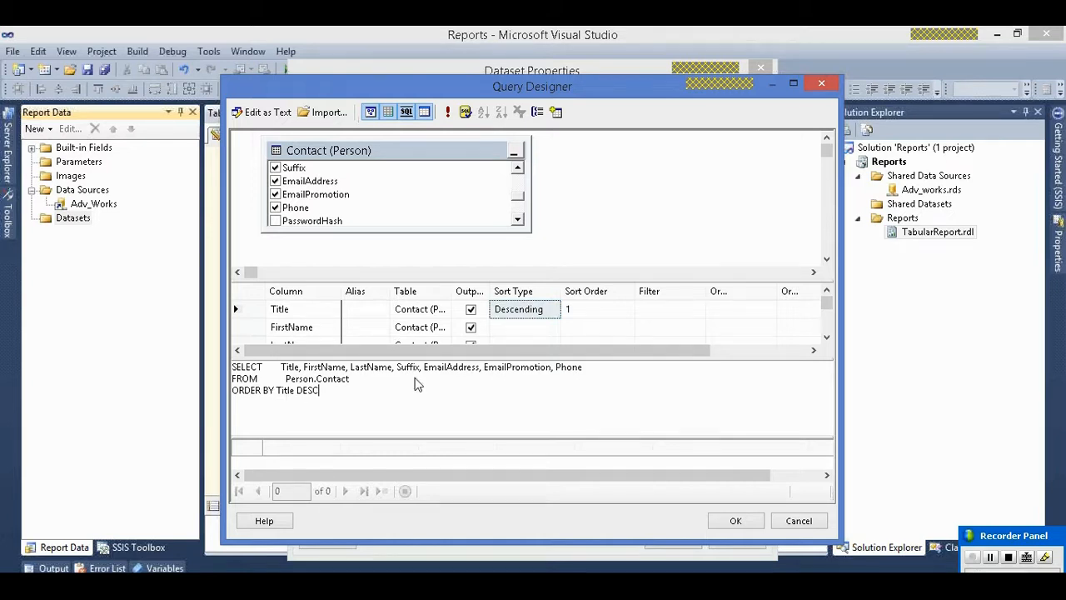
- Filter the query's Title column by the value Mager
click(694, 318)
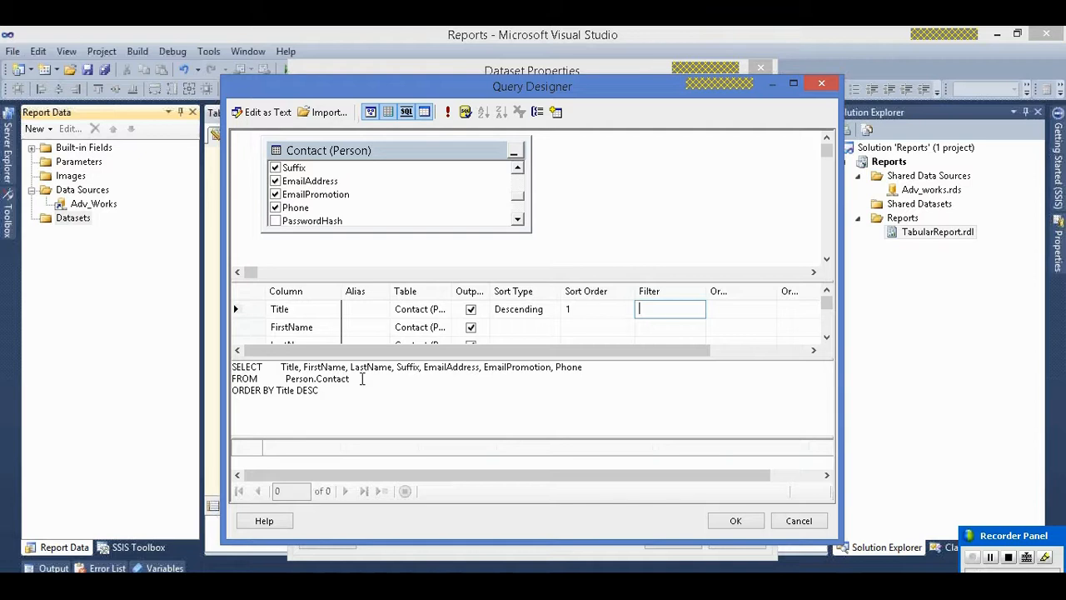
text(MAnag)
key(BackSpace)
key(BackSpace)
key(BackSpace)
key(BackSpace)
text(an)
key(BackSpace)
text(ger)
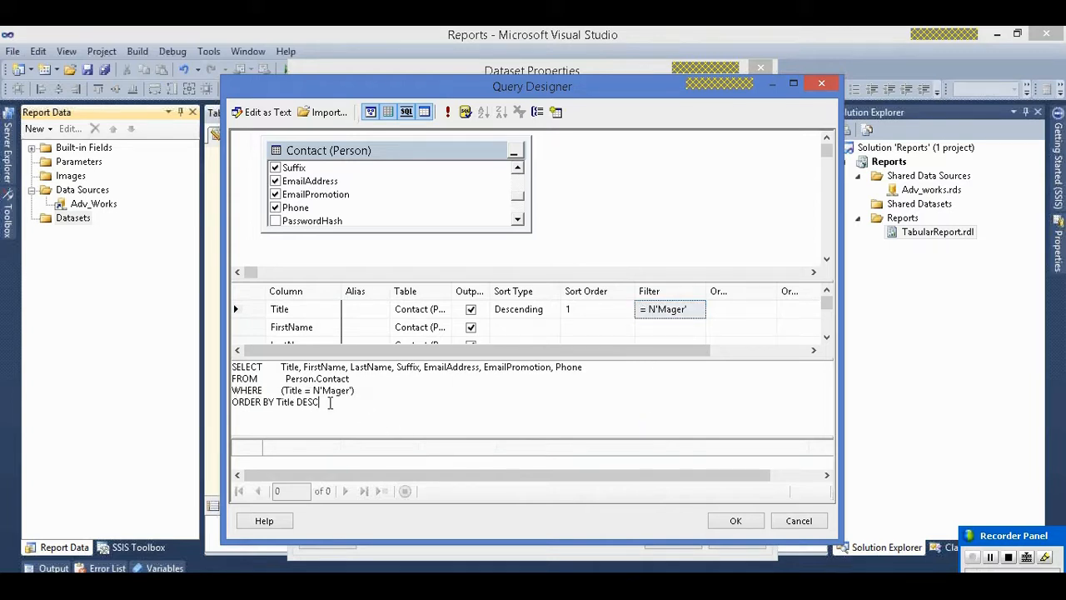
- Remove the filter from the Title column and update the query
click(668, 312)
drag(690, 309, 630, 307)
key(Delete)
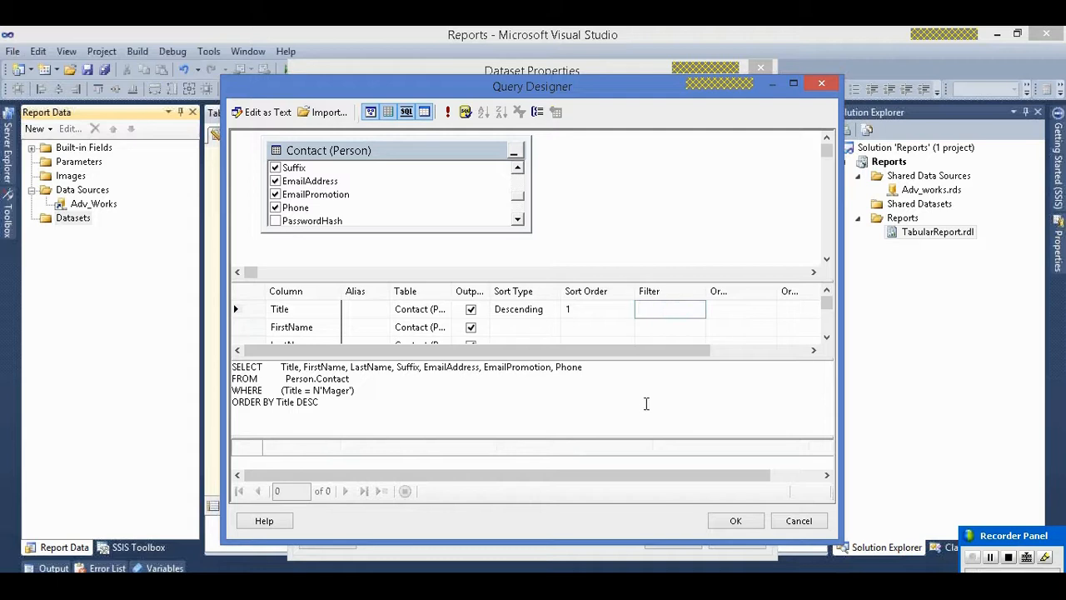
drag(674, 350, 738, 358)
click(361, 422)
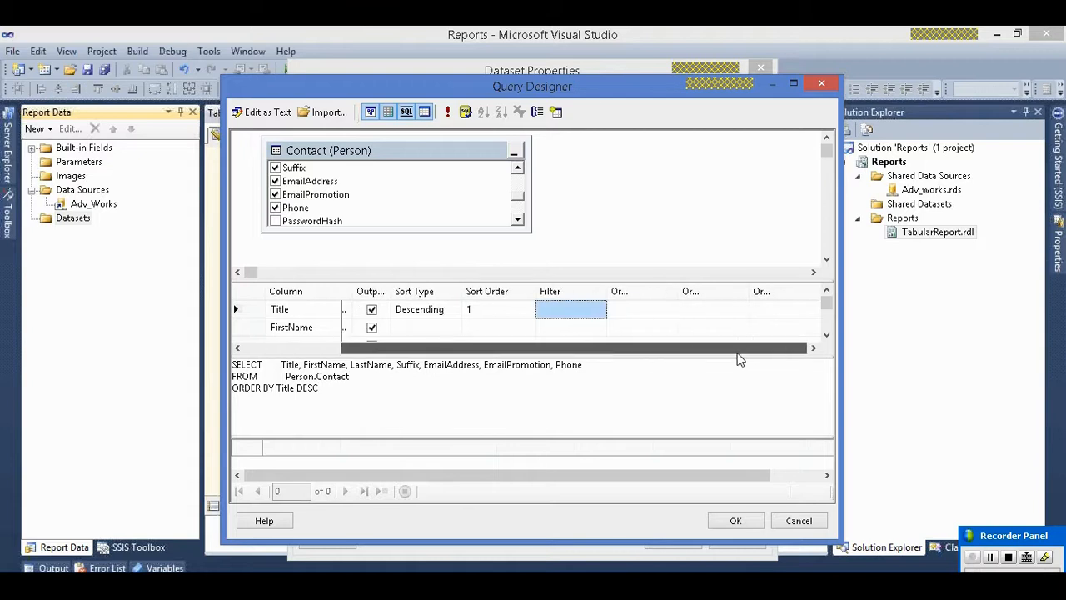
- Accept the designed query and create the Data_Employee dataset with it
click(736, 520)
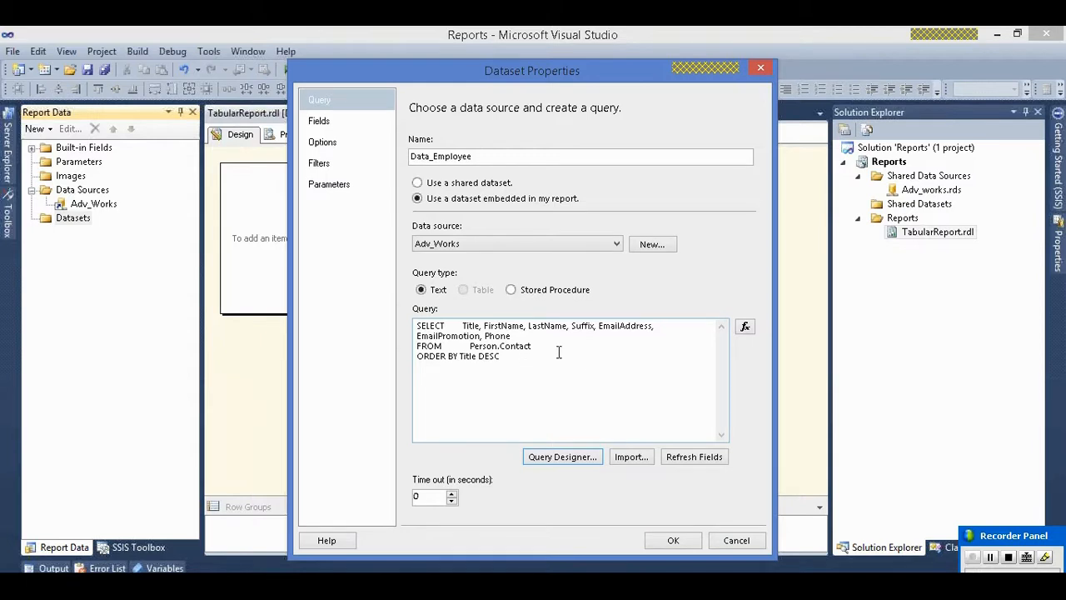
click(660, 538)
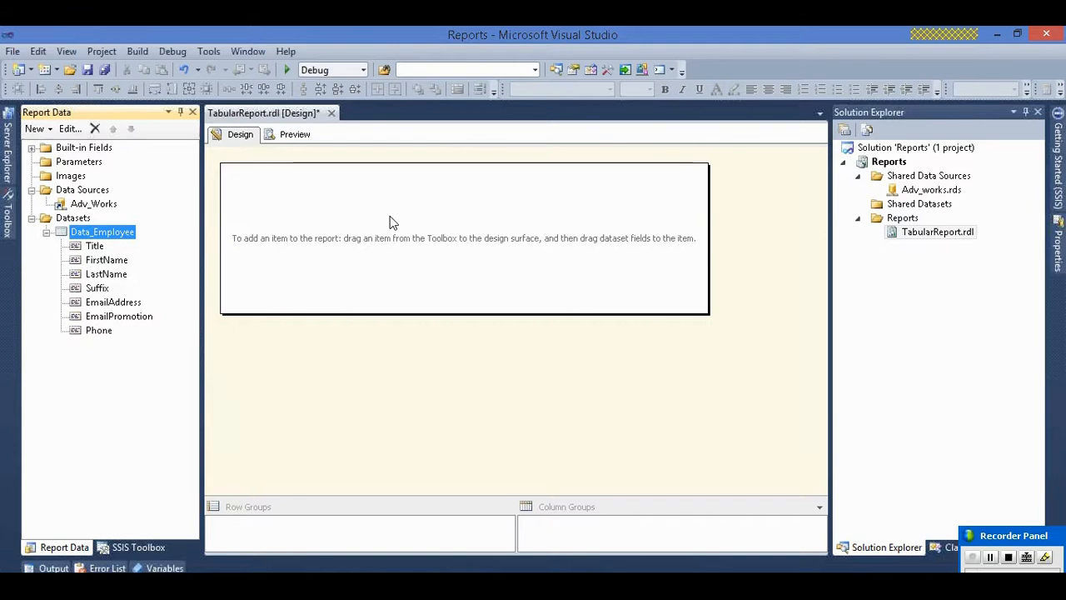
click(293, 135)
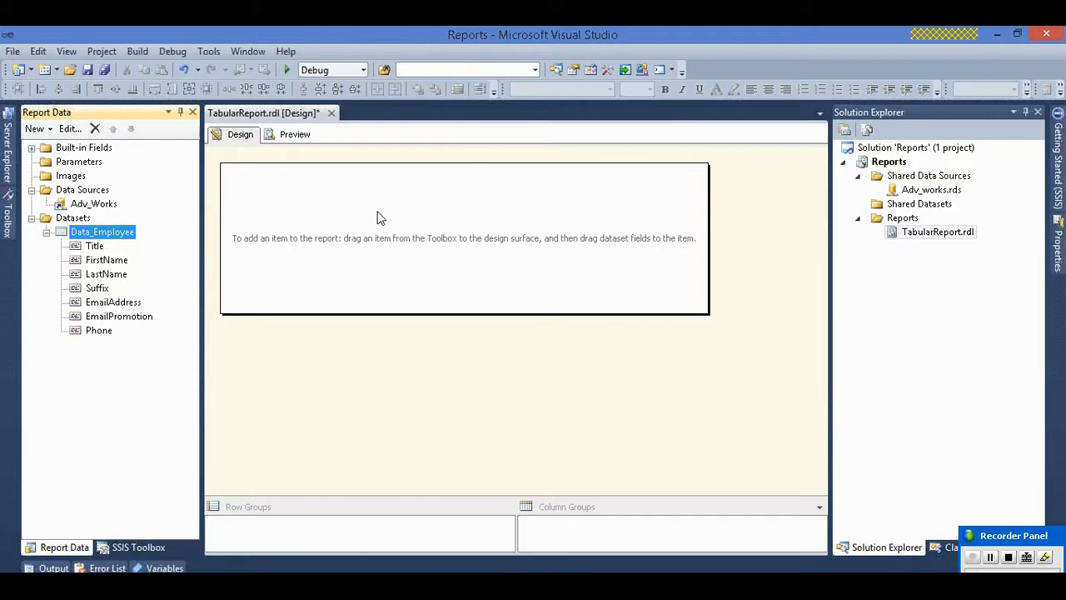
- Insert a table into the report body and move it close to the body's left edge
right_click(377, 218)
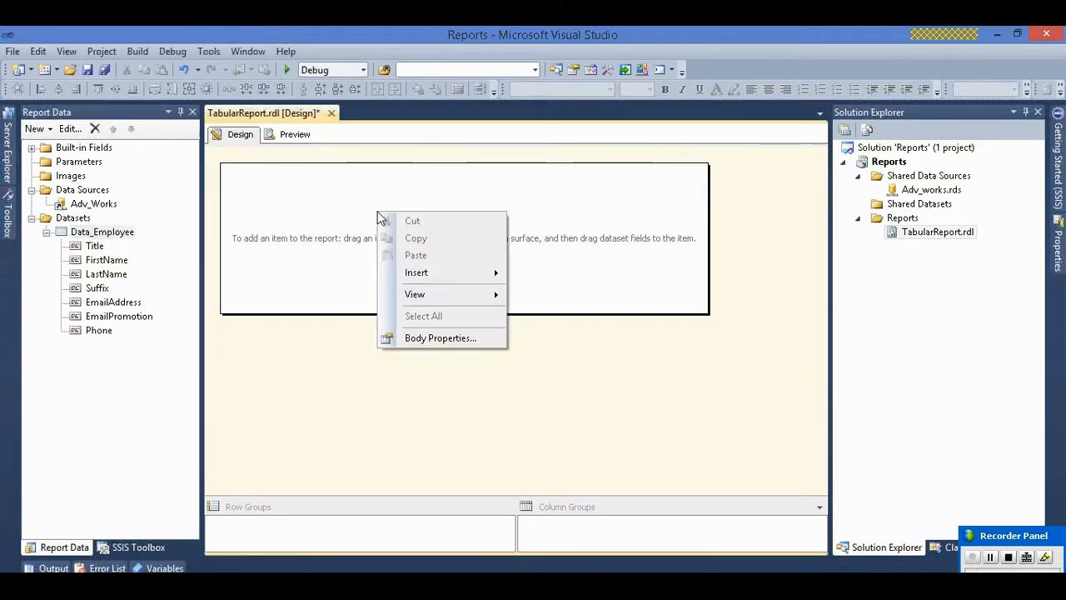
mouse_move(413, 275)
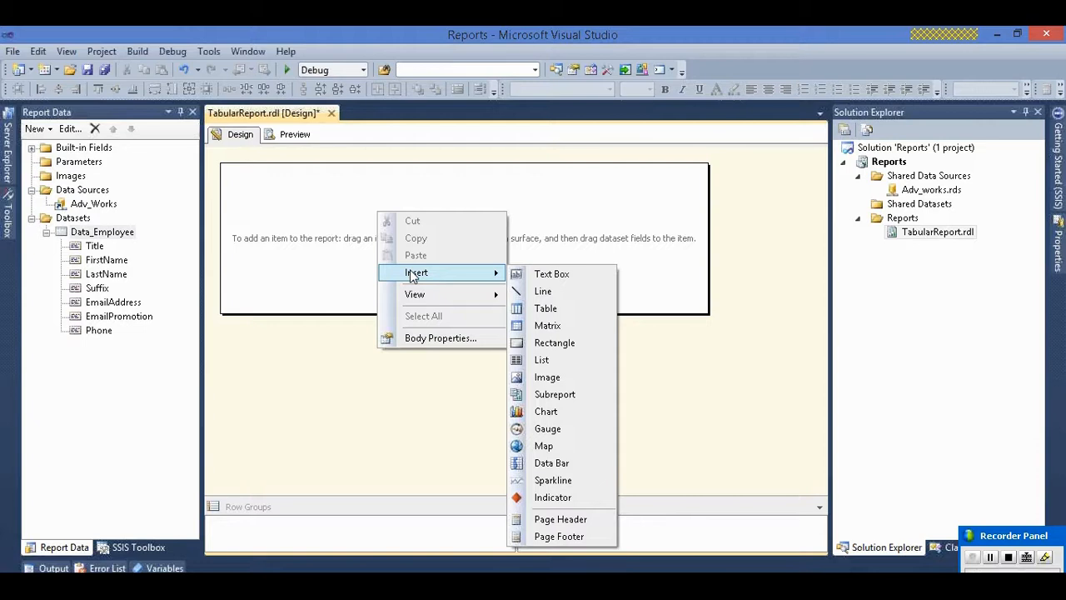
click(547, 311)
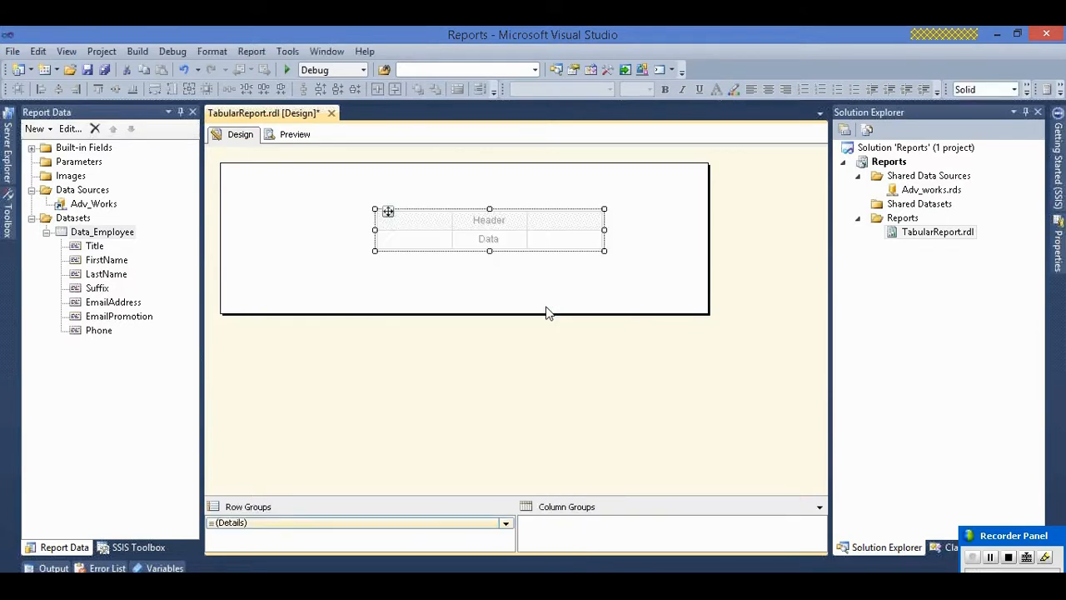
drag(388, 212, 249, 228)
click(304, 206)
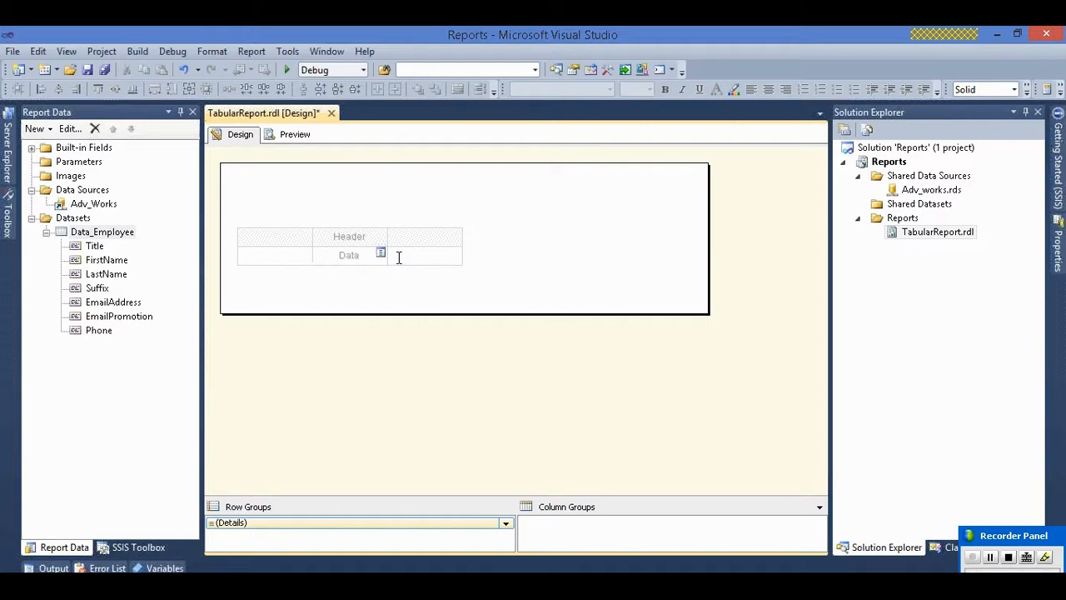
click(259, 256)
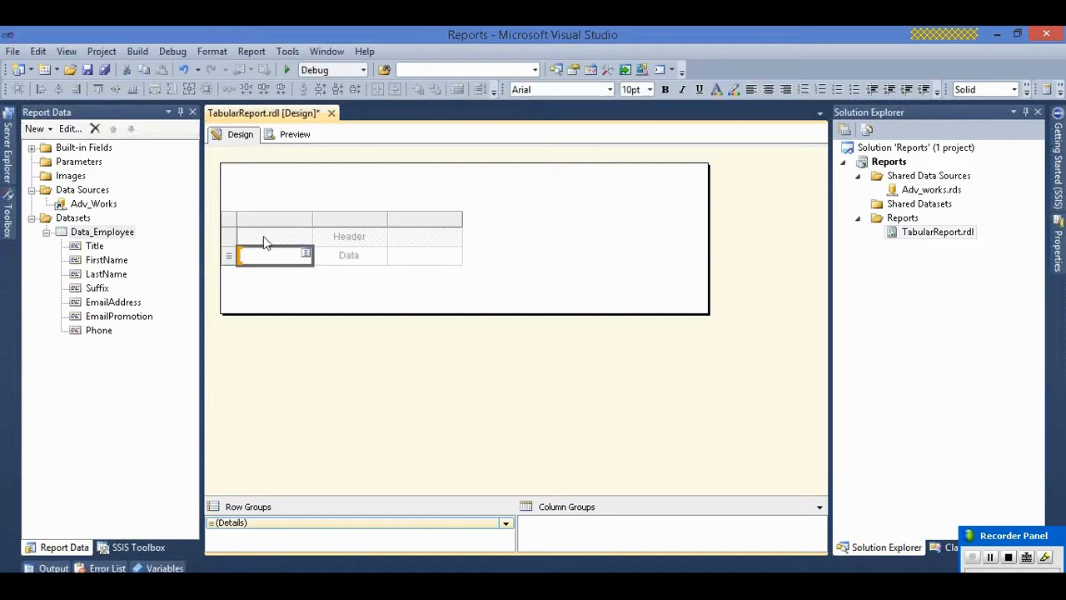
click(233, 235)
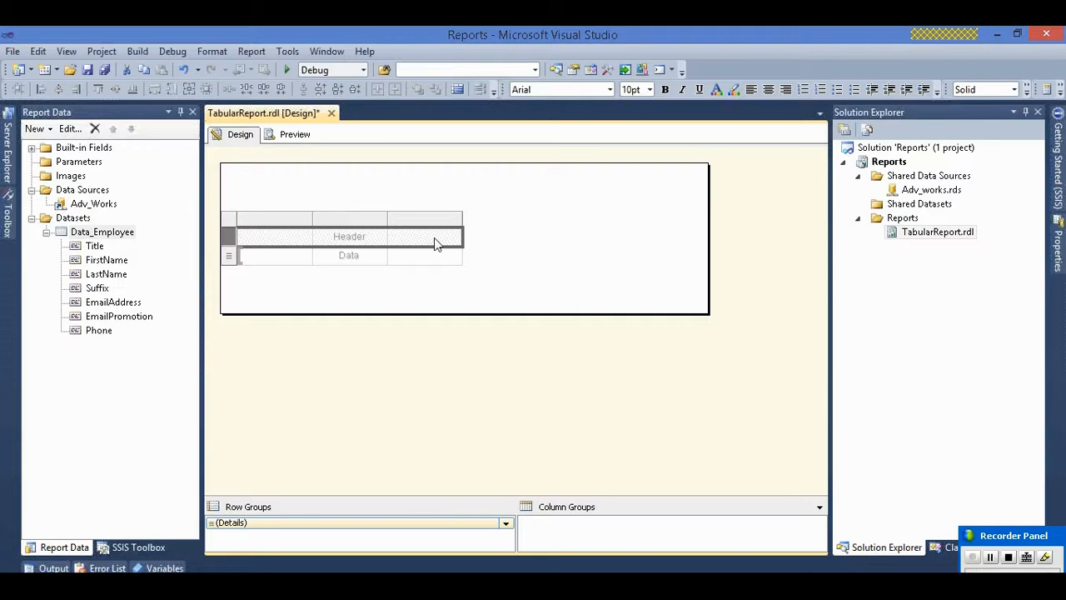
click(285, 239)
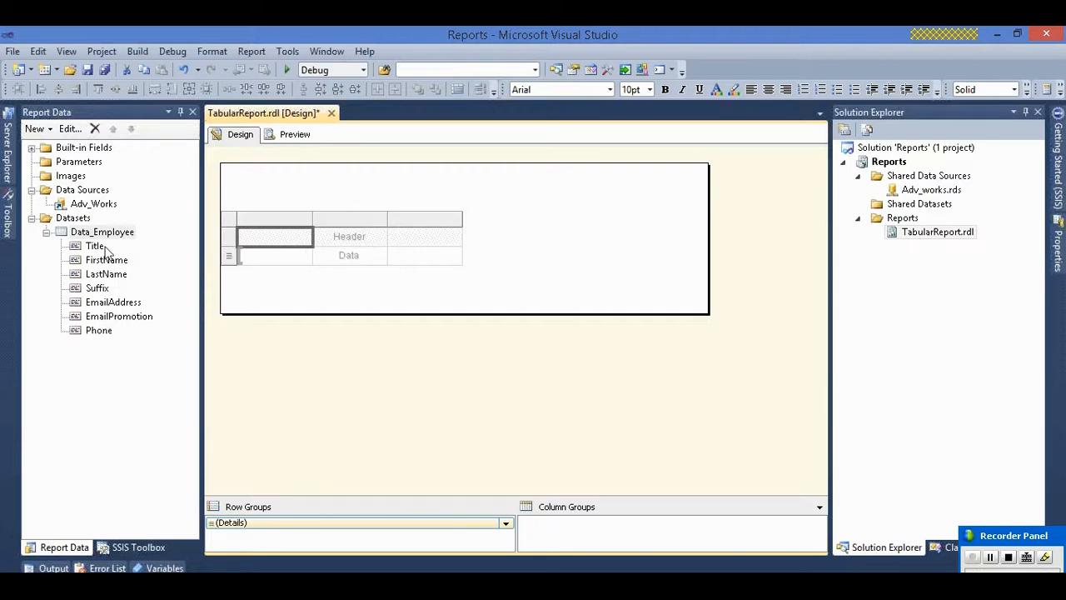
click(264, 241)
click(361, 240)
click(411, 239)
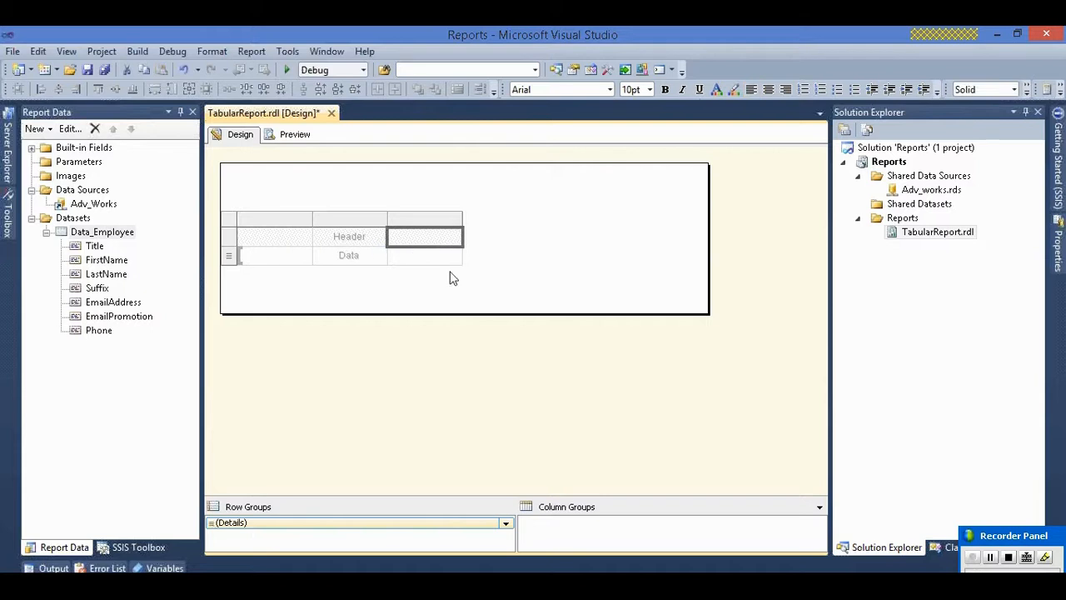
- Place the Title, FirstName and LastName fields in the table's three data cells and add Suffix as a fourth column
click(87, 250)
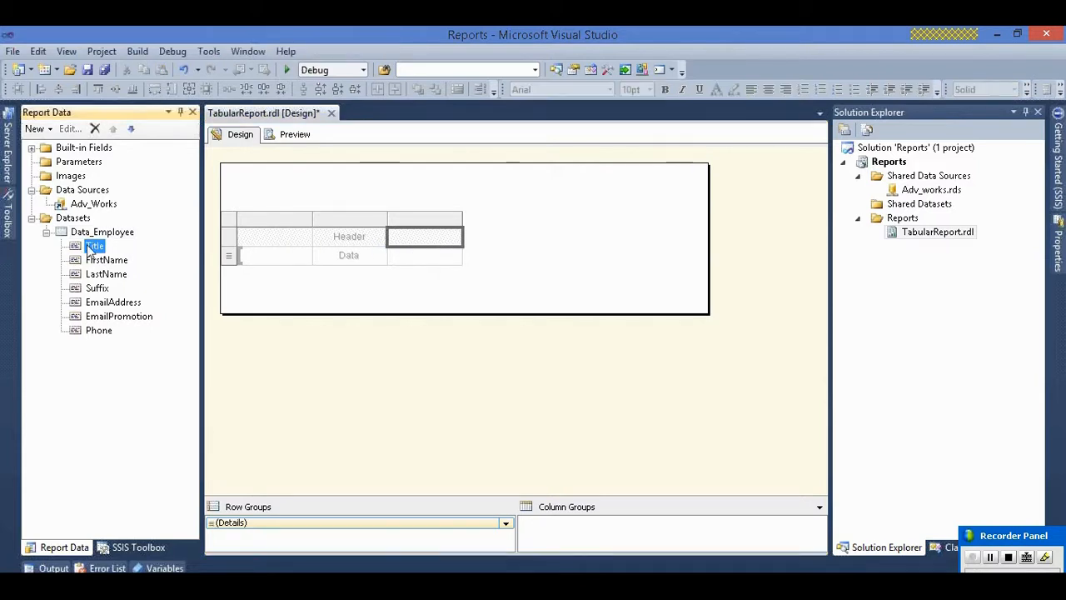
drag(94, 248, 266, 253)
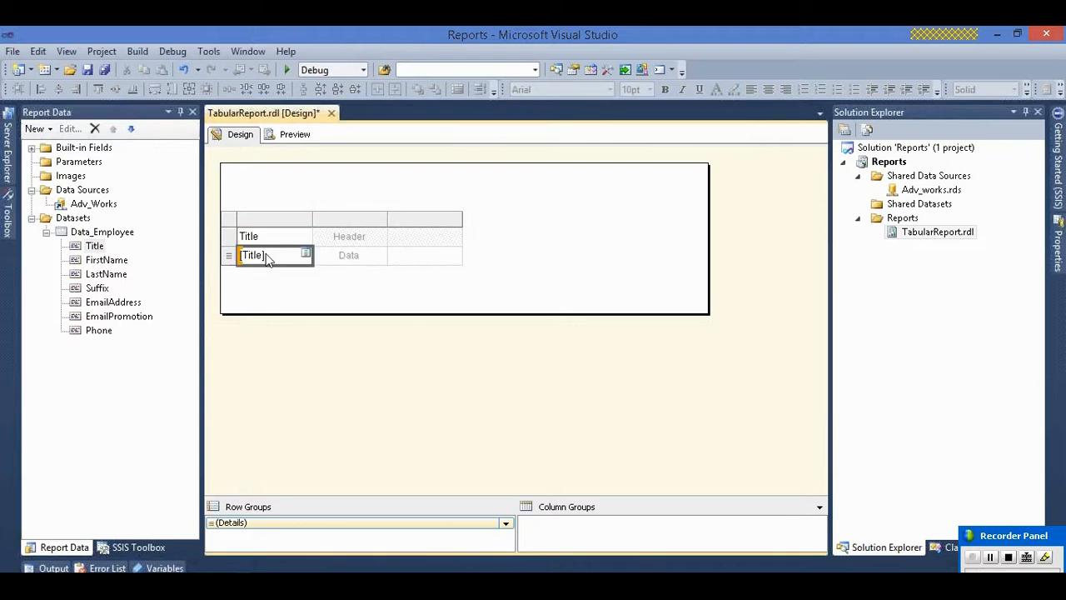
click(101, 262)
drag(101, 263, 350, 255)
drag(91, 275, 425, 258)
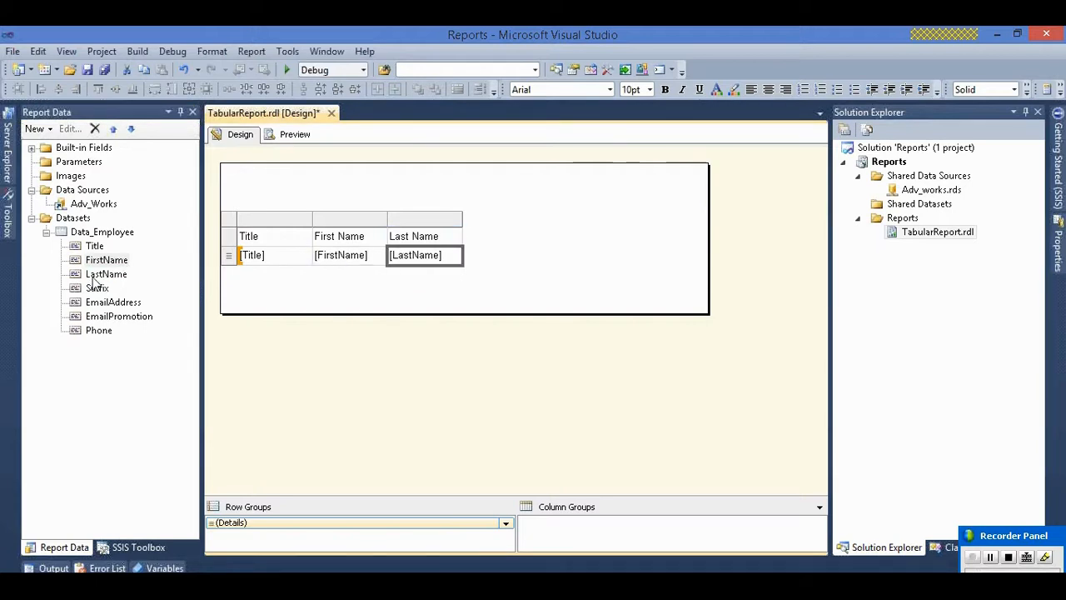
click(97, 288)
drag(95, 290, 457, 254)
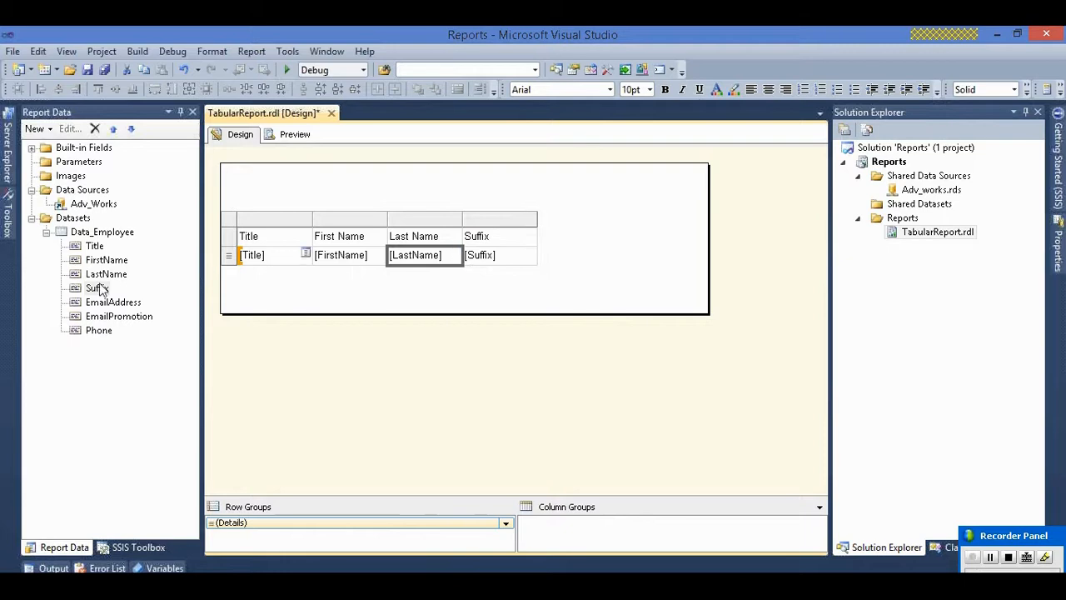
drag(95, 303, 146, 296)
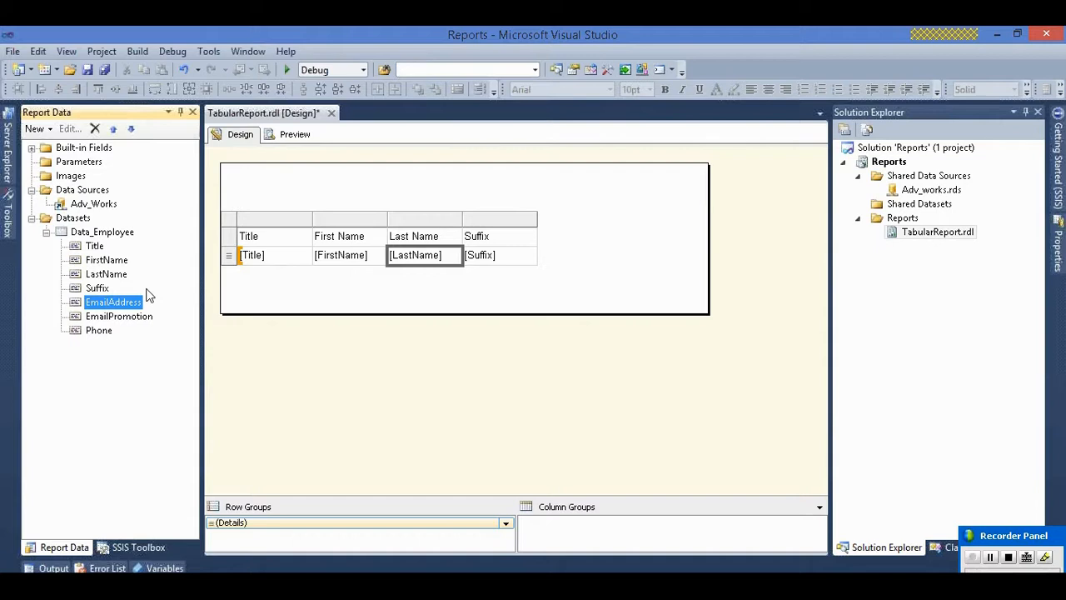
right_click(516, 223)
mouse_move(560, 233)
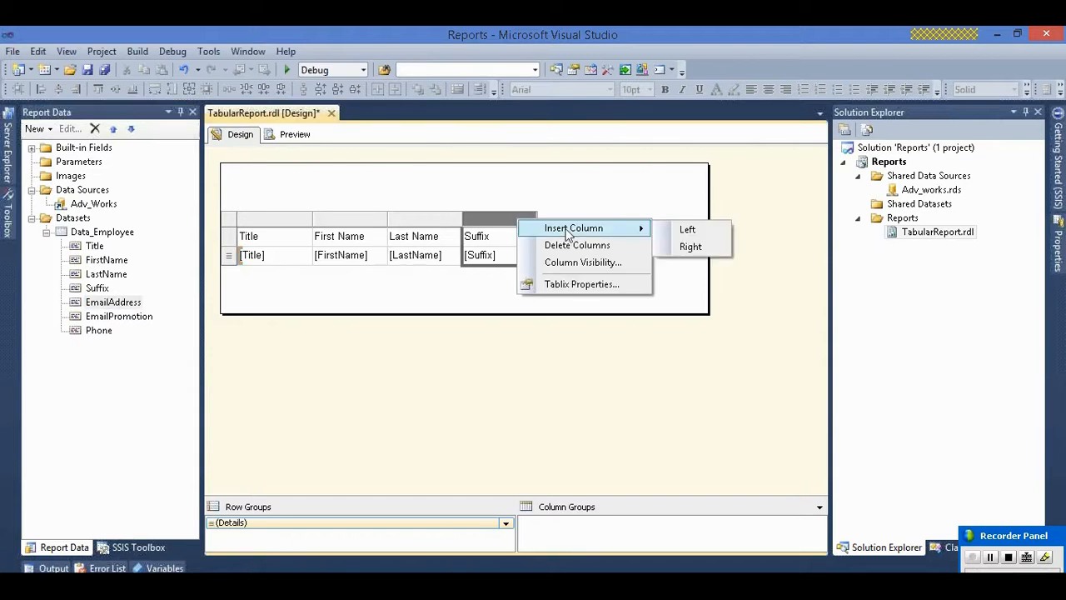
click(496, 216)
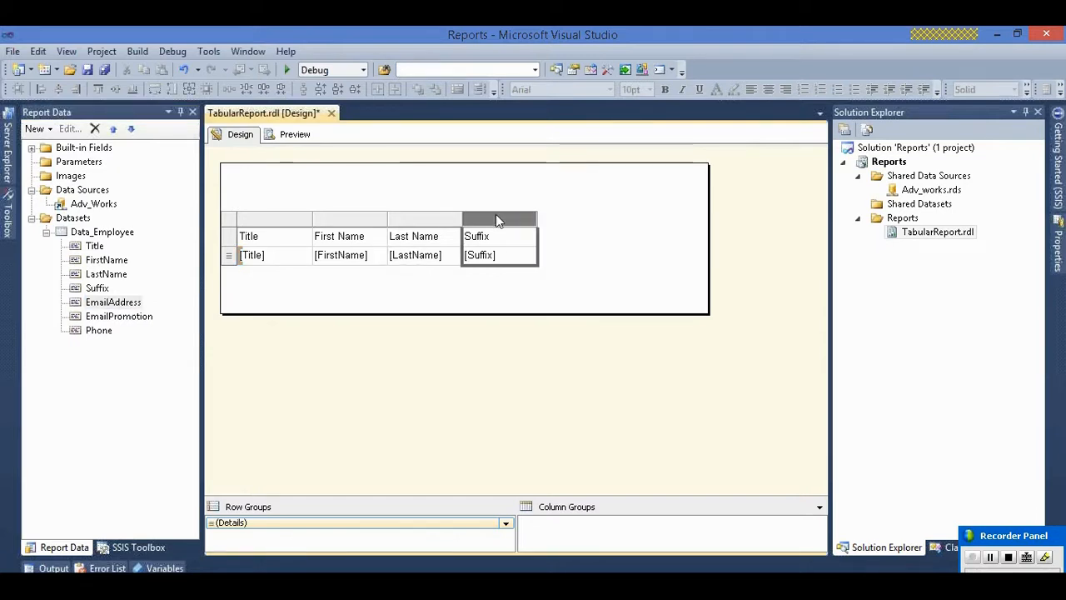
right_click(497, 216)
mouse_move(583, 224)
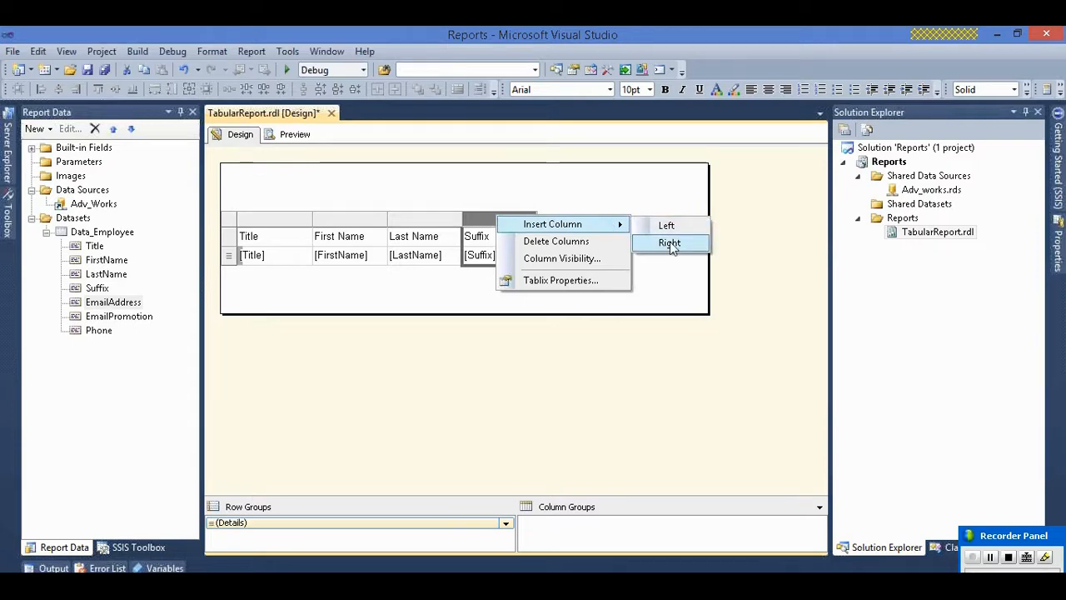
click(453, 283)
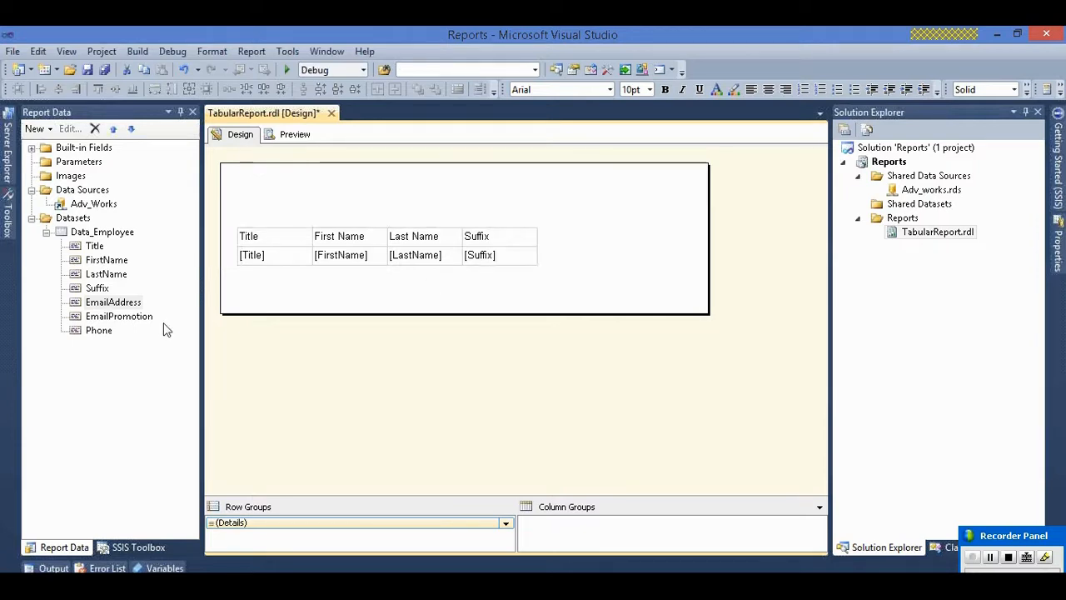
- Add the EmailAddress field to the table as a new column after Suffix
drag(107, 304, 534, 259)
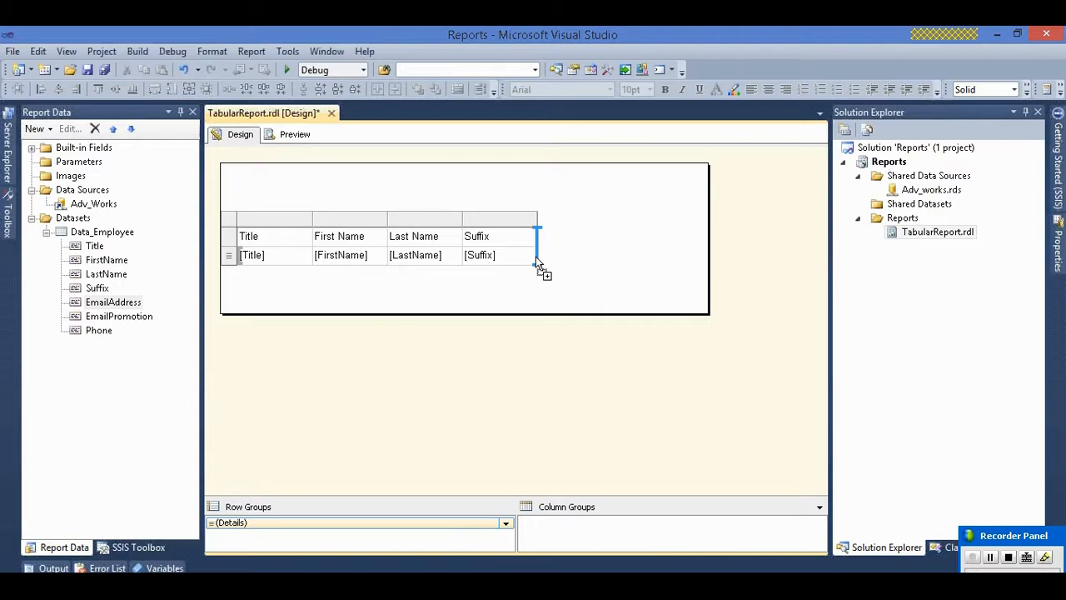
drag(535, 256, 535, 257)
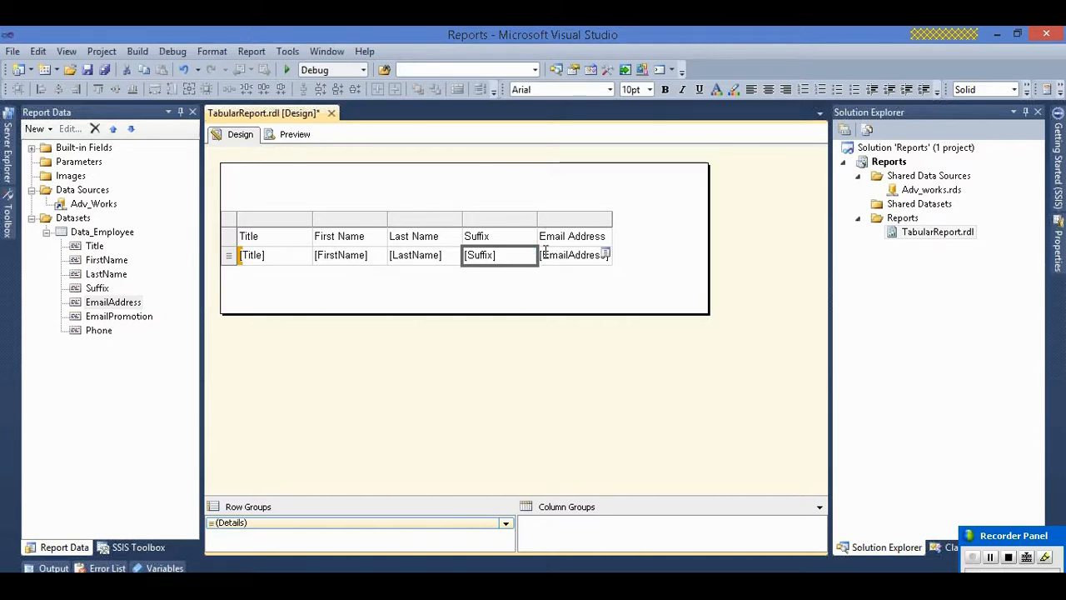
right_click(571, 220)
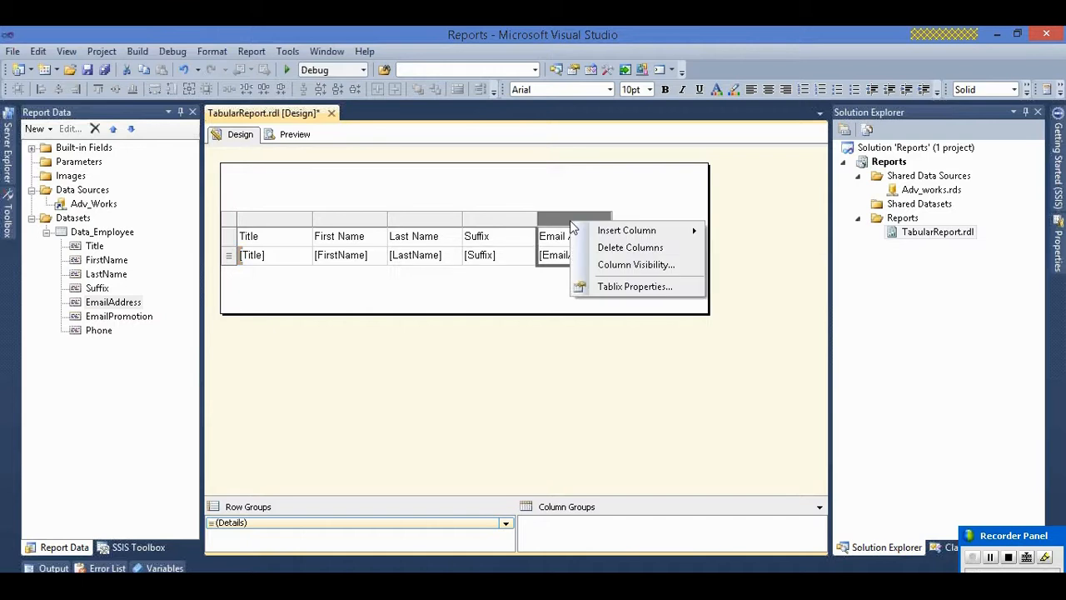
mouse_move(606, 232)
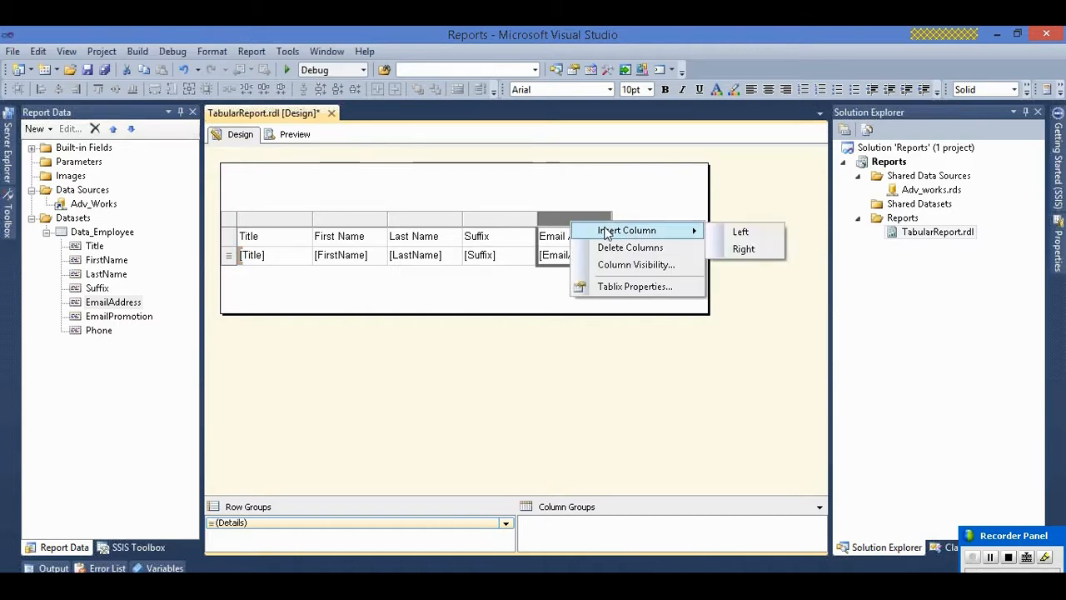
click(508, 275)
- Add the EmailPromotion and Phone fields as two further columns after Email Address
drag(119, 316, 610, 256)
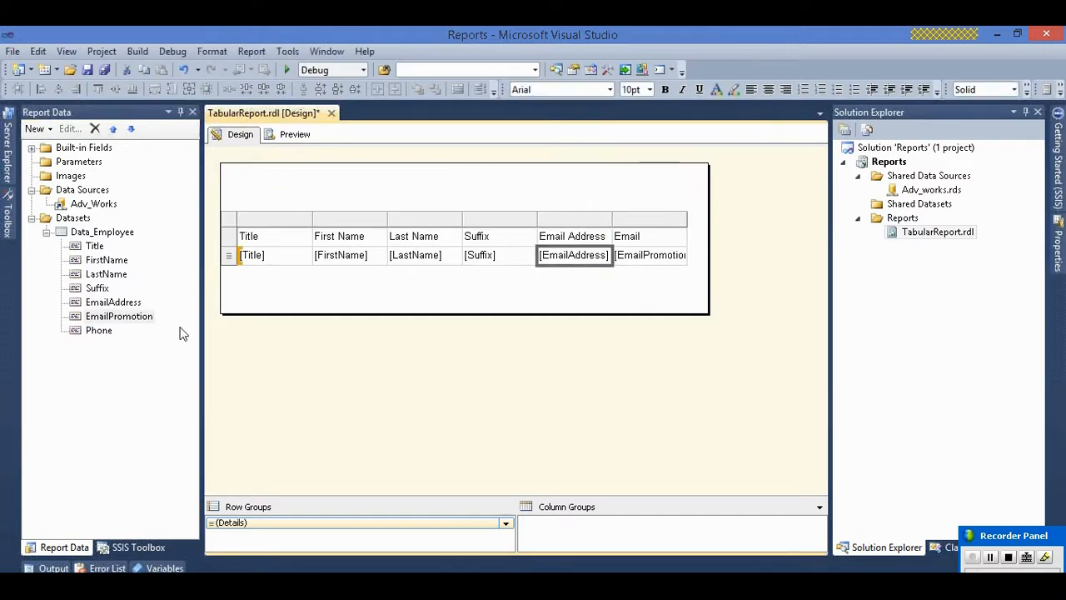
click(91, 338)
drag(87, 332, 688, 263)
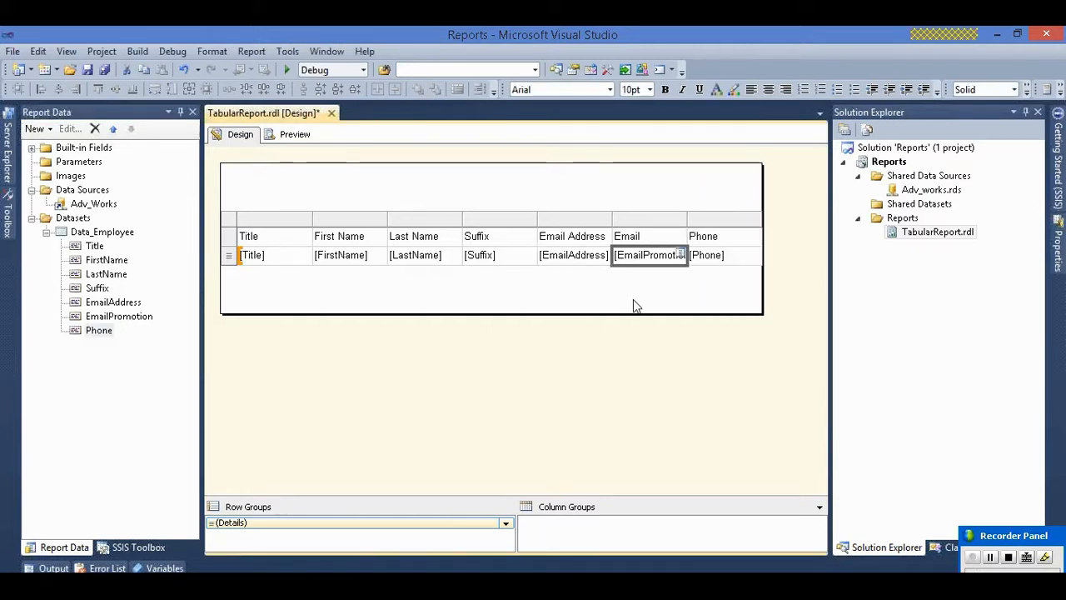
click(559, 313)
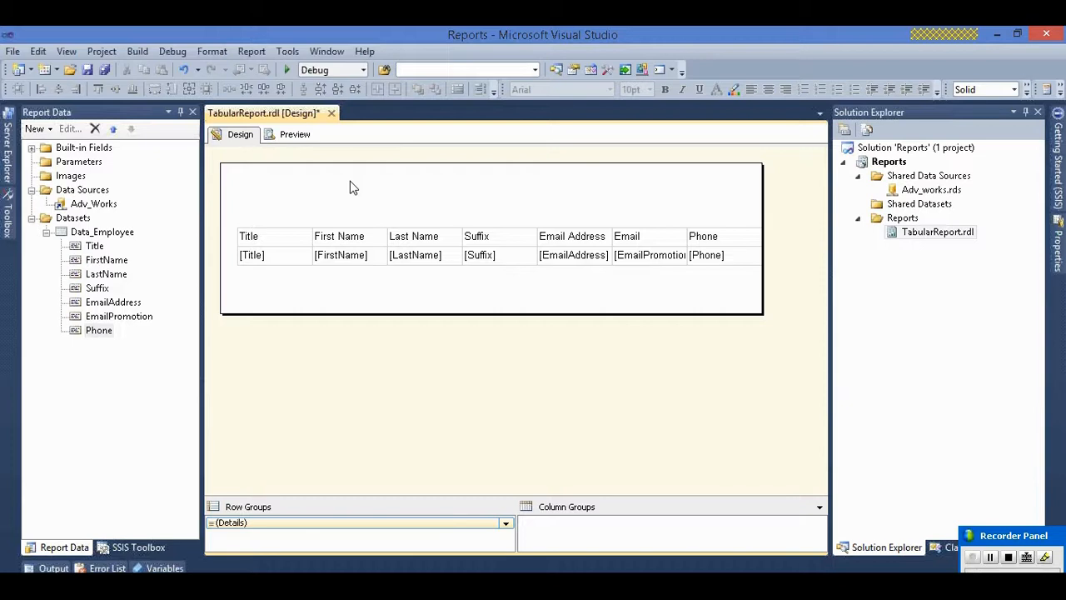
- Preview the tabular report and look through the rendered employee rows
click(286, 133)
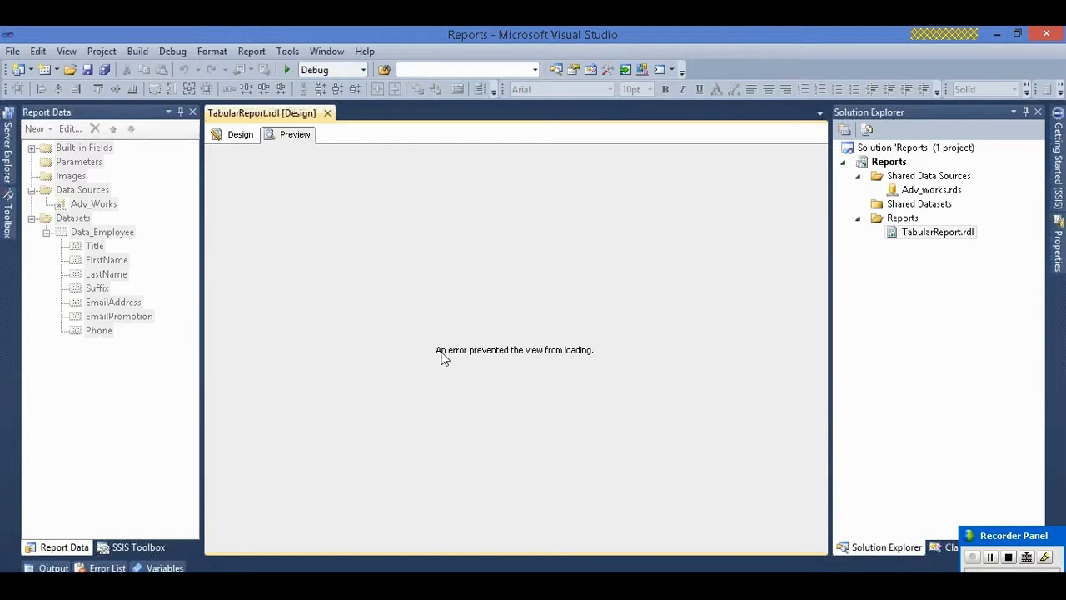
click(236, 136)
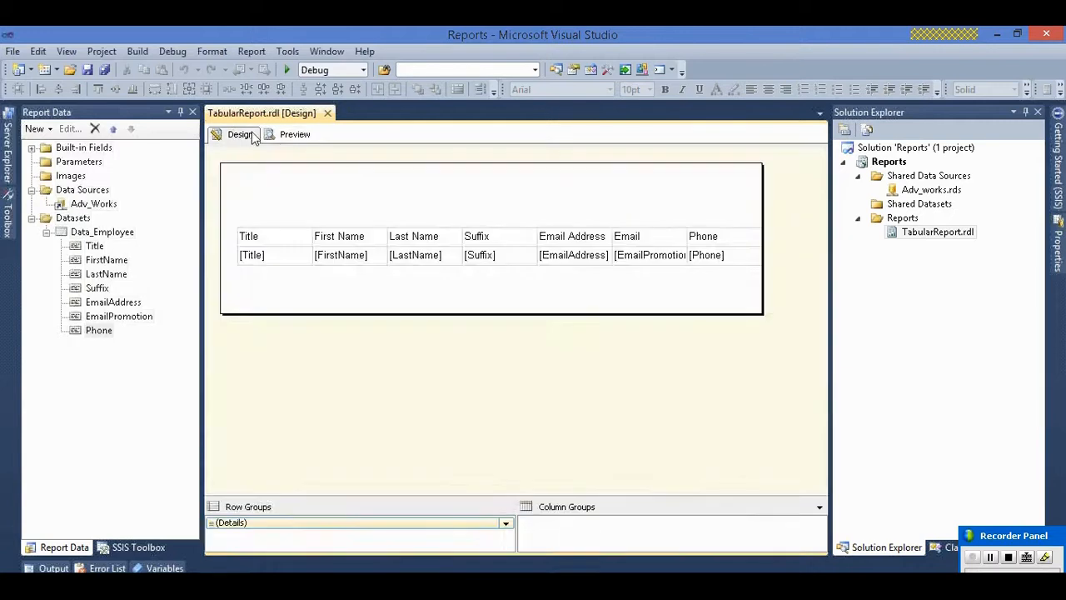
click(306, 135)
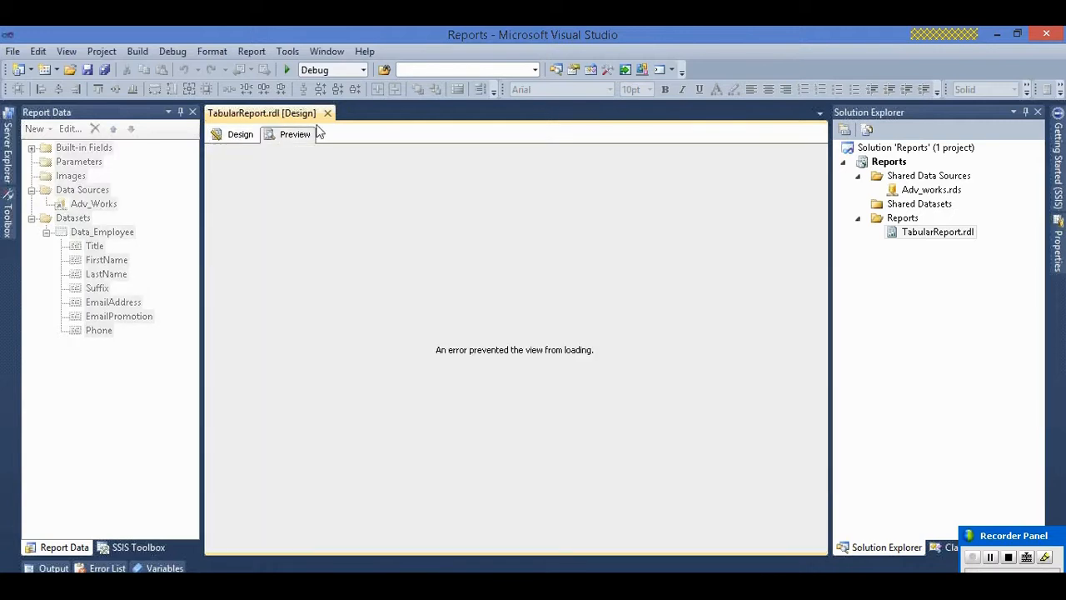
click(130, 211)
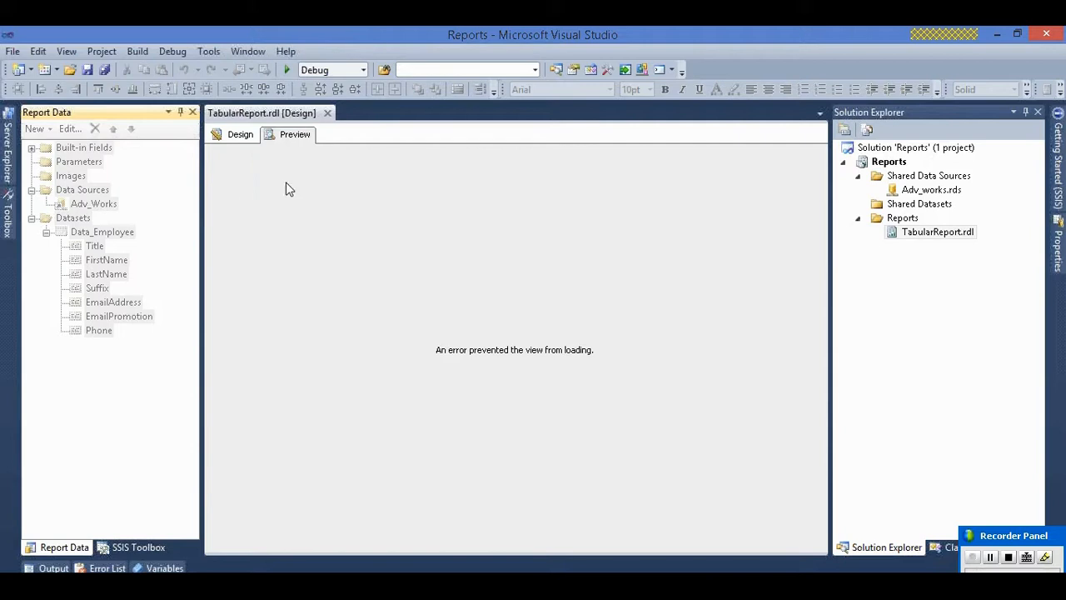
click(990, 556)
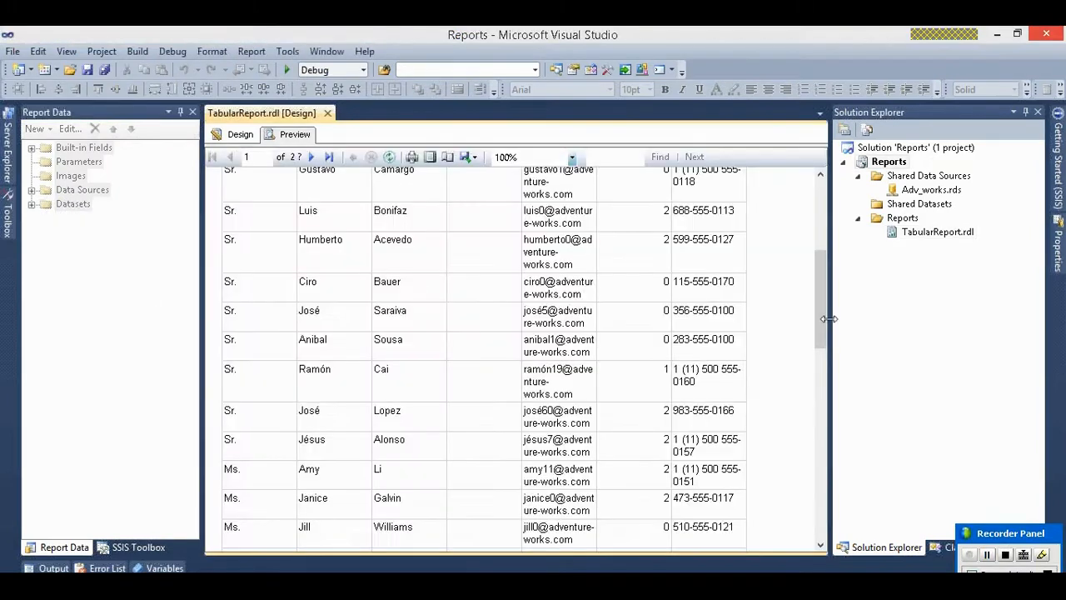
drag(822, 326, 820, 233)
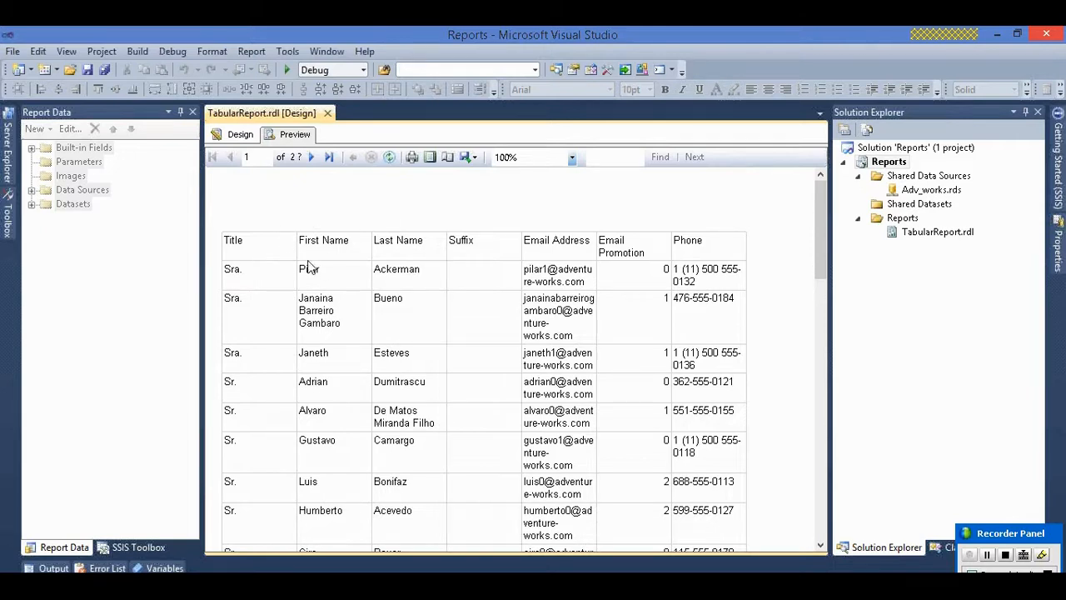
- Return to the report design and make the table's whole header row bold
click(237, 136)
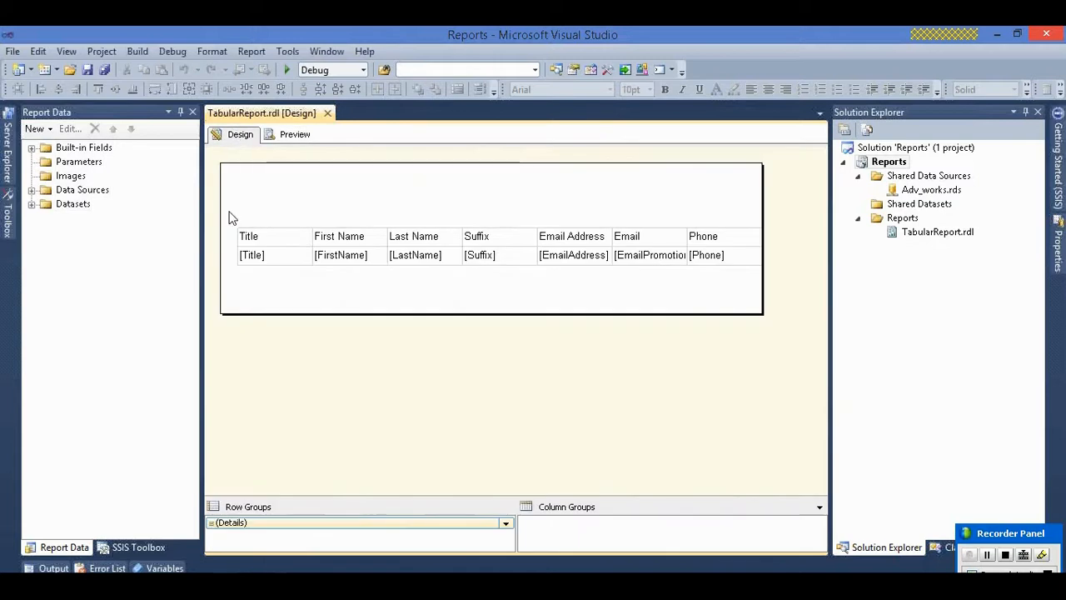
click(260, 240)
click(231, 238)
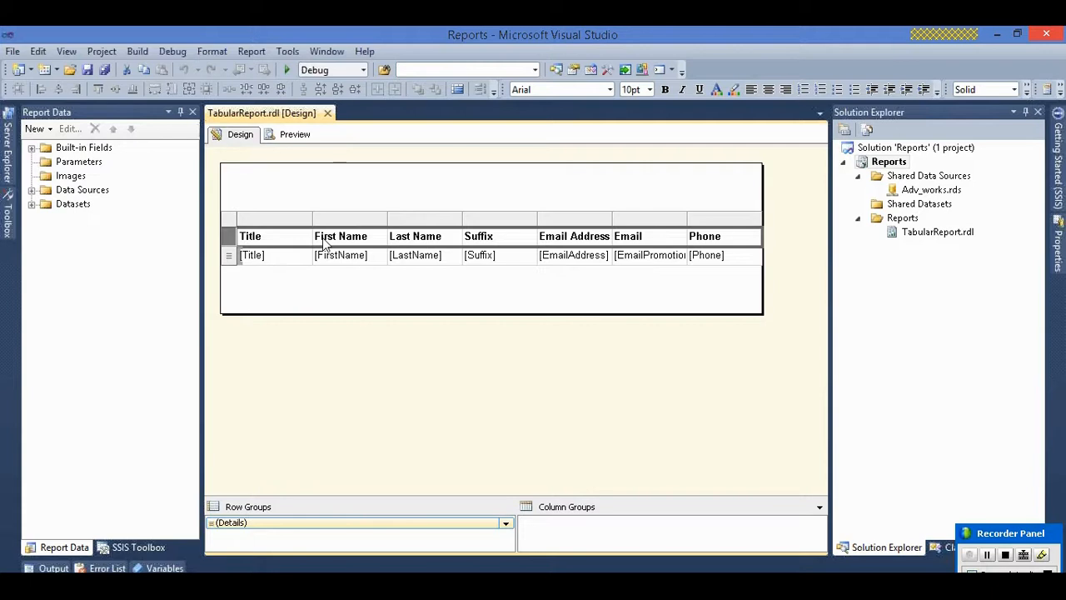
- Give the selected header row a light yellow background colour
click(169, 53)
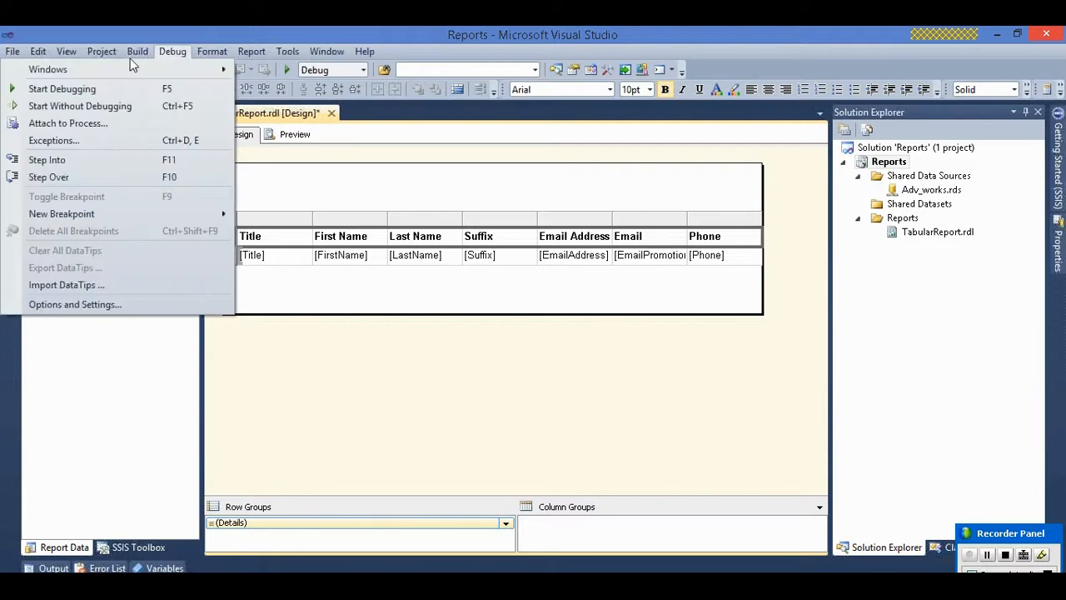
mouse_move(208, 54)
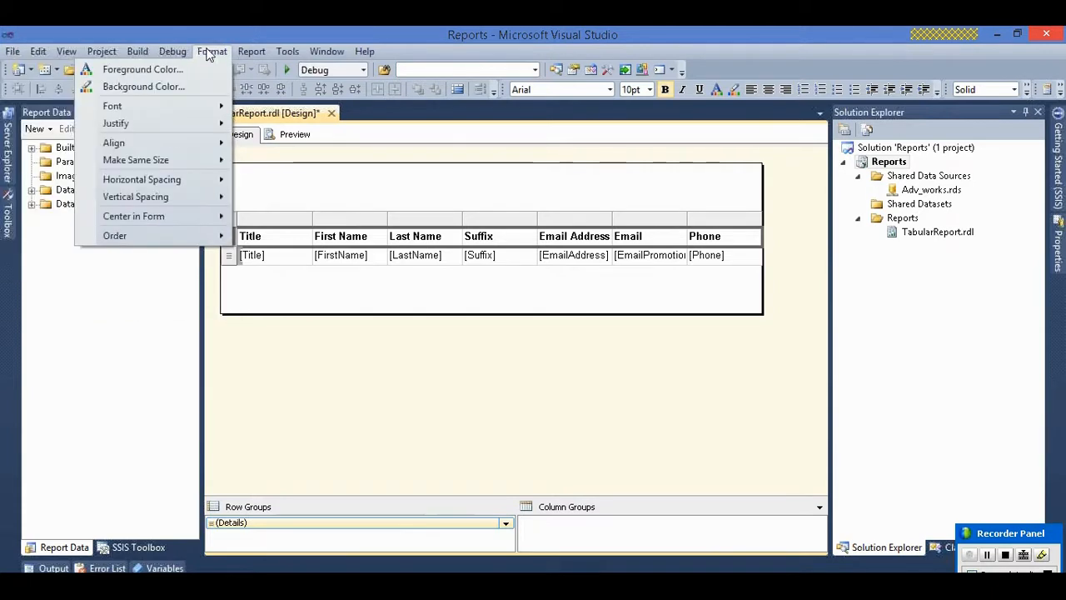
click(182, 87)
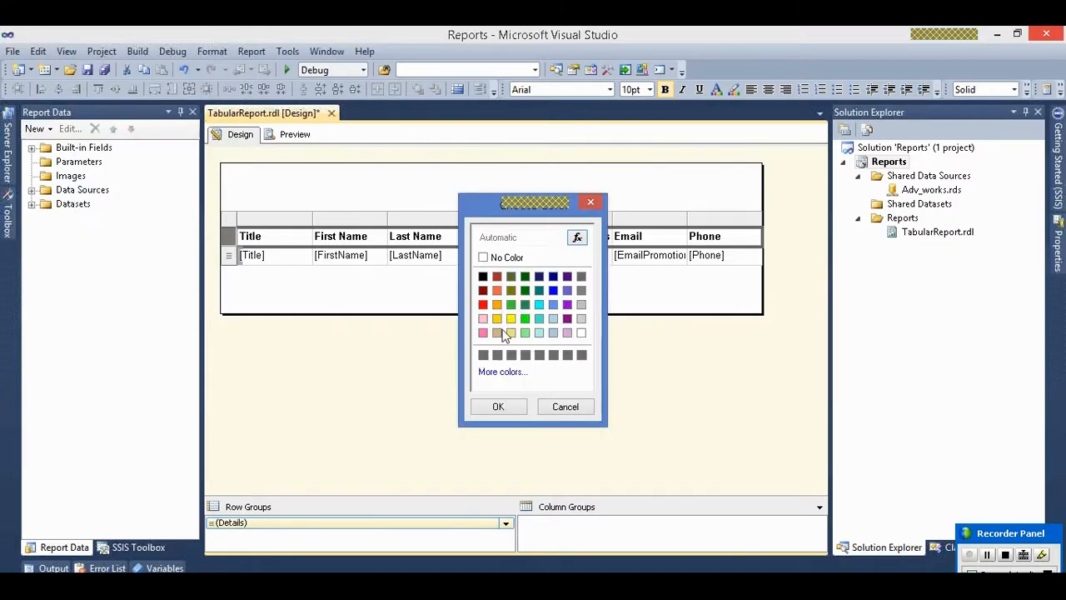
click(511, 334)
click(498, 406)
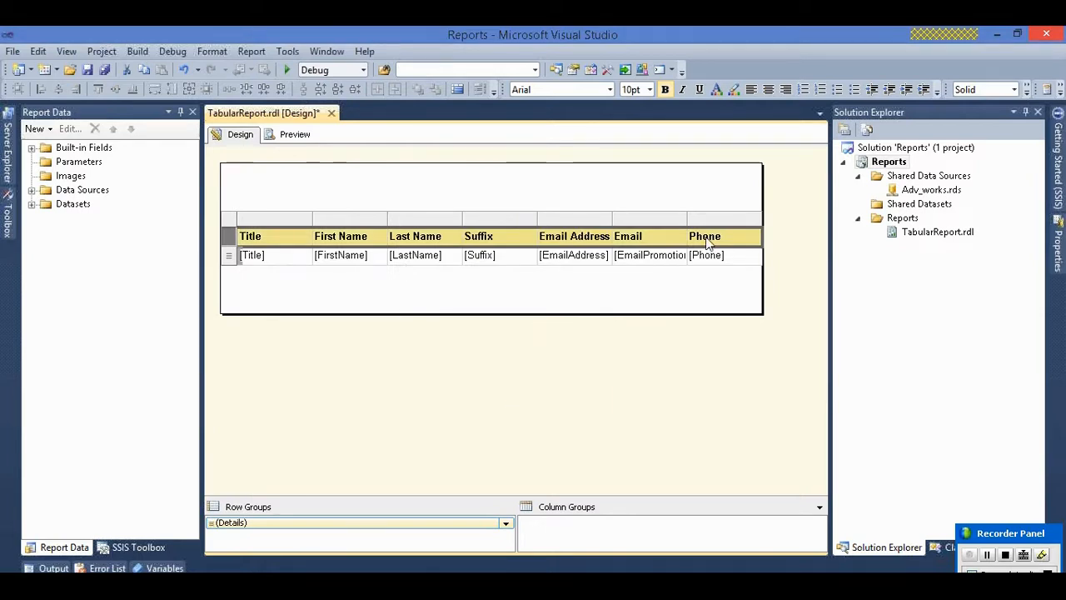
- Extend the report body's right edge outward and widen the Phone column
drag(762, 203, 814, 202)
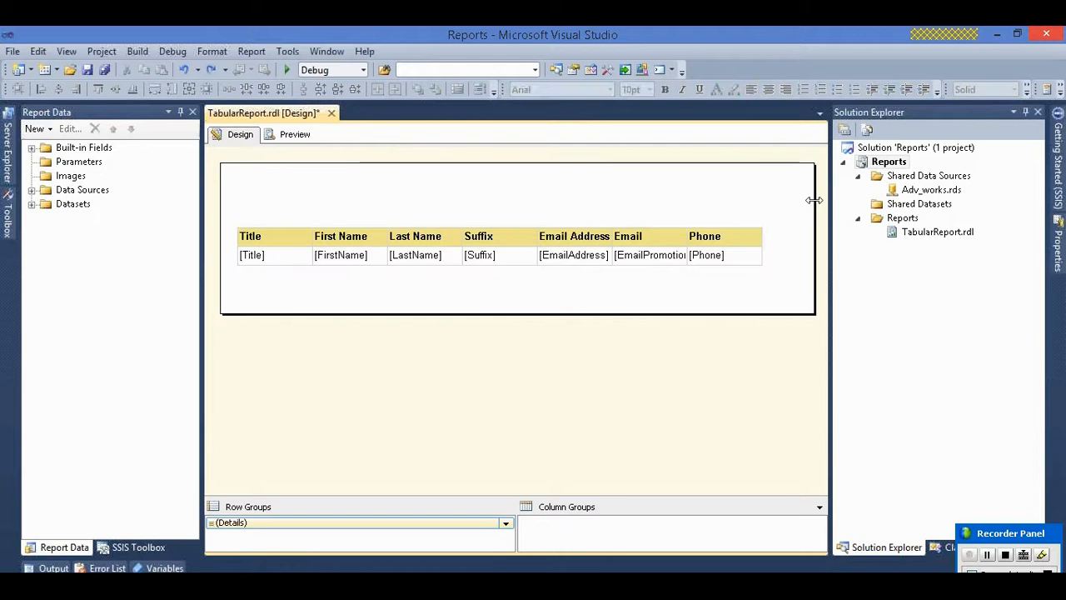
click(724, 237)
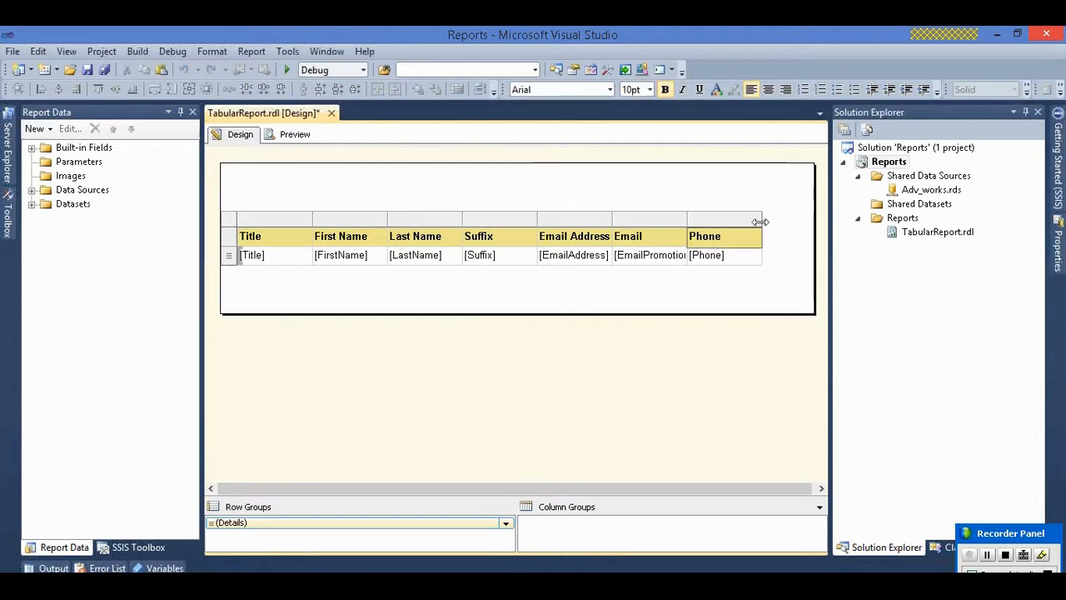
drag(761, 222, 790, 221)
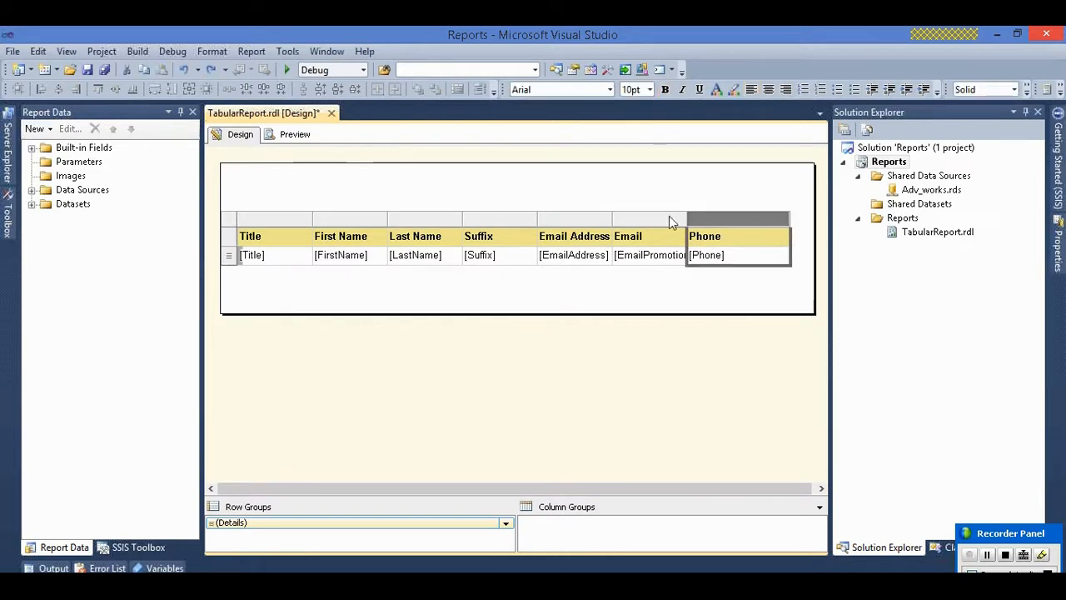
- Widen the Email Address and Last Name columns and narrow the Title column
drag(614, 219, 656, 219)
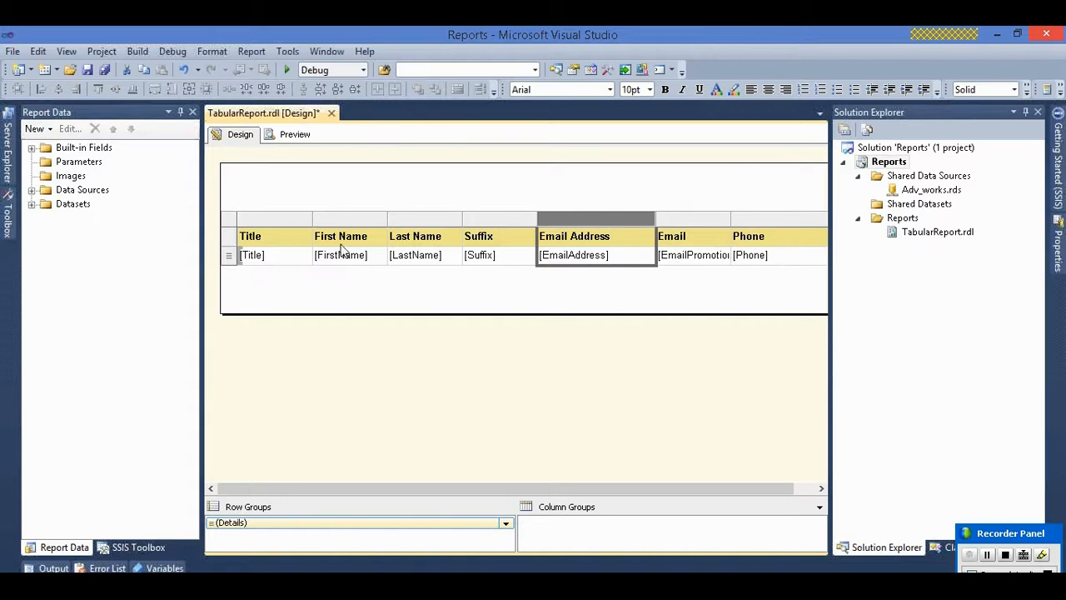
drag(312, 219, 303, 221)
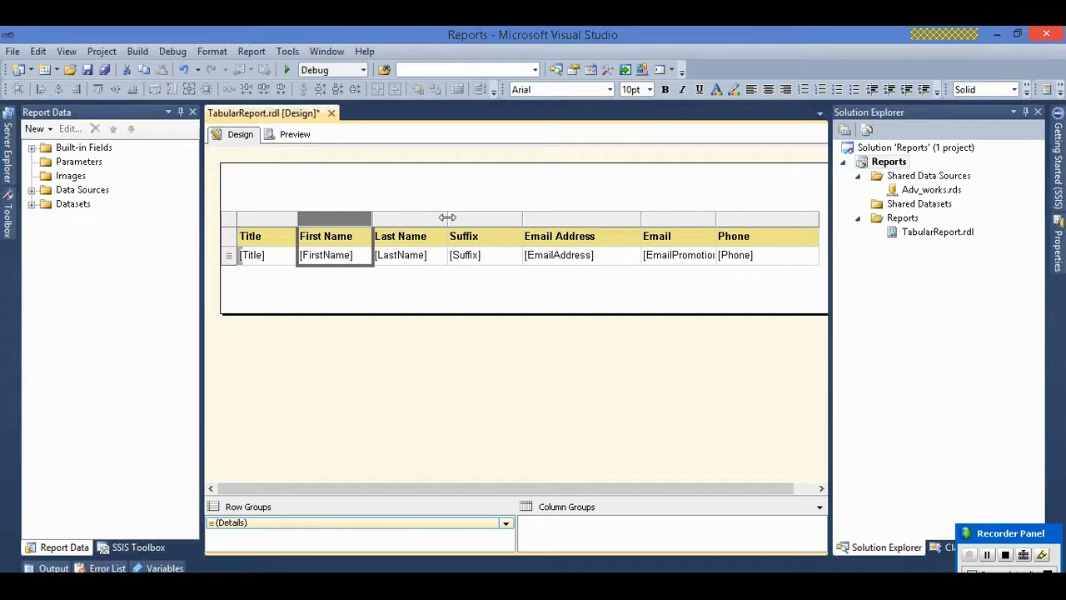
drag(446, 217, 459, 218)
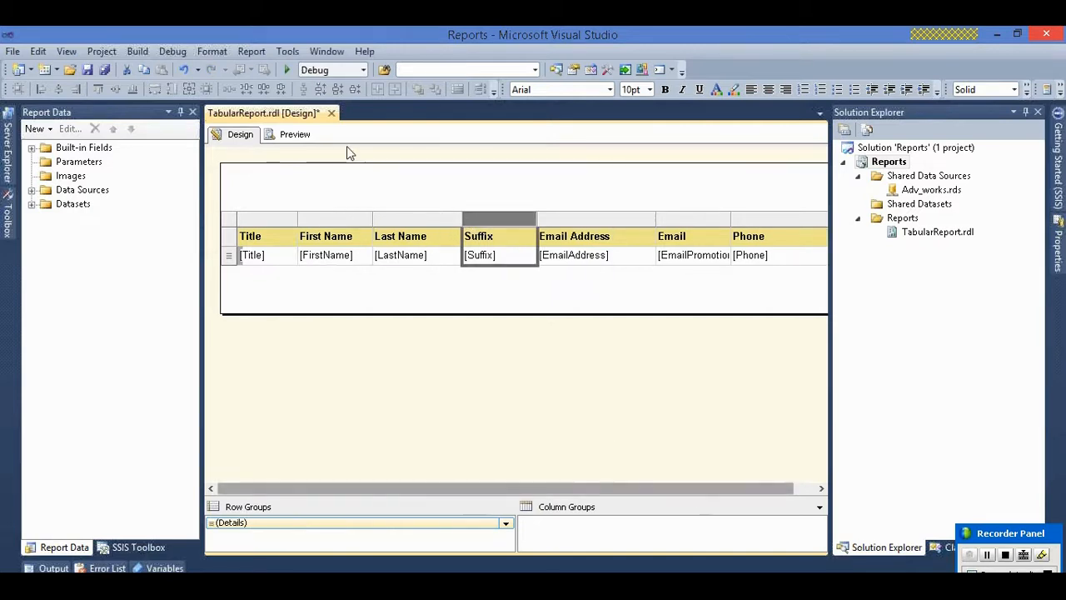
- Preview the report to check the coloured header and the resized columns across its full width
click(283, 134)
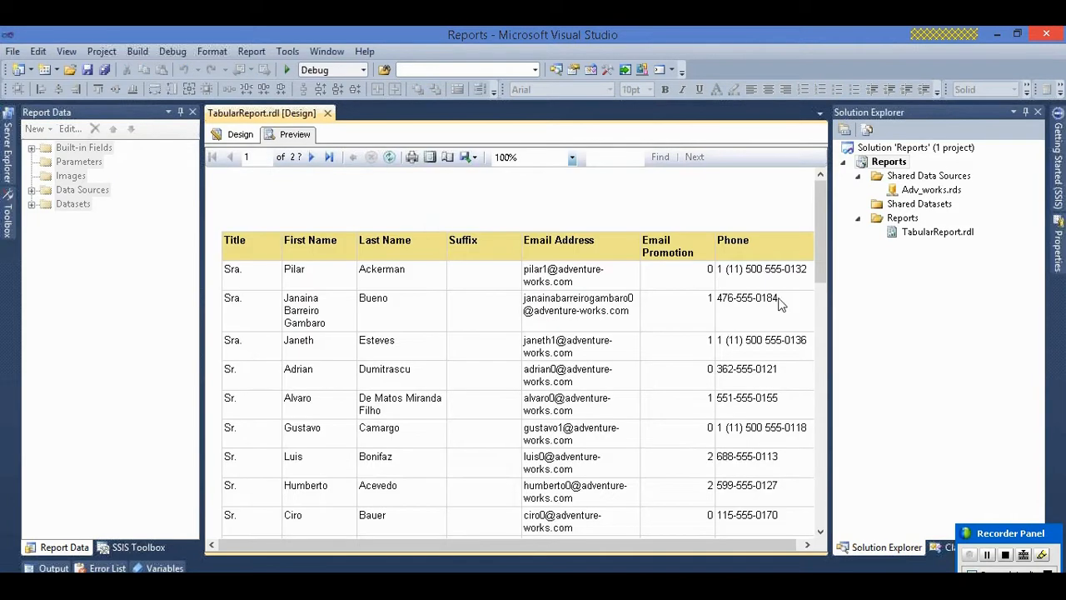
drag(598, 540, 701, 533)
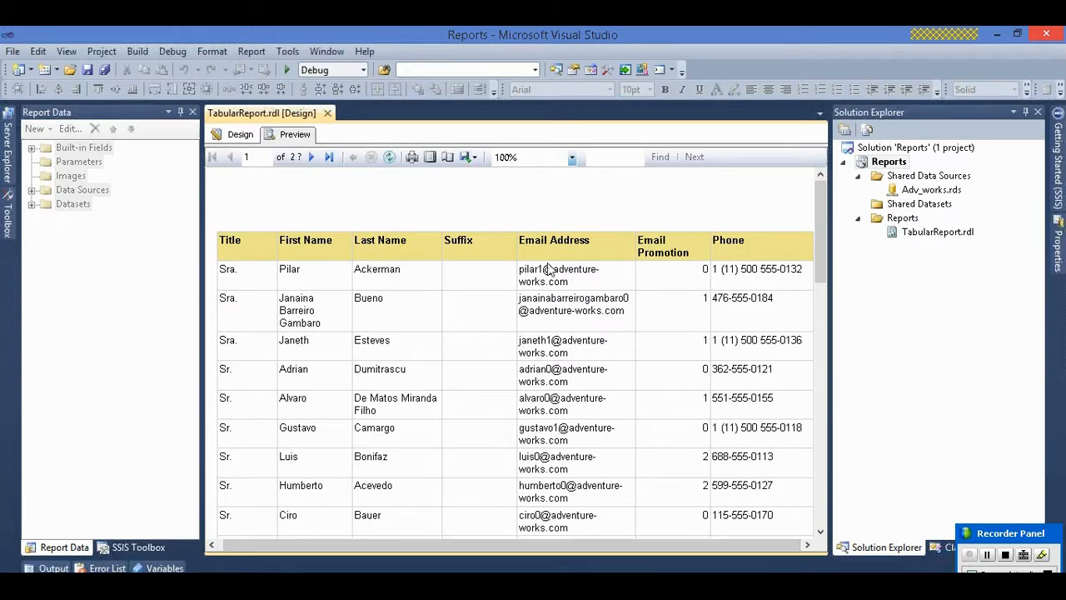
- Return to the report design and set the table header row's text colour to red
click(238, 135)
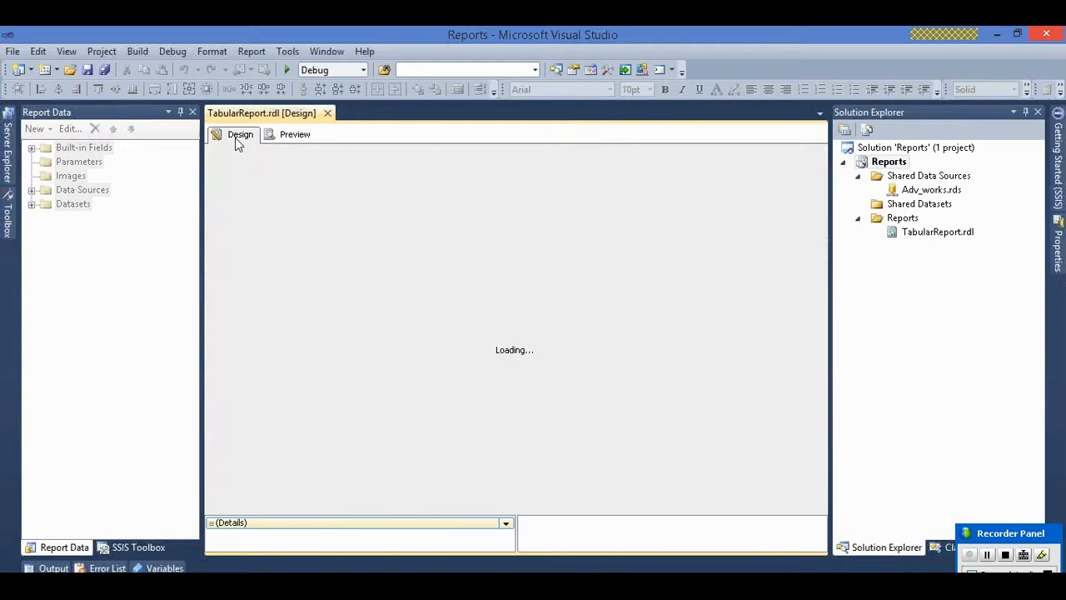
click(228, 236)
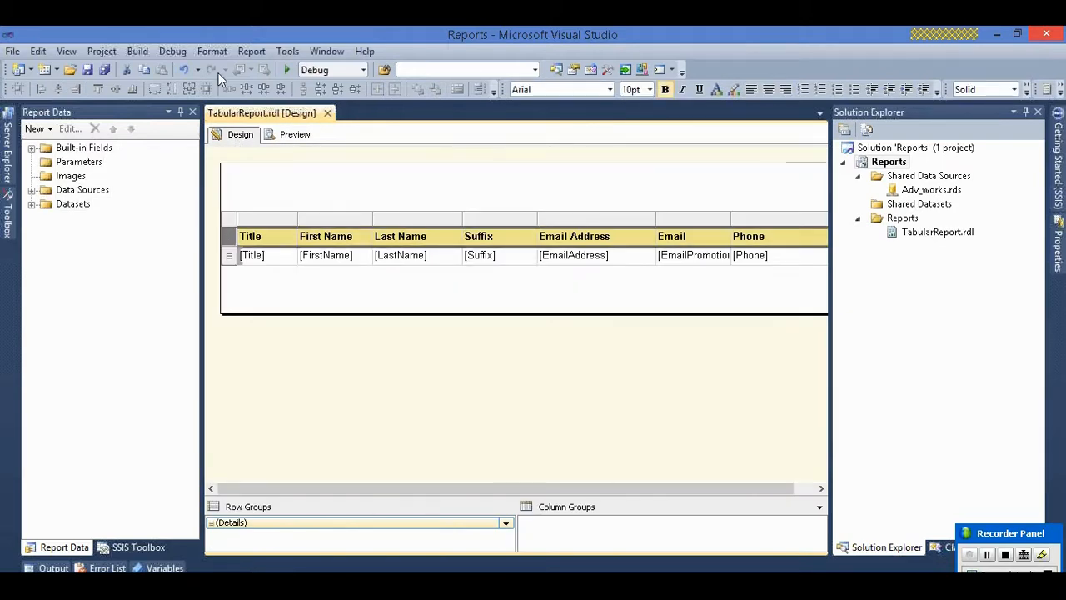
click(211, 52)
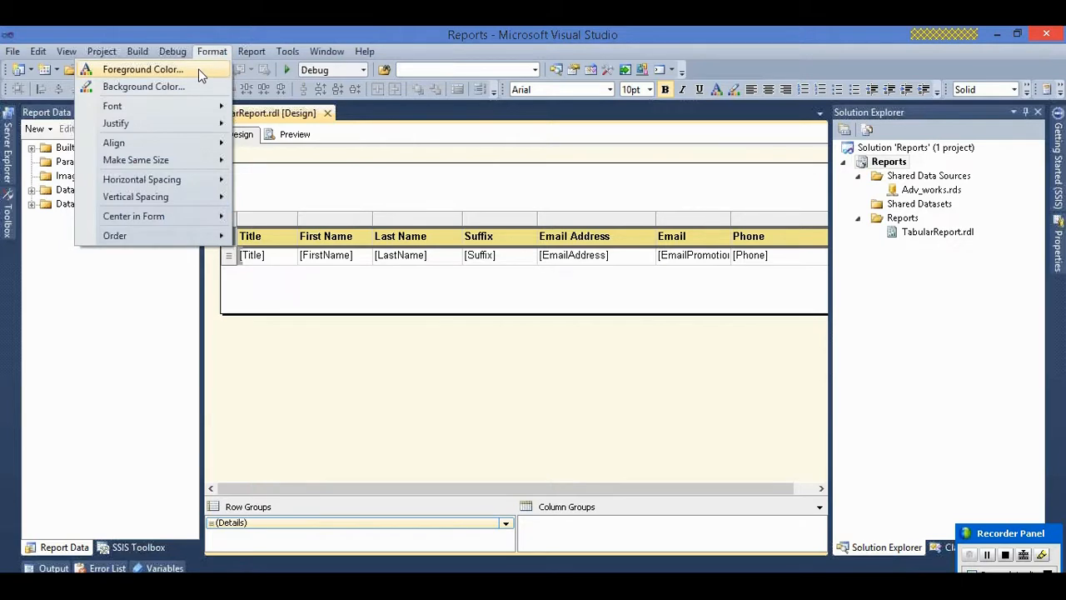
click(140, 70)
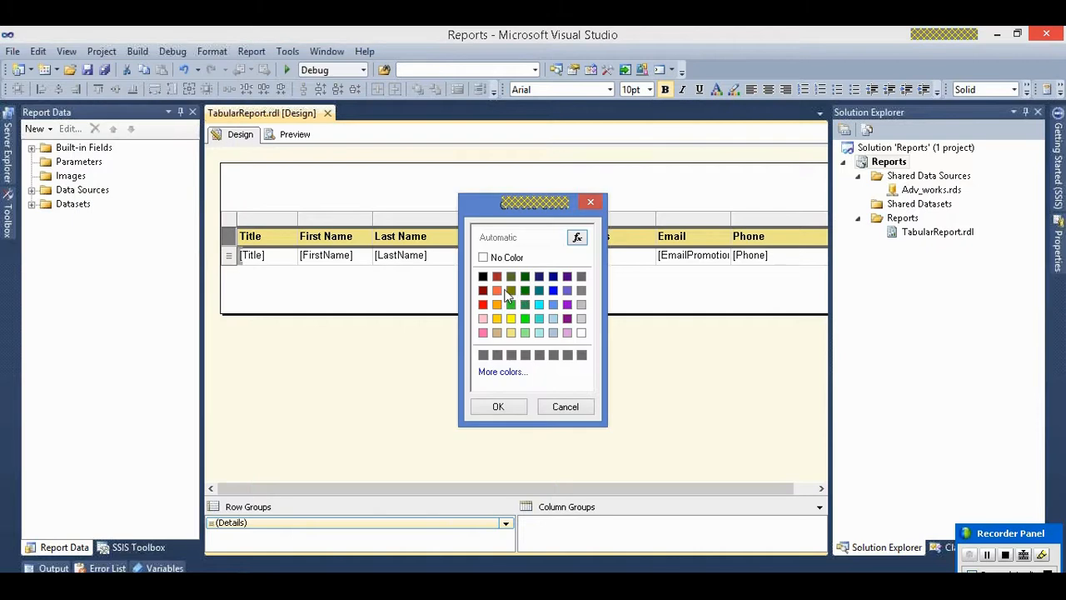
click(483, 305)
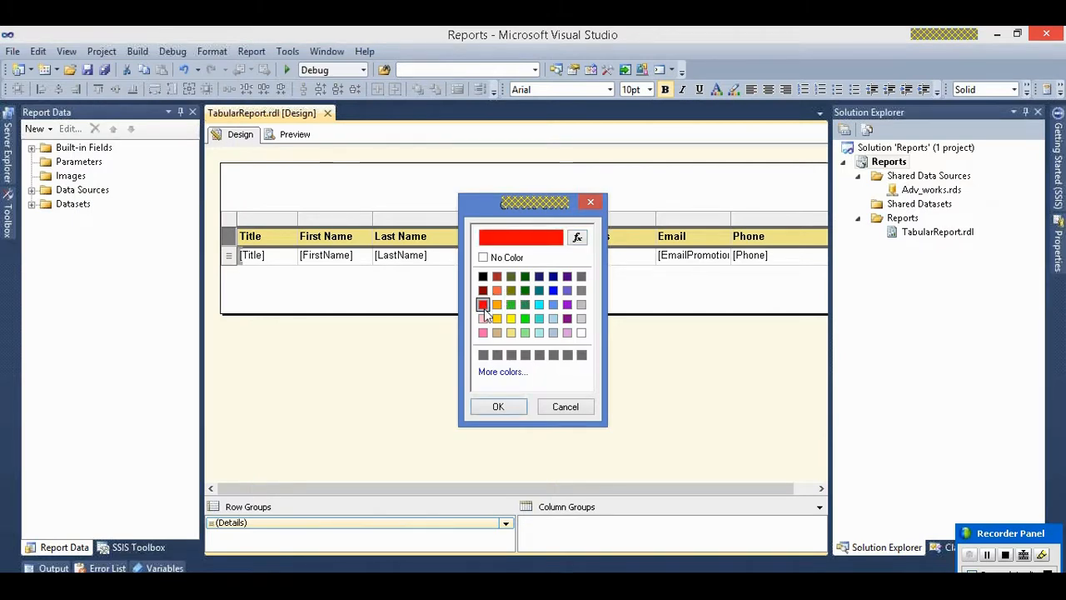
click(514, 410)
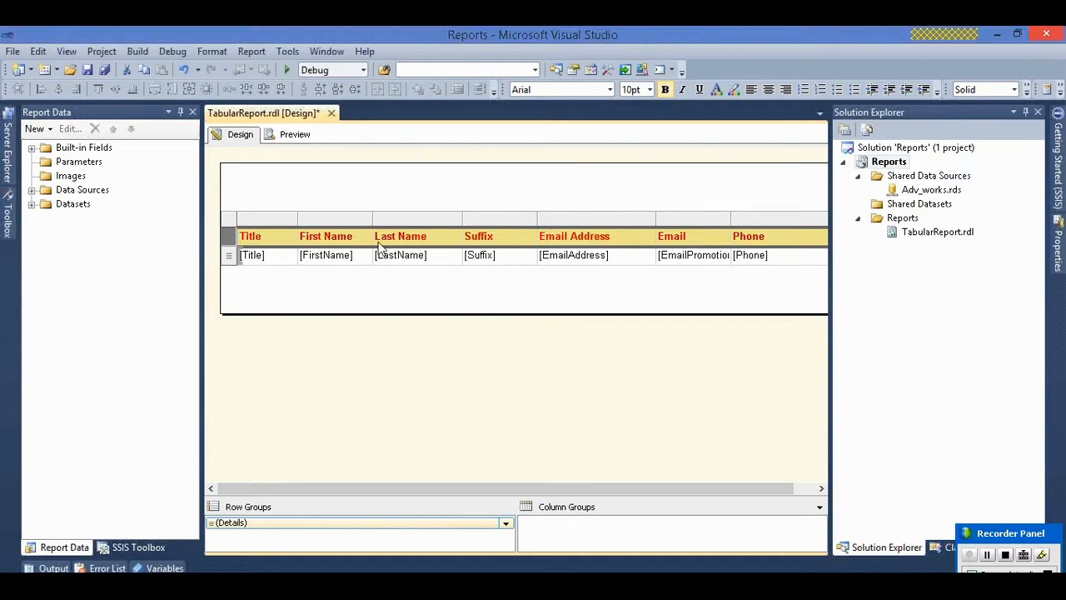
click(210, 52)
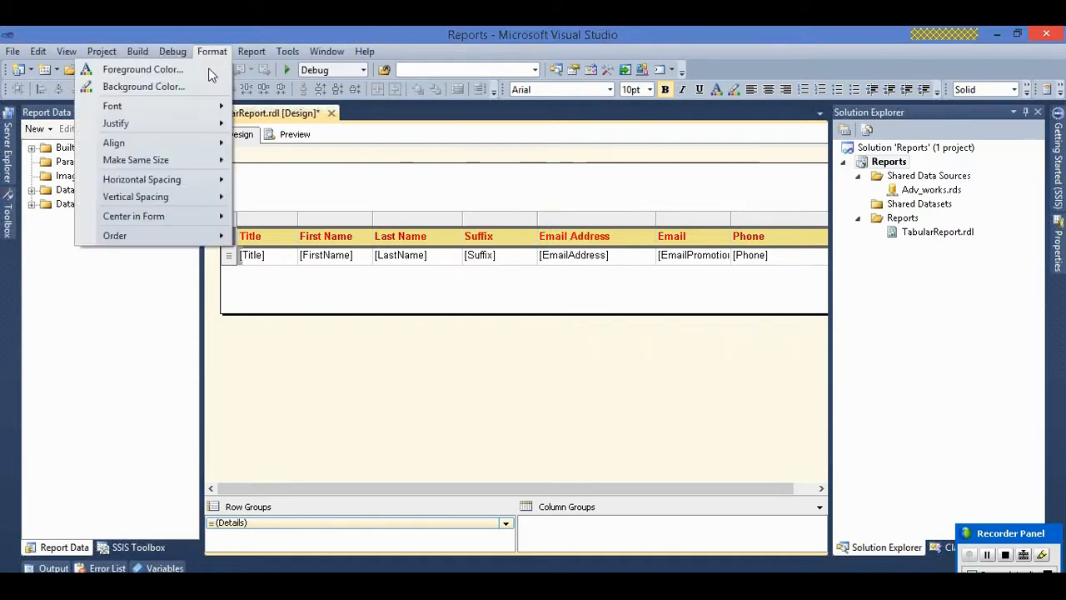
click(280, 239)
click(229, 236)
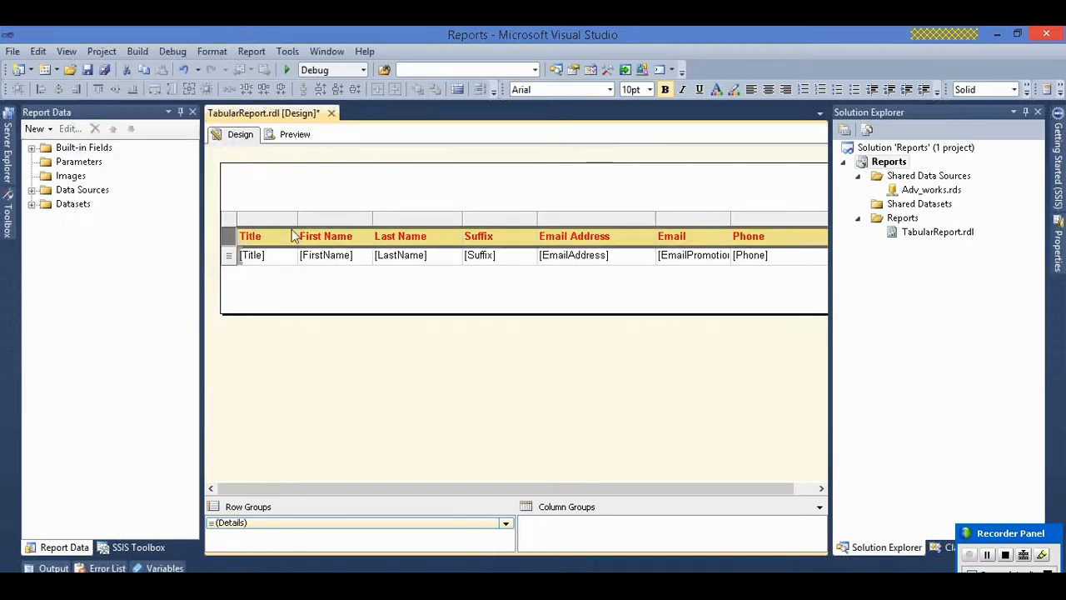
- Apply bold to the details row's text and remove it again
click(229, 256)
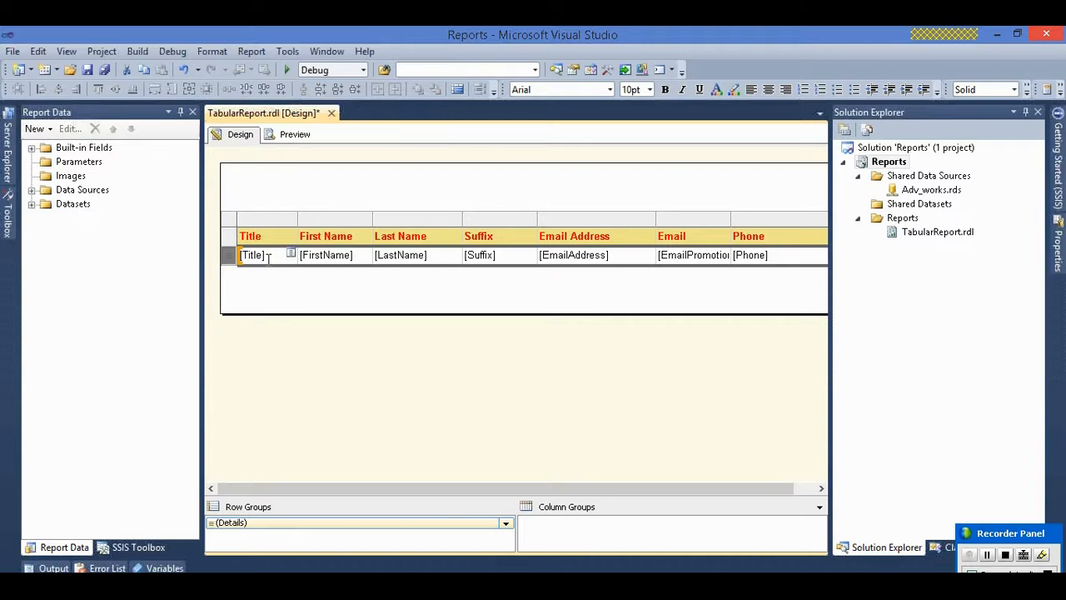
click(211, 51)
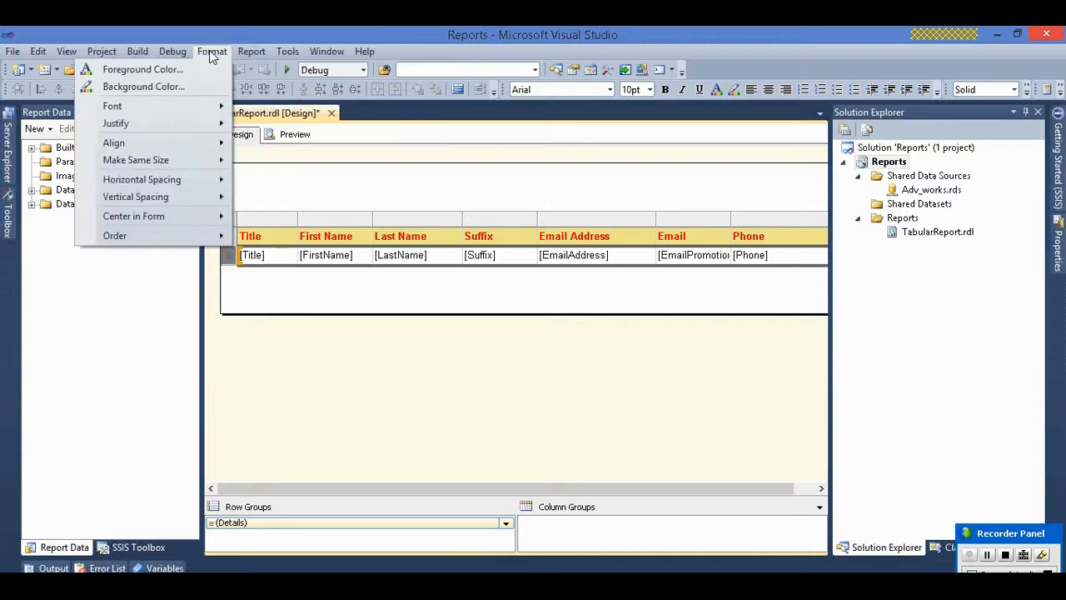
mouse_move(192, 104)
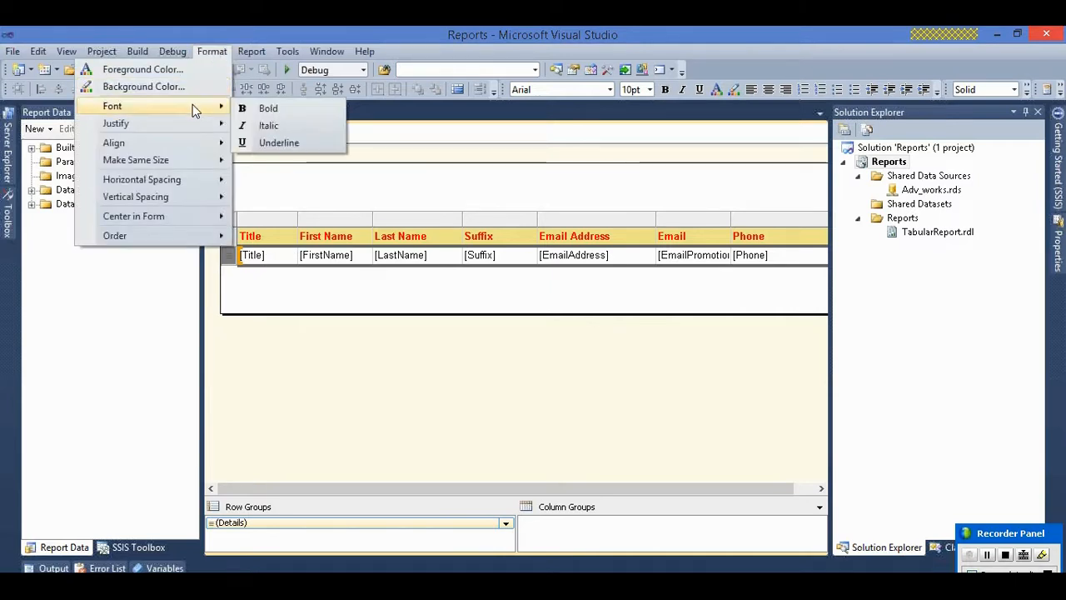
click(268, 110)
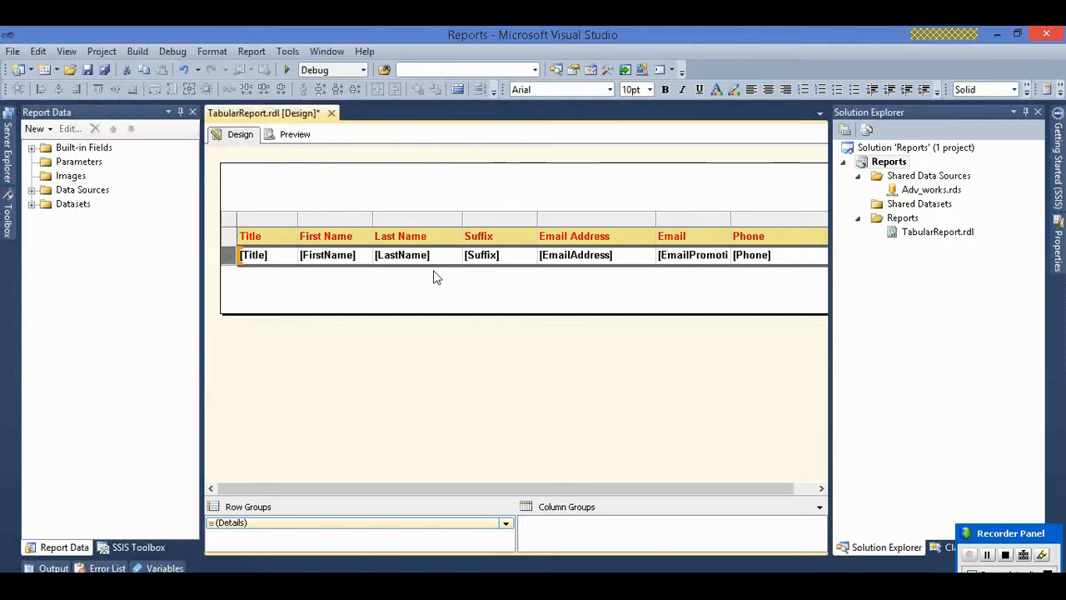
key(ctrl+b)
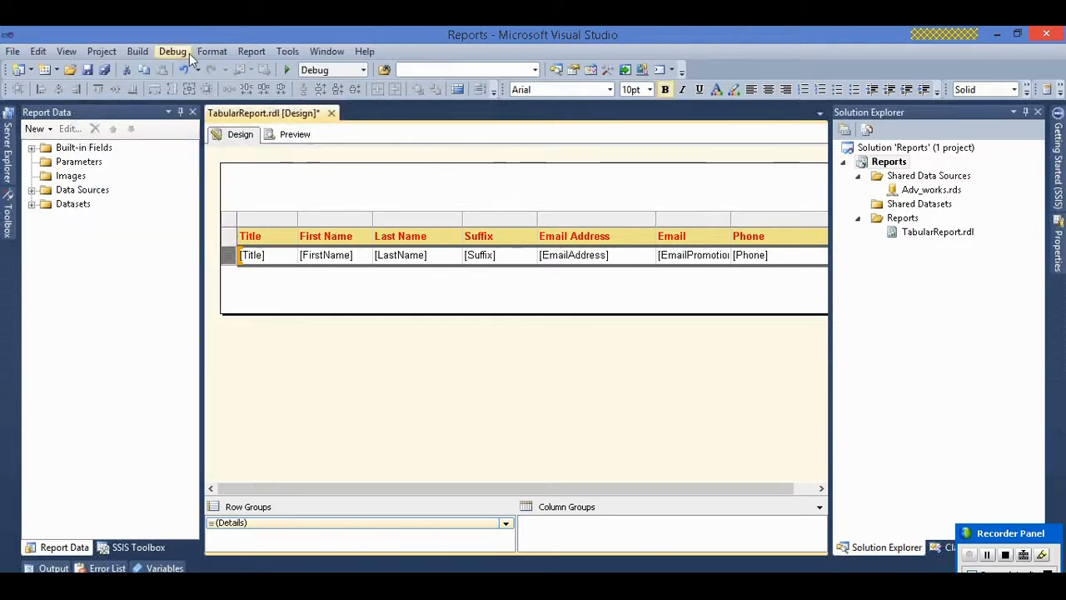
- Centre-justify the text in all cells of the selected details row
click(211, 51)
mouse_move(186, 123)
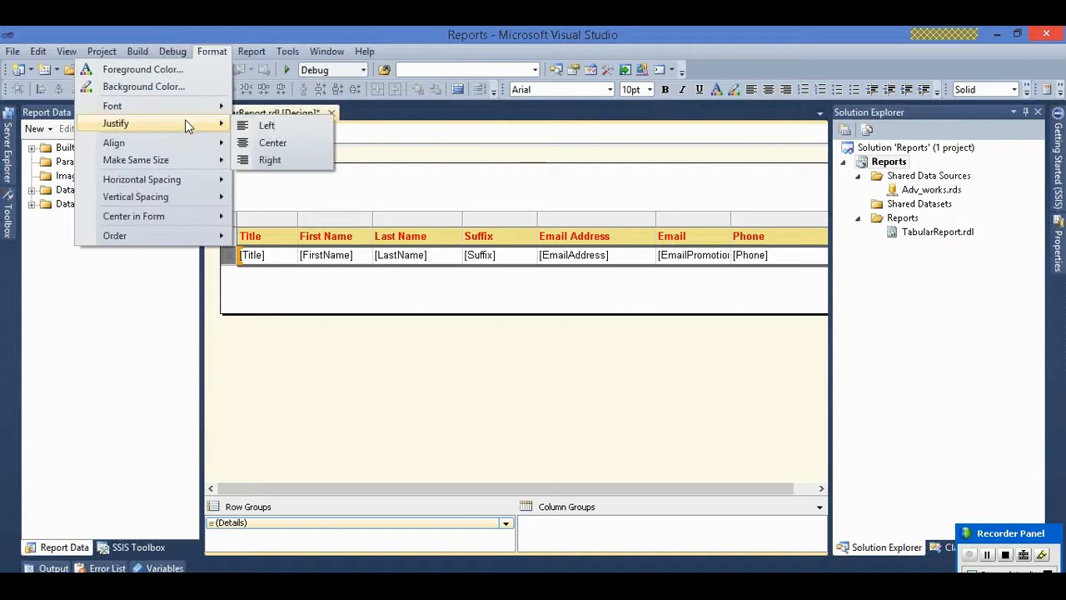
click(254, 143)
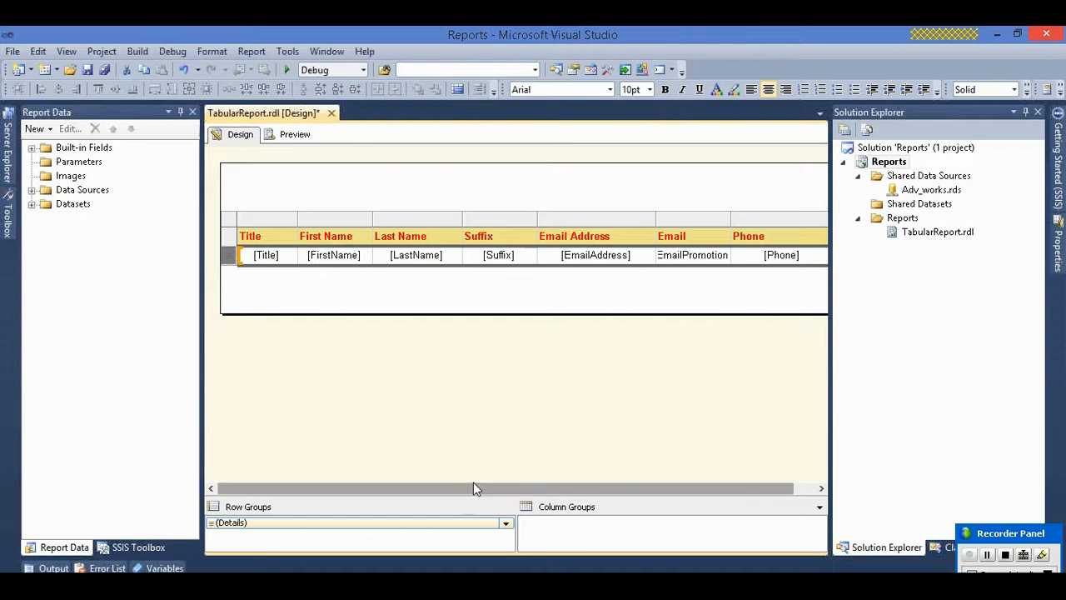
- Left-justify the FirstName and Title cells in the details row
drag(472, 488, 586, 488)
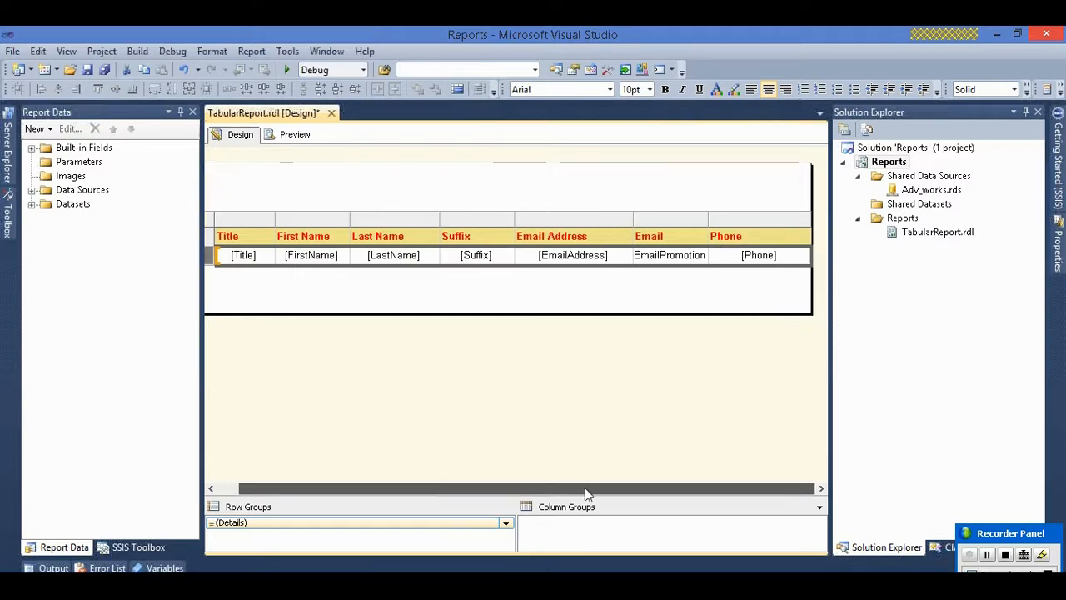
click(326, 260)
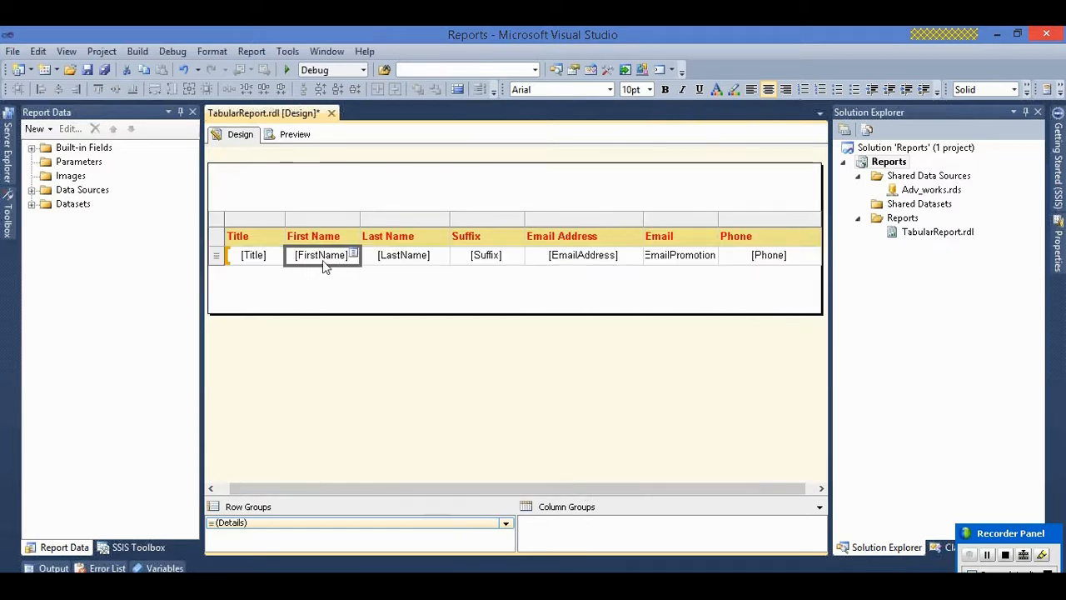
click(219, 52)
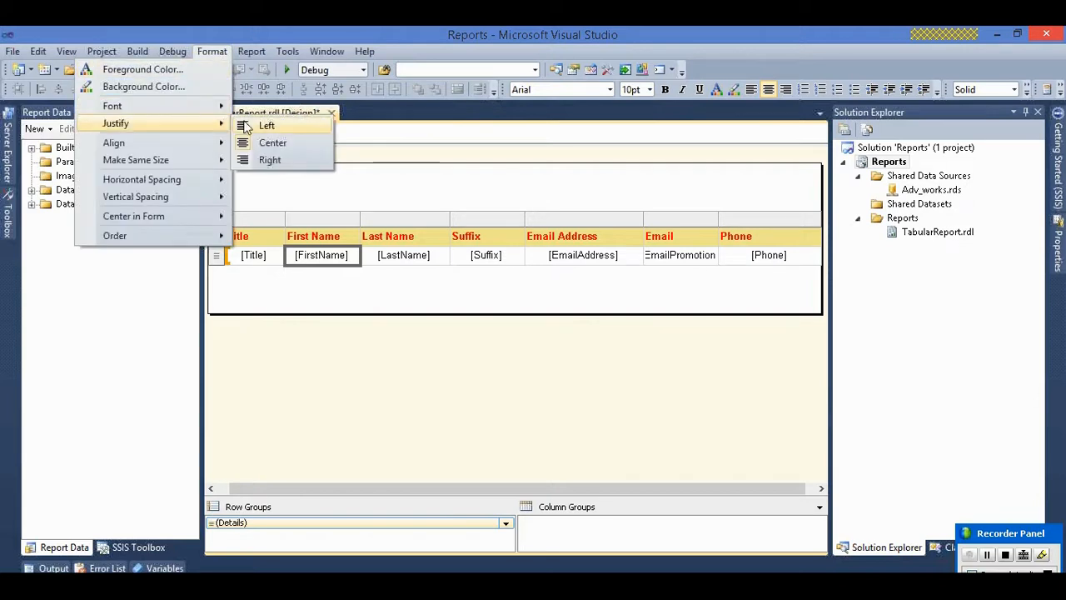
click(247, 126)
click(254, 258)
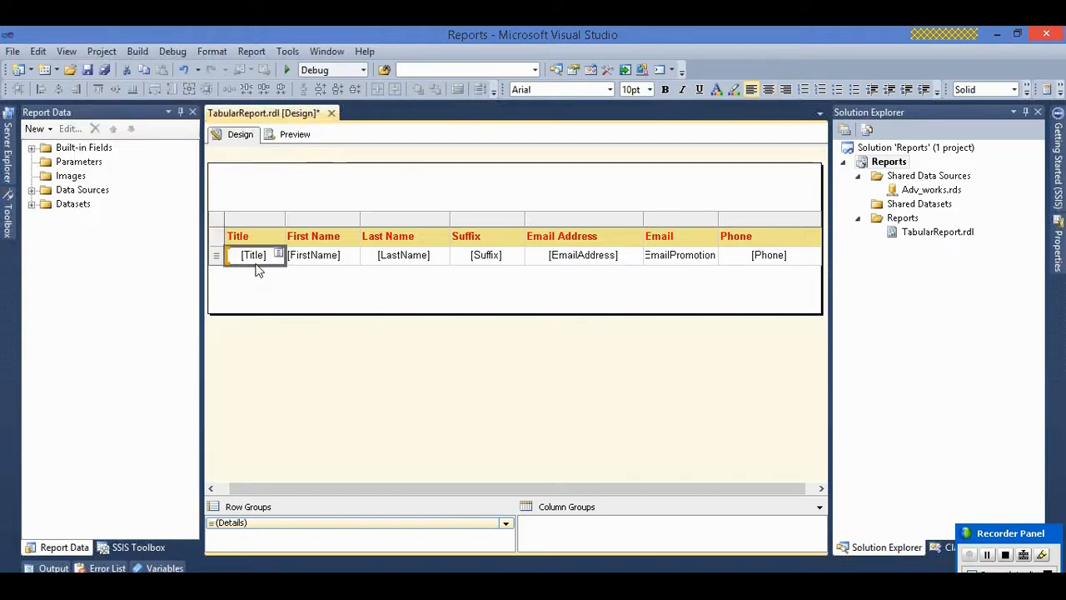
click(211, 52)
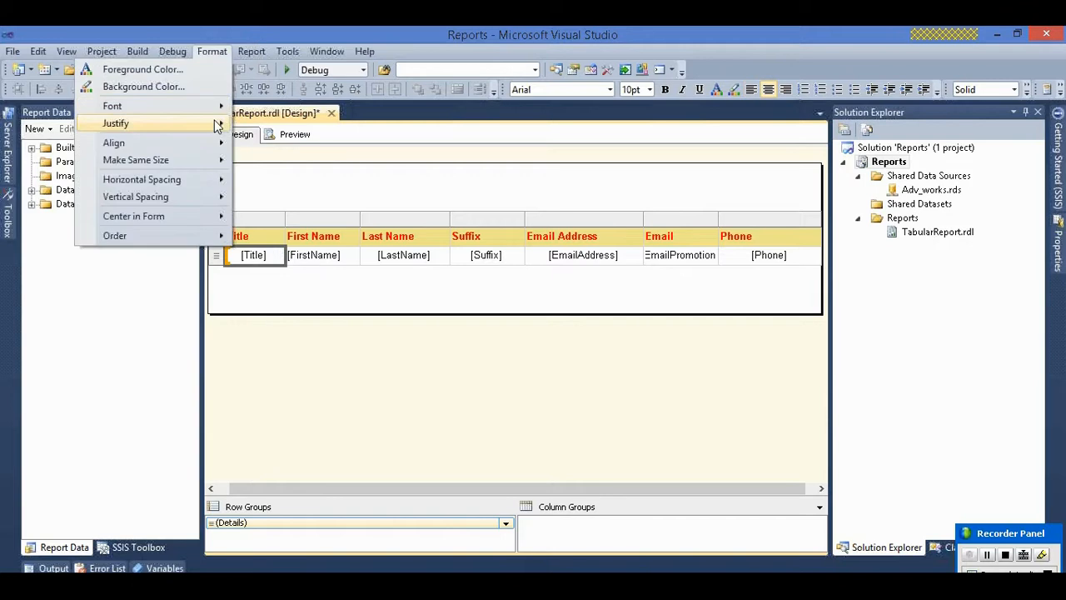
click(248, 125)
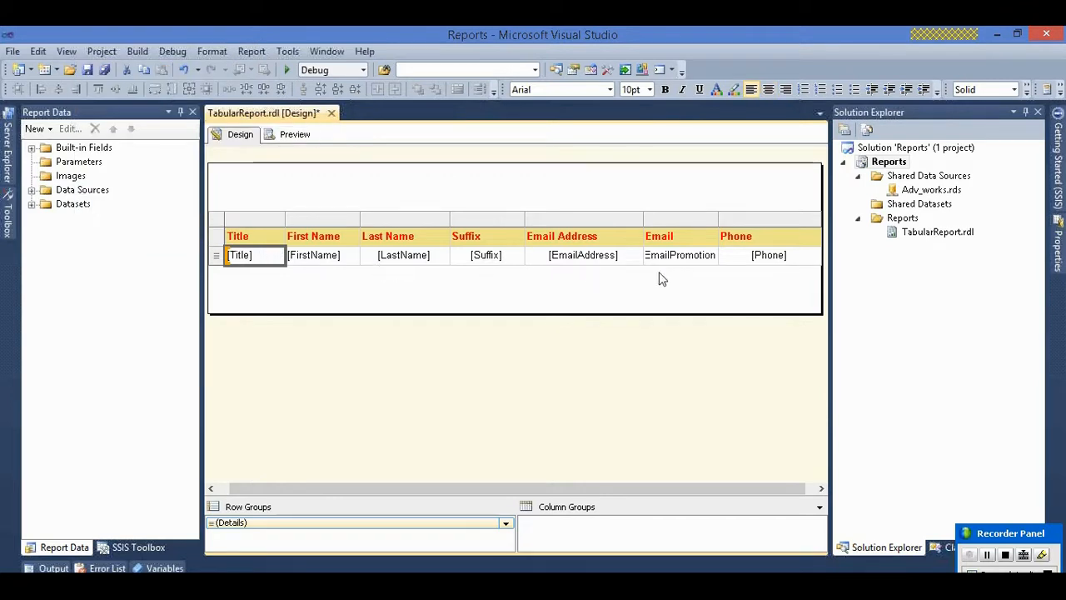
- Right-justify the Phone cell in the details row and deselect the table
click(722, 264)
click(212, 51)
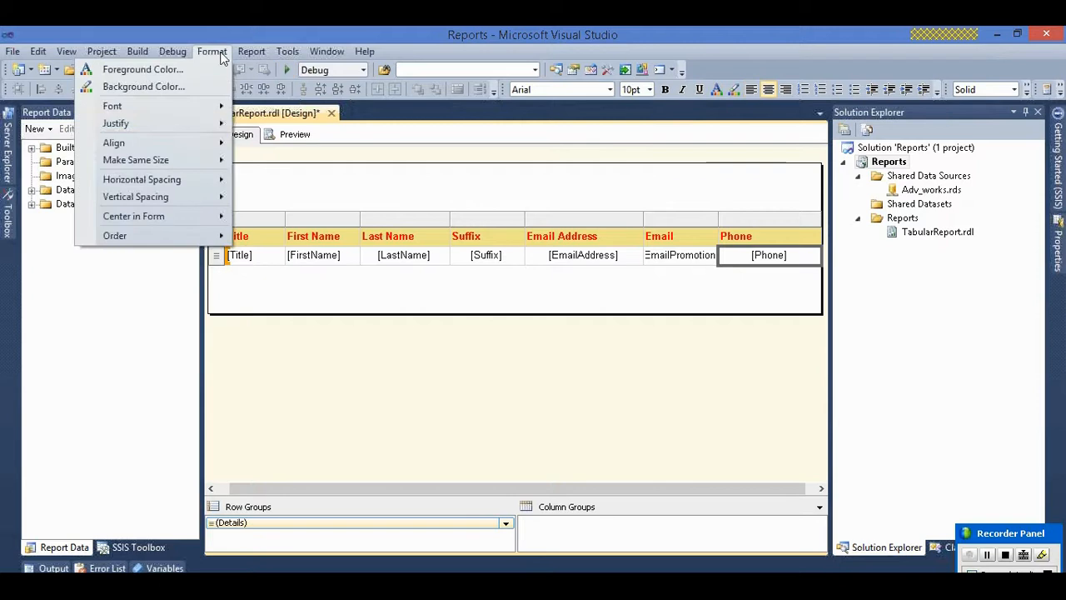
mouse_move(192, 125)
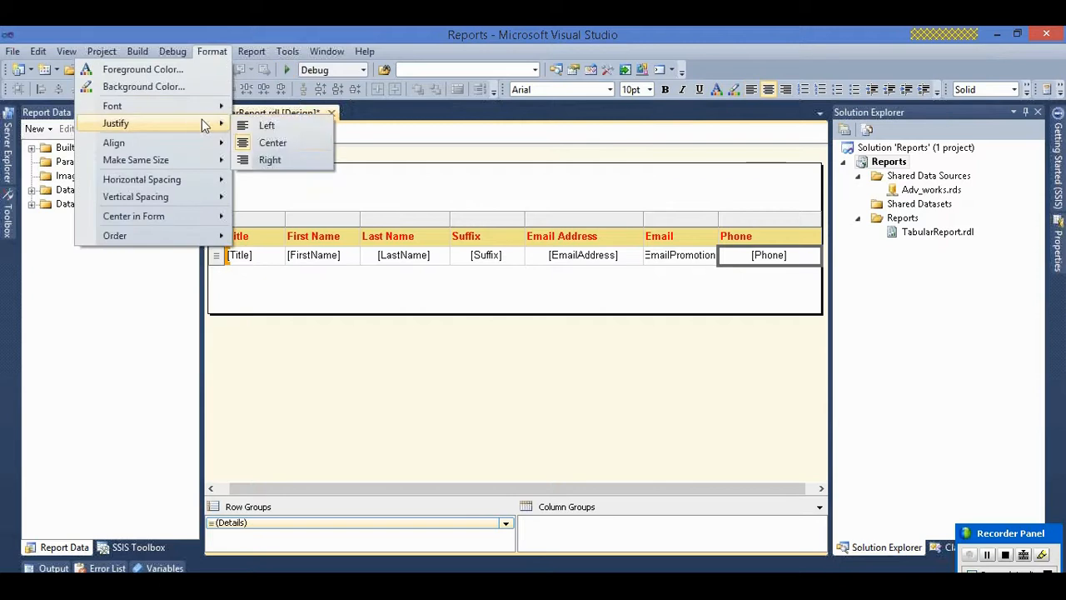
click(287, 159)
click(631, 303)
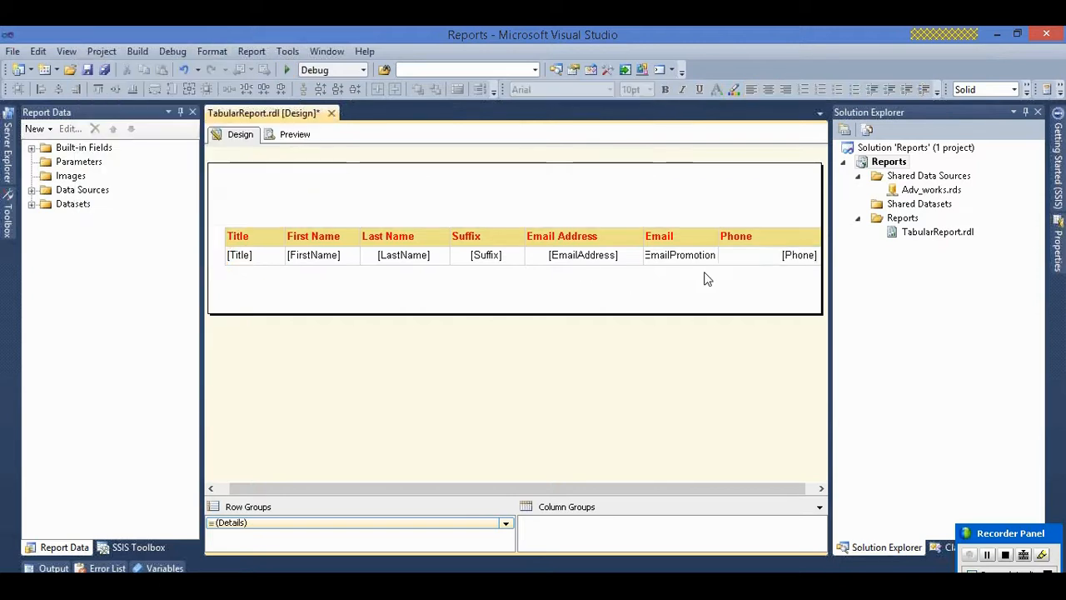
- Examine the Align and Make Same Size formatting options for the details row
click(249, 256)
click(218, 259)
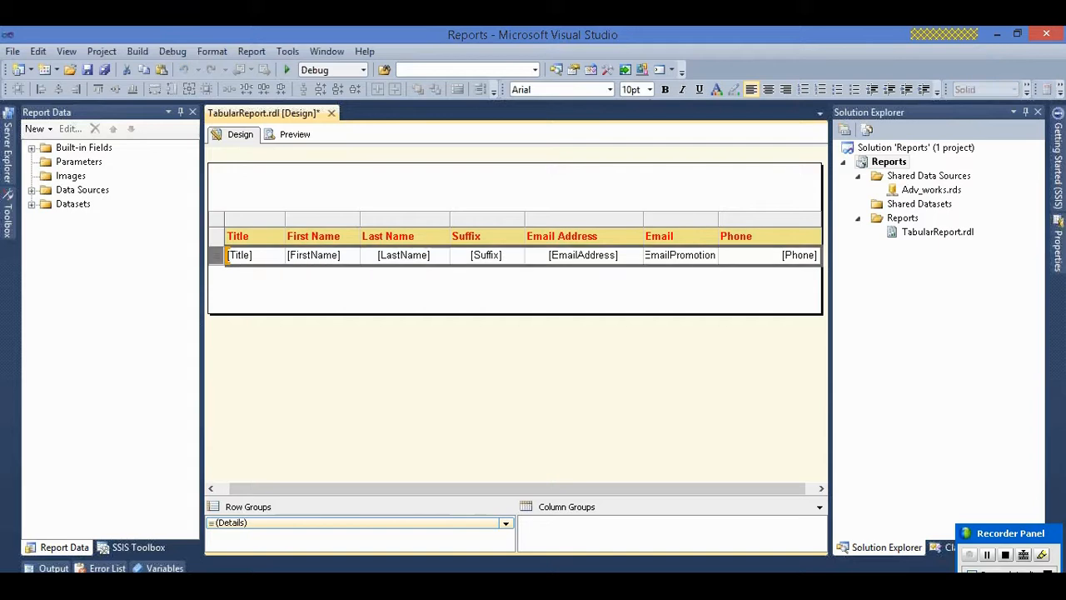
click(212, 52)
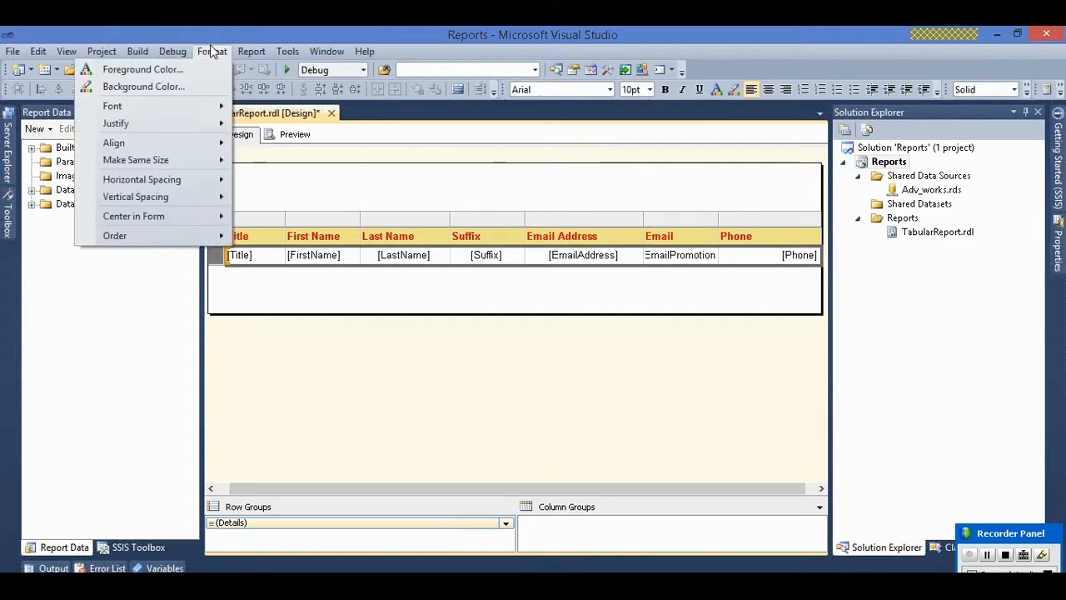
mouse_move(189, 144)
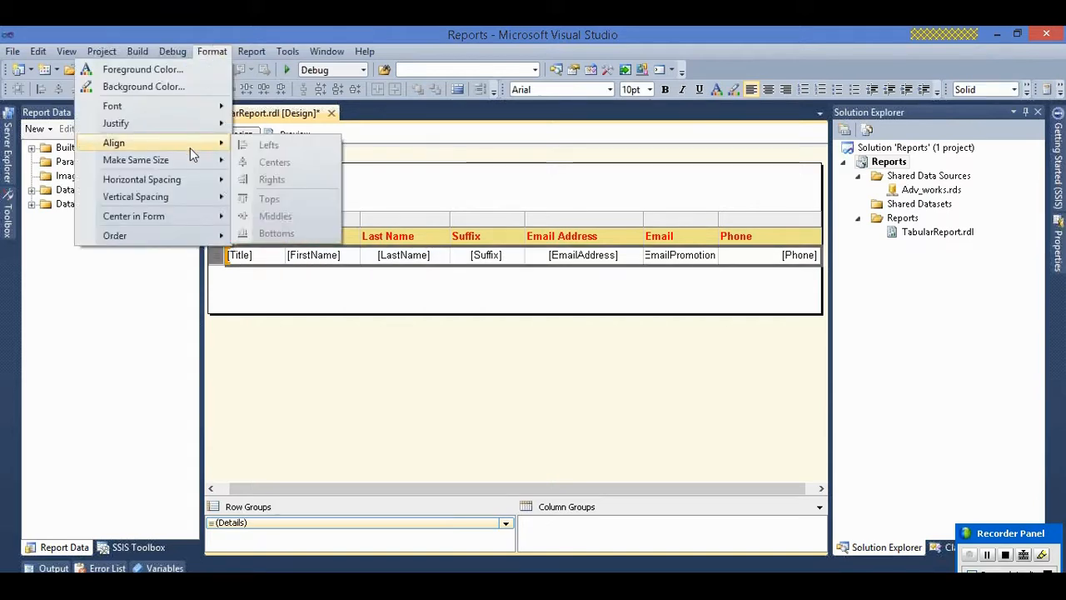
mouse_move(202, 161)
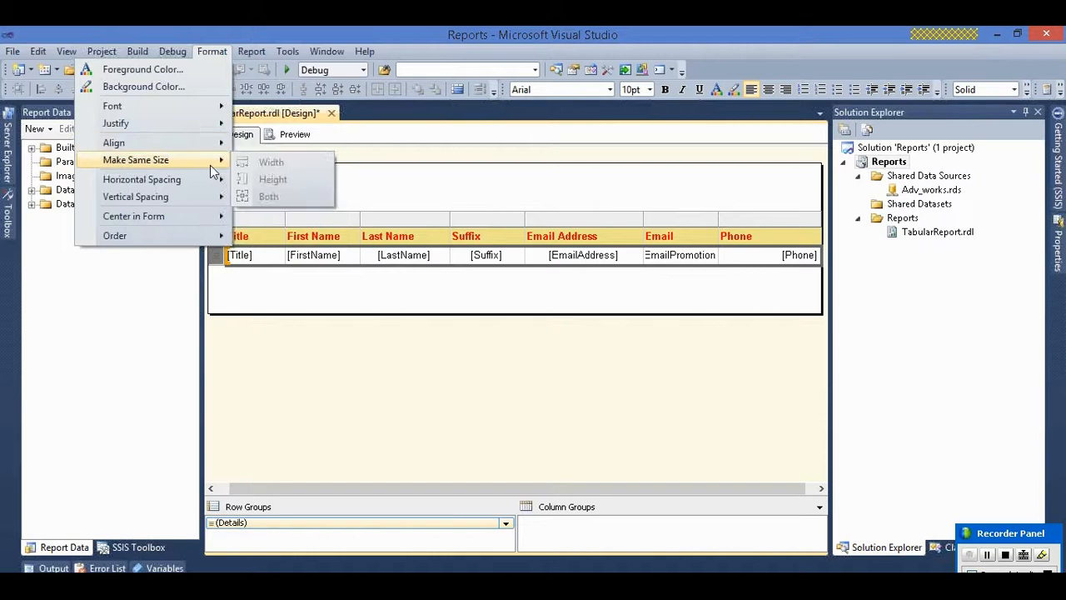
click(283, 275)
click(309, 284)
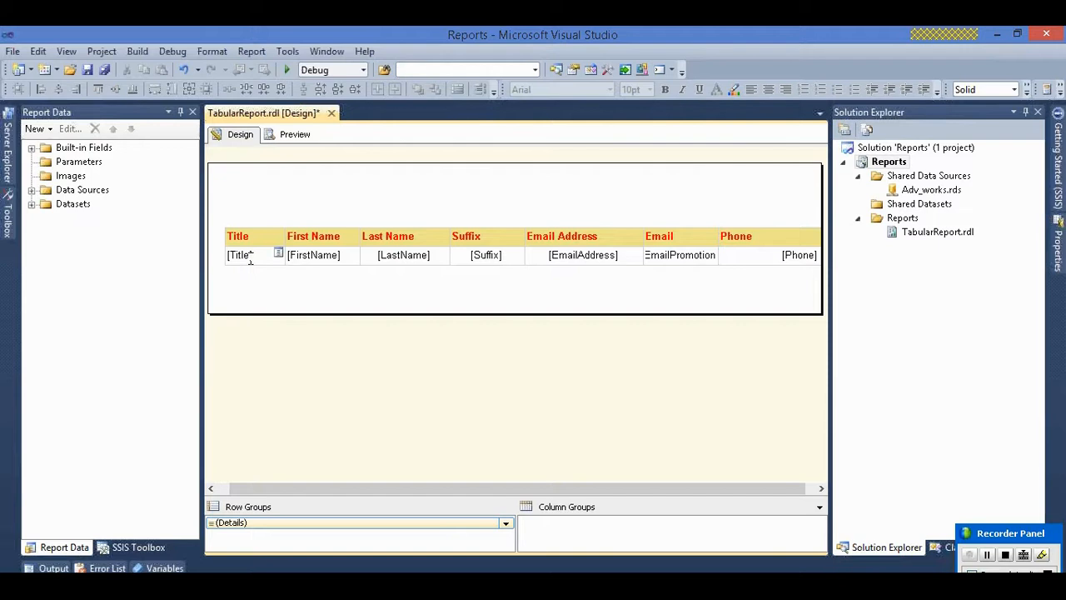
click(250, 259)
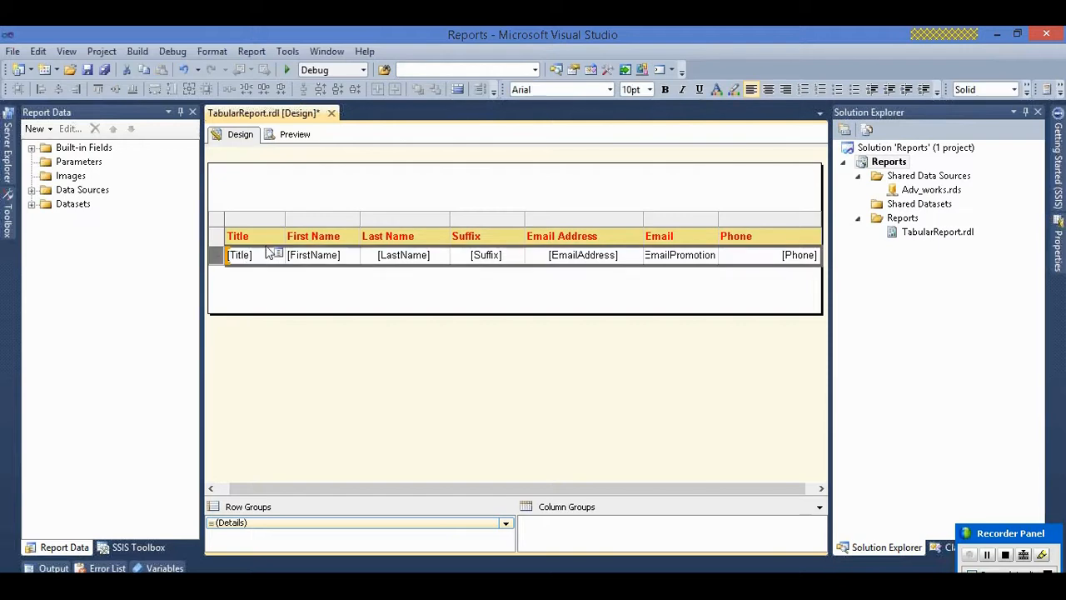
click(254, 240)
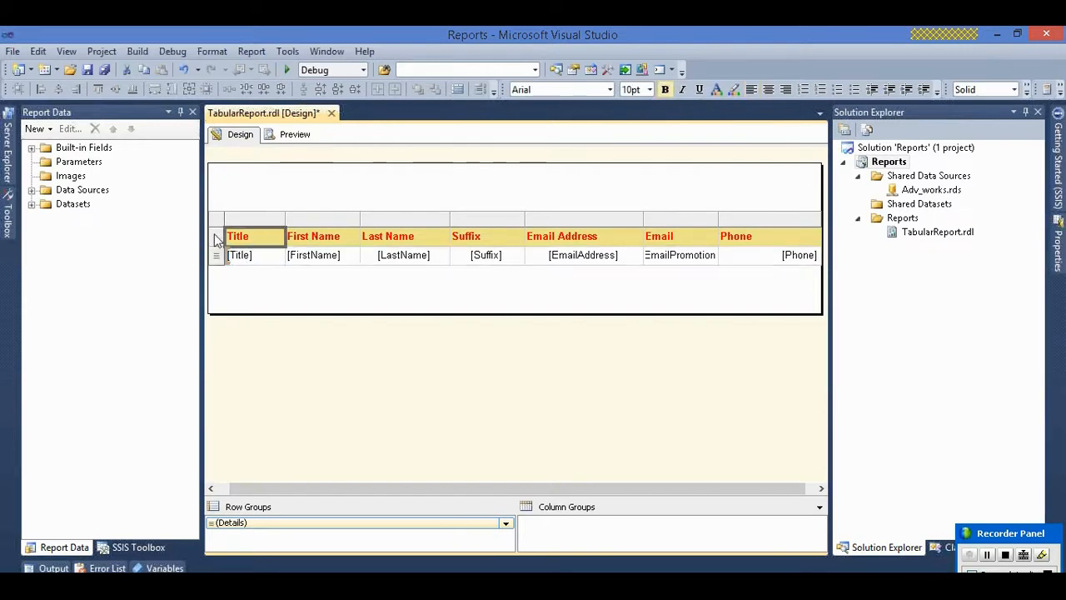
- Preview the report to check the header text colour and cell justification, and return to the design with the header row selected
click(292, 134)
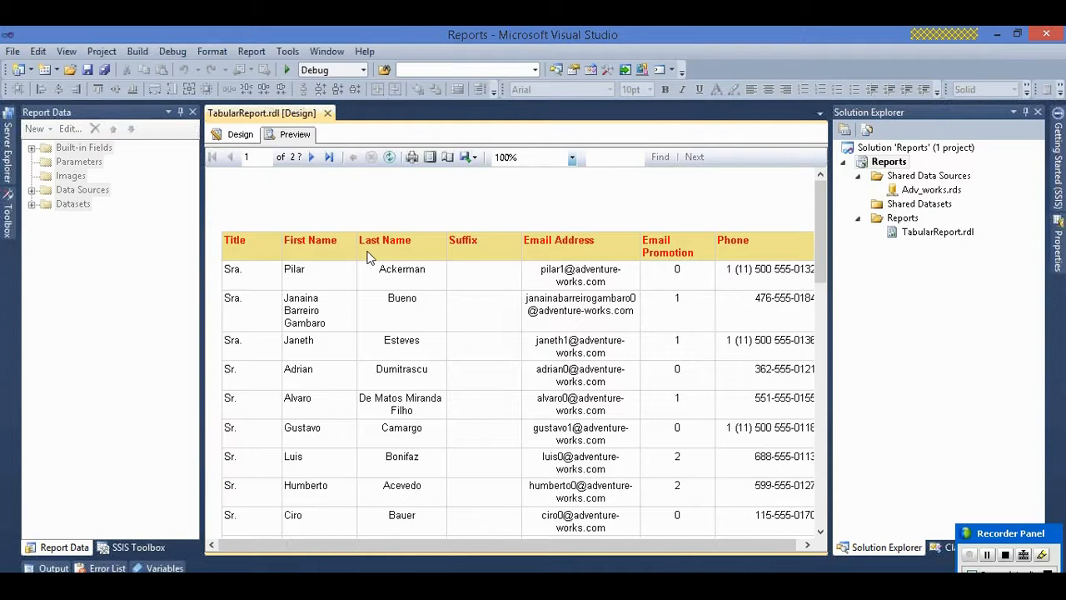
click(239, 132)
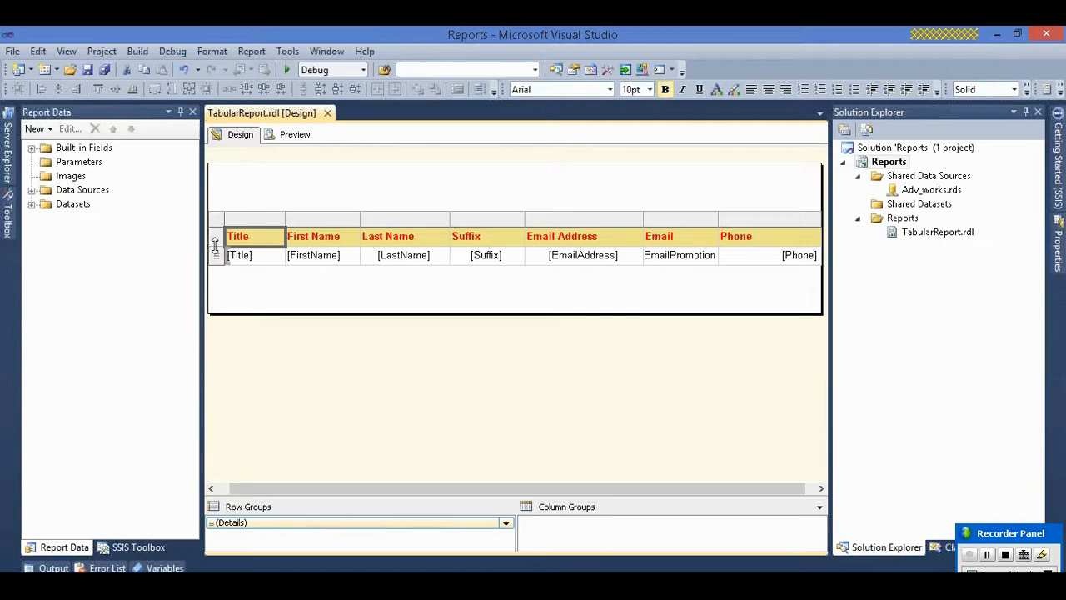
click(215, 239)
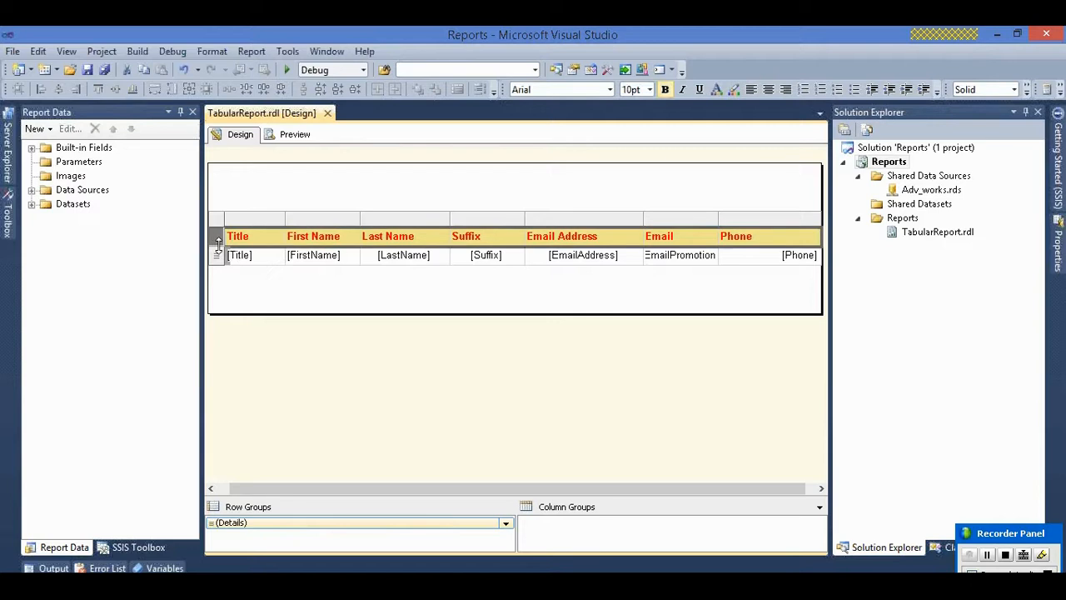
click(218, 244)
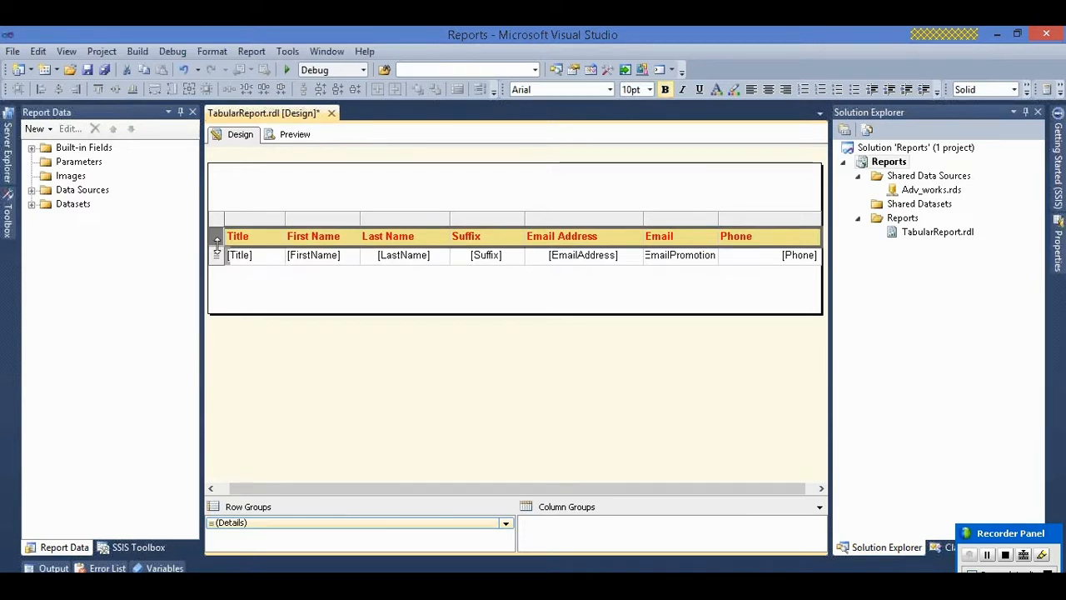
- Make the table's header row taller so the Email Promotion heading fits, and centre-justify all its headings
drag(216, 242, 219, 267)
click(219, 245)
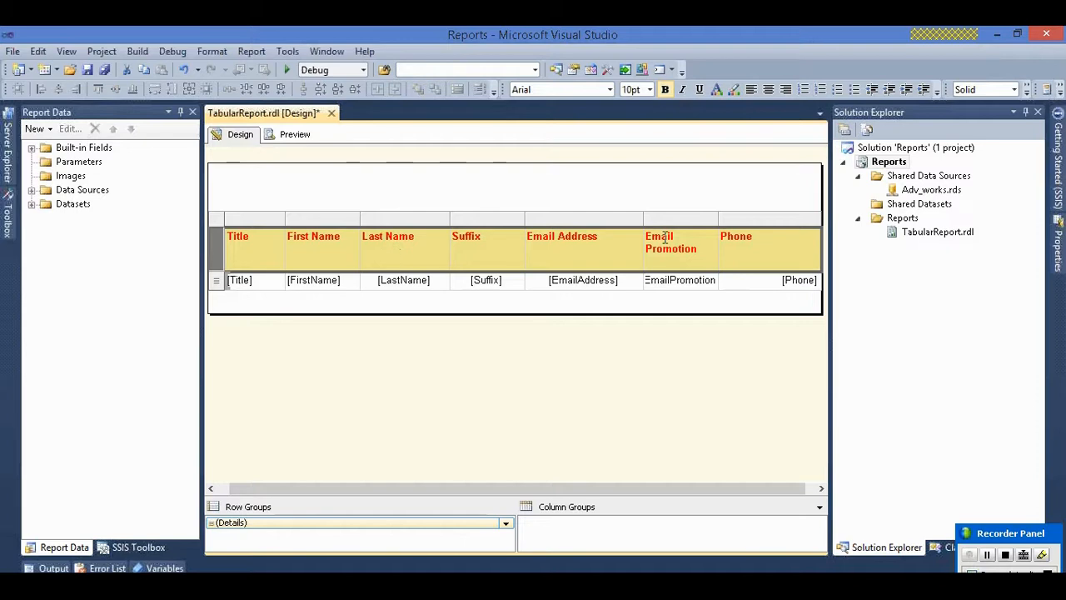
click(207, 51)
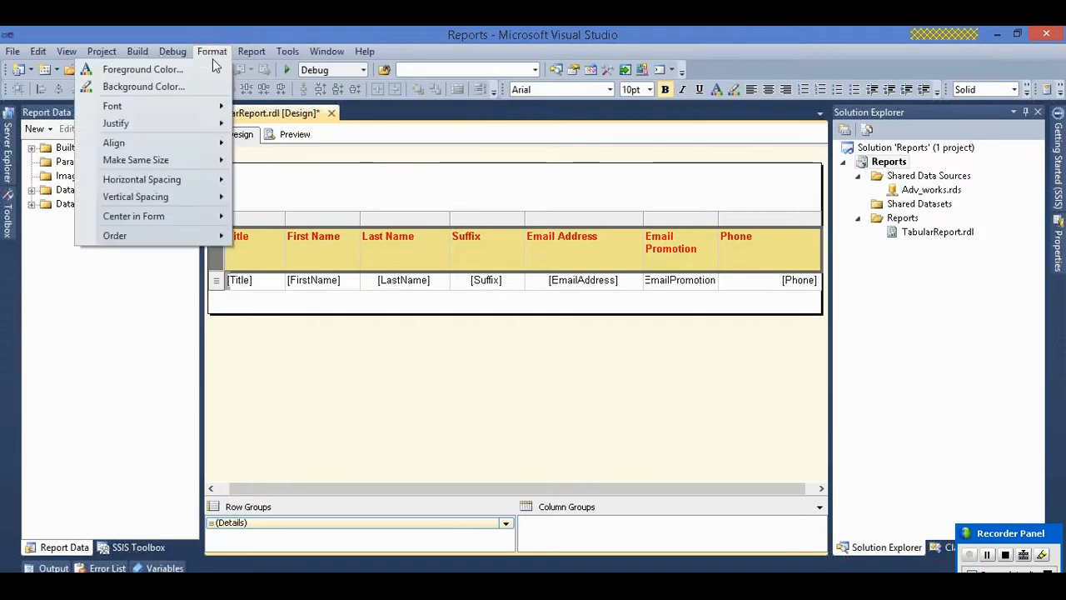
mouse_move(185, 198)
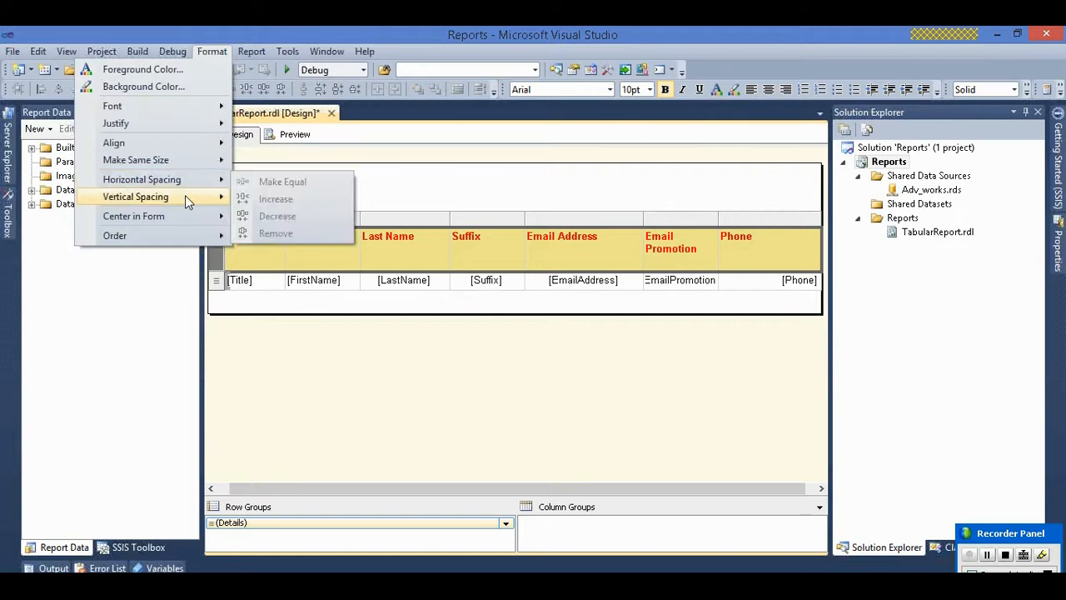
mouse_move(172, 142)
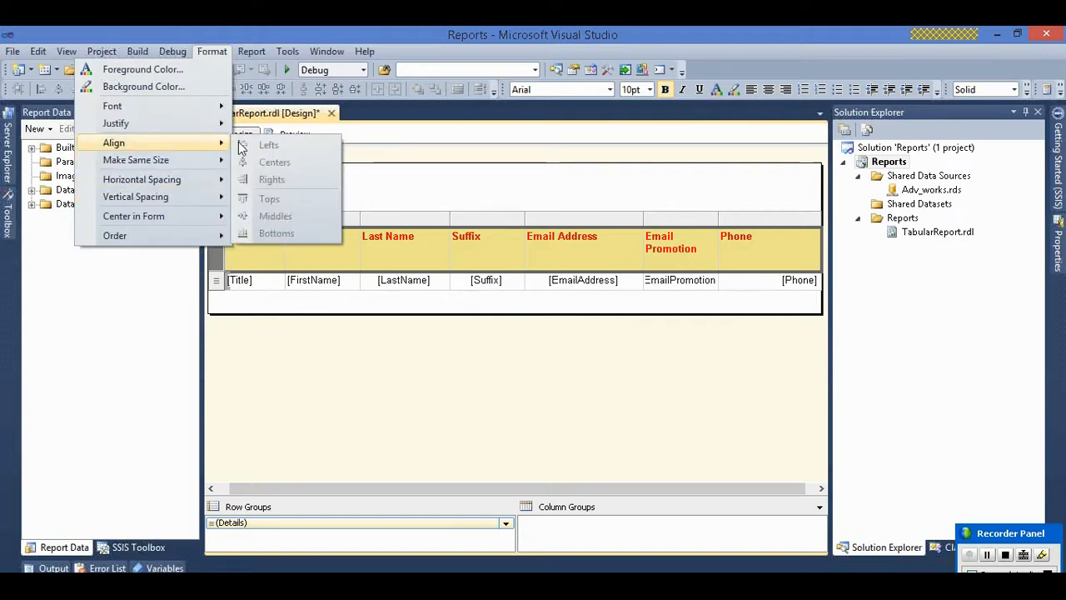
mouse_move(197, 124)
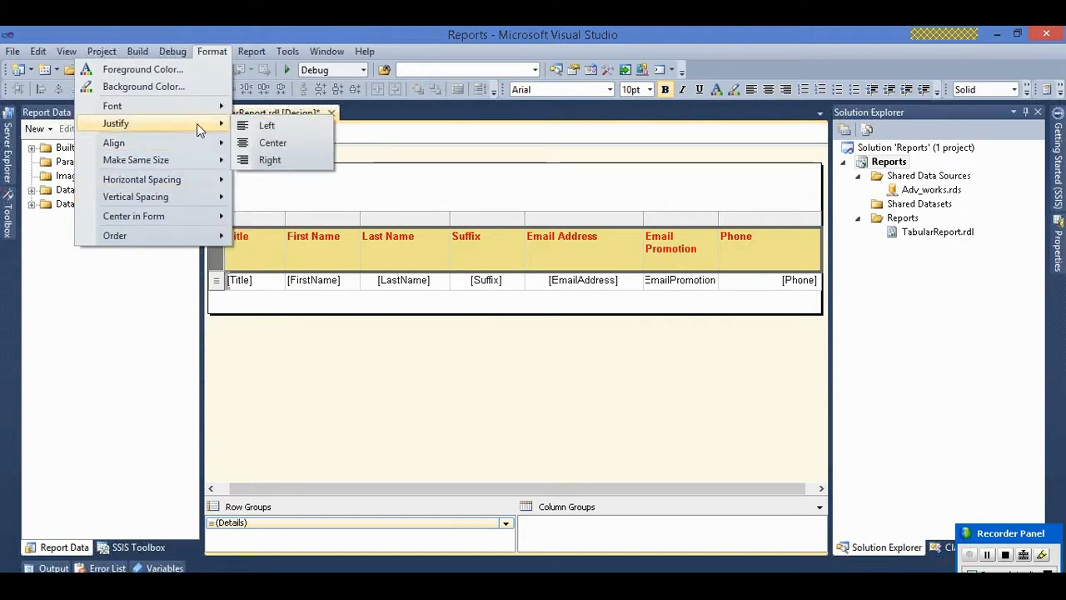
click(268, 143)
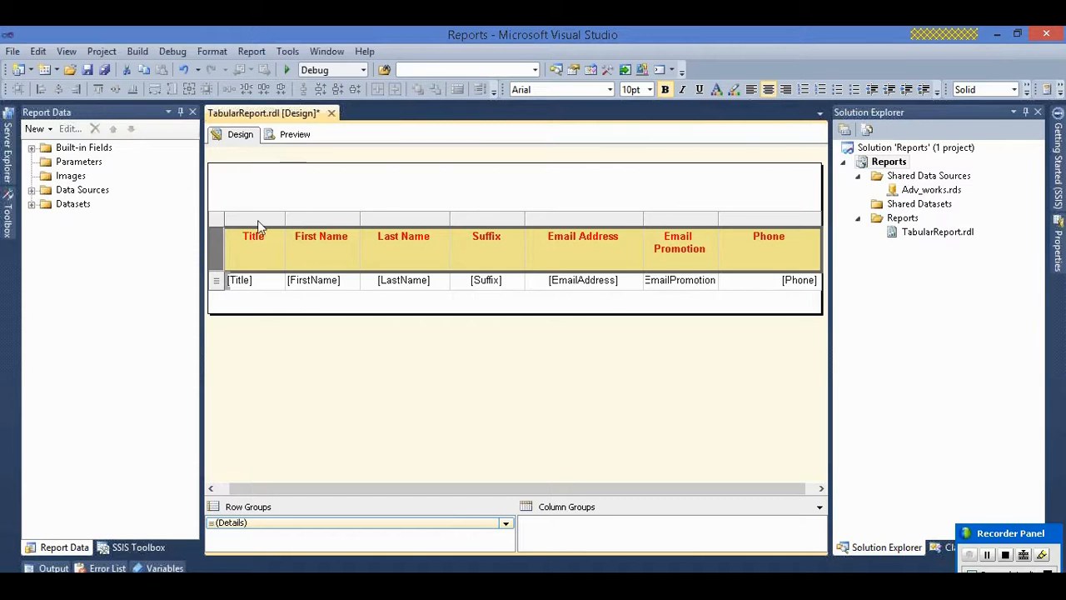
- Examine the Format options available for the table's header row, including spacing and order
click(254, 256)
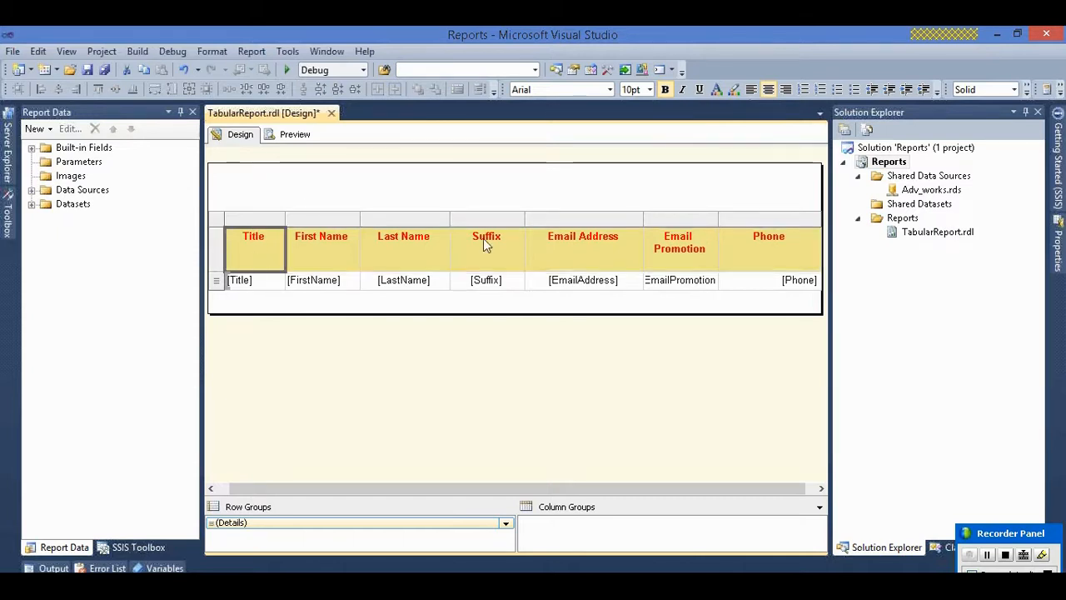
click(214, 249)
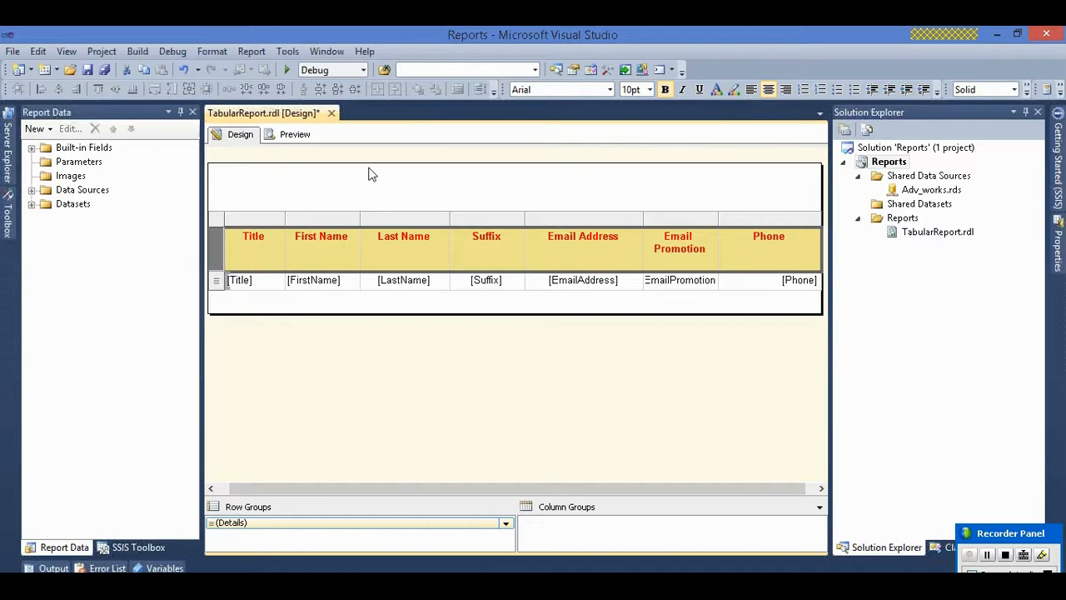
click(212, 51)
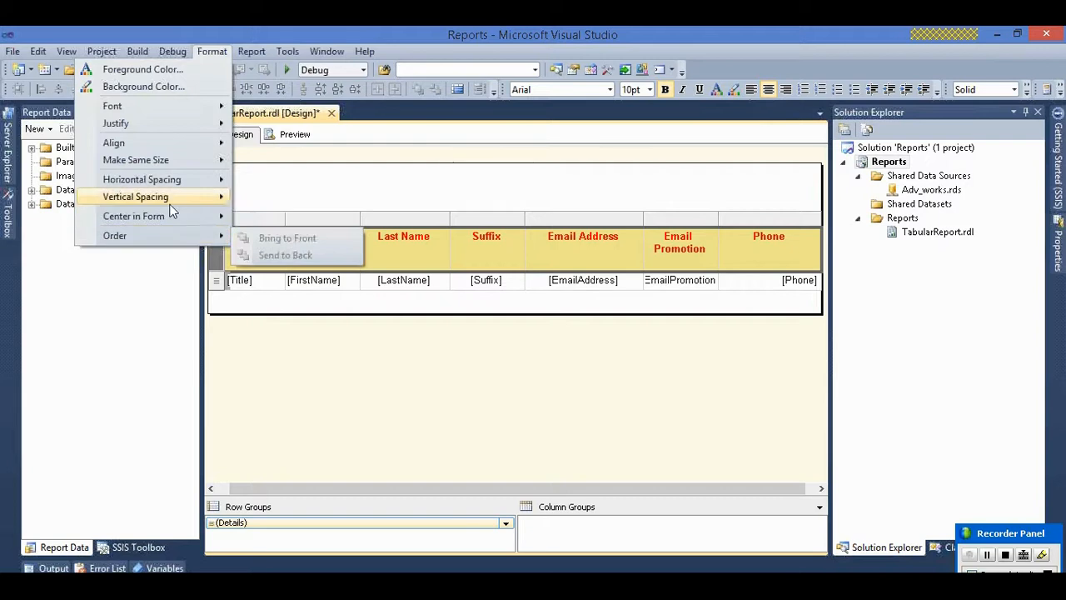
click(340, 203)
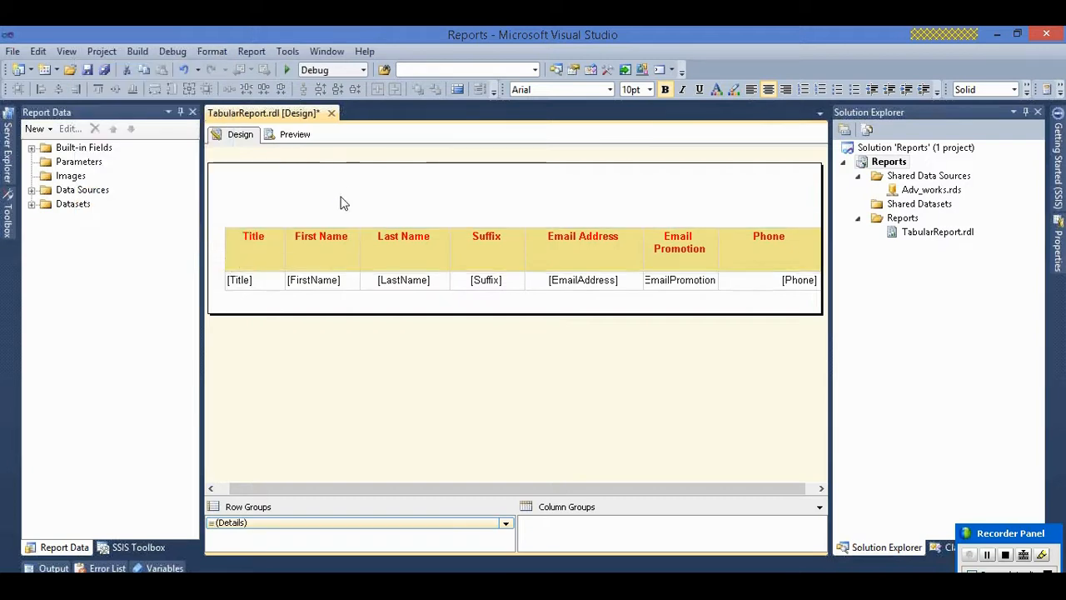
click(240, 255)
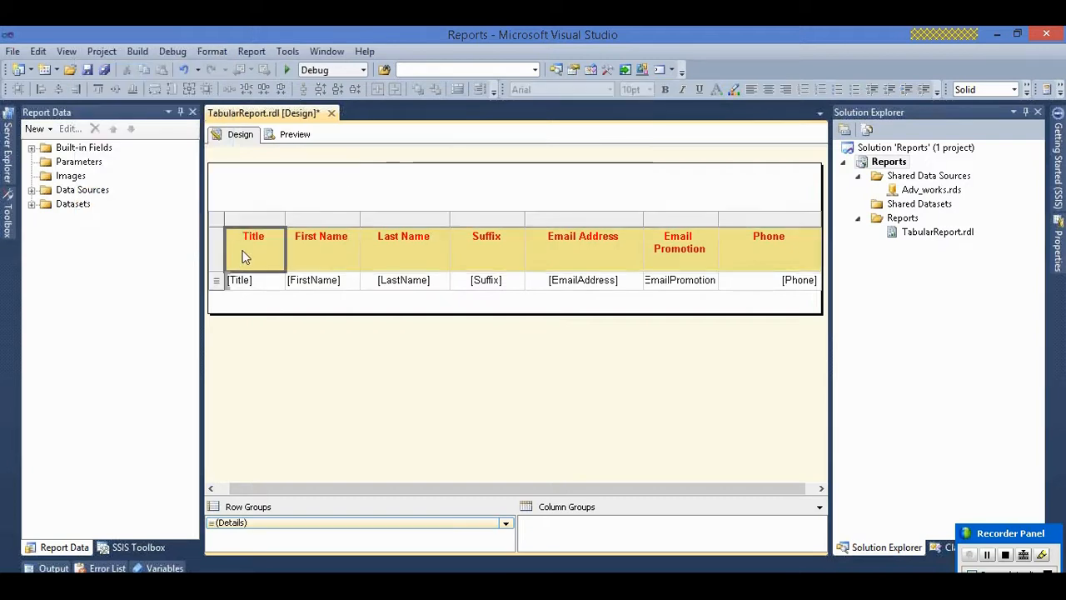
click(215, 248)
click(211, 53)
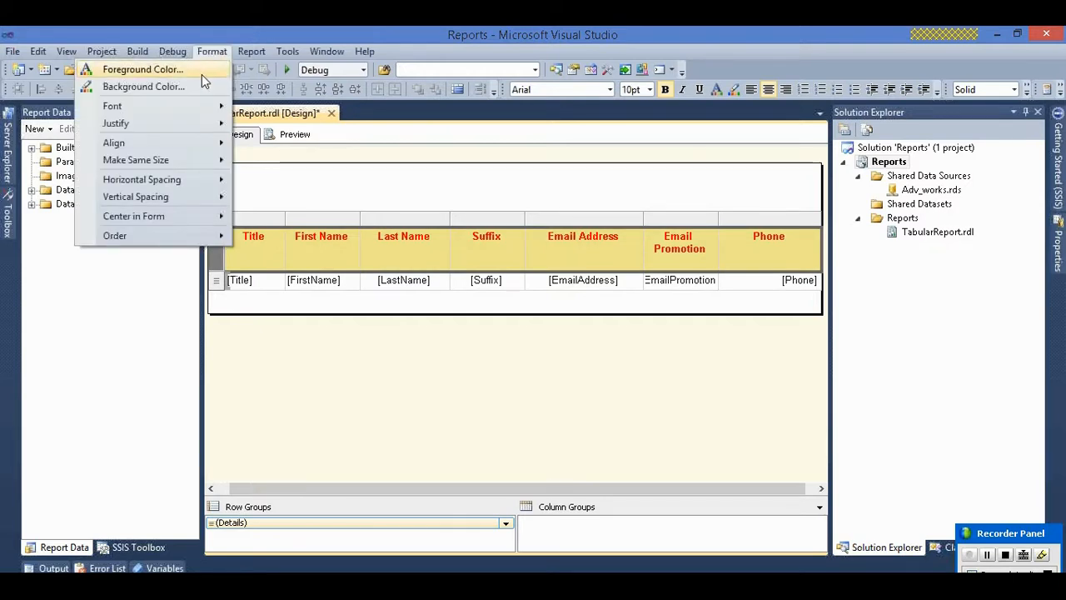
mouse_move(197, 106)
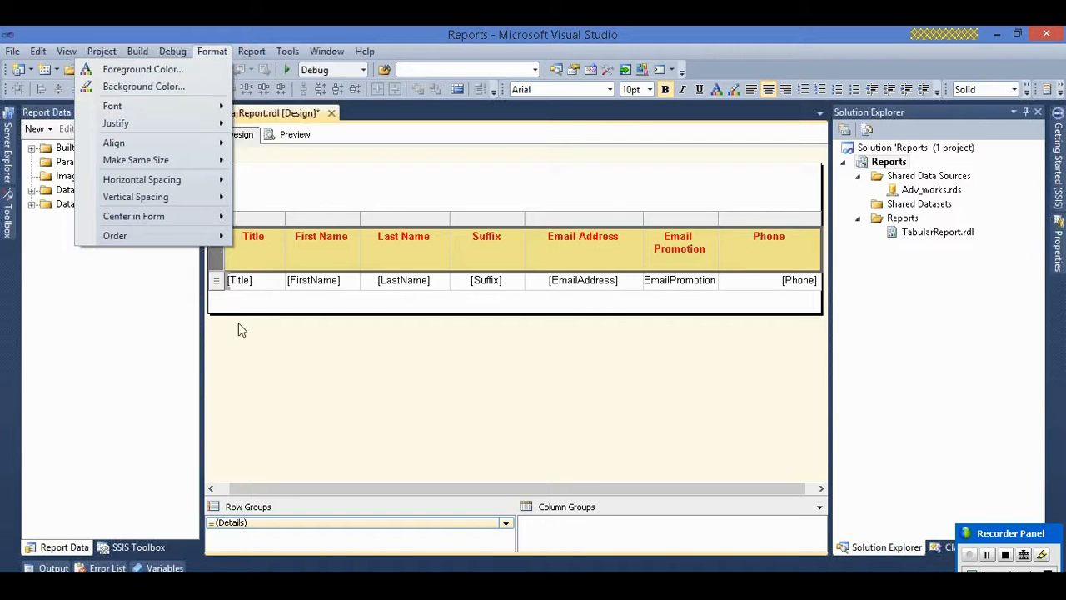
click(224, 350)
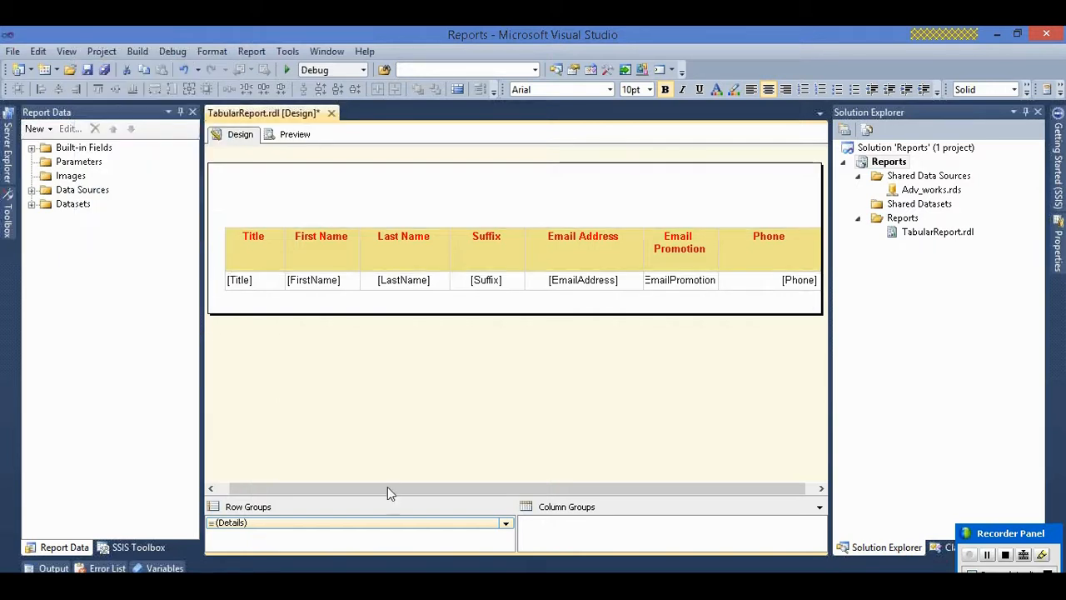
- Preview the report to check the taller header row and its centred headings, and return to the design
drag(395, 490, 310, 478)
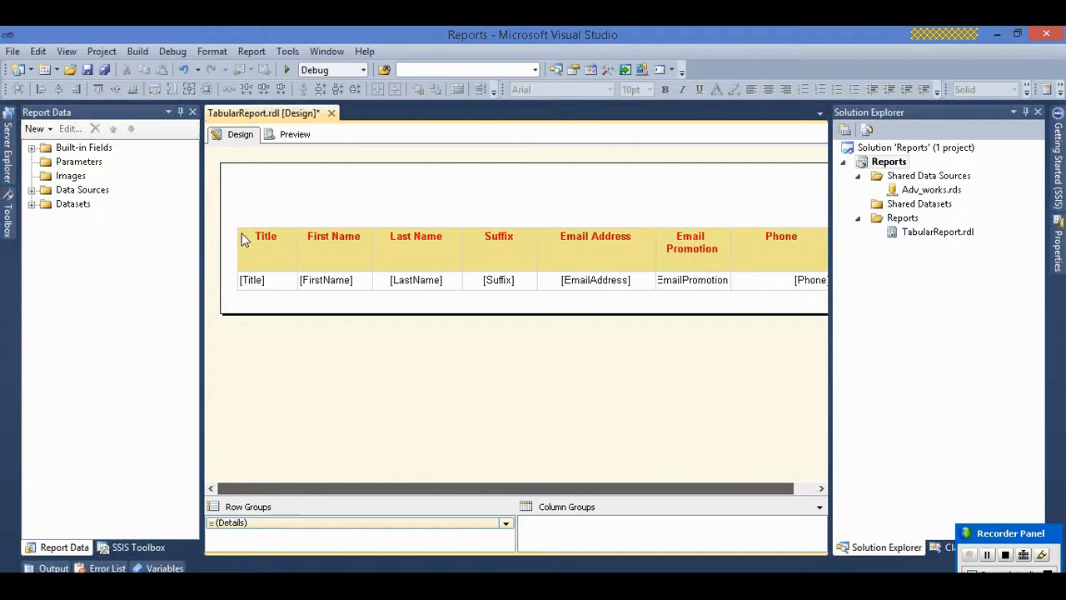
click(252, 257)
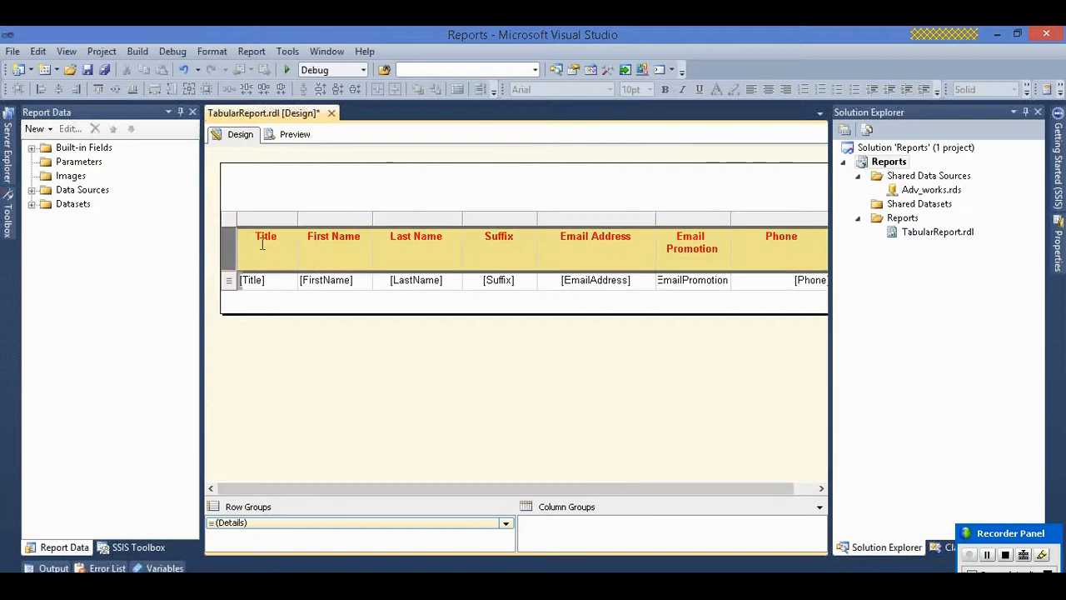
click(262, 243)
click(294, 136)
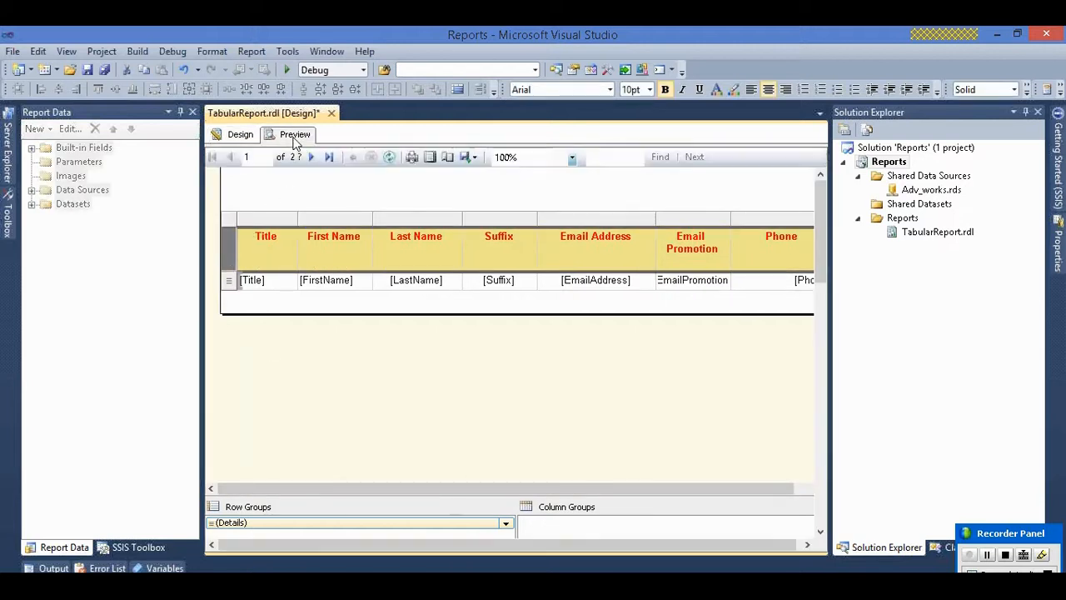
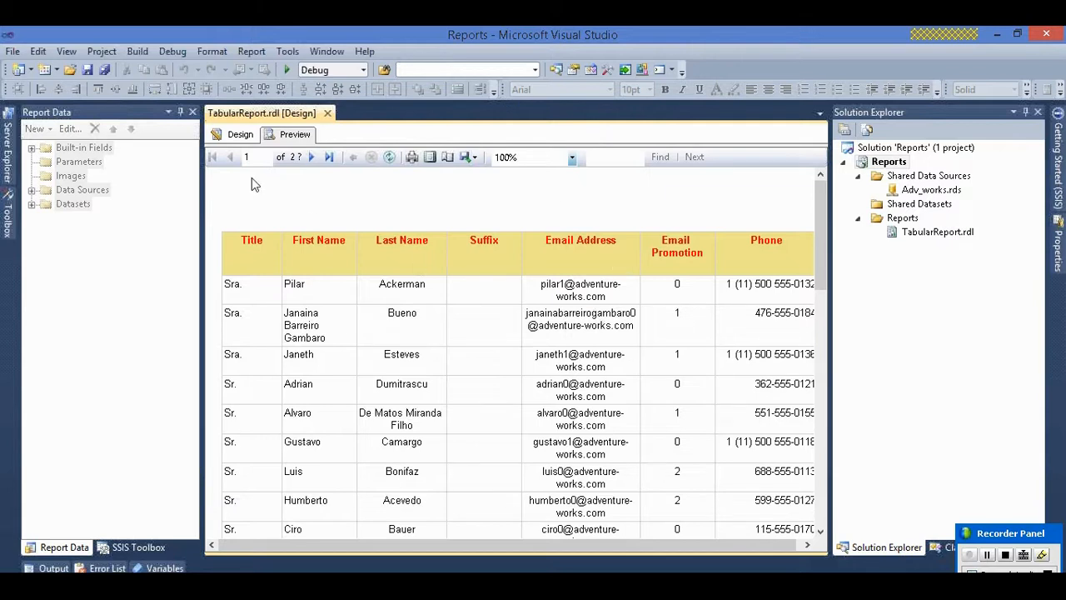
click(238, 135)
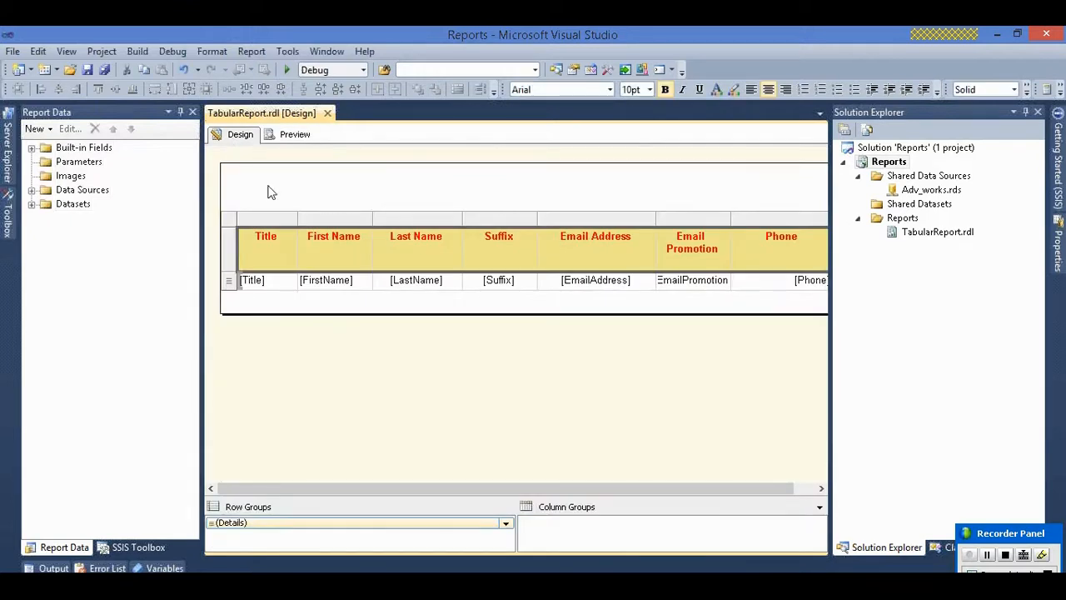
- Insert a text box in the report body above the table with the text "Employee Information"
right_click(255, 185)
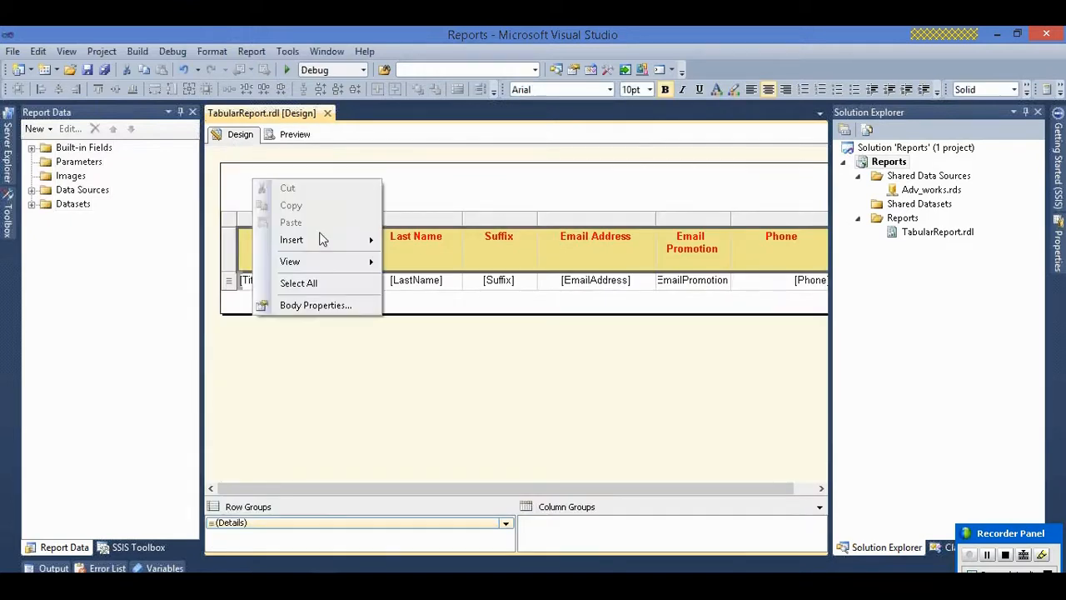
mouse_move(322, 238)
click(428, 240)
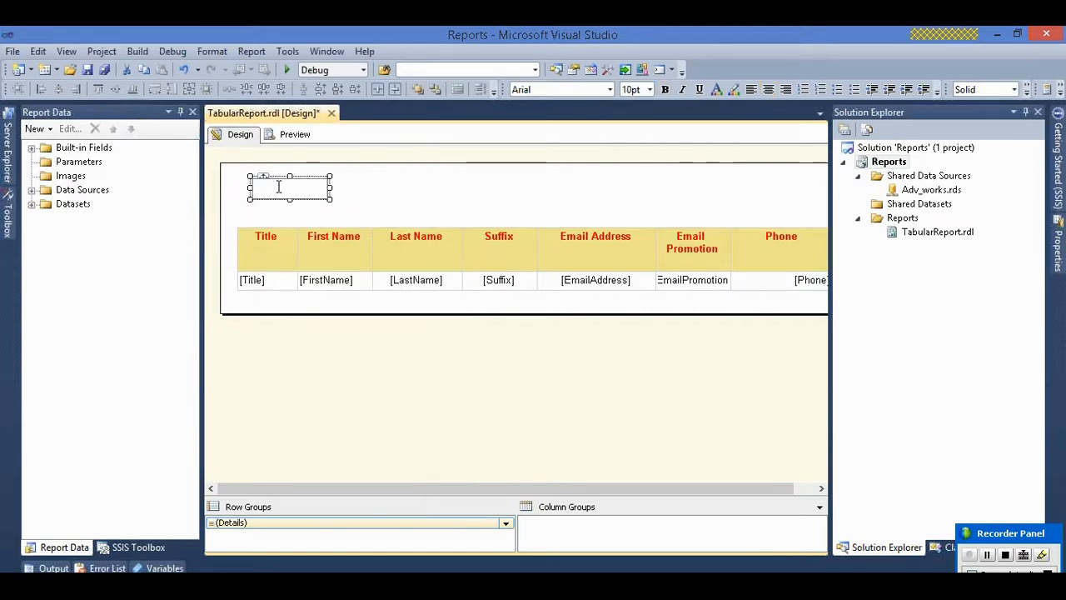
click(279, 186)
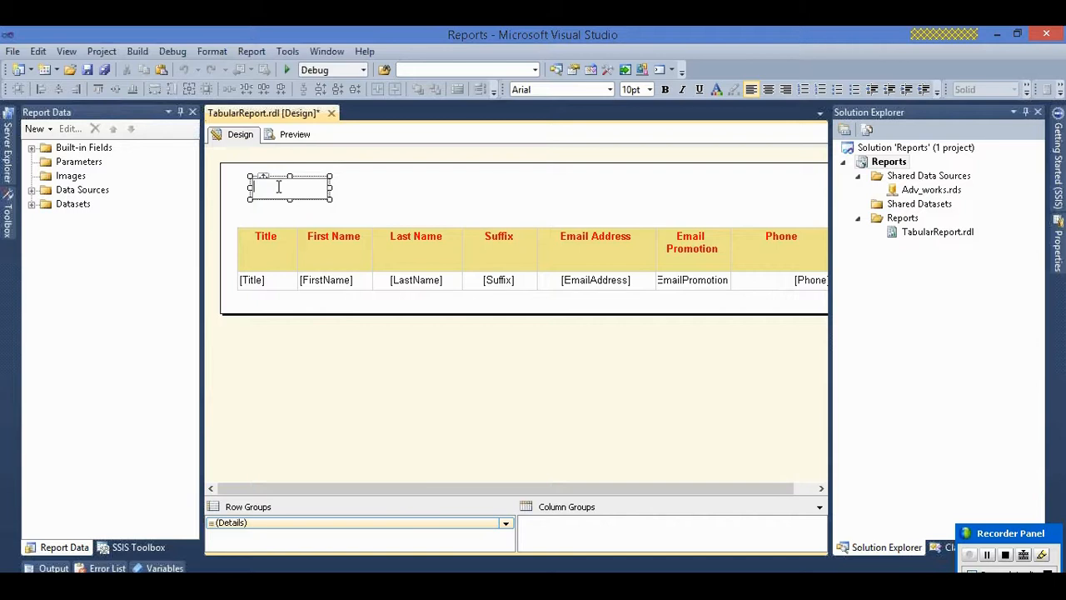
text(Employee Information)
click(301, 314)
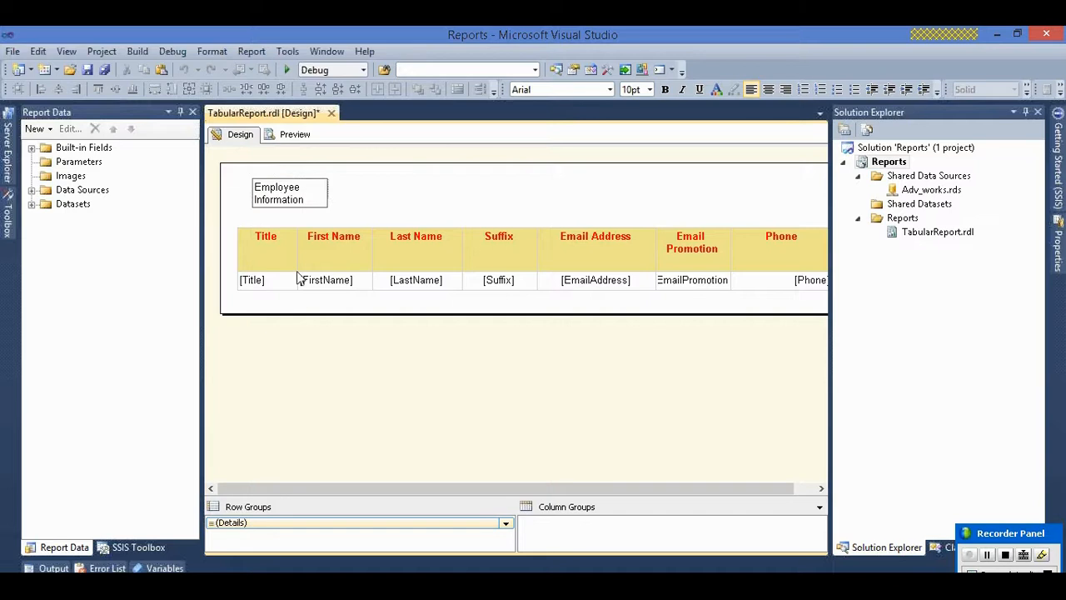
- Widen the Employee Information text box so its text fits on one line and move it to the report body's left edge
click(356, 195)
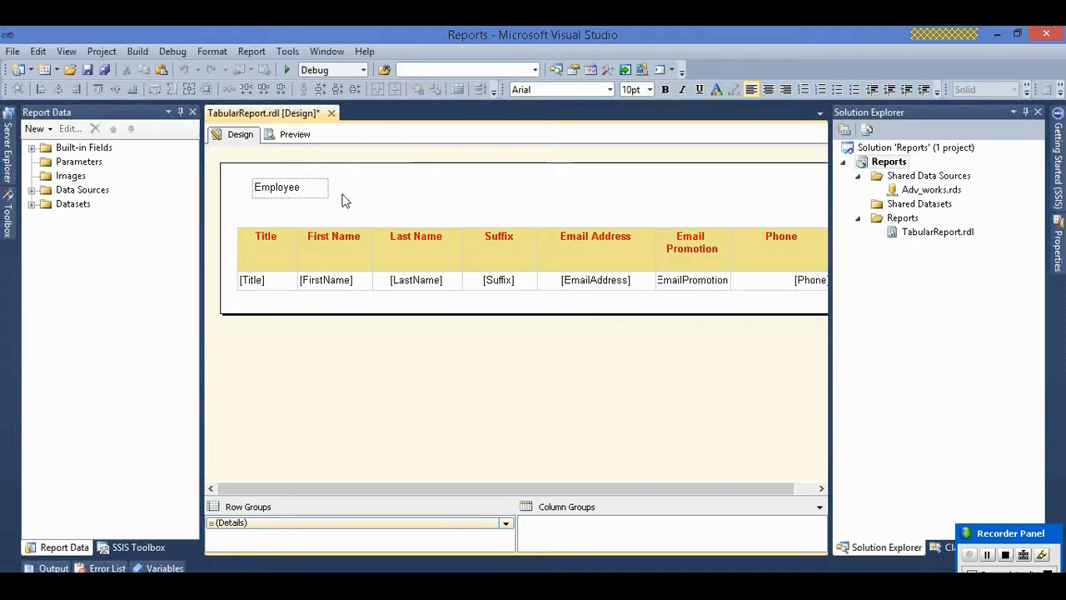
click(307, 189)
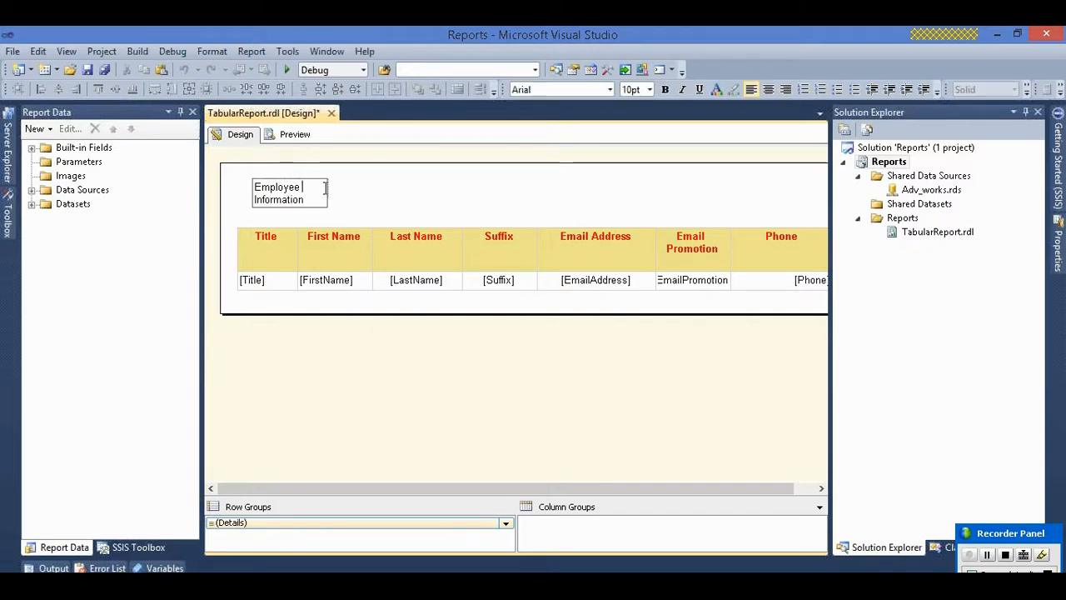
click(269, 226)
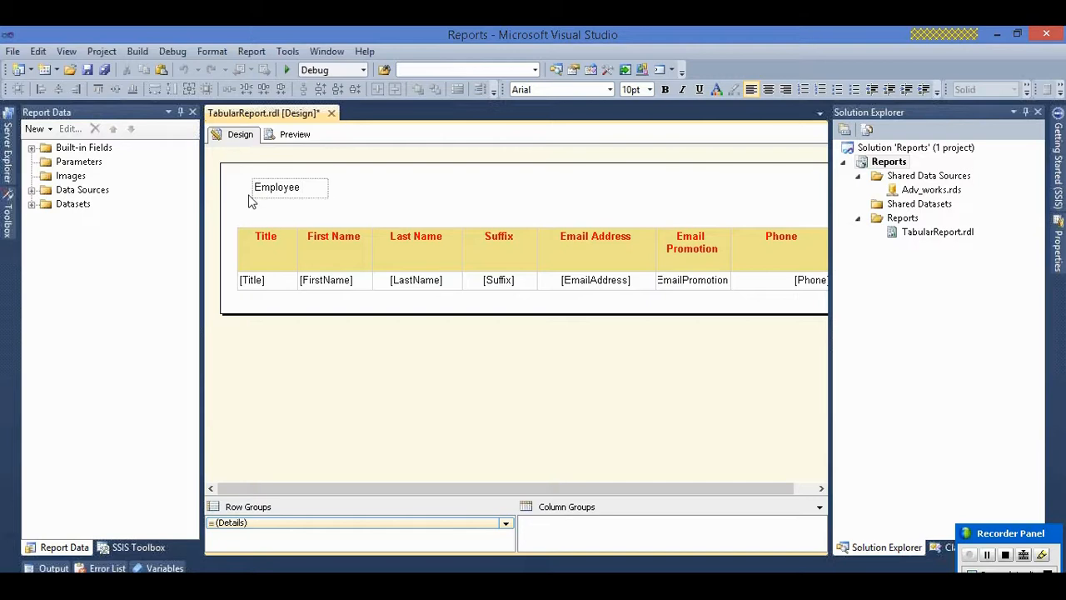
click(254, 194)
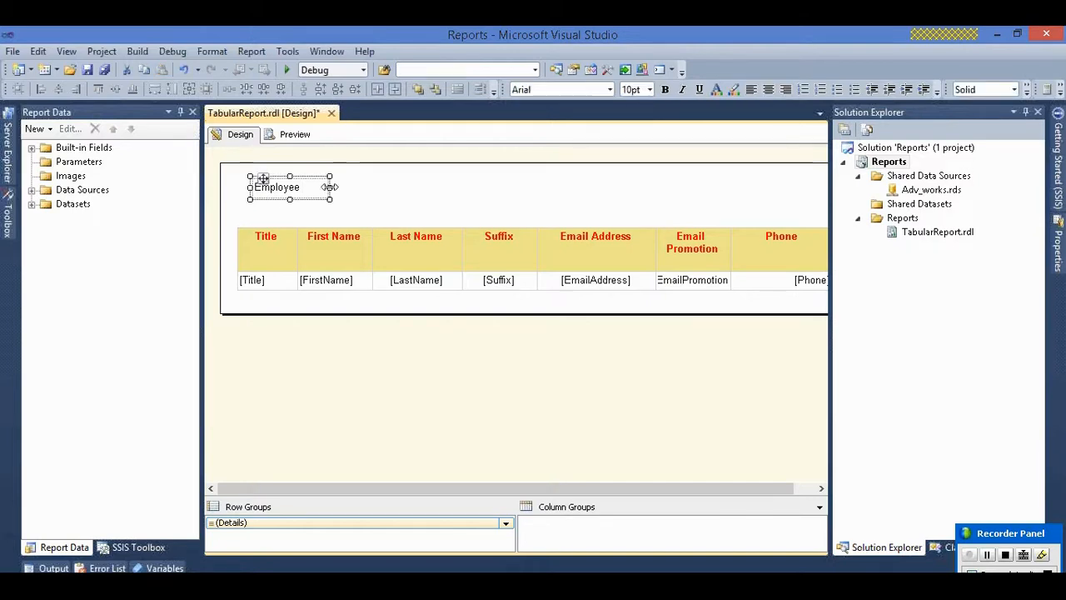
drag(330, 188, 605, 178)
drag(262, 180, 231, 179)
- Move the table to the left edge of the report body, aligned with the Employee Information text box
click(254, 240)
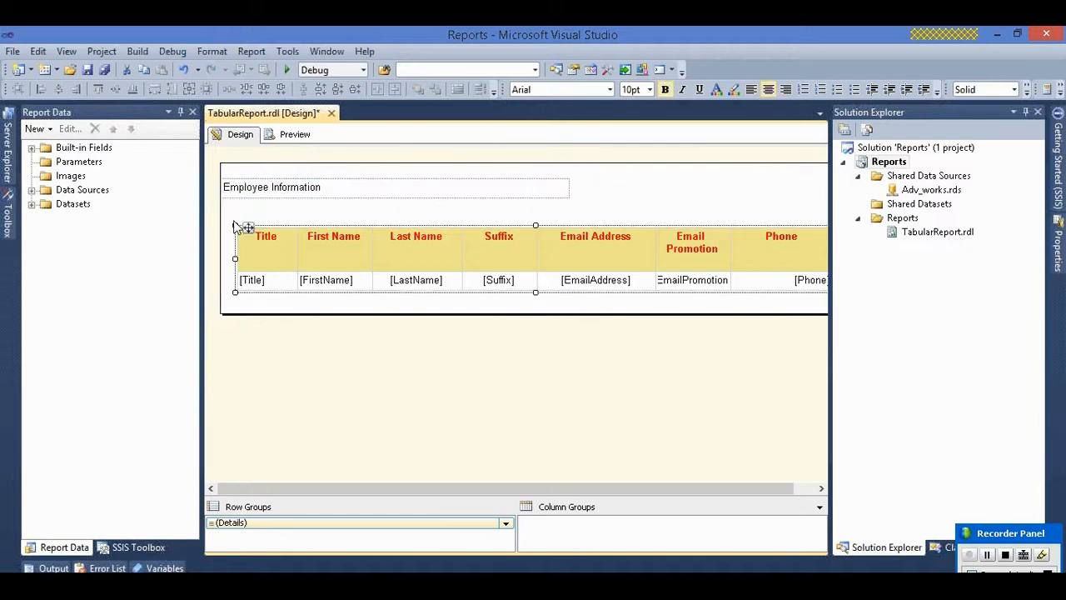
drag(249, 227, 231, 226)
click(262, 268)
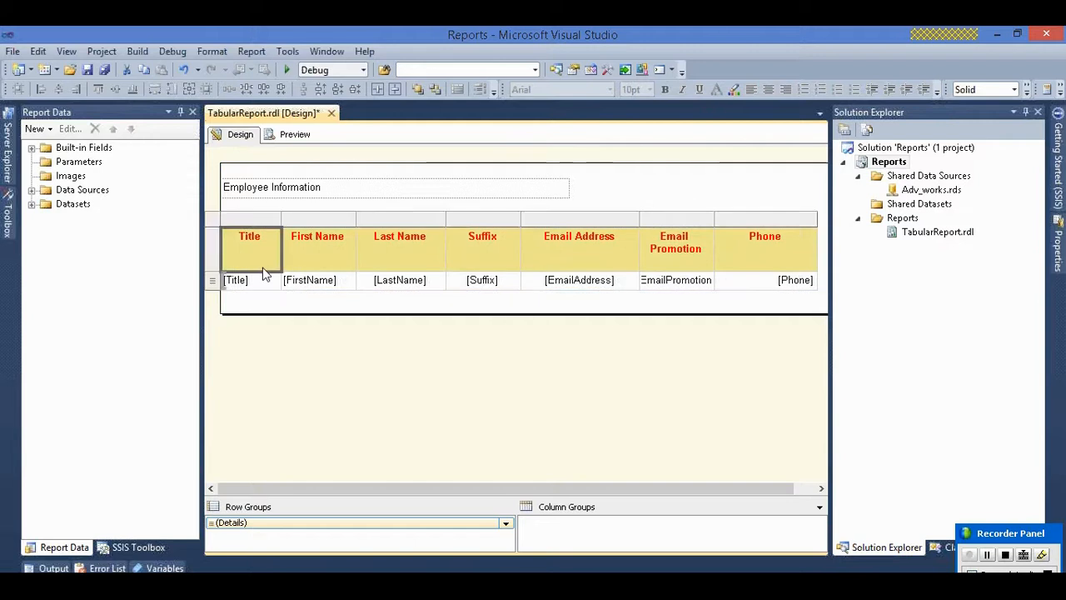
click(262, 300)
click(230, 207)
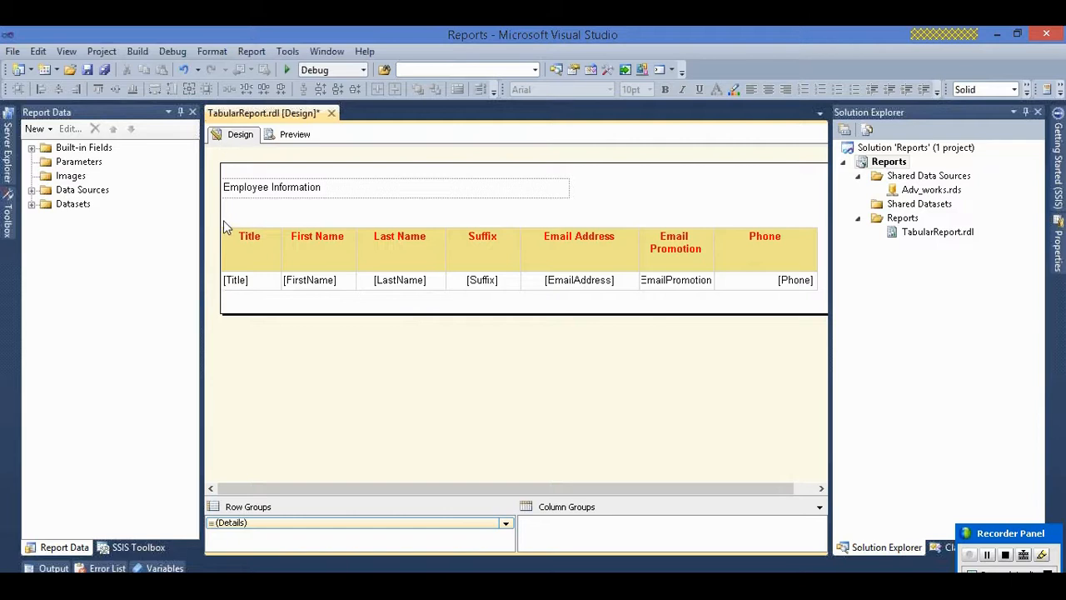
click(231, 181)
mouse_move(230, 175)
mouse_down()
mouse_move(273, 177)
mouse_move(232, 180)
mouse_up()
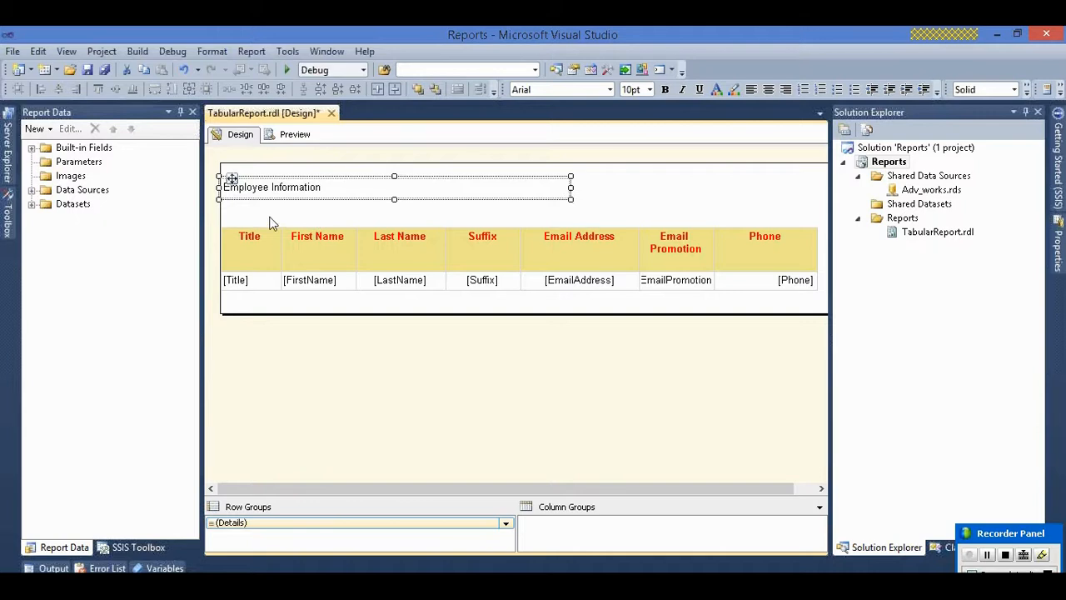
click(314, 219)
- Make the whole Employee Information title text bold
double_click(247, 186)
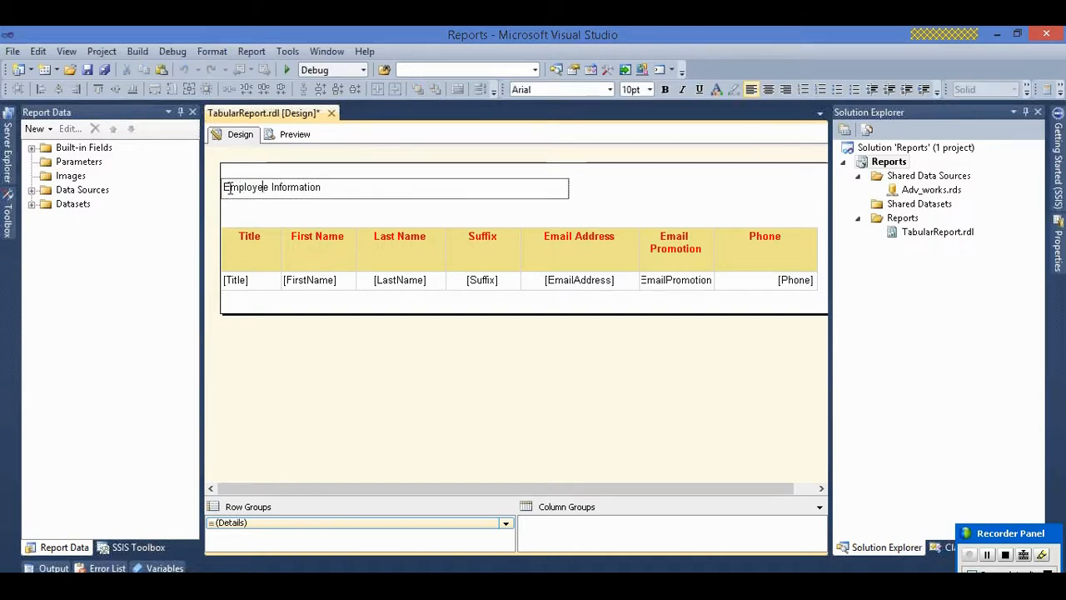
key(ctrl+a)
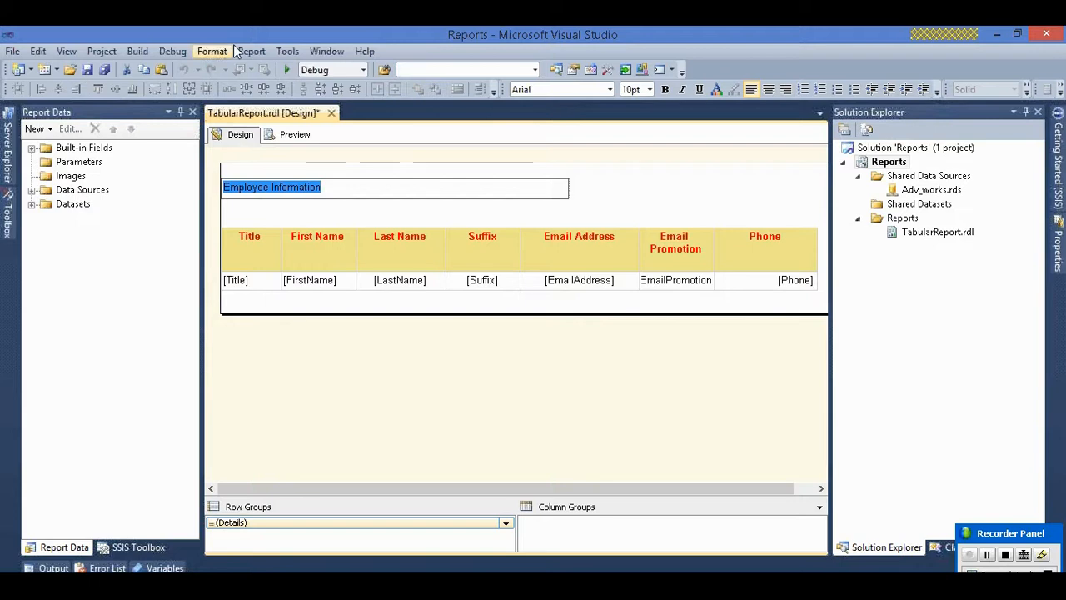
click(207, 55)
mouse_move(214, 106)
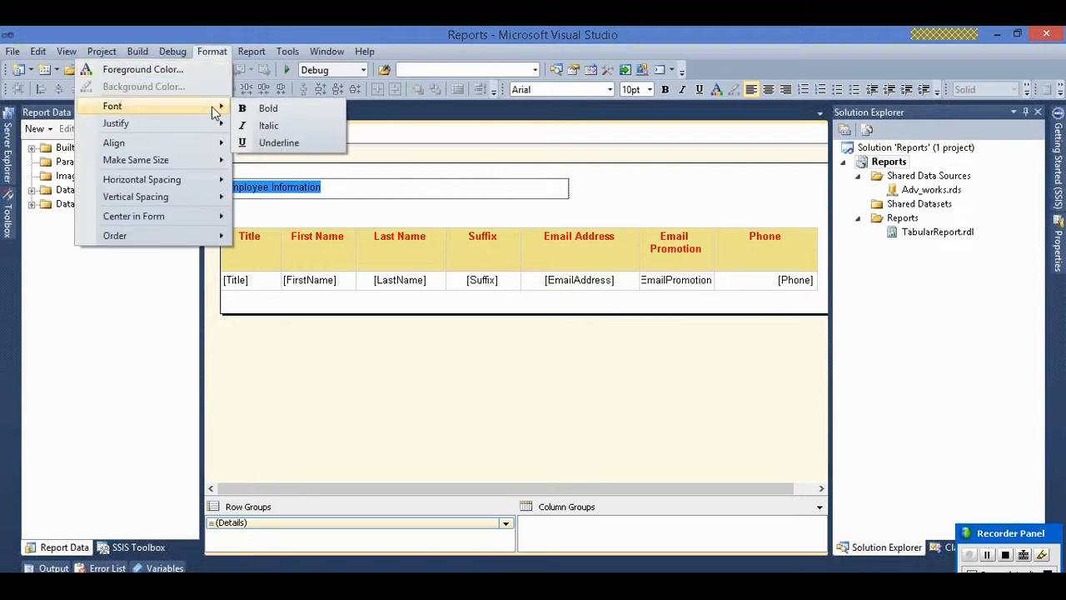
click(265, 109)
click(280, 206)
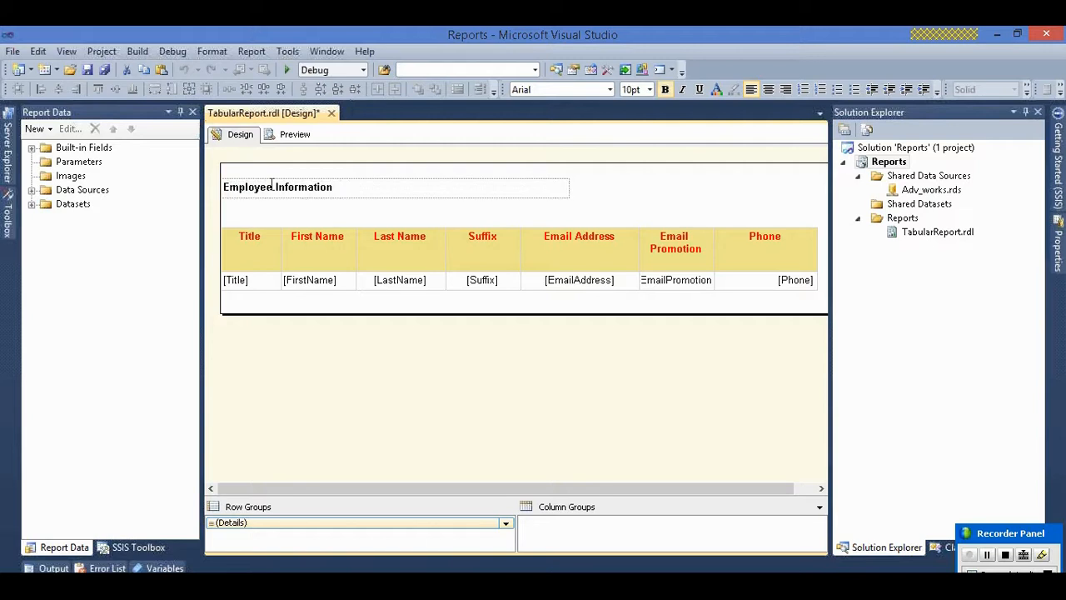
- Open the Employee Information text box's properties and examine its number formatting categories and the horizontal and vertical alignment choices
click(280, 198)
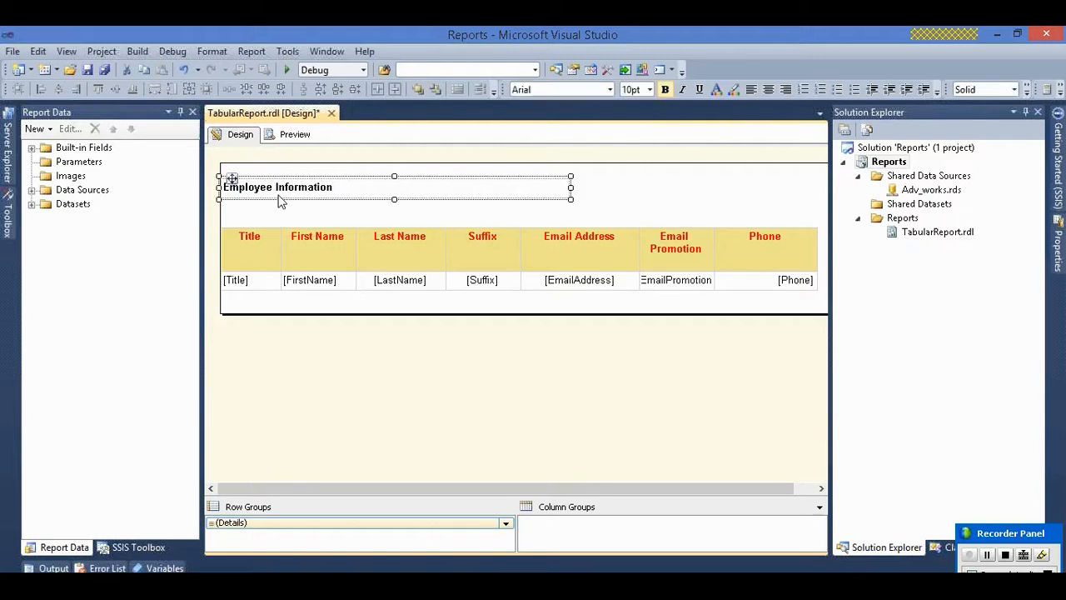
right_click(281, 198)
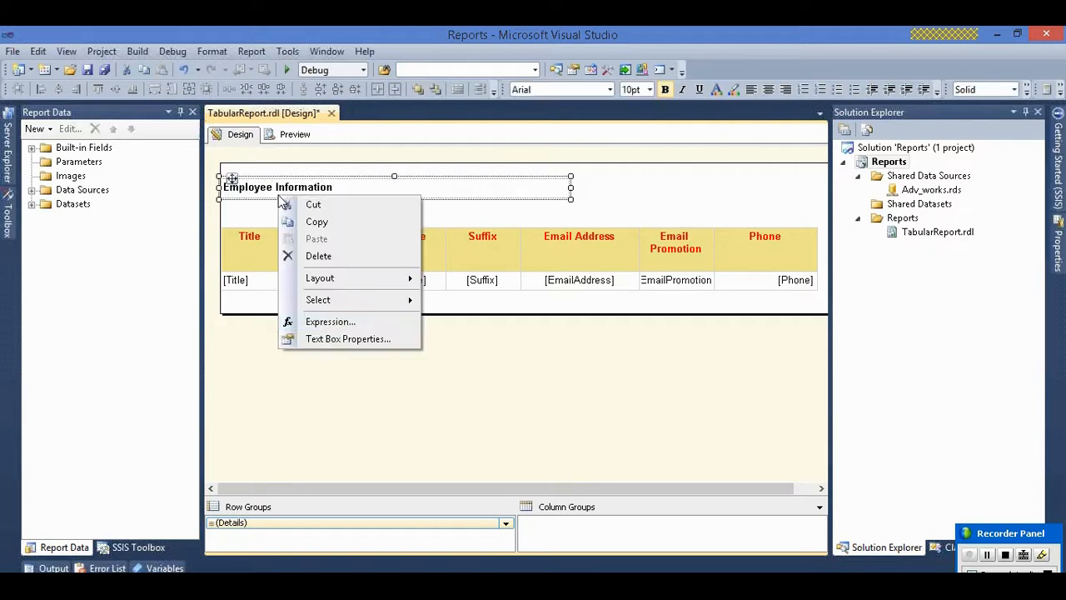
click(341, 339)
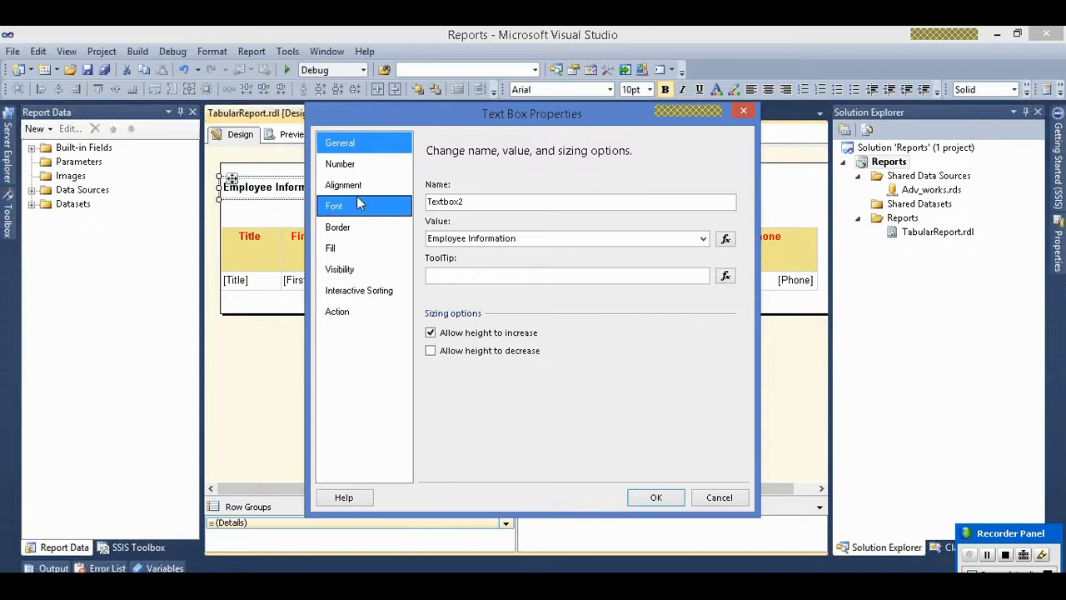
click(356, 166)
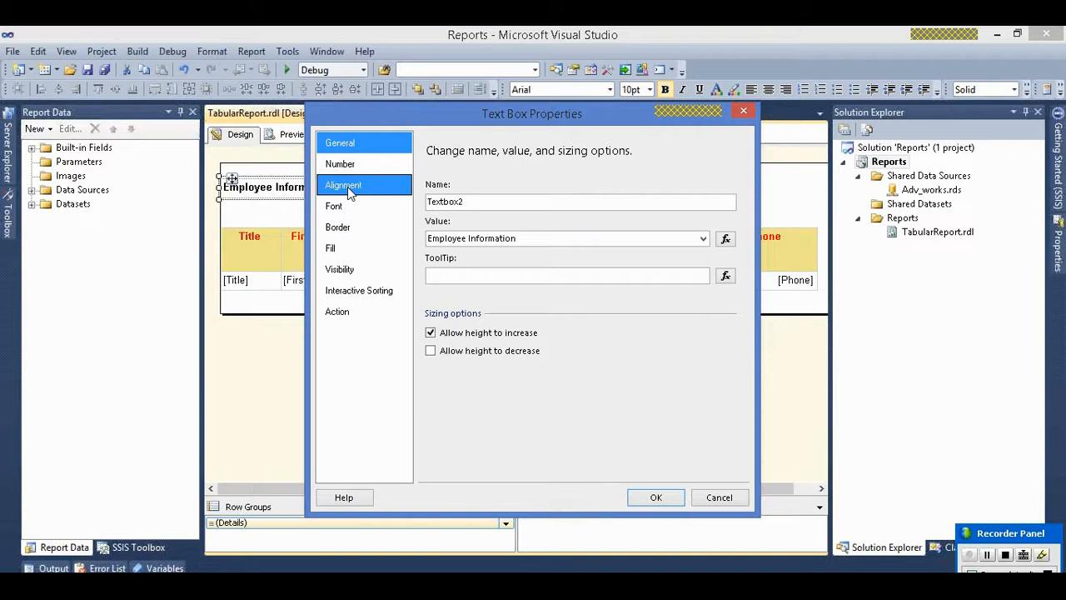
click(349, 171)
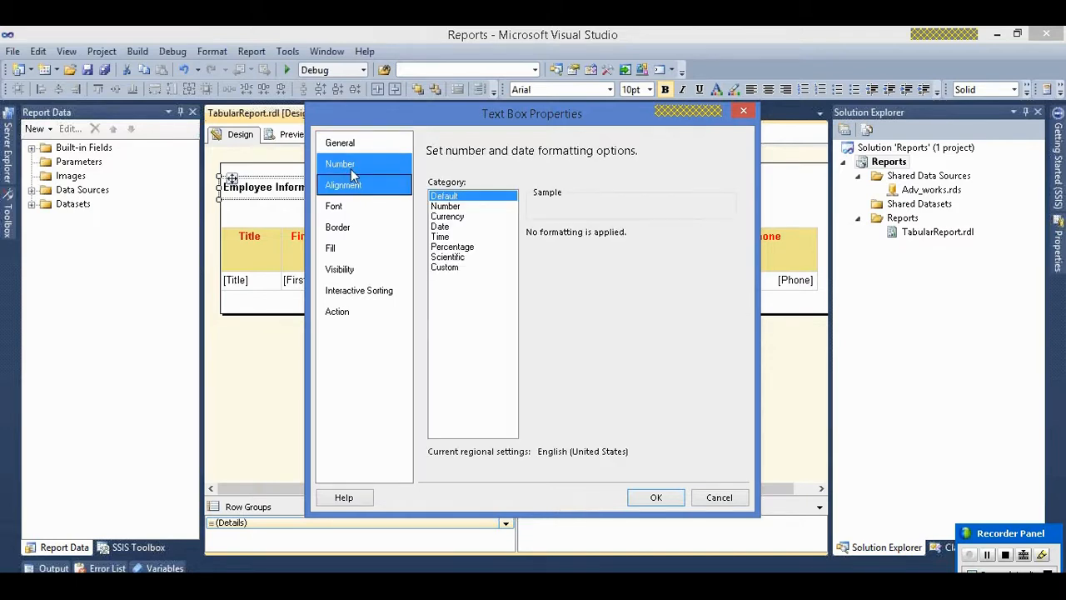
click(351, 185)
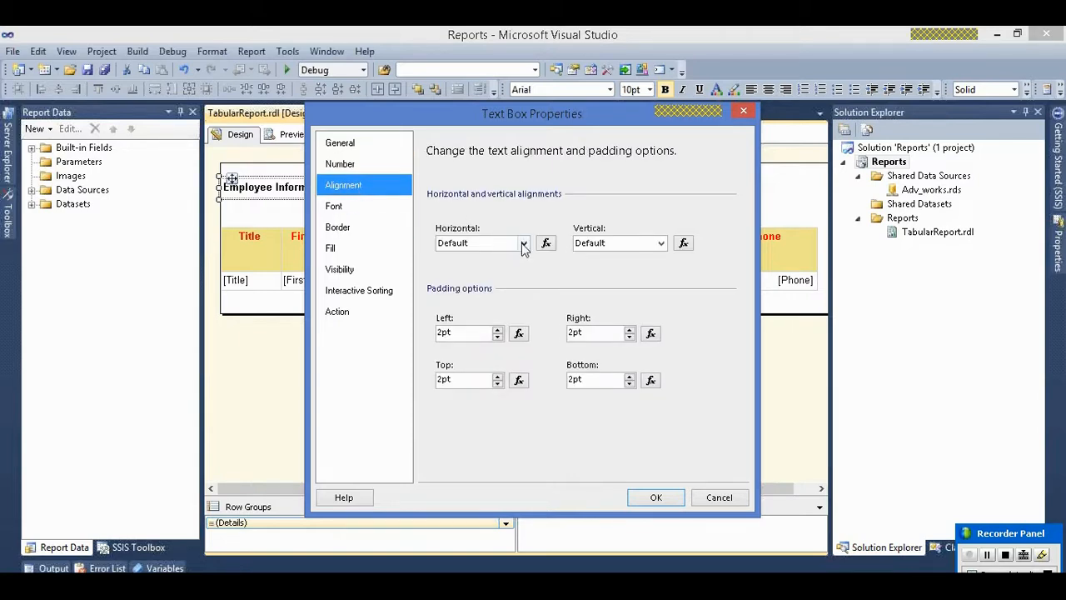
click(523, 243)
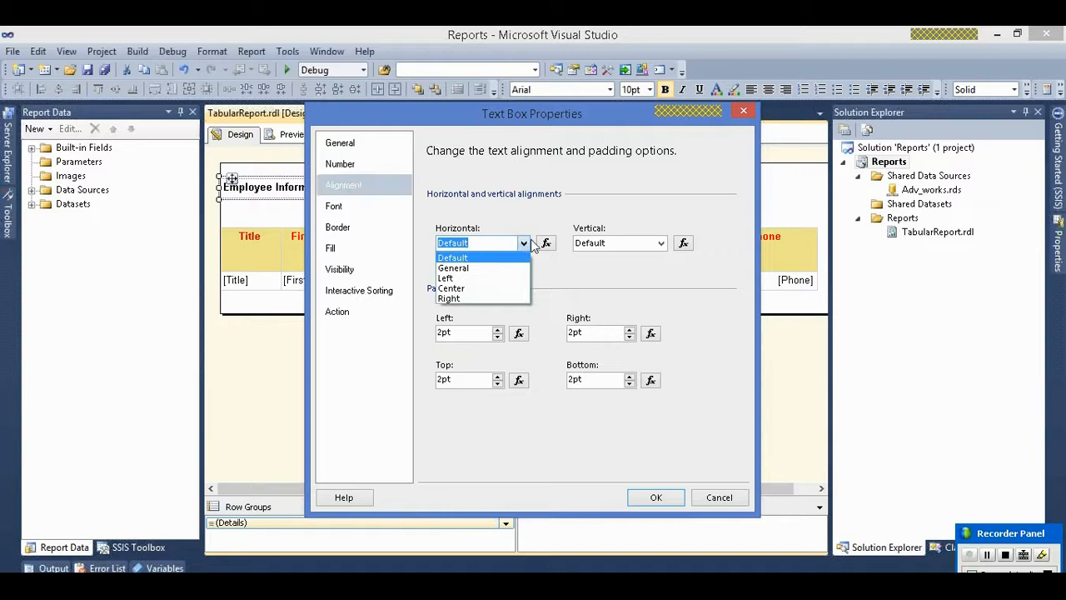
click(523, 243)
click(661, 244)
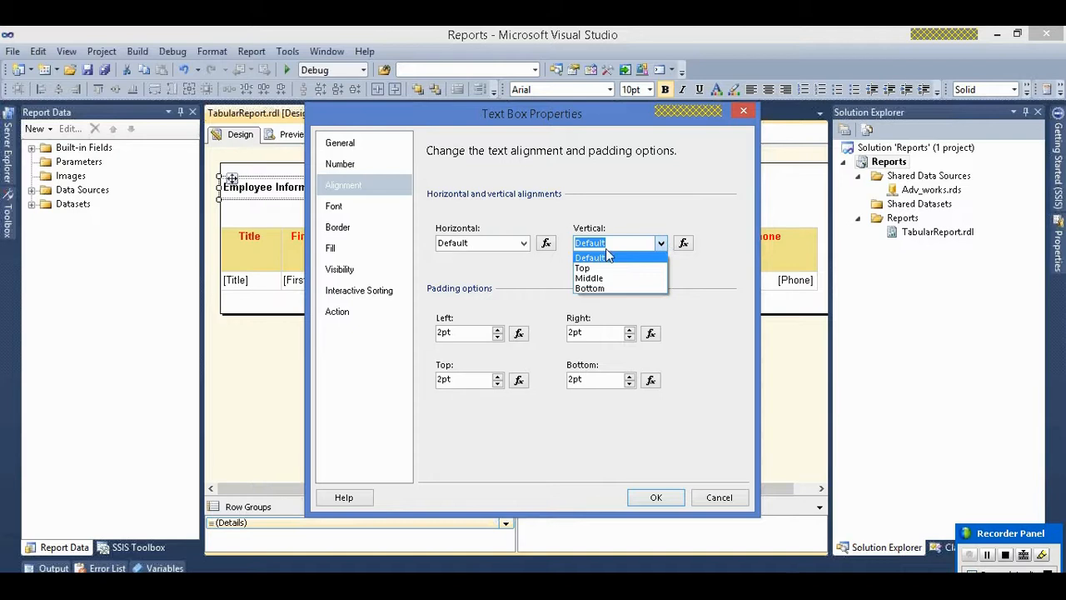
click(477, 260)
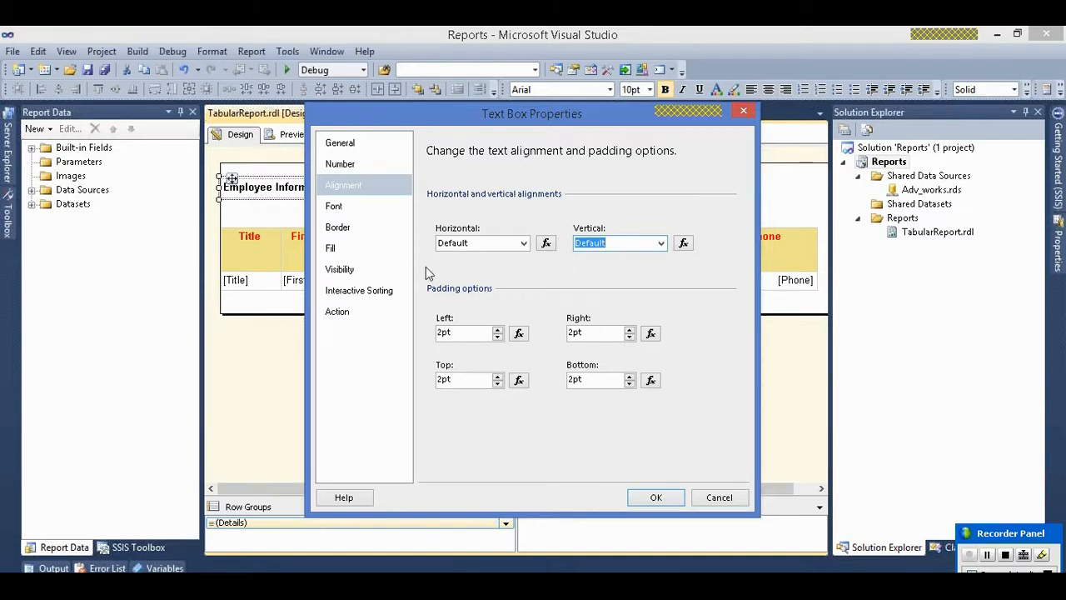
- Review the font, border, fill and visibility options for the Employee Information text box
click(361, 204)
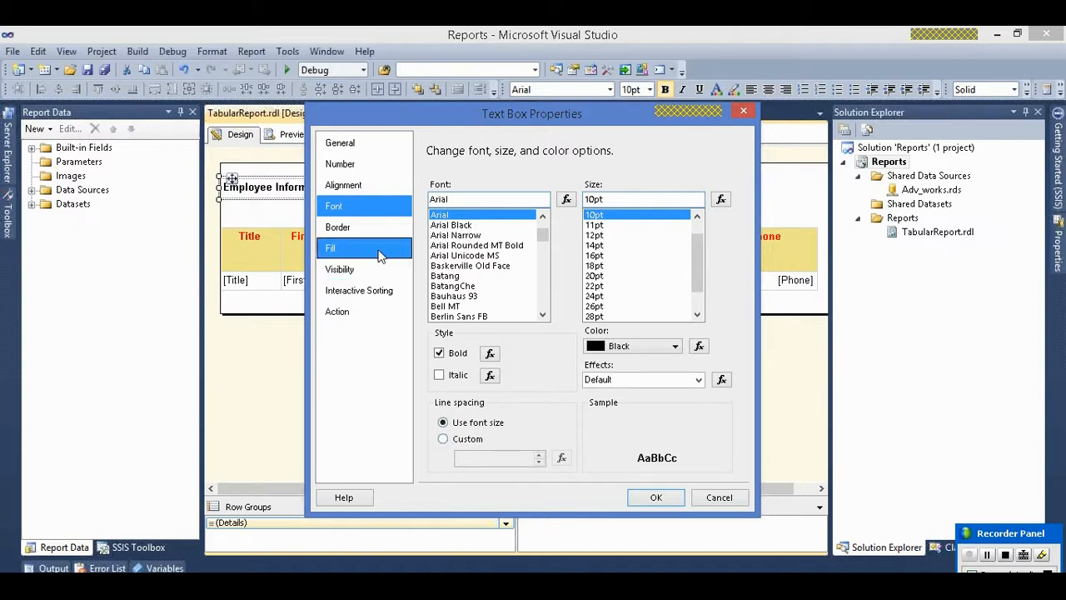
click(352, 231)
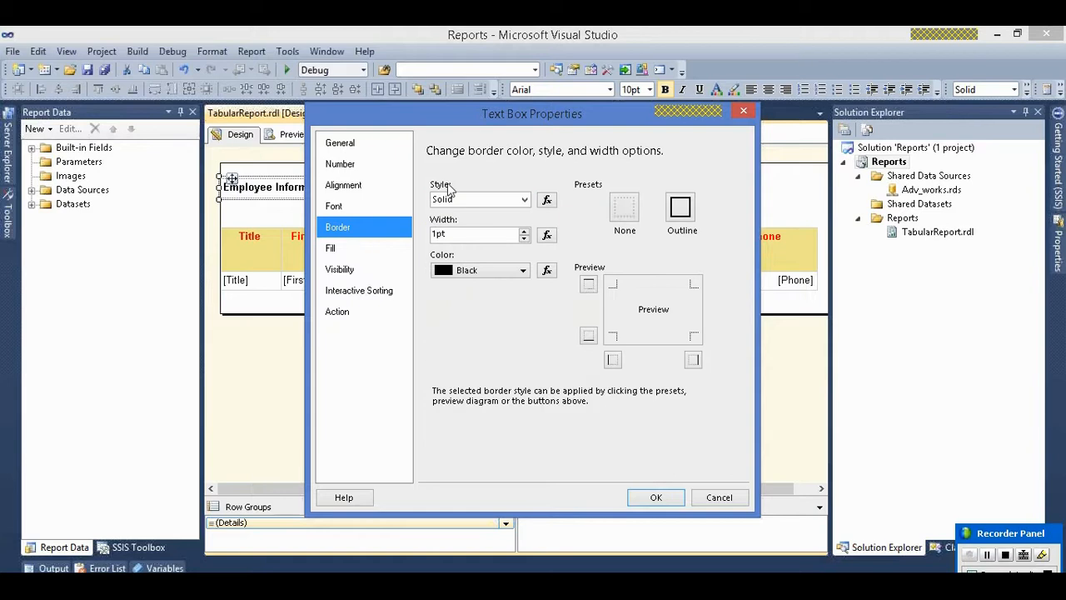
click(357, 241)
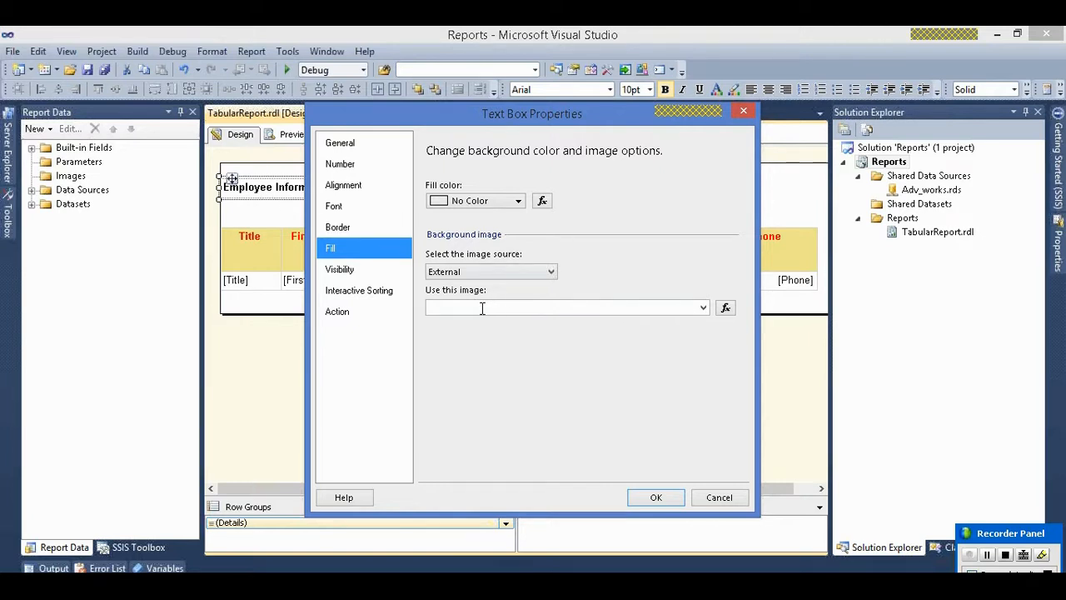
click(360, 269)
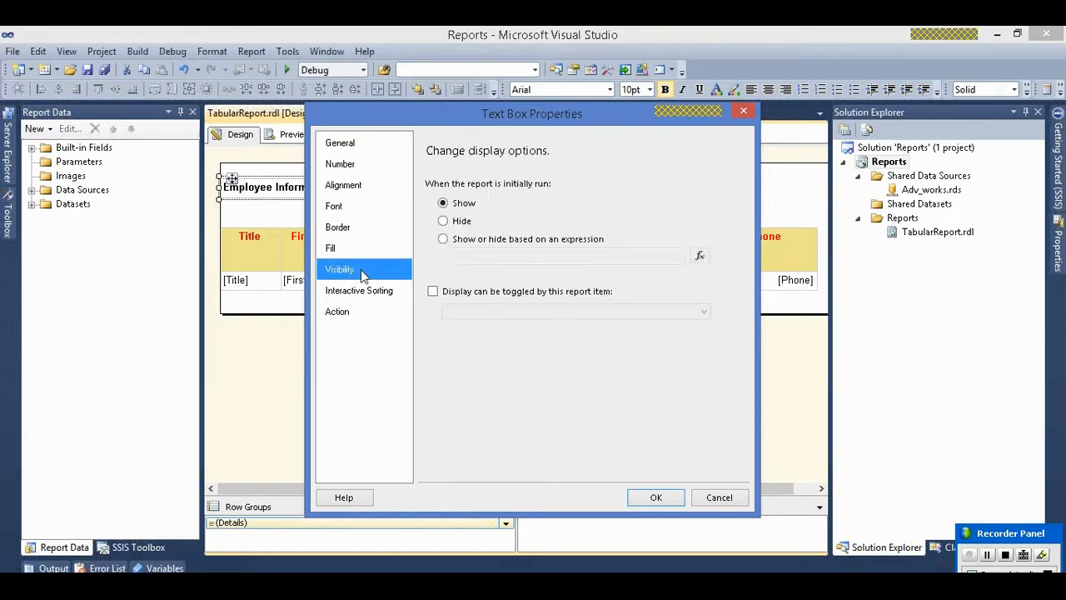
click(354, 226)
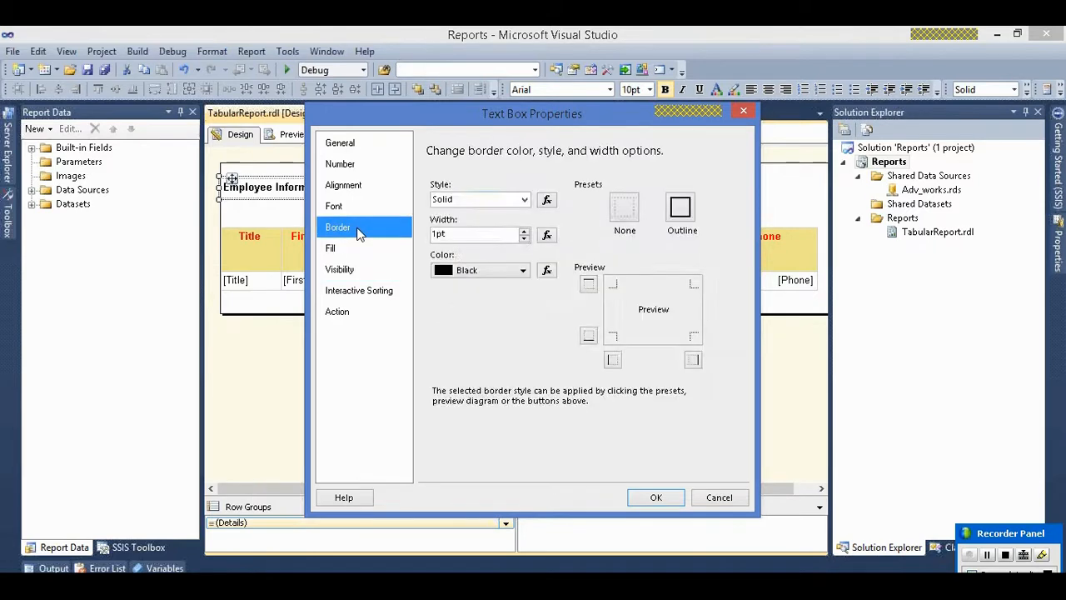
click(349, 212)
click(352, 227)
click(350, 205)
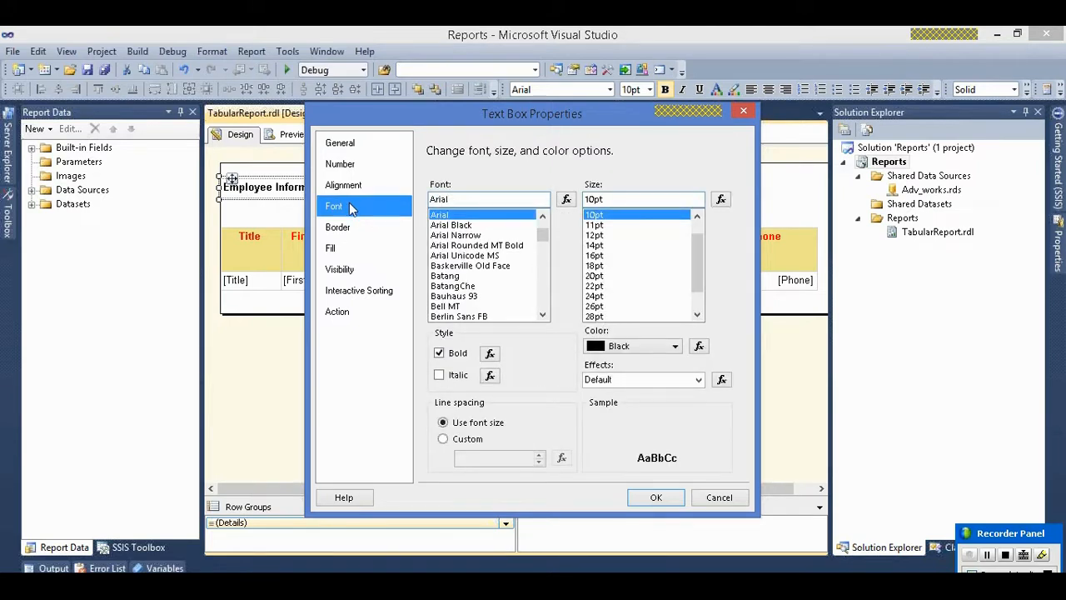
click(351, 226)
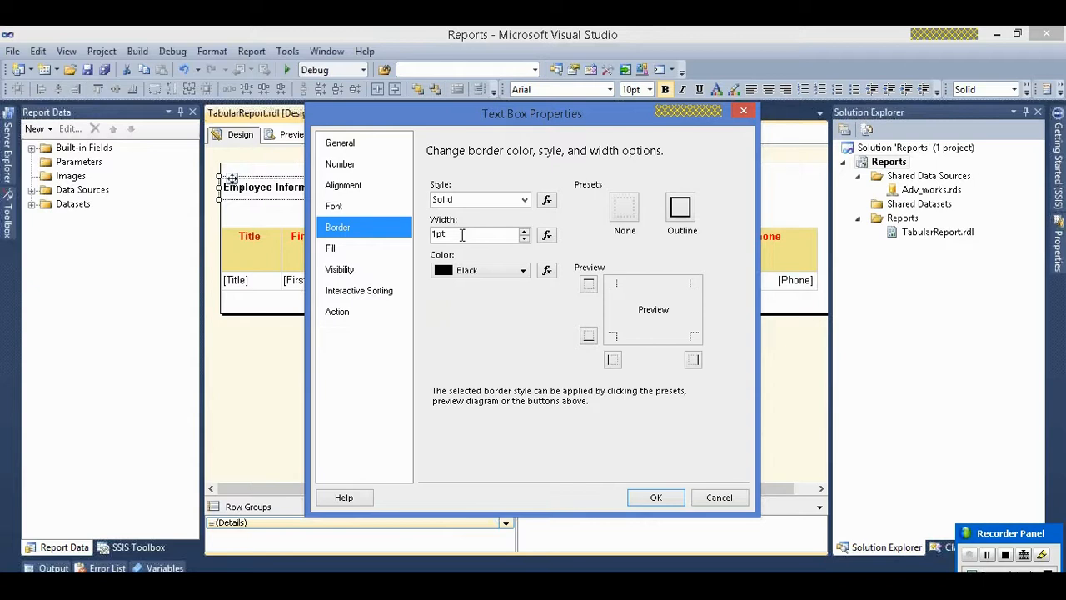
- Check the Employee Information text box's fill, visibility and interactive sorting options, and close its properties
click(356, 254)
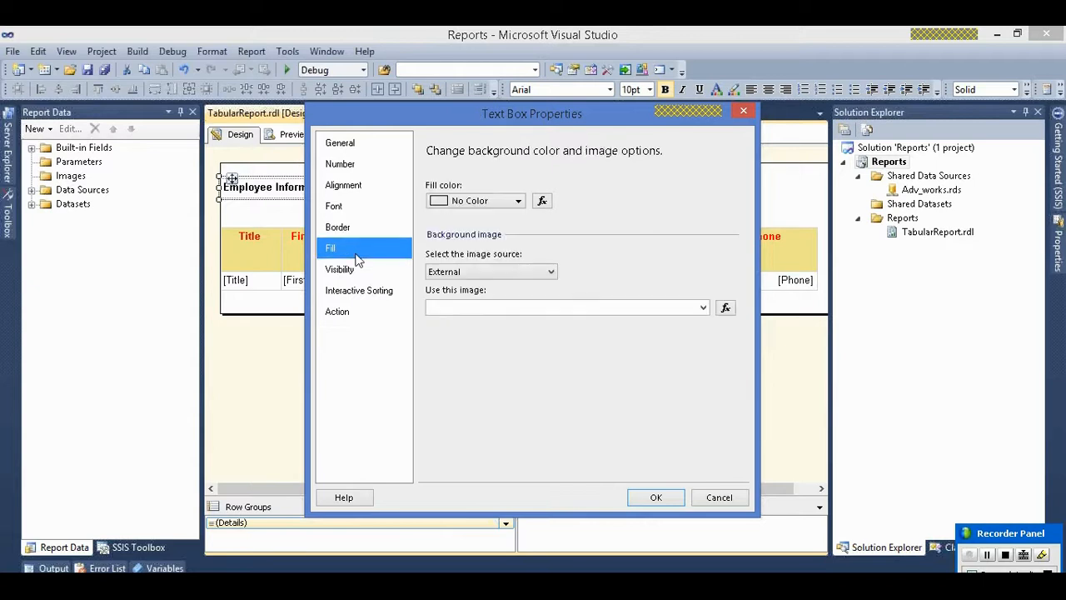
click(358, 265)
click(364, 291)
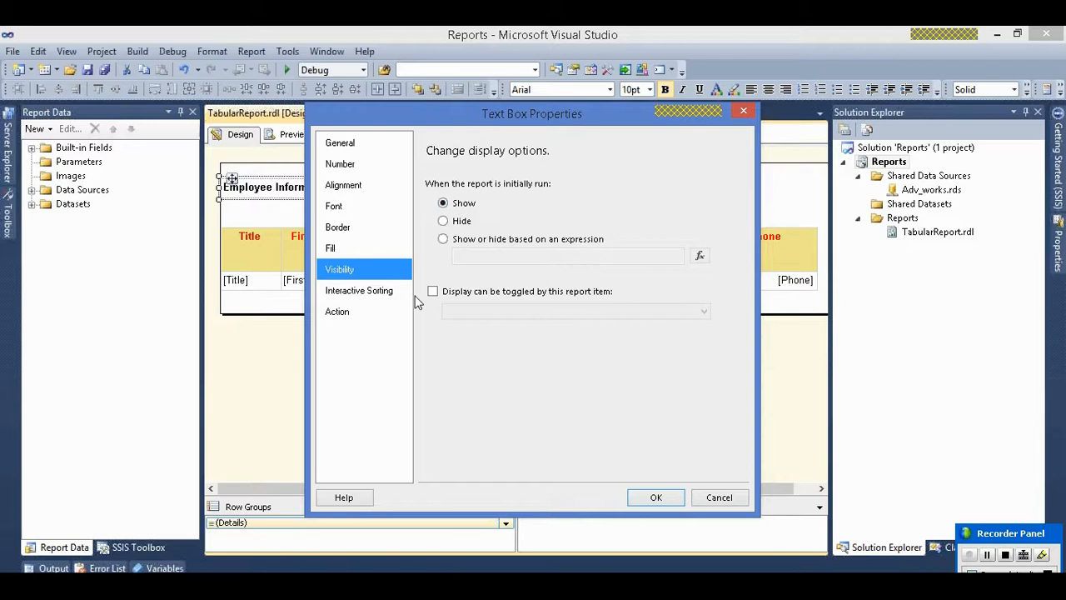
click(368, 291)
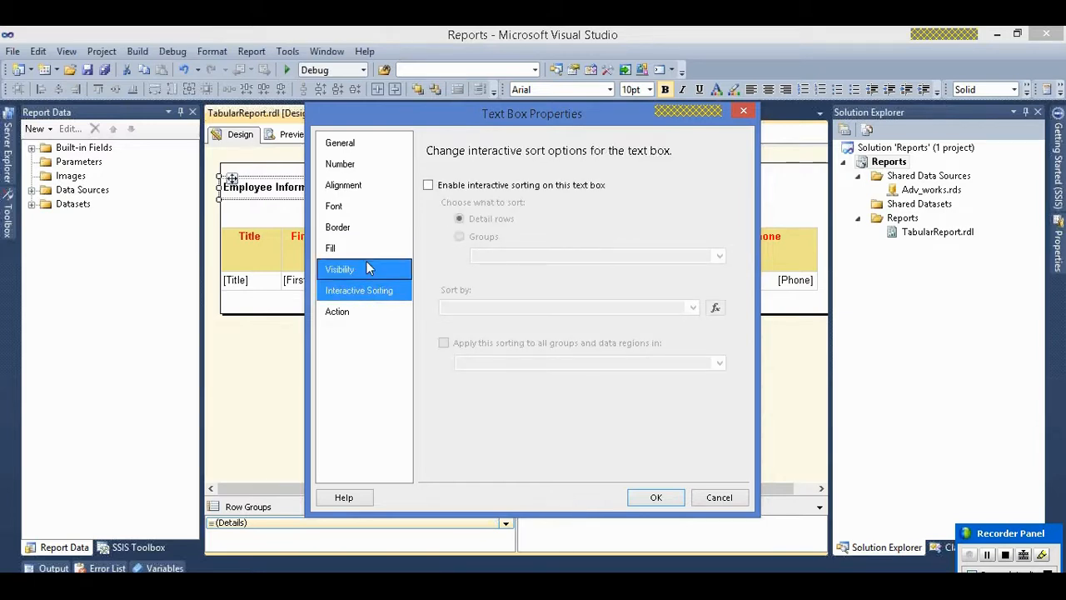
click(368, 269)
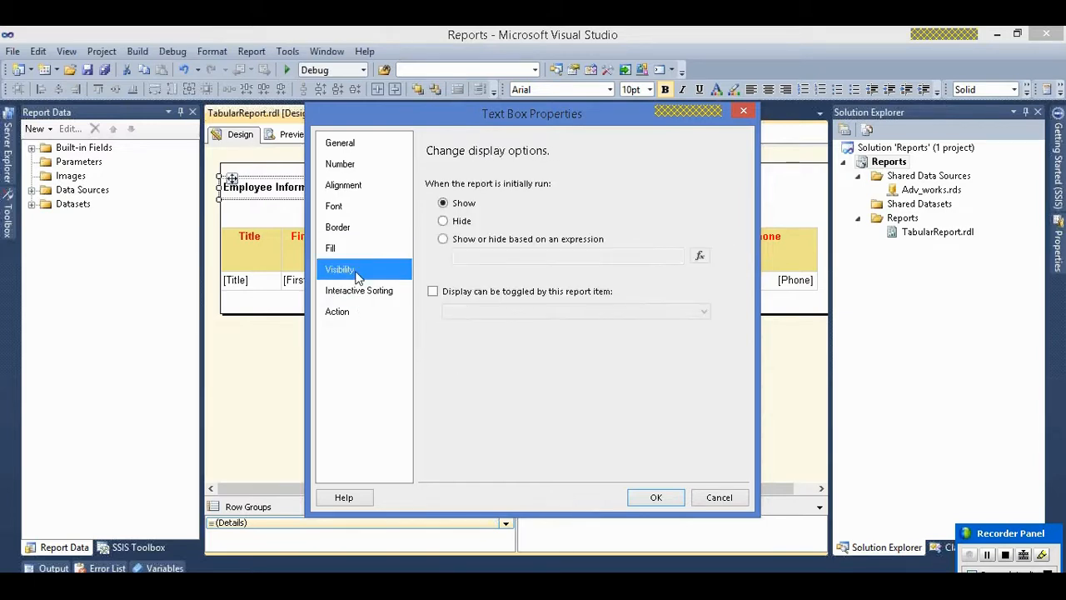
click(353, 228)
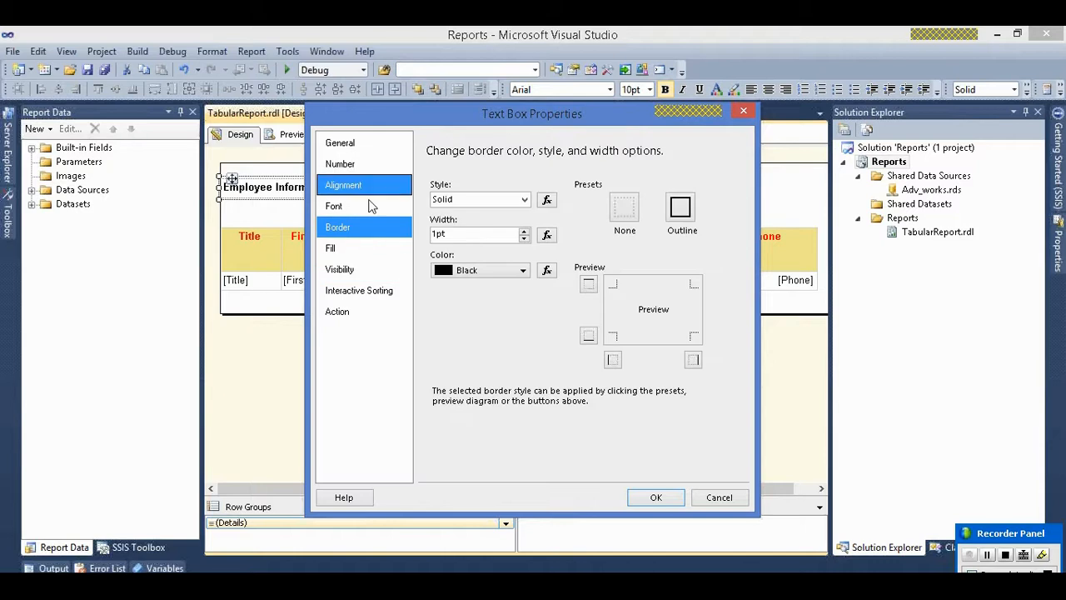
click(671, 498)
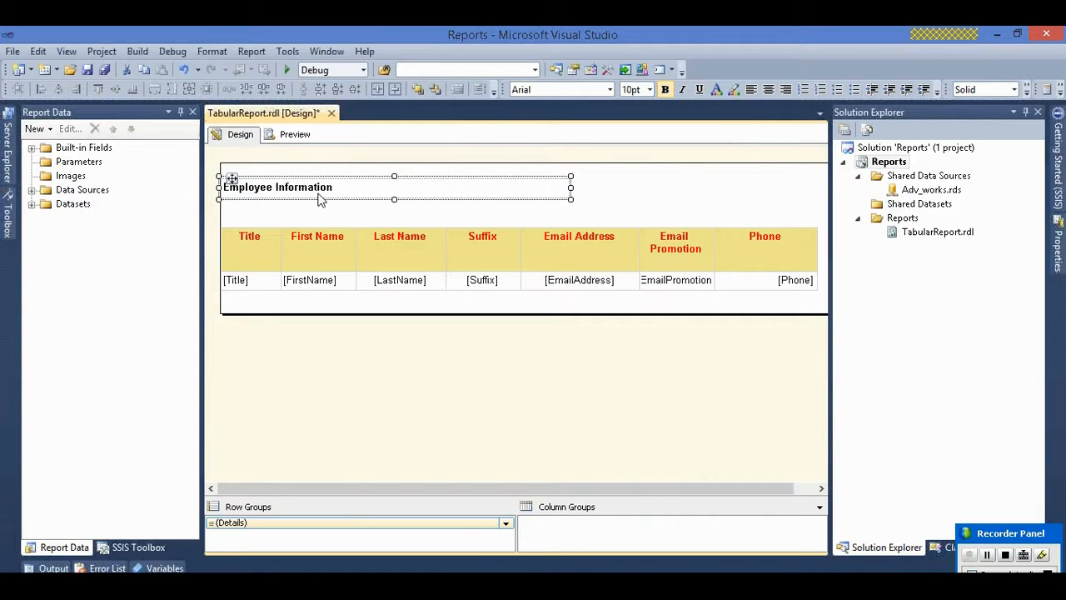
- Examine the font settings in the text box properties of the table's [Title] detail cell, and close them without changes
click(271, 279)
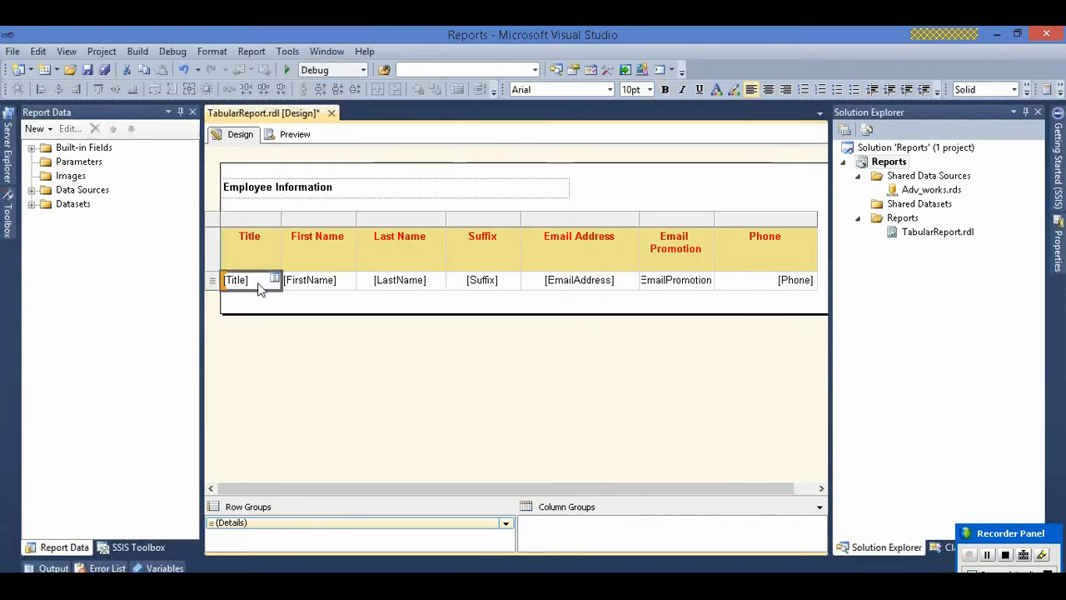
right_click(260, 288)
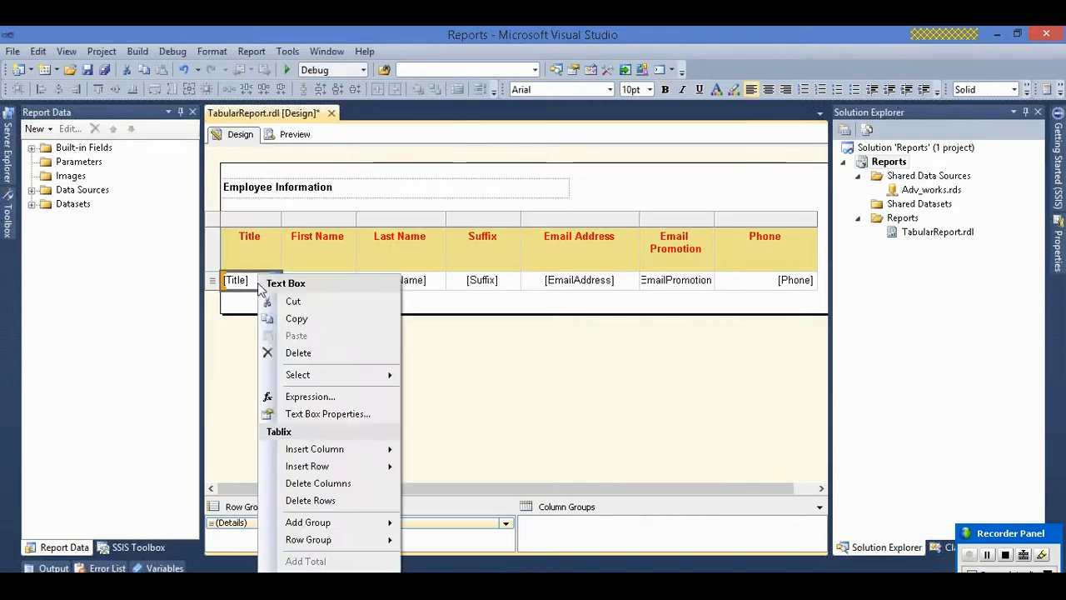
click(305, 414)
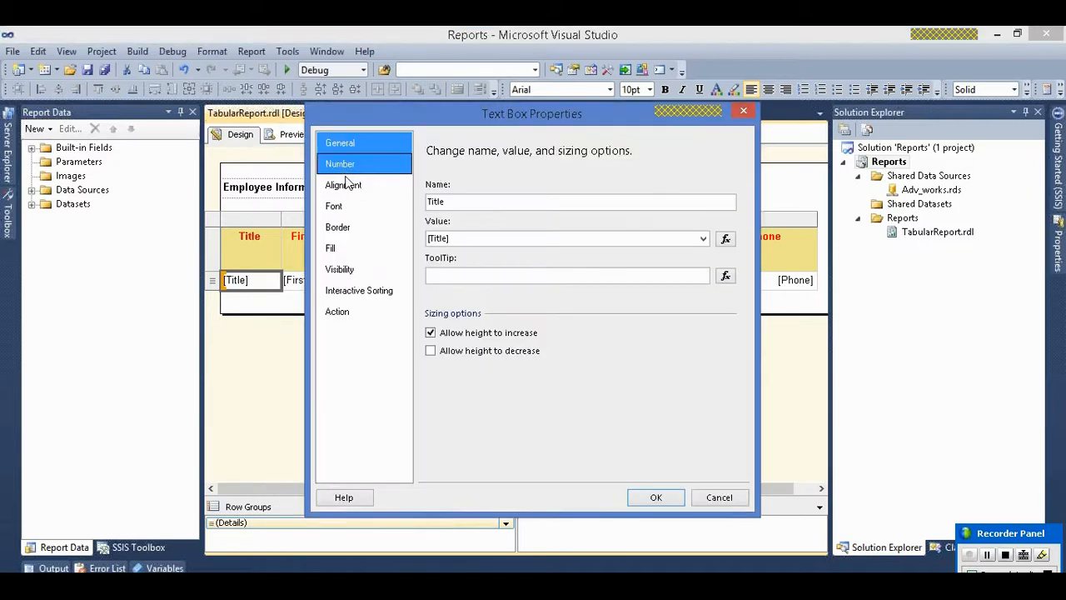
click(345, 213)
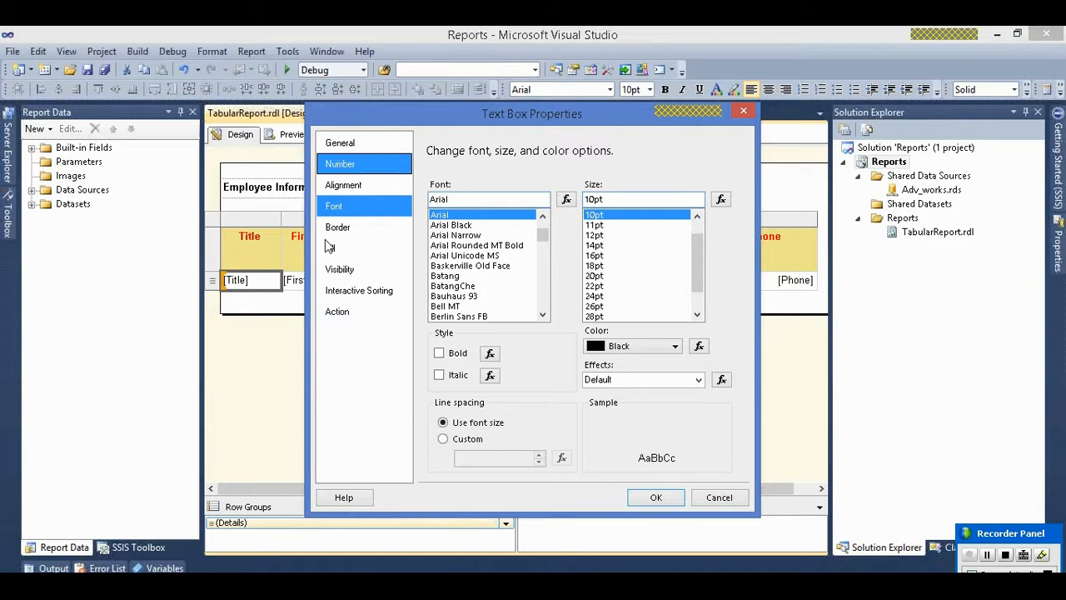
click(722, 500)
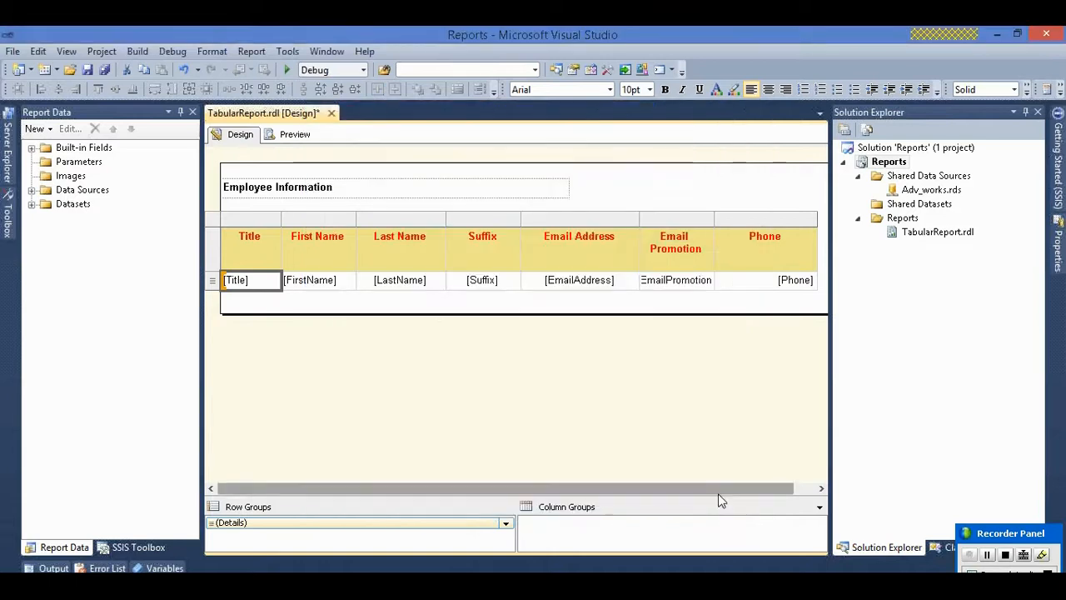
- Open the text box properties of the [Phone] detail cell and examine its Number and Date formatting options
drag(706, 486, 727, 487)
right_click(734, 285)
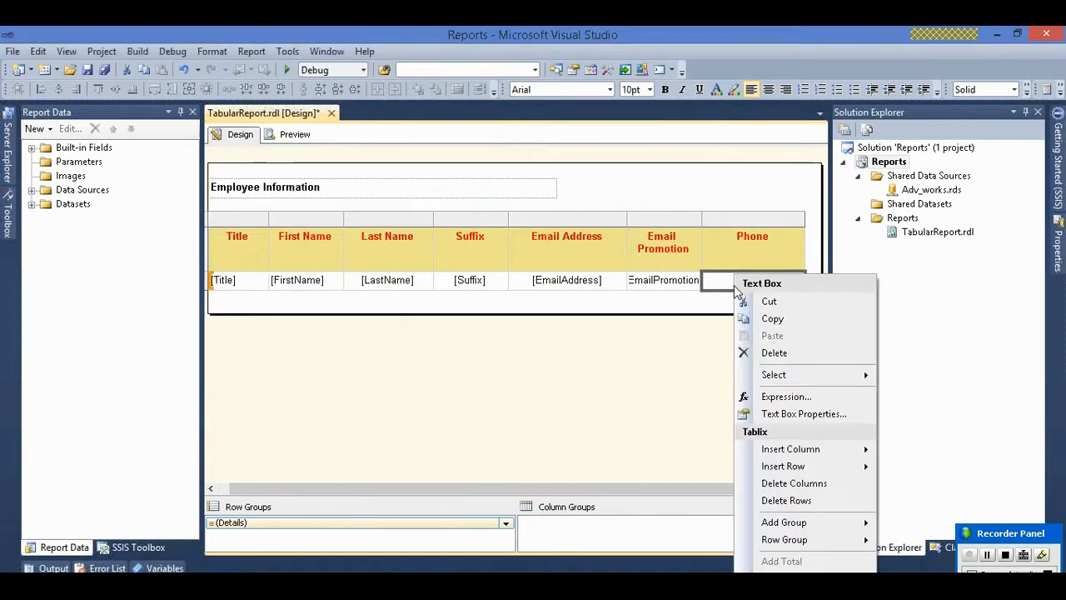
click(783, 413)
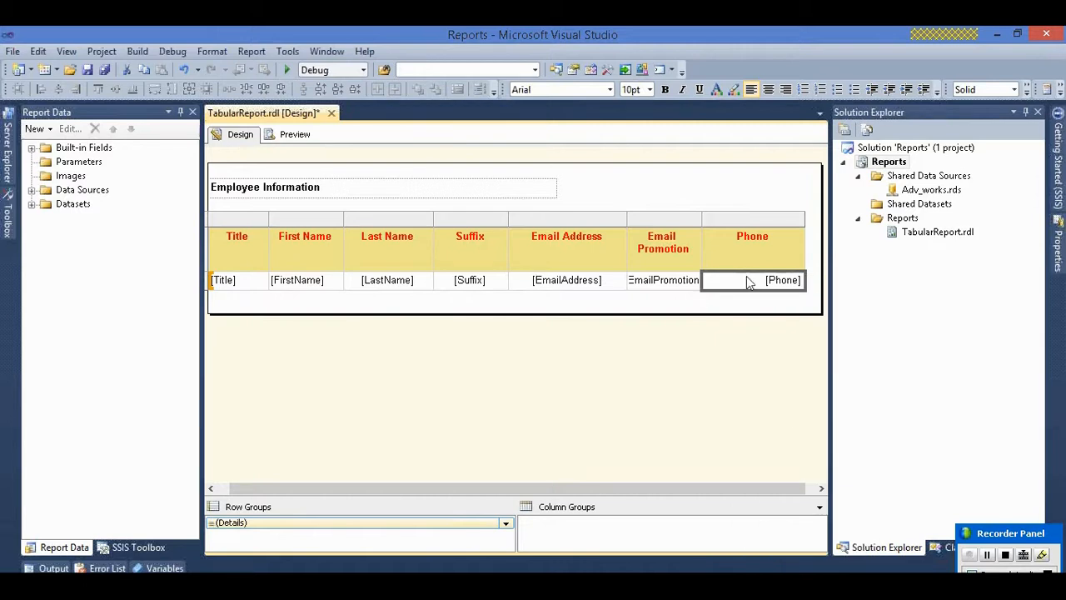
click(369, 165)
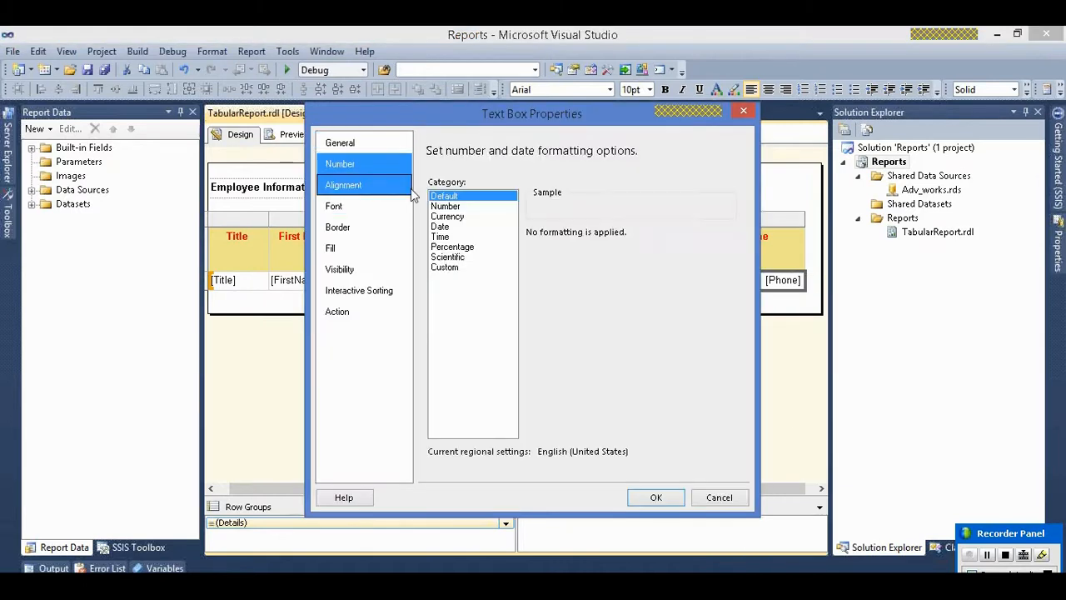
click(449, 208)
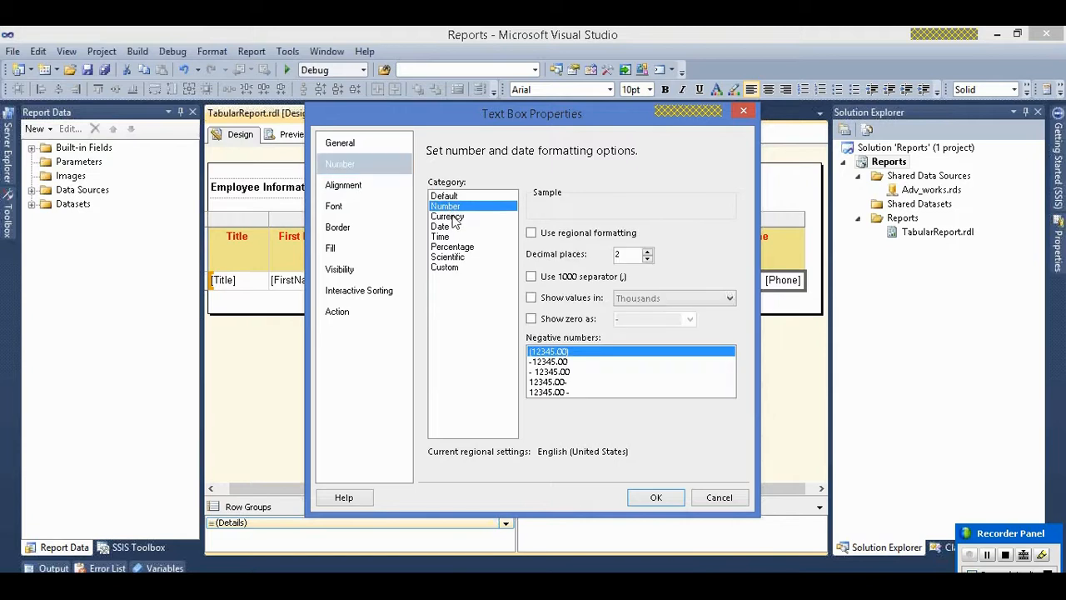
click(450, 226)
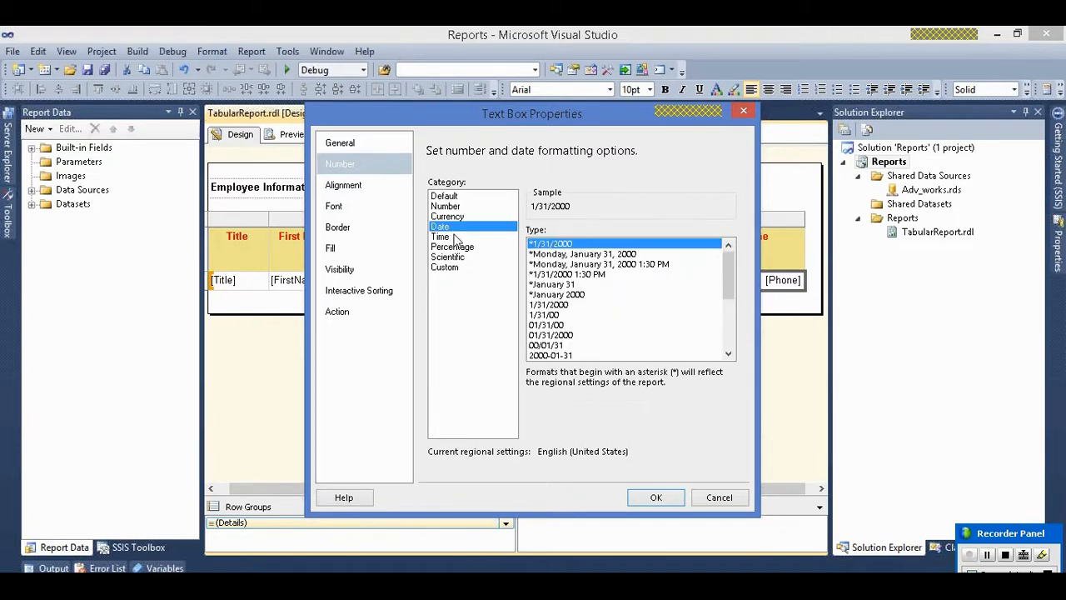
mouse_move(726, 248)
mouse_down()
mouse_move(727, 301)
mouse_move(724, 258)
mouse_up()
- Try the Number format category for the [Phone] cell, adjusting the decimal places and showing values in Billions, and switch that scaling off again
click(455, 206)
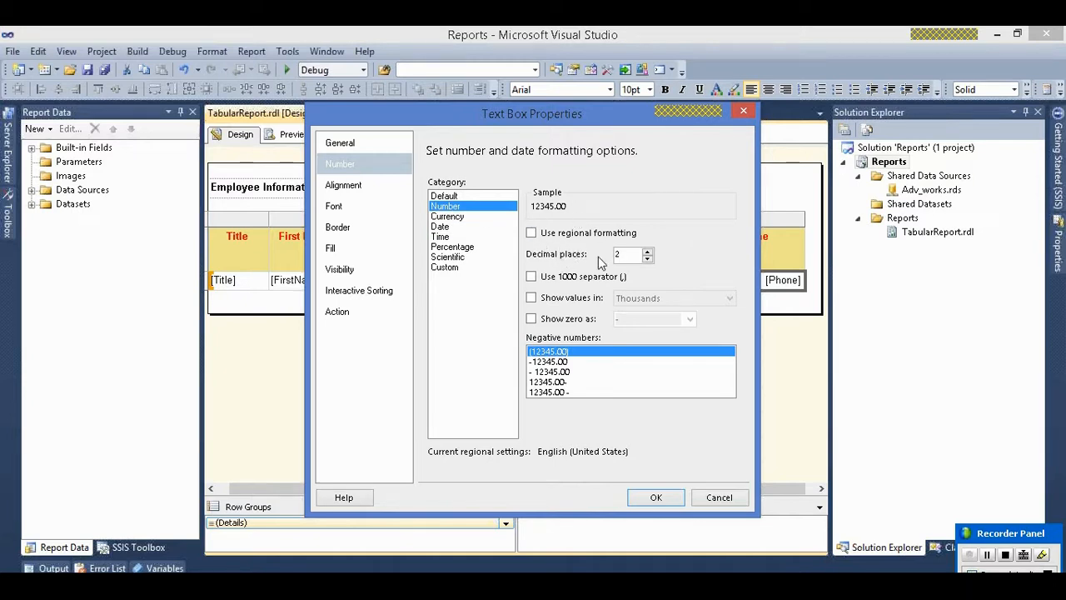
click(647, 259)
click(647, 259)
click(647, 253)
click(556, 305)
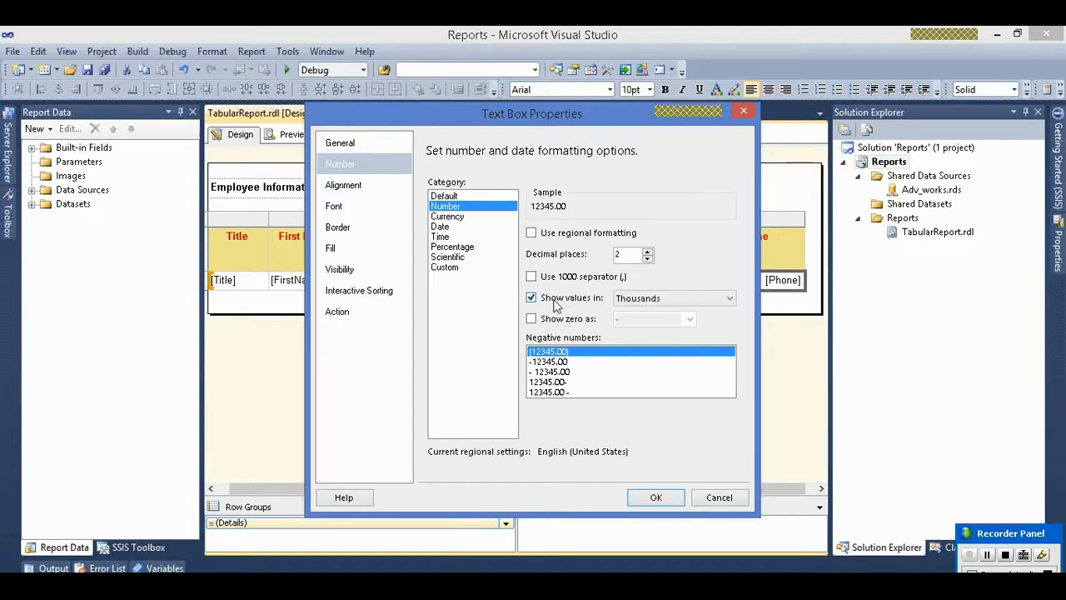
click(647, 303)
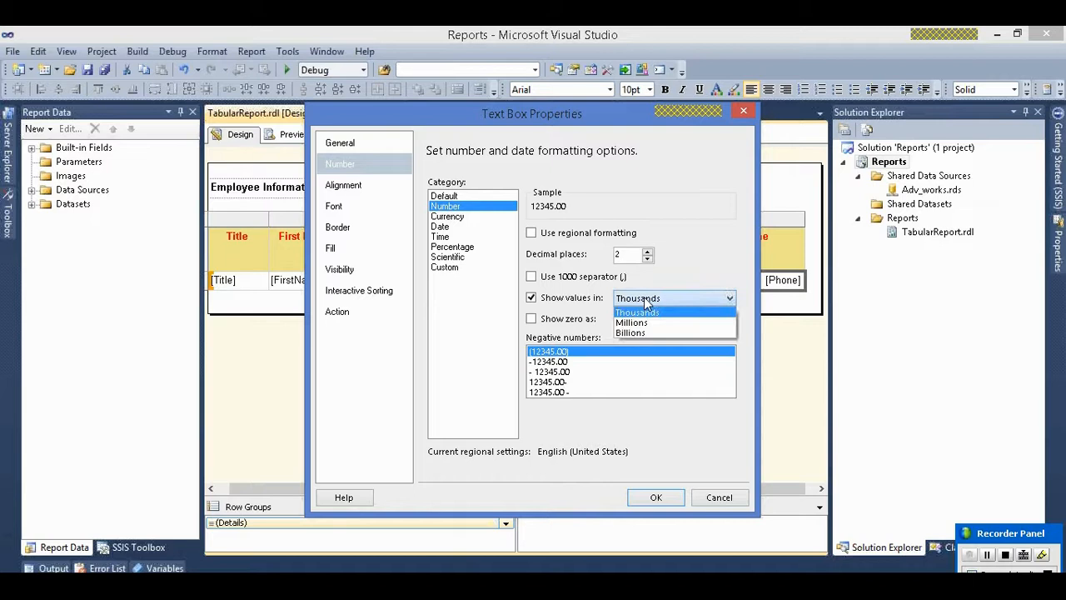
click(649, 303)
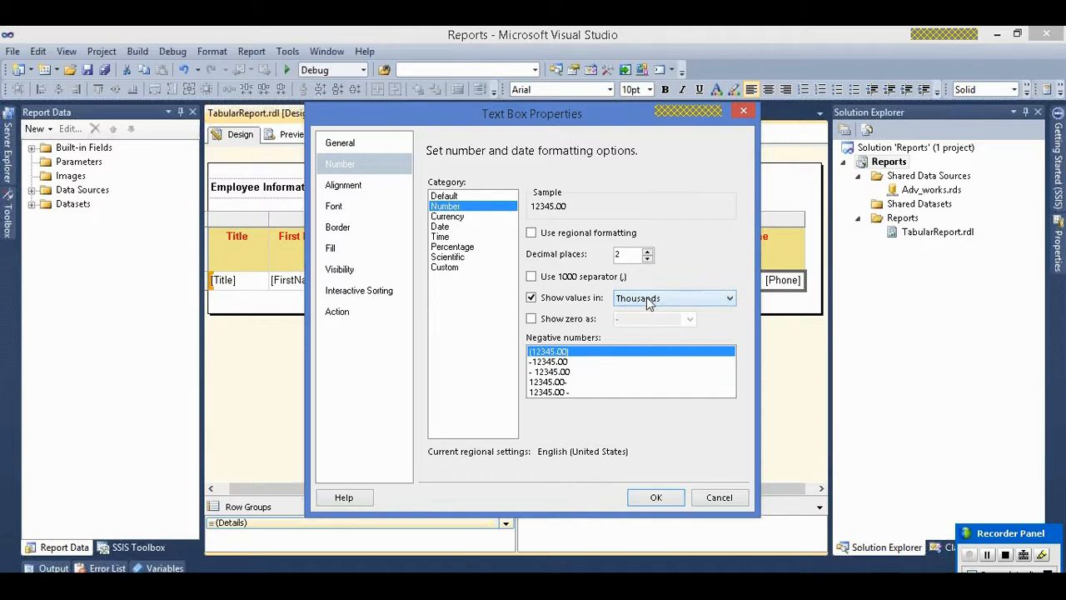
click(586, 305)
click(587, 305)
click(649, 300)
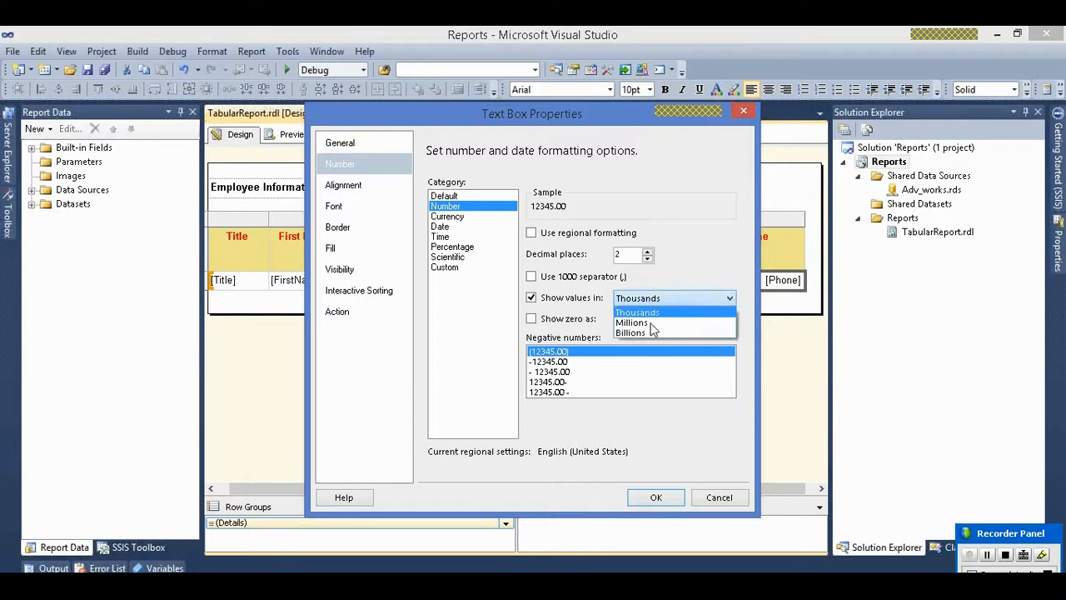
click(652, 333)
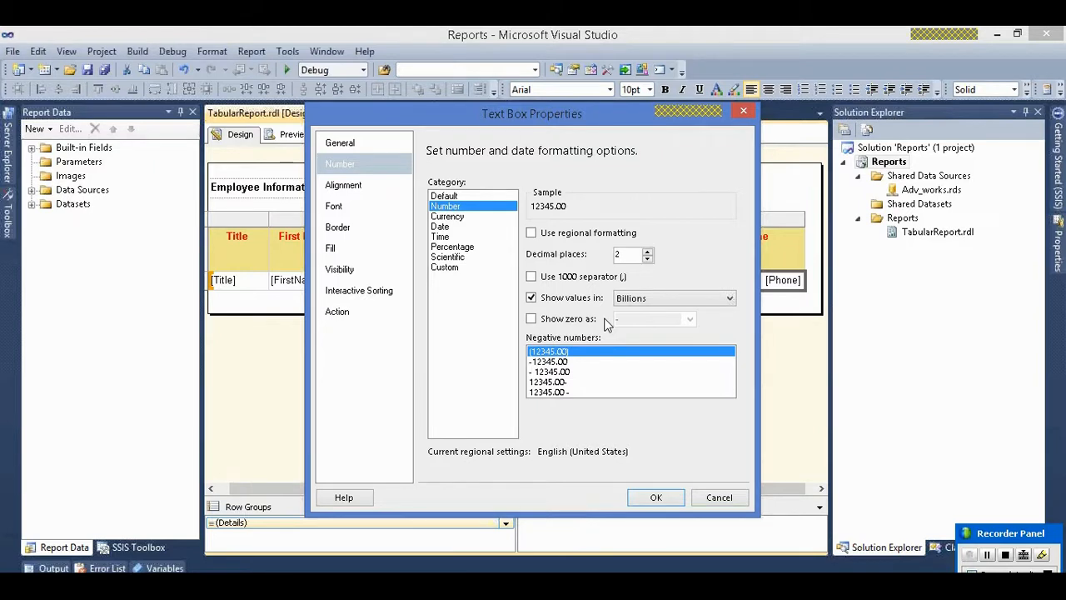
click(575, 305)
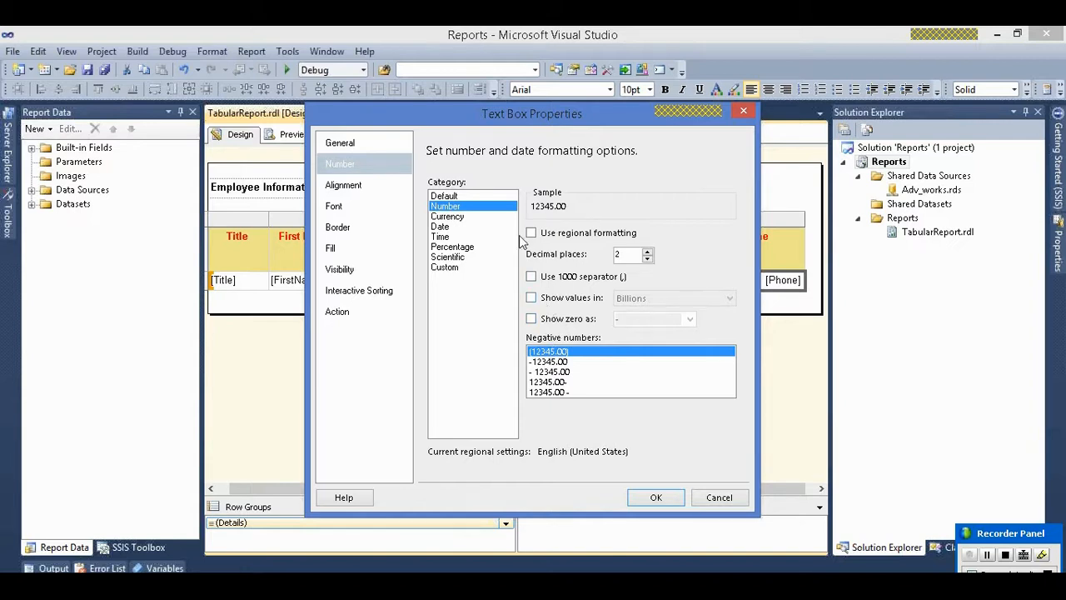
- Examine the Currency format options and symbol list, plus the Date and Time formats available for the [Phone] cell
click(465, 218)
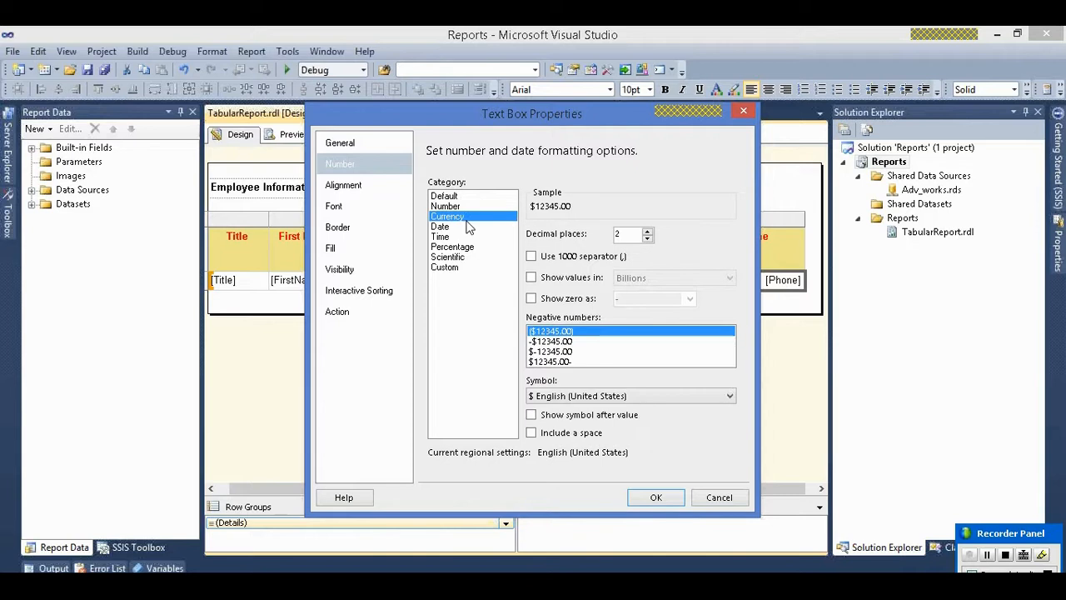
click(575, 397)
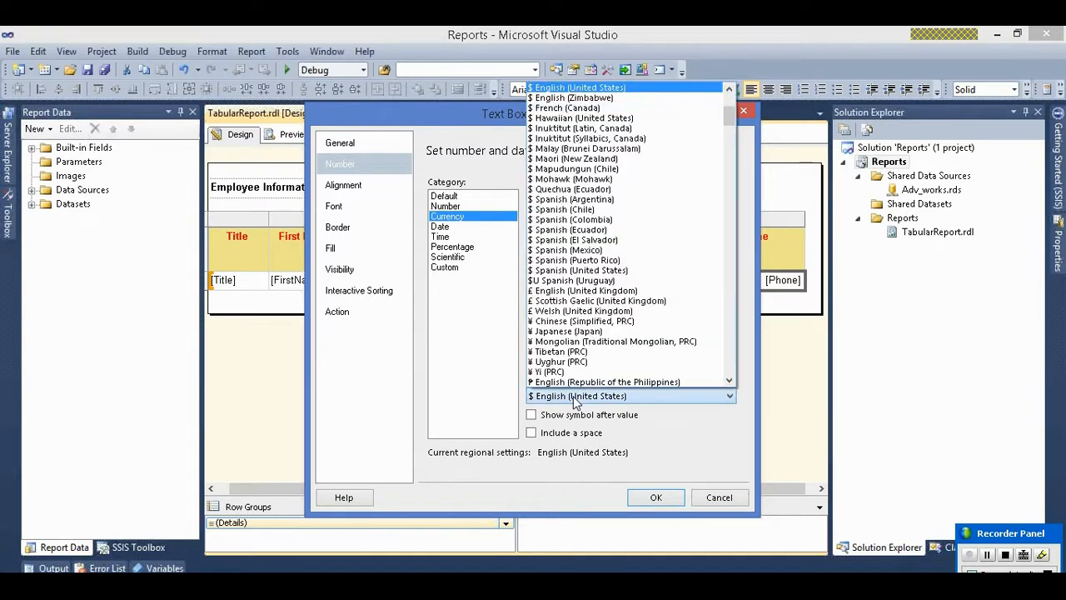
click(574, 400)
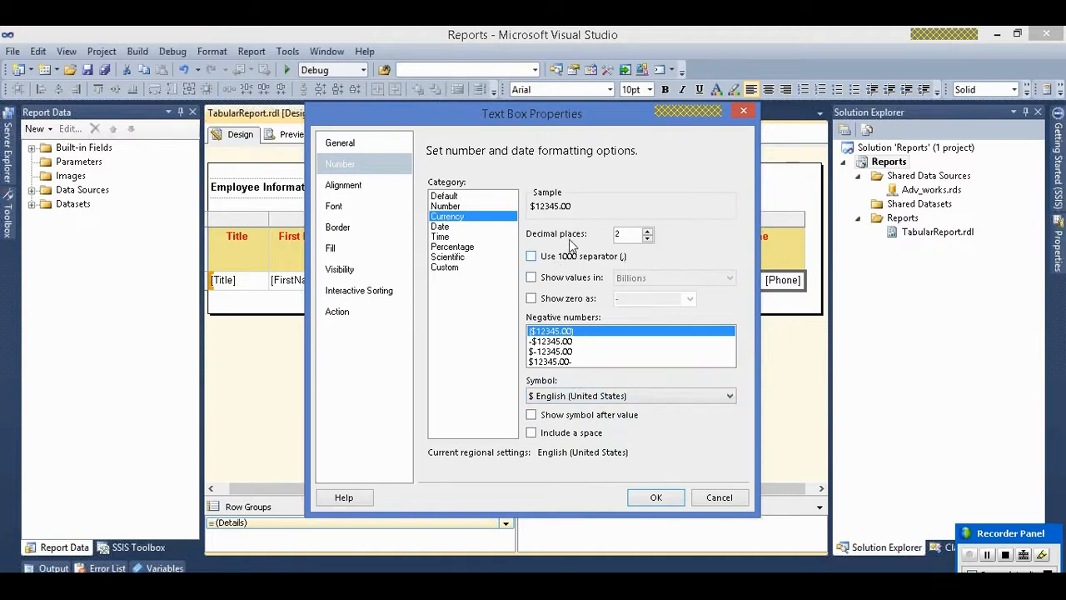
click(442, 226)
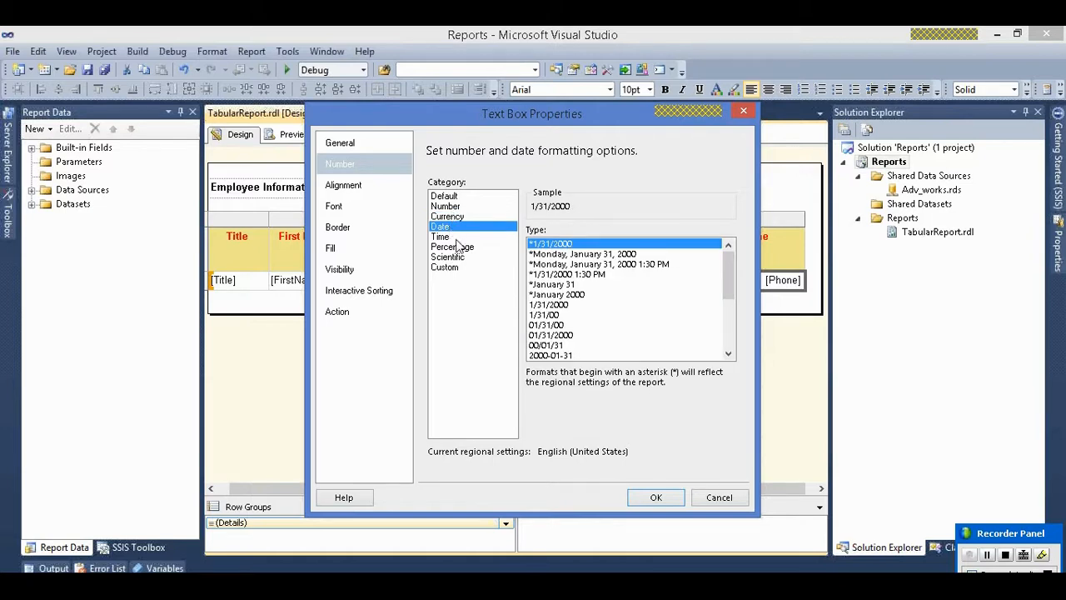
click(456, 238)
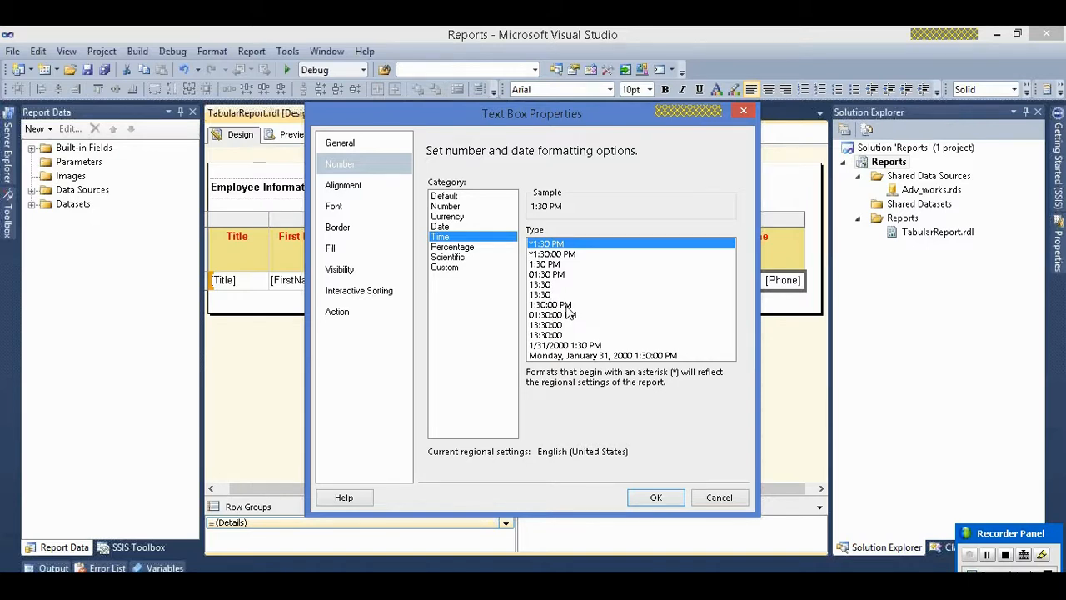
- Review the Percentage, Scientific and Custom formats for the [Phone] cell and return the category to Default
click(469, 249)
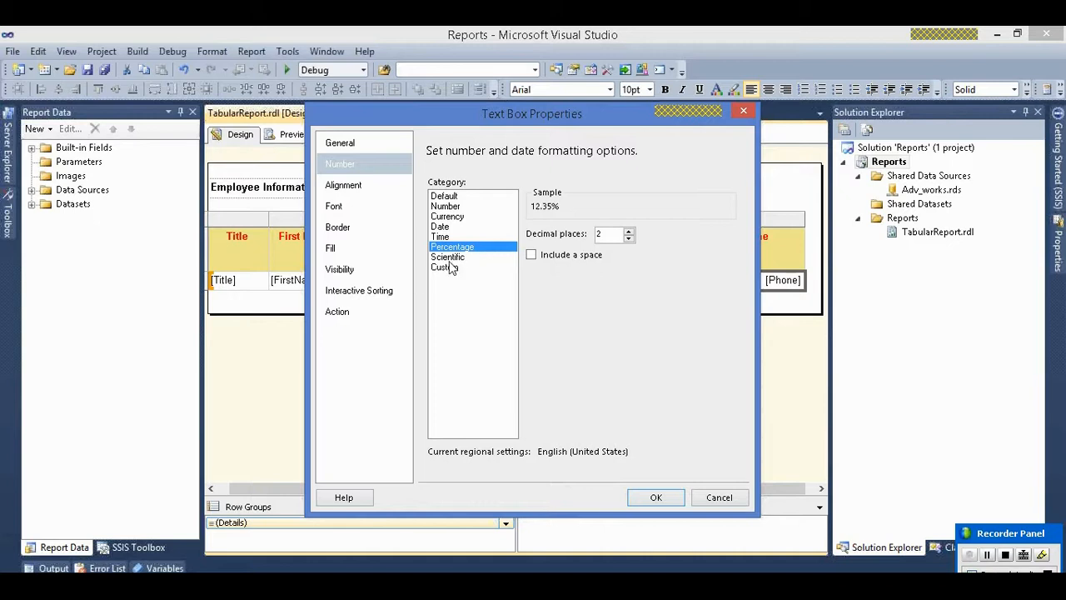
click(448, 258)
click(448, 267)
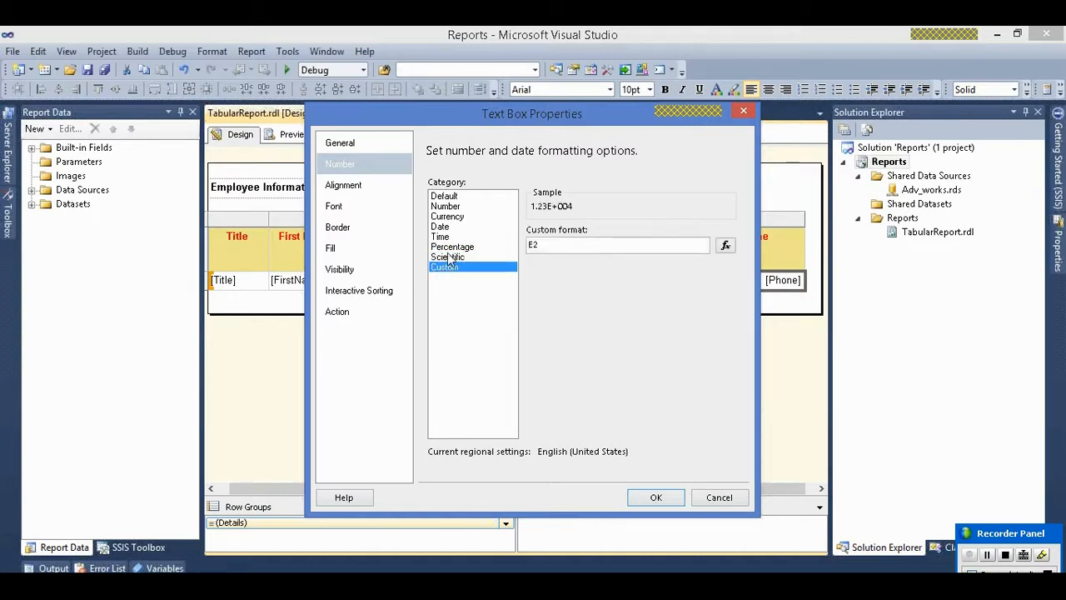
click(448, 257)
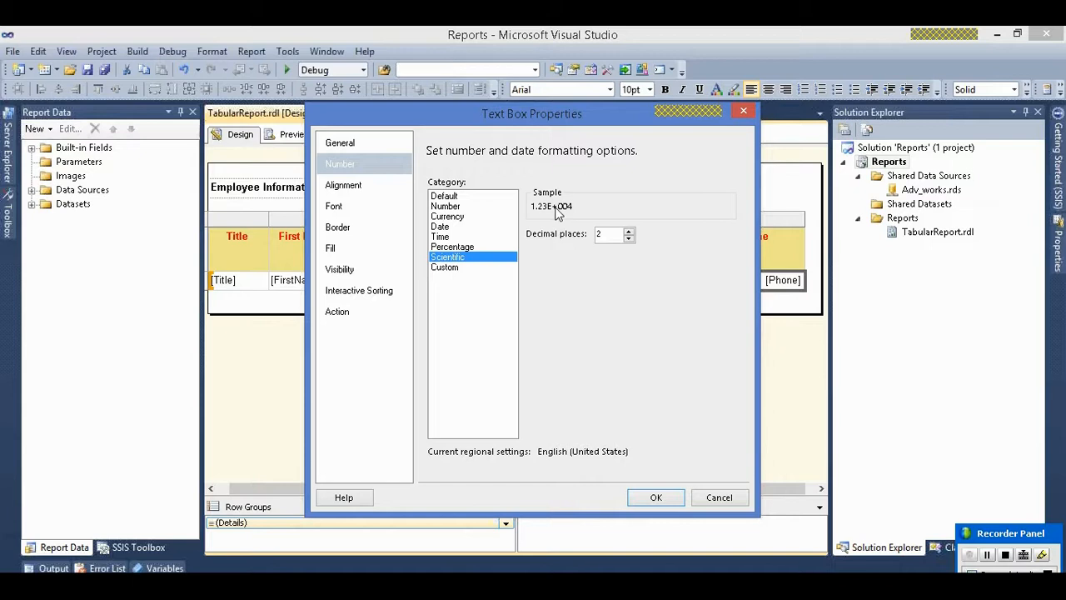
click(451, 268)
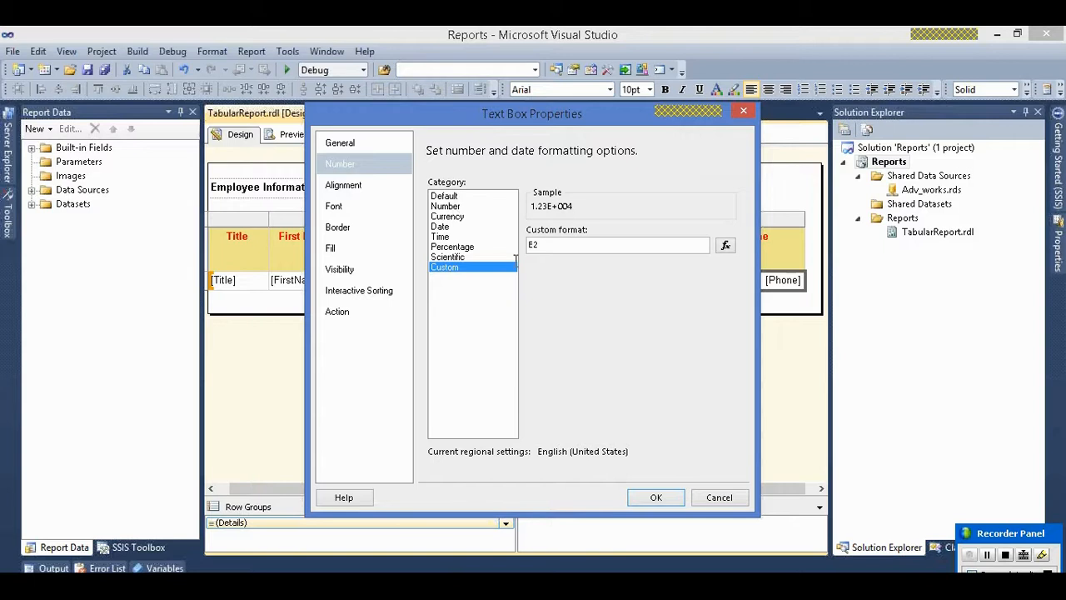
click(538, 244)
click(448, 196)
- Check the [Phone] cell's alignment and font options and close its properties without saving
click(381, 186)
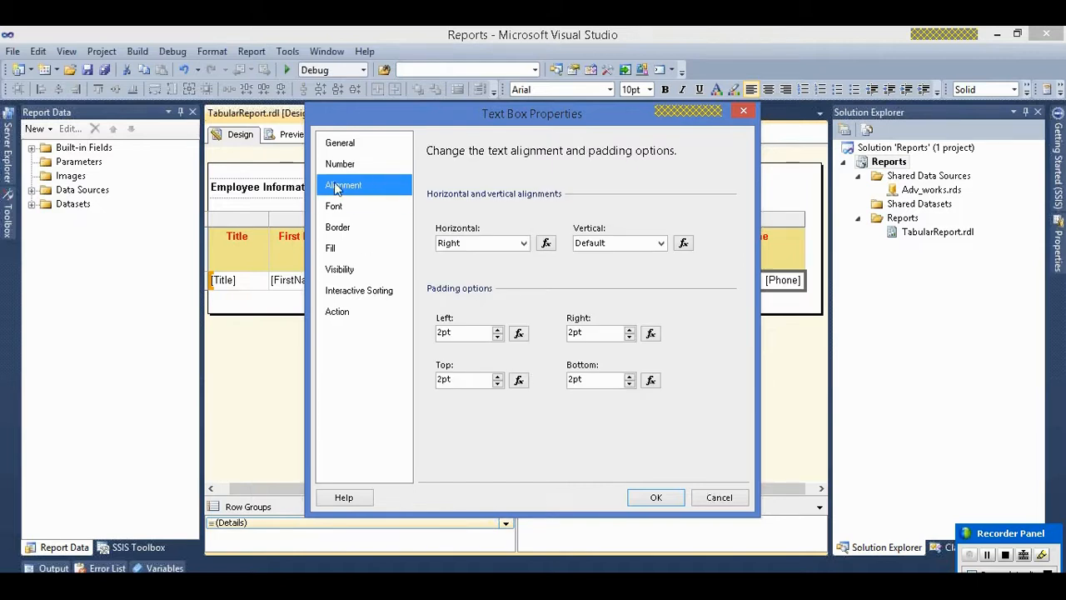
click(338, 206)
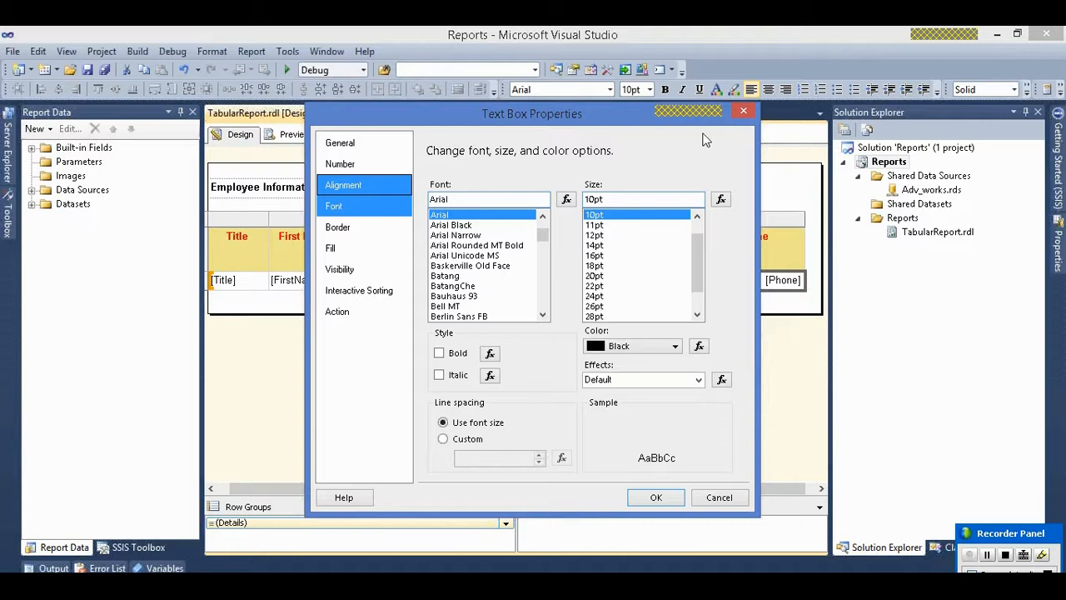
click(744, 111)
- Format the Employee Information title as 22pt in Dark Green and make its text box taller to fit the text
right_click(304, 200)
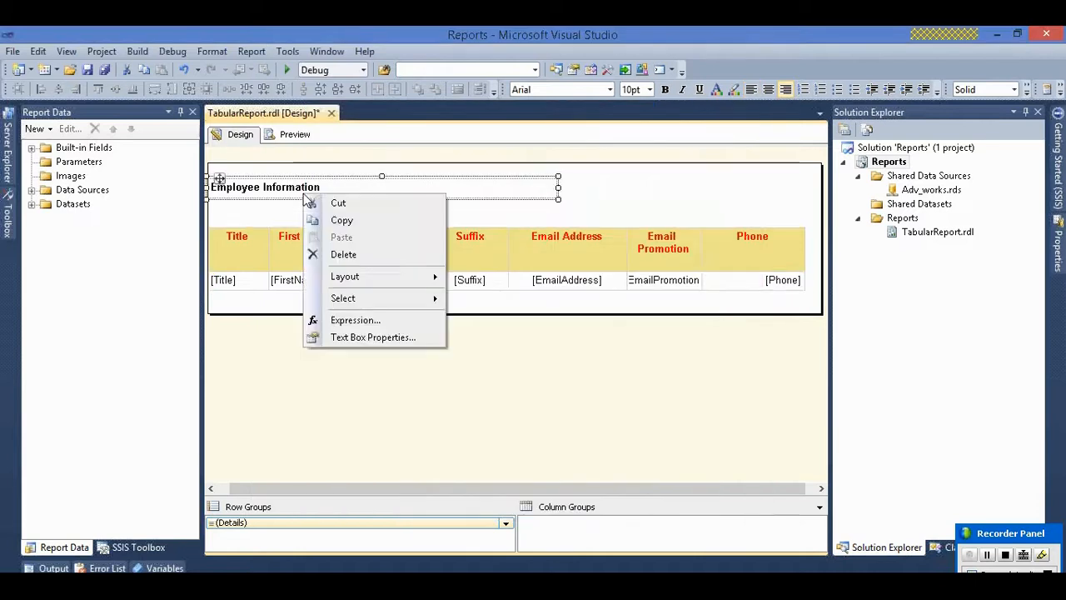
click(369, 340)
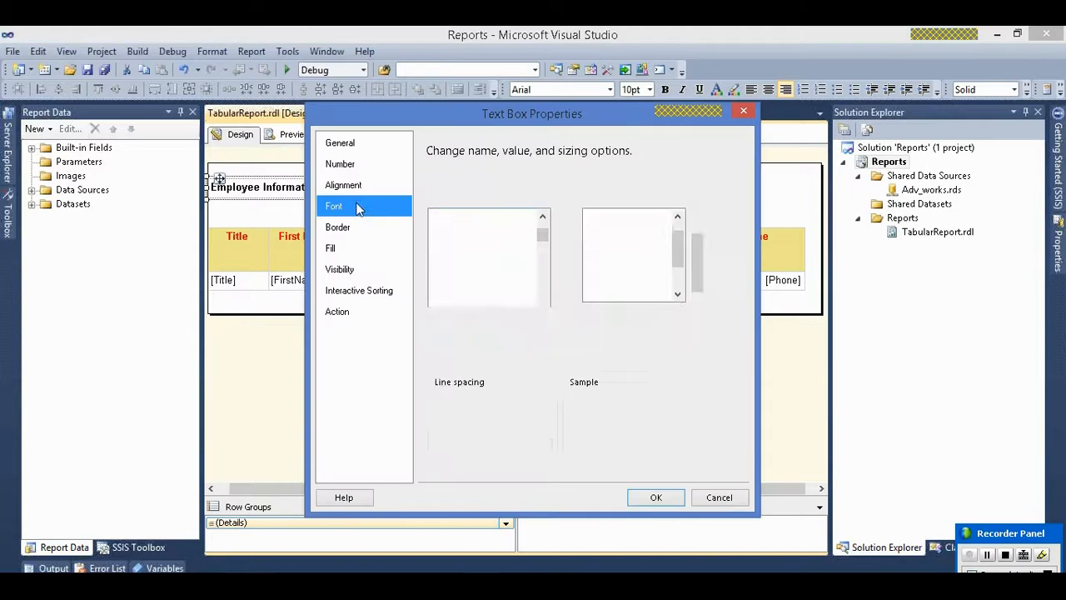
click(598, 286)
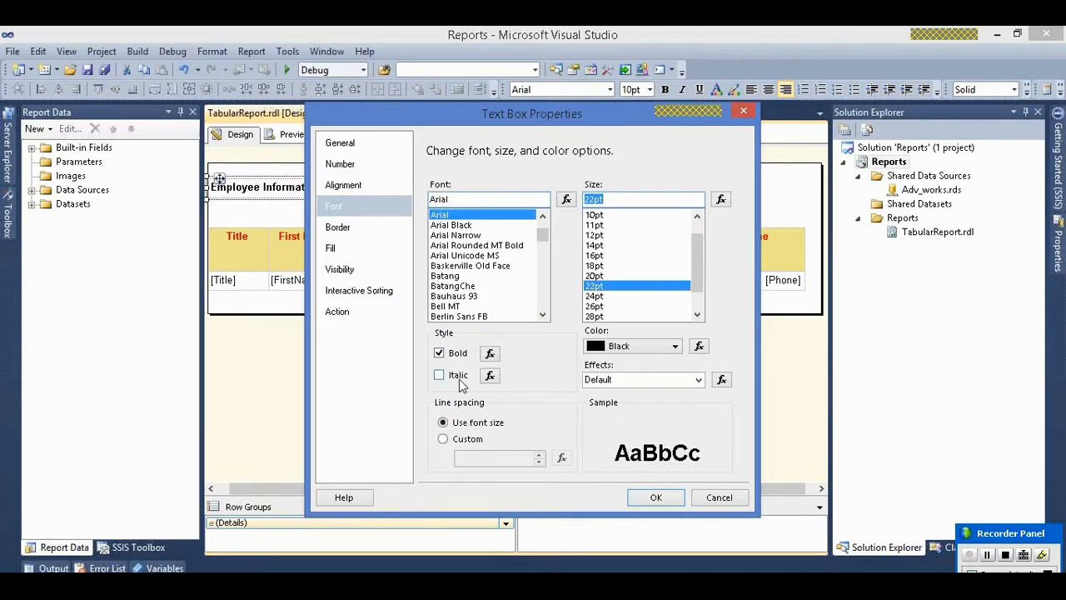
click(679, 346)
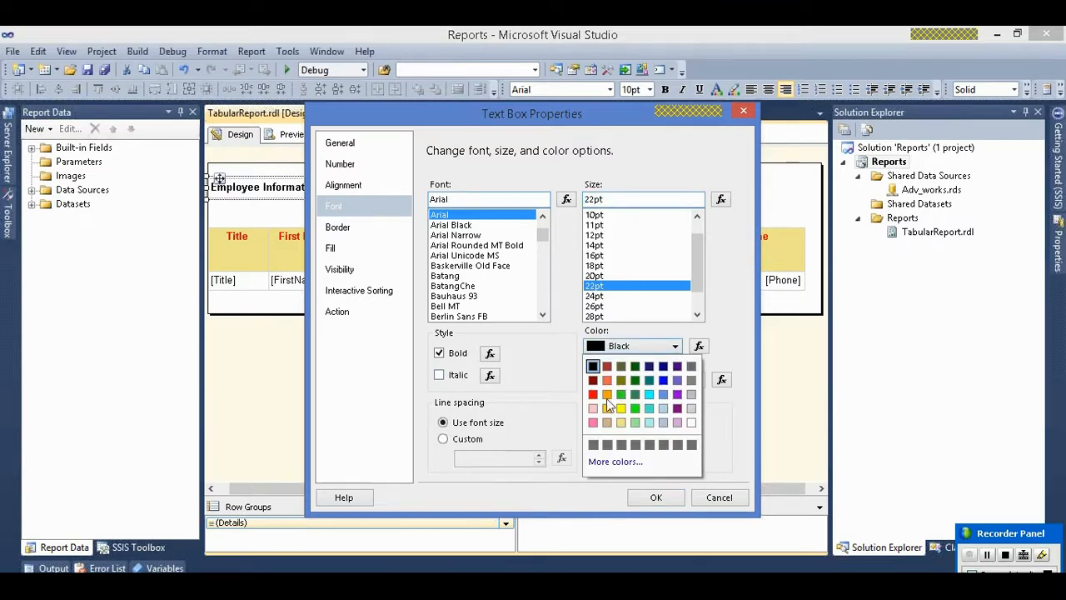
click(634, 367)
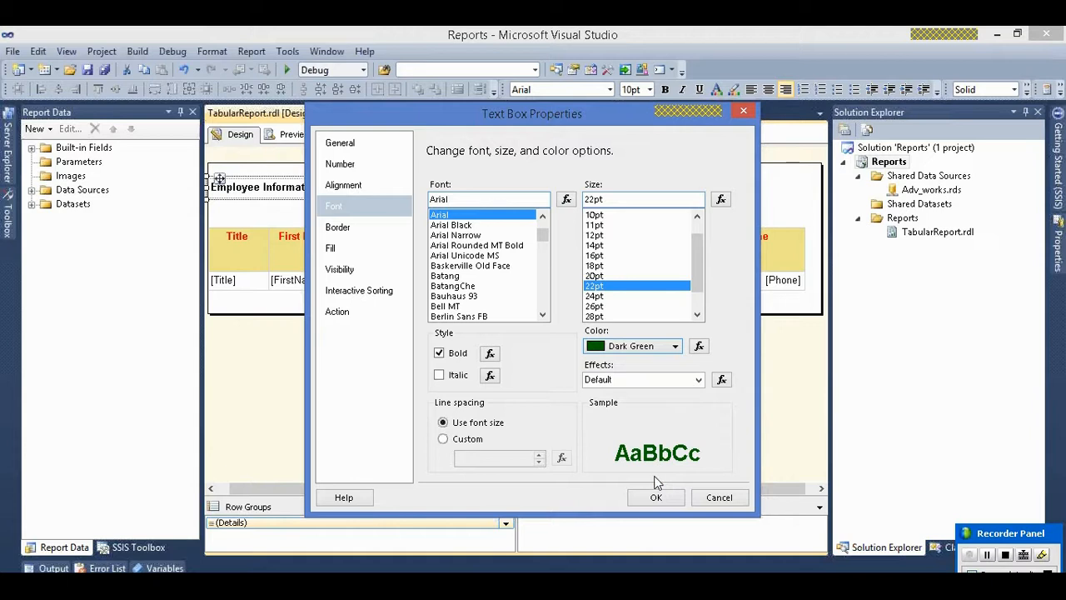
click(656, 496)
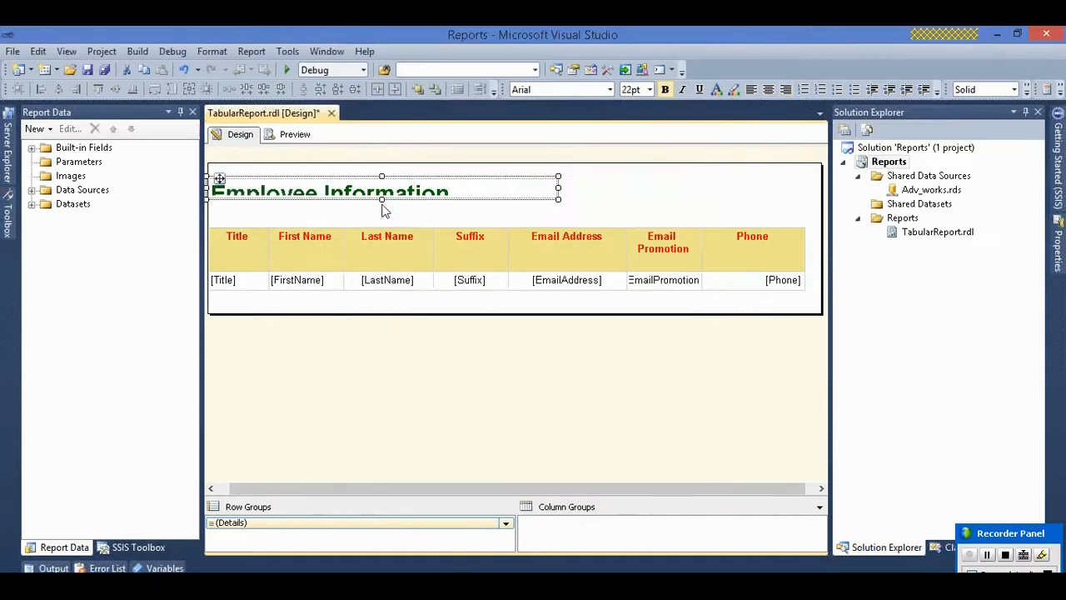
drag(381, 200, 384, 219)
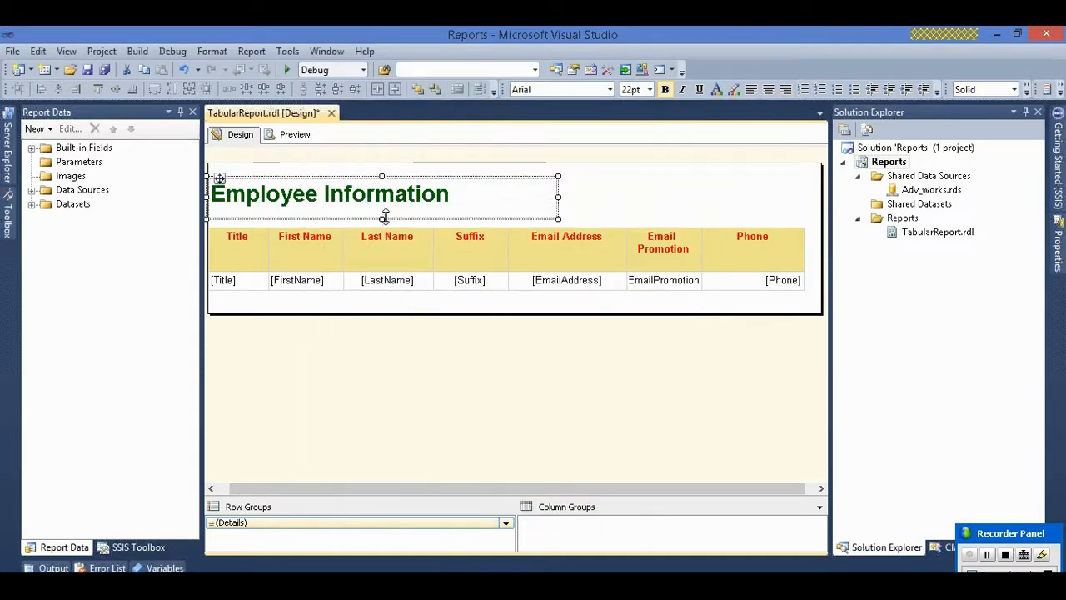
click(370, 158)
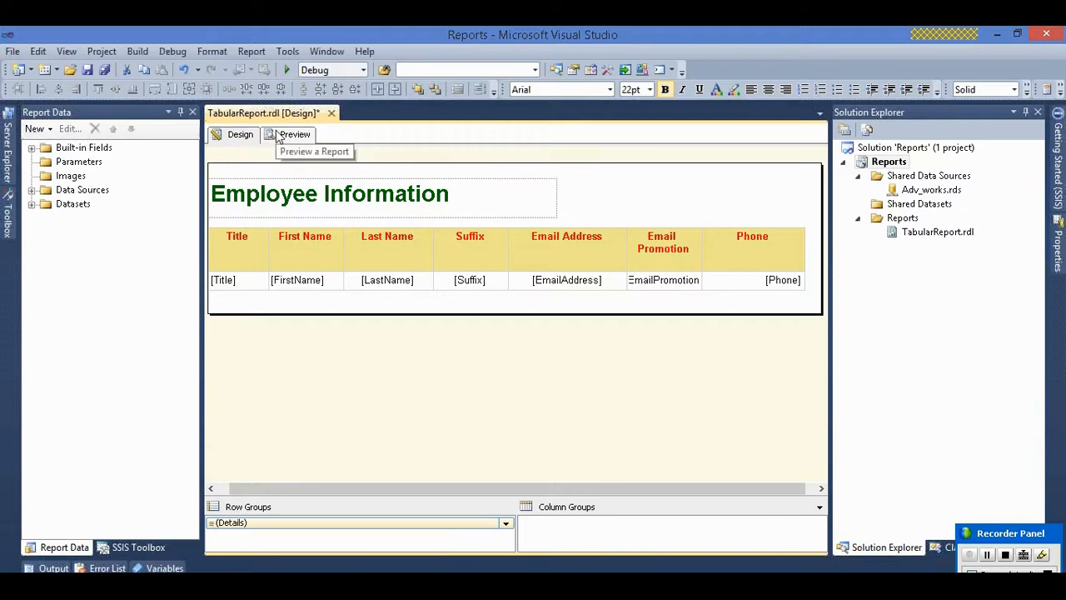
- Preview TabularReport, look through its second page, and return to the report design
click(279, 137)
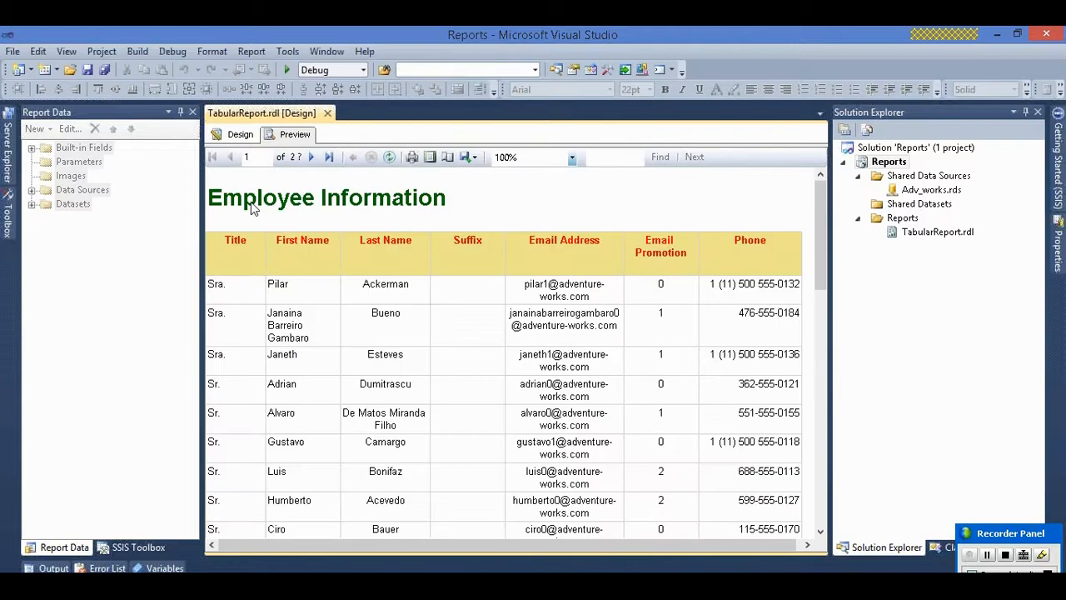
click(312, 158)
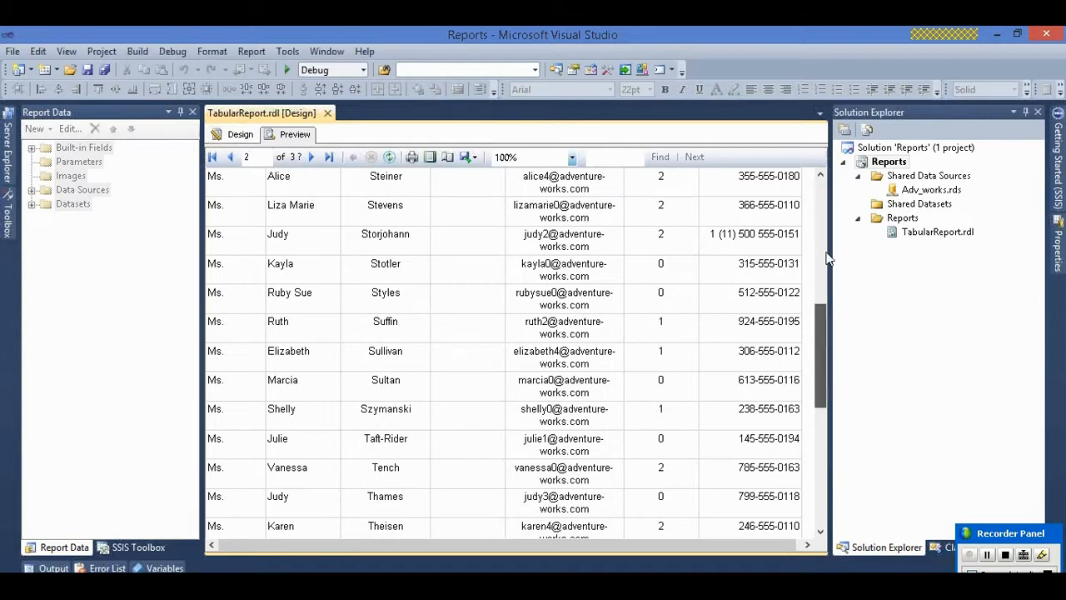
click(239, 134)
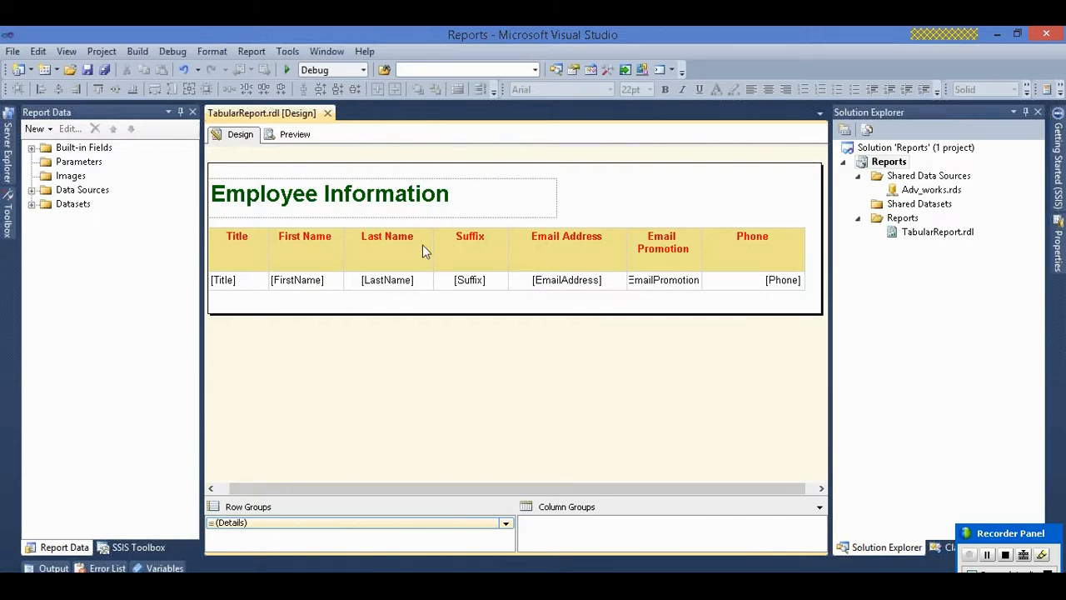
click(371, 254)
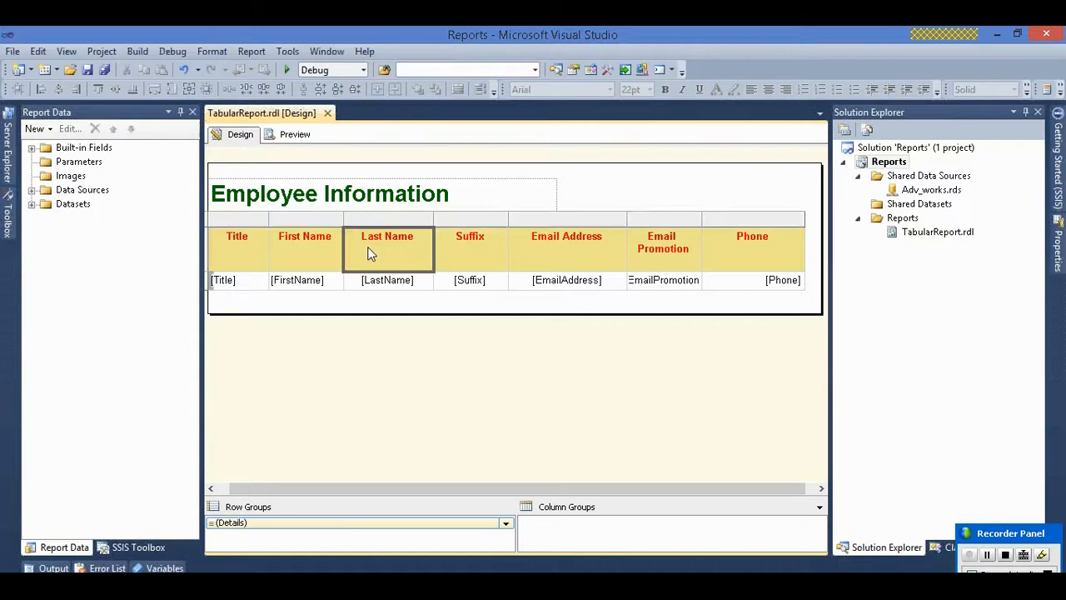
click(238, 220)
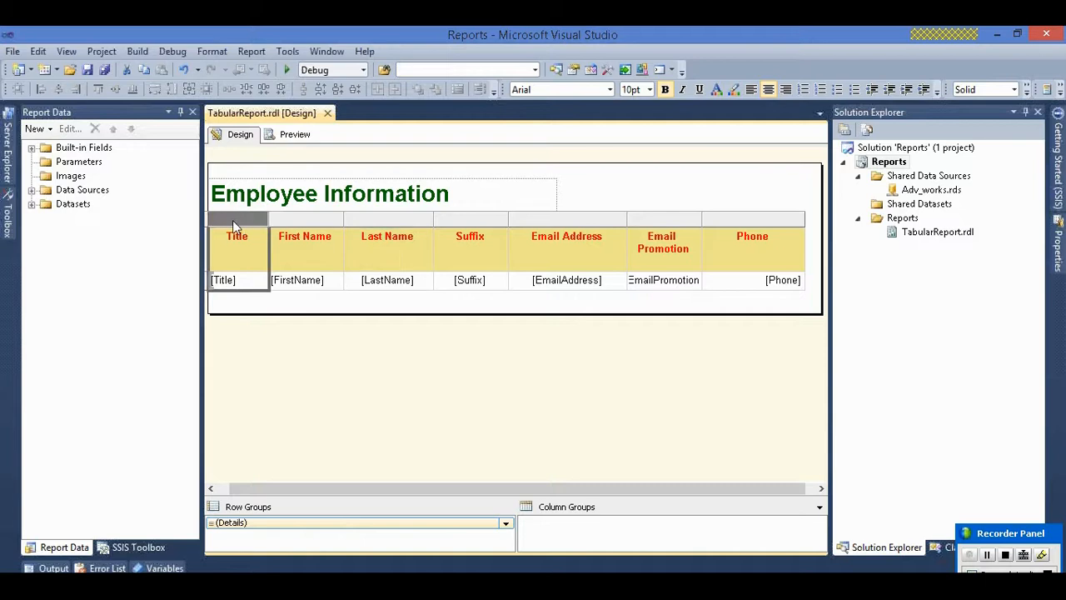
click(238, 234)
click(238, 219)
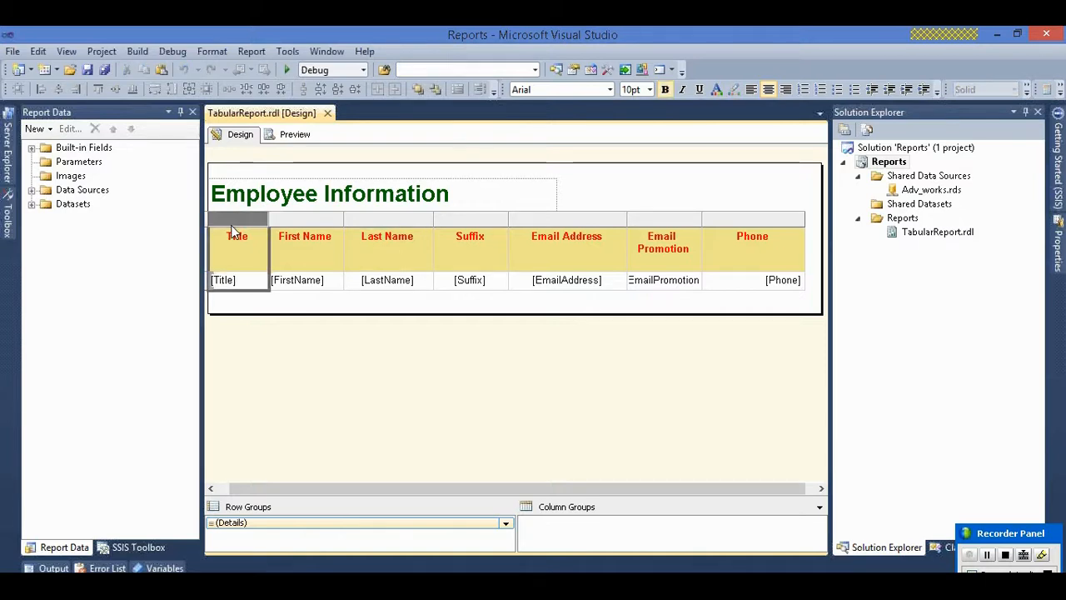
click(338, 323)
- Preview TabularReport again to check the formatted title and table
click(296, 139)
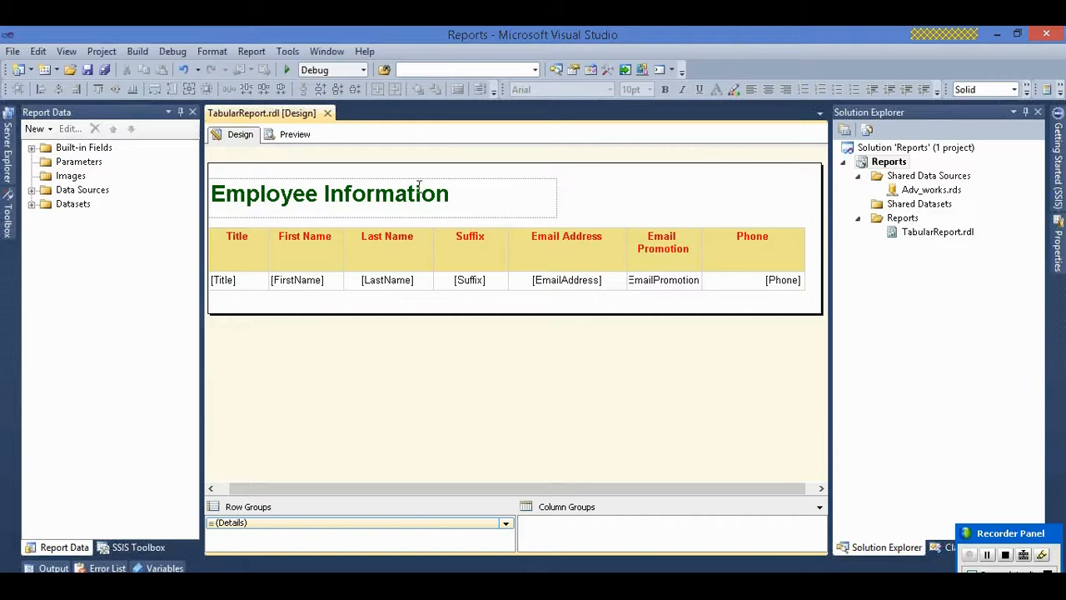
click(296, 136)
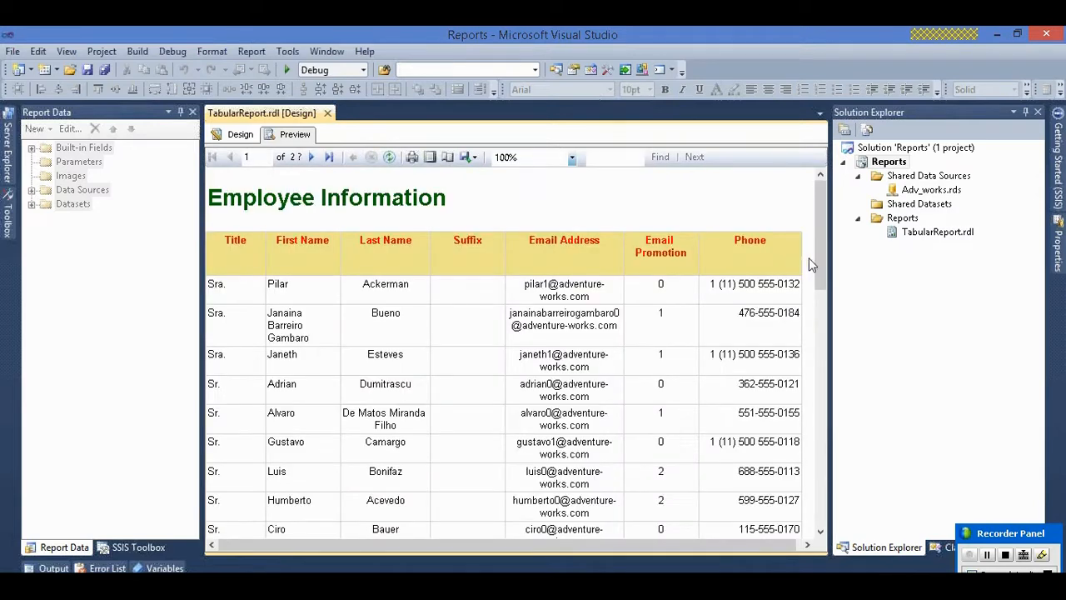
click(989, 556)
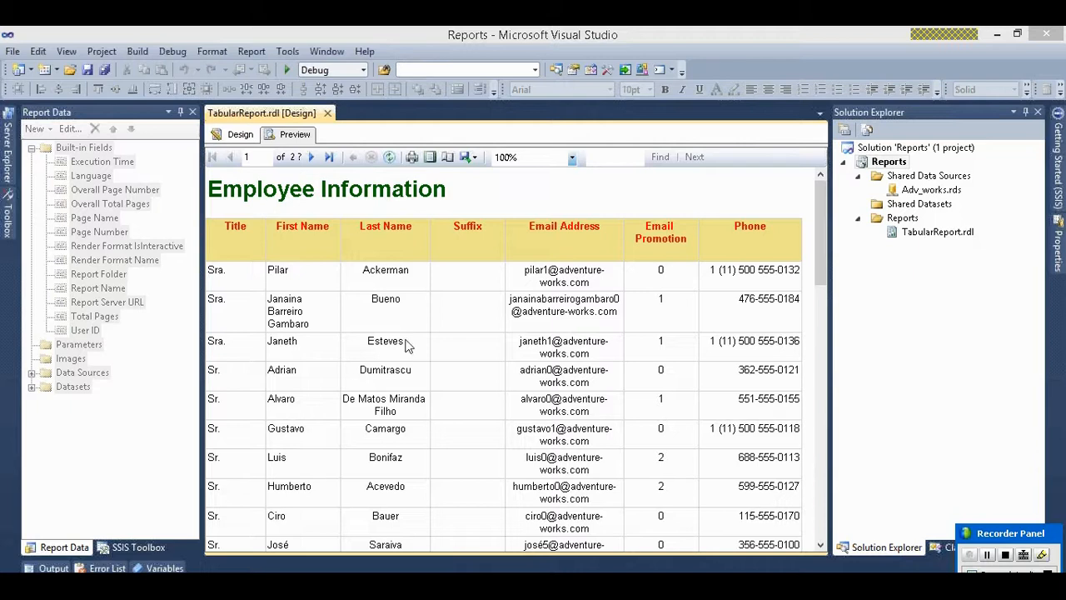
- Return to the report design, view the employee table's general Tablix properties, and close them without changes
click(240, 134)
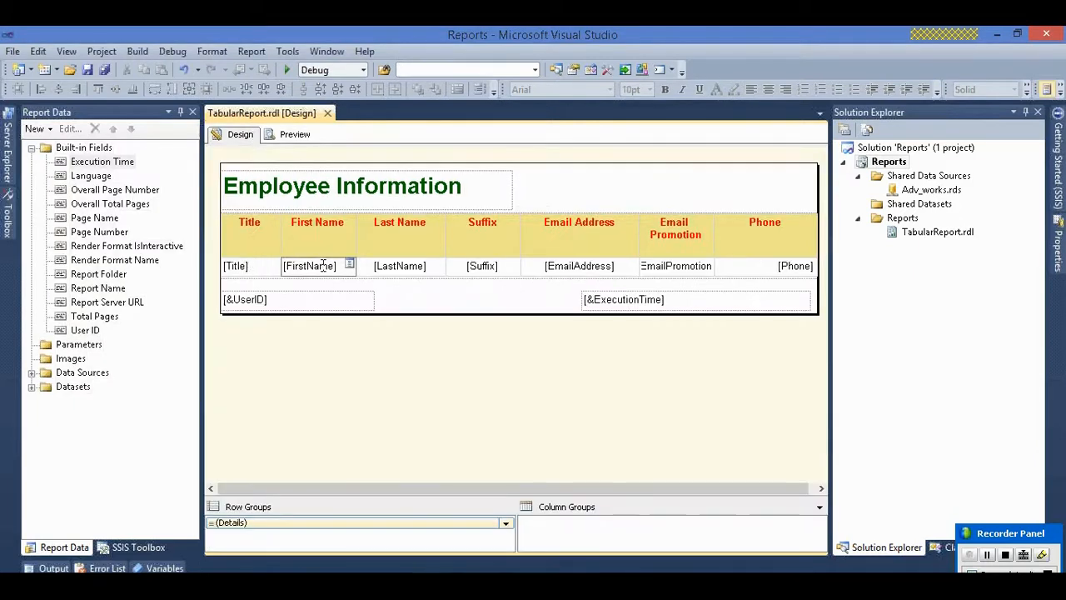
click(247, 241)
right_click(214, 209)
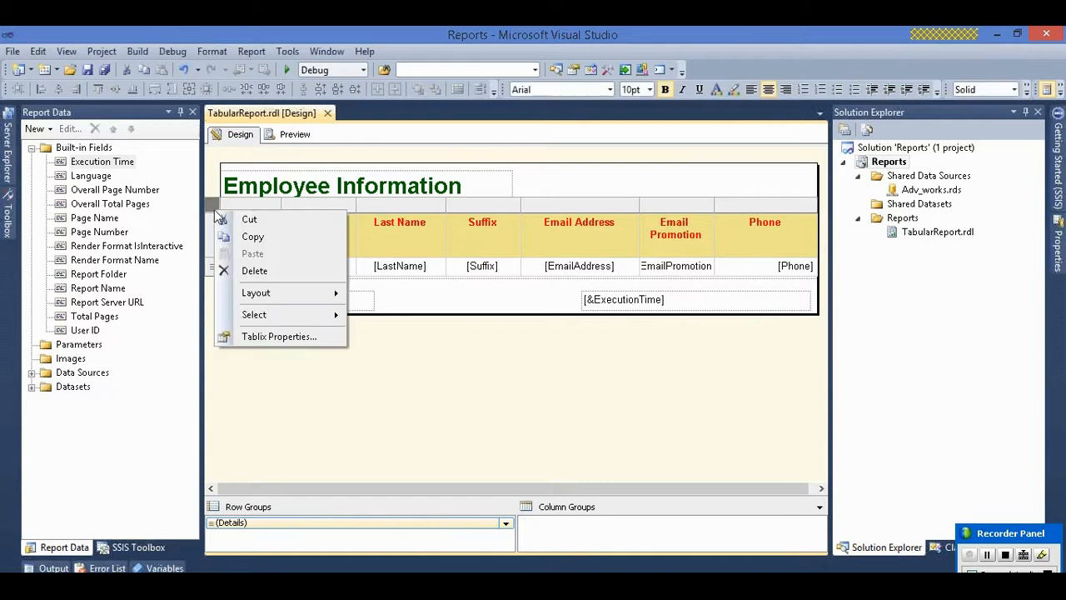
click(282, 337)
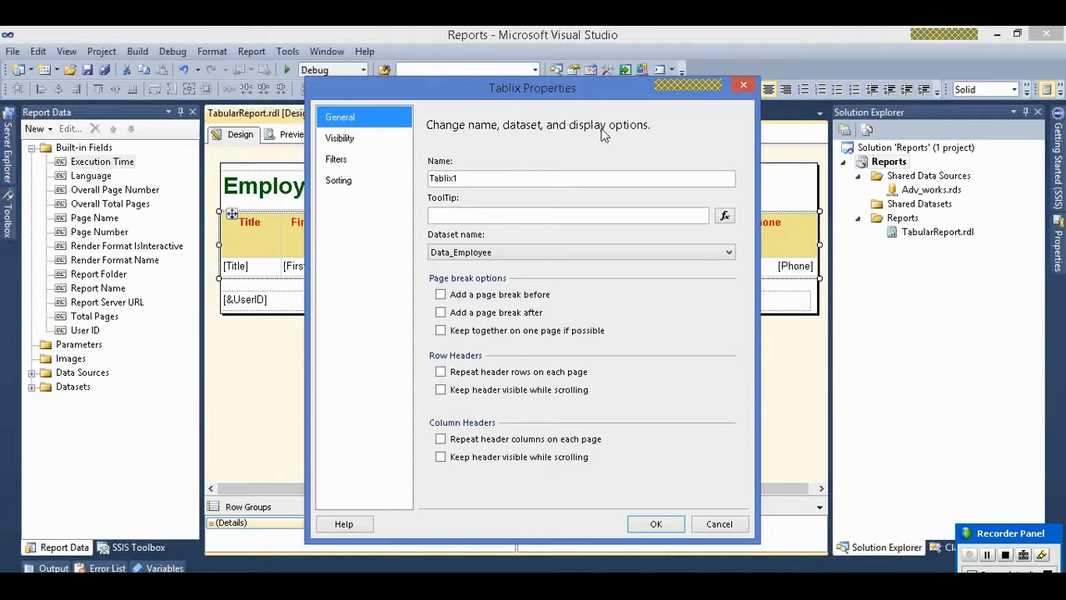
click(739, 86)
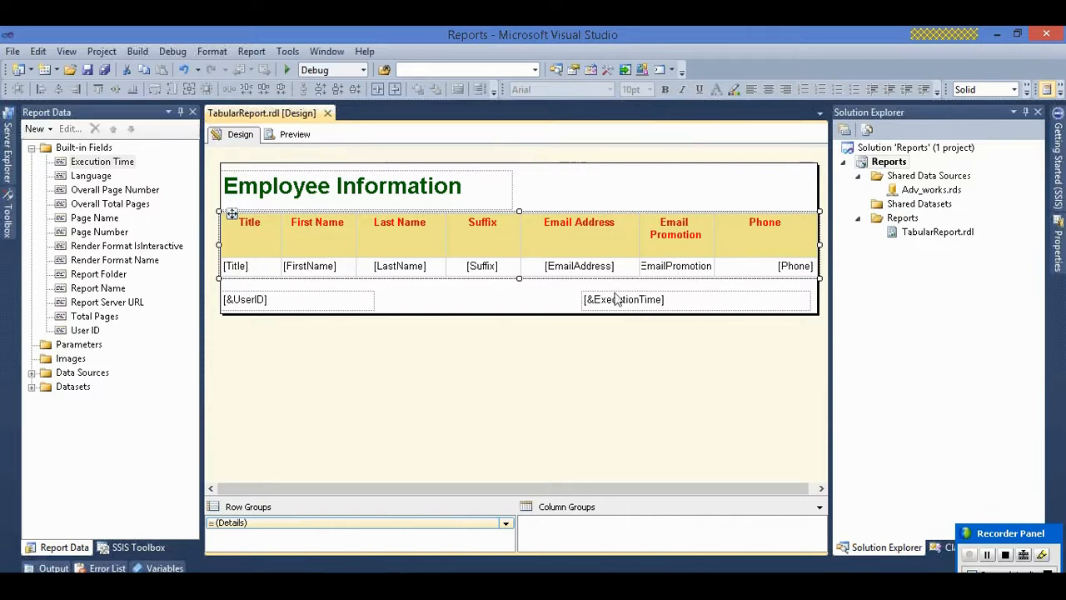
right_click(236, 214)
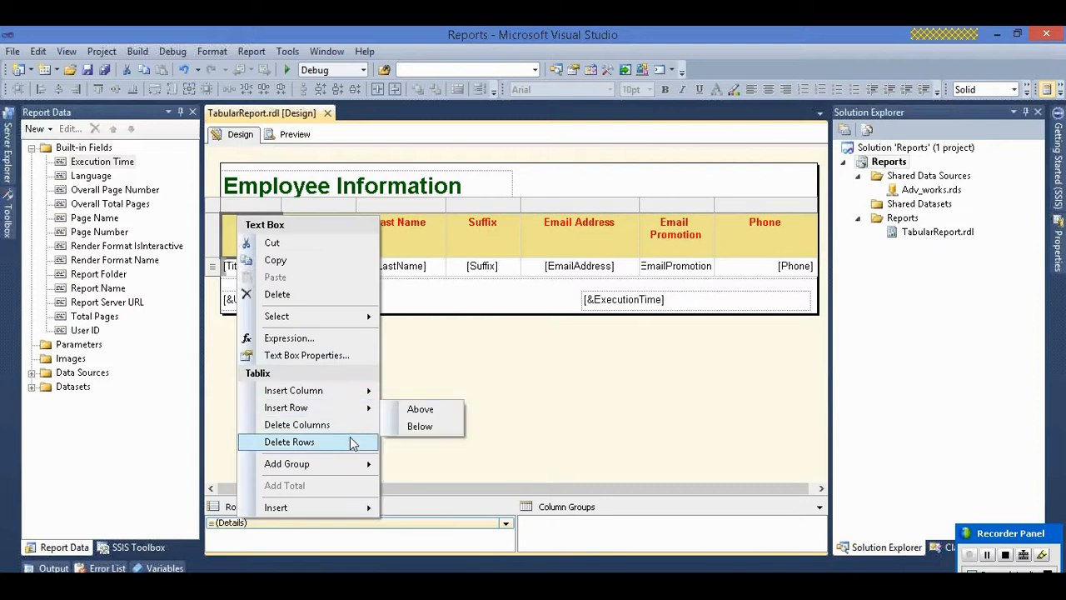
click(559, 409)
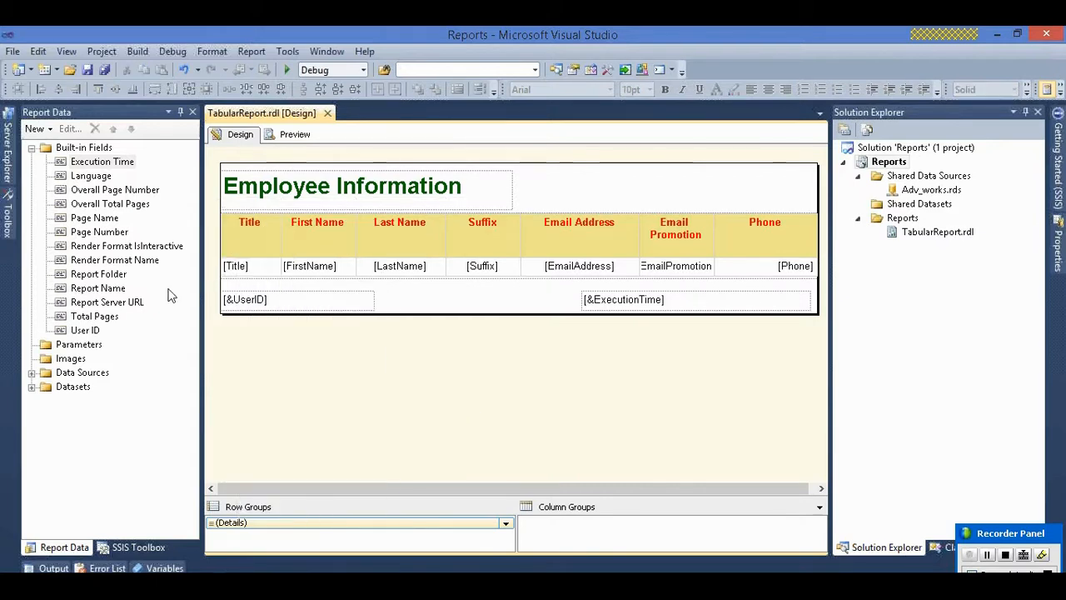
- Expand the report's datasets, review the Data_Employee query in its properties, and close them without changes
click(32, 387)
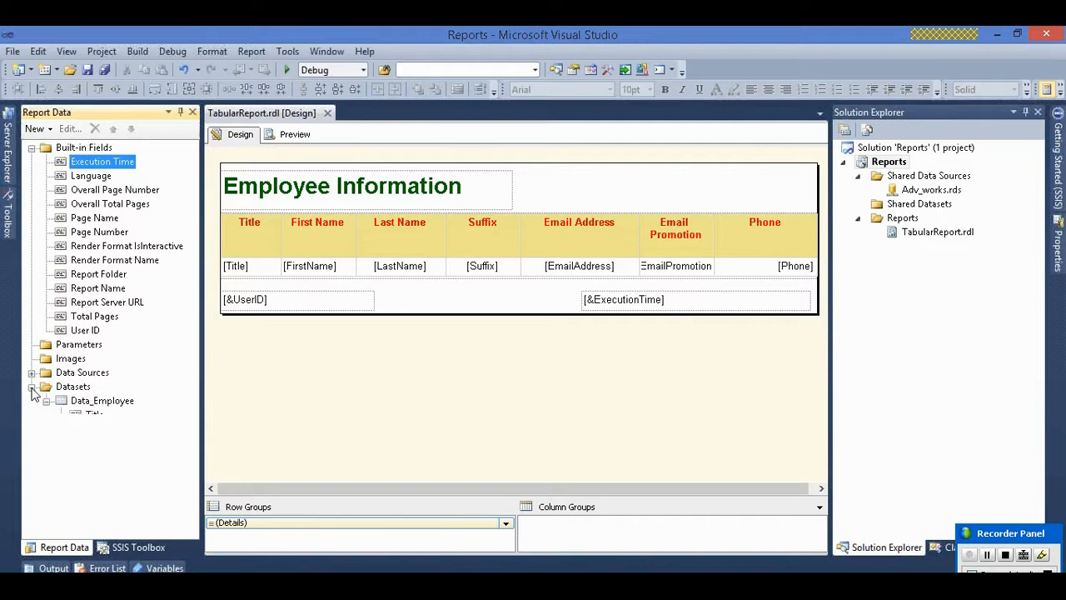
click(94, 403)
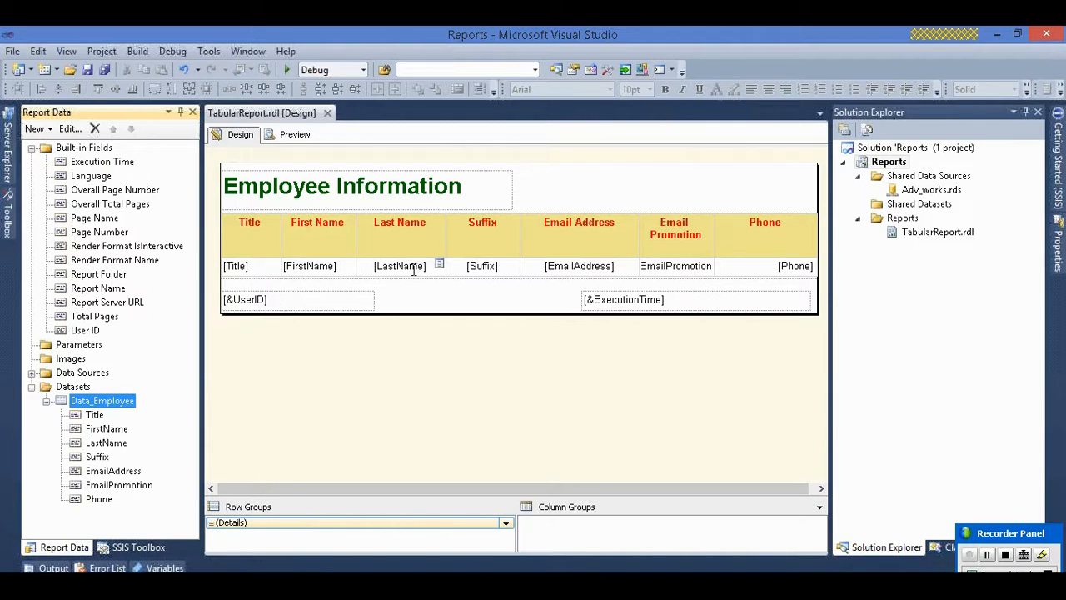
double_click(124, 402)
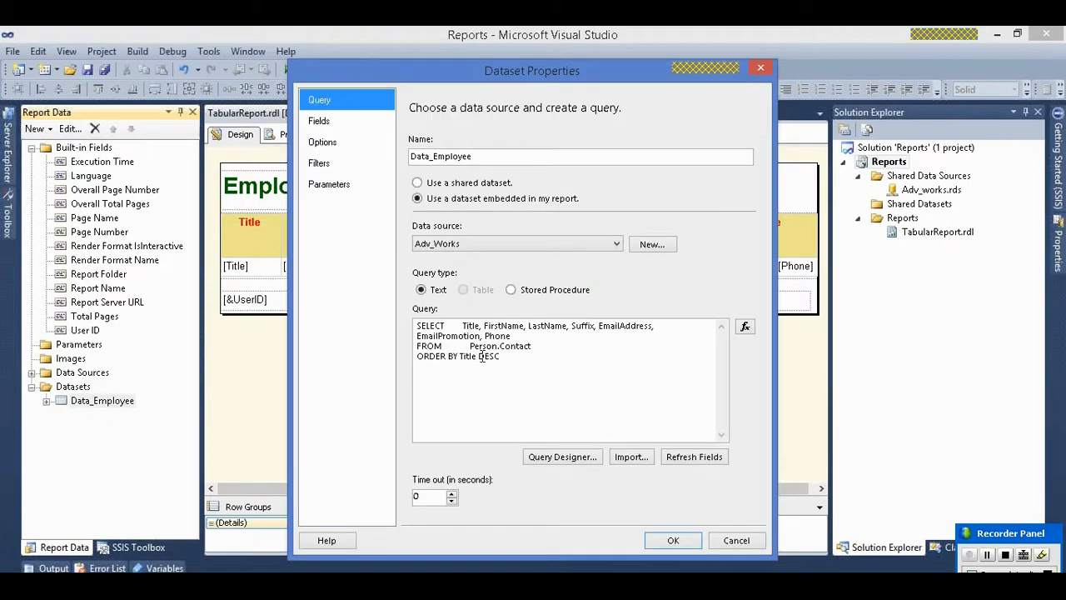
click(759, 68)
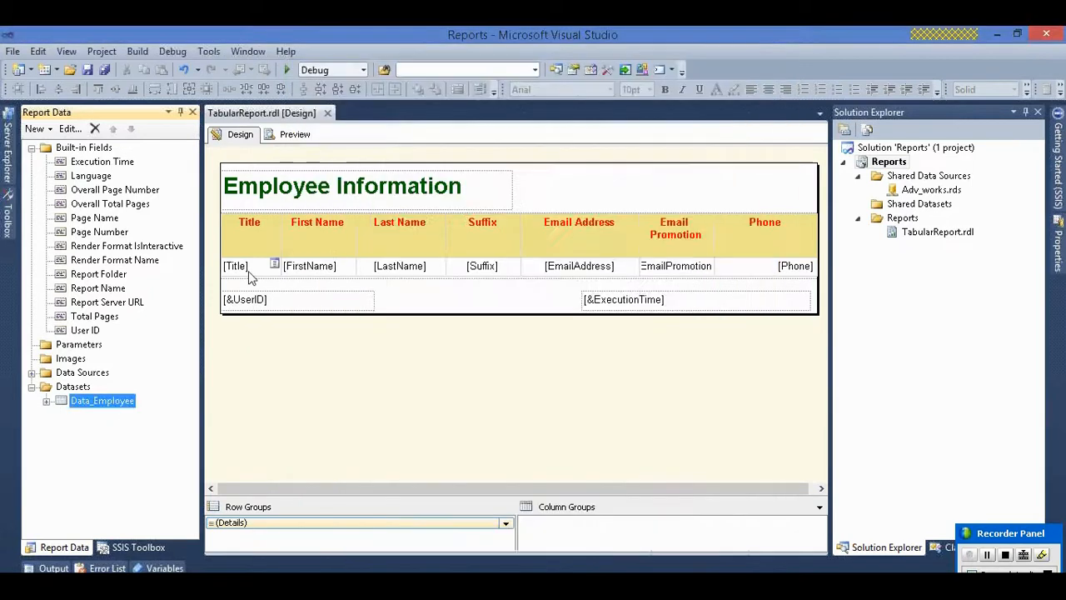
- Add a sort on [FirstName] in A to Z order to the employee table's Tablix properties
click(227, 234)
right_click(217, 210)
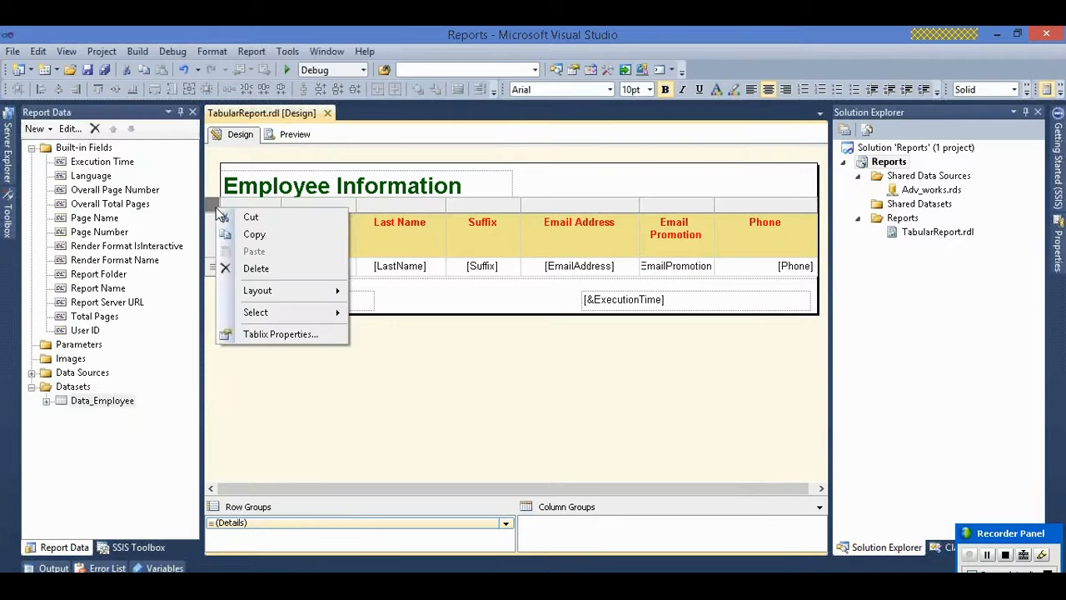
click(277, 334)
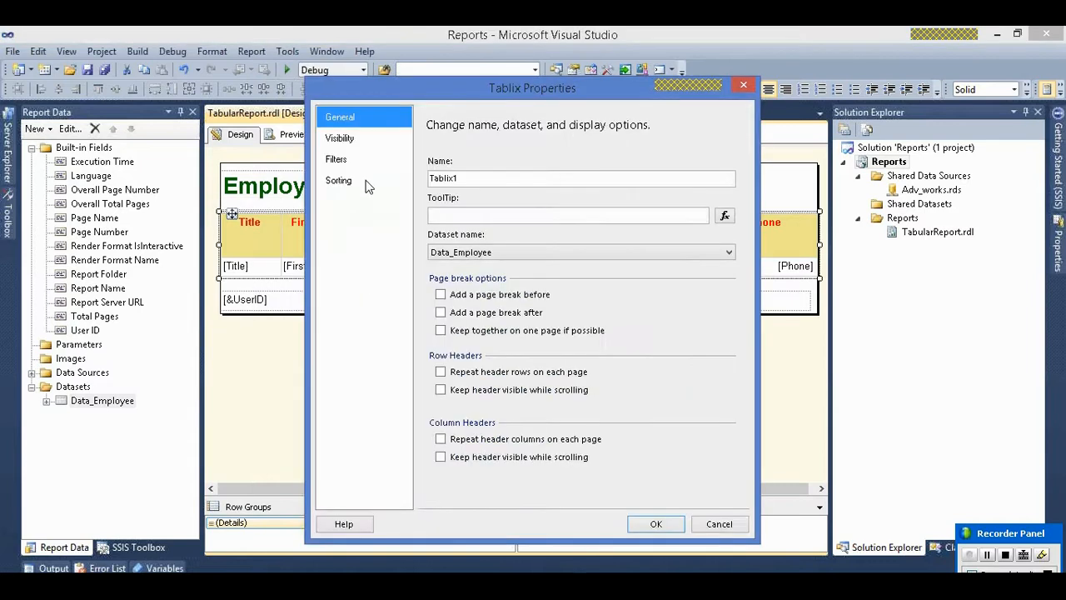
click(367, 184)
click(443, 160)
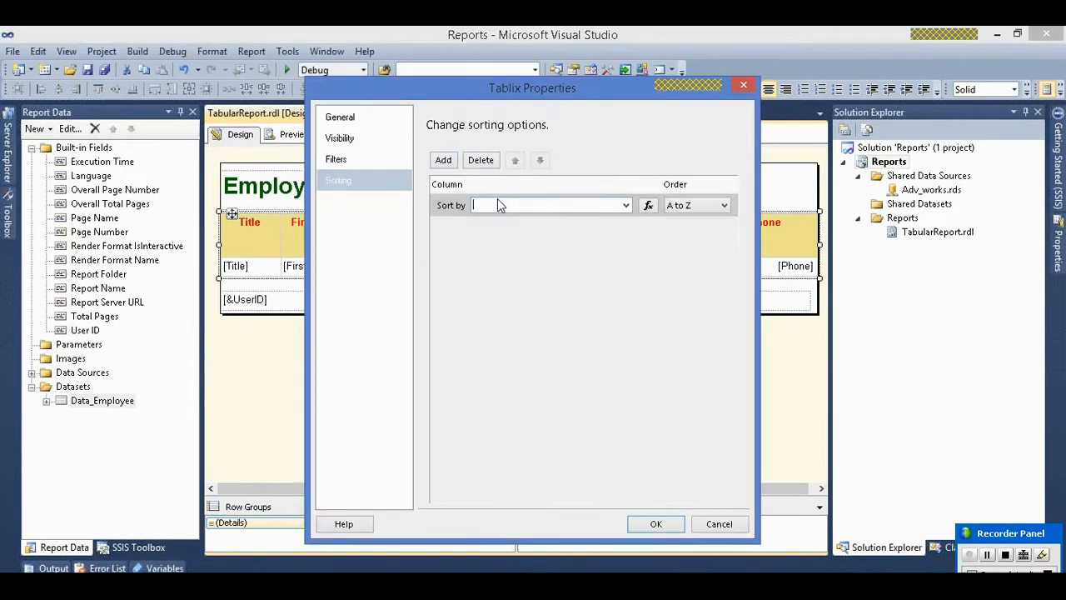
click(626, 205)
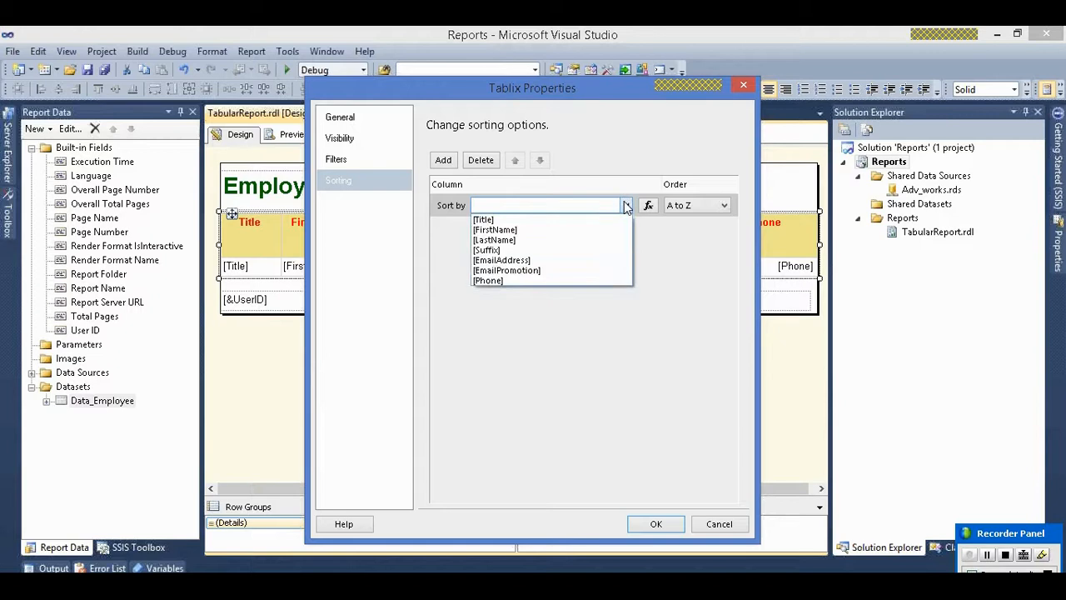
click(538, 232)
click(656, 523)
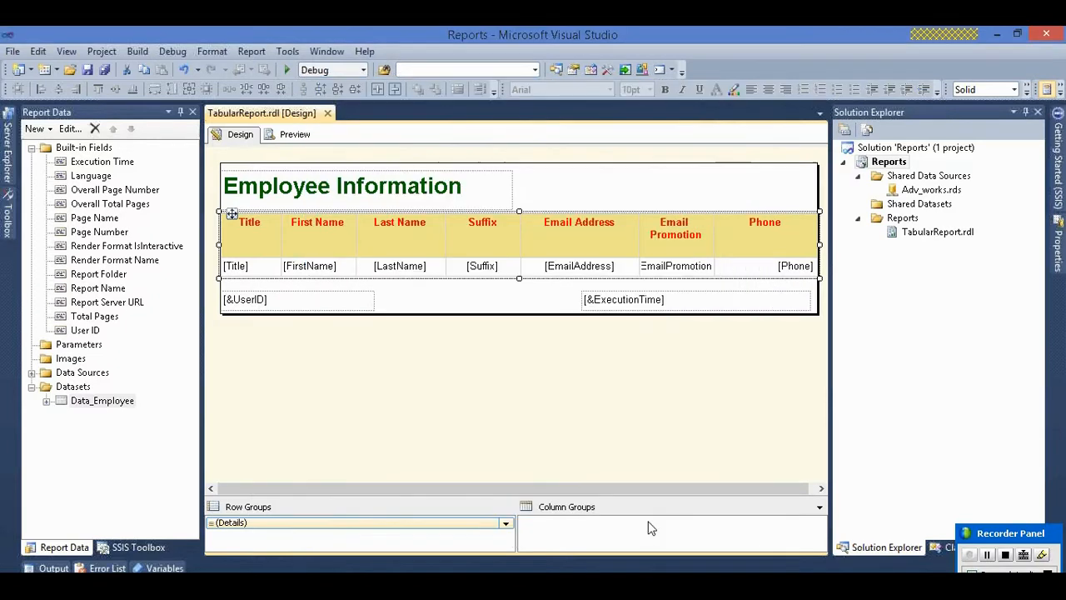
- Preview TabularReport to check the order of the rows by first name, and return to the report design
click(291, 134)
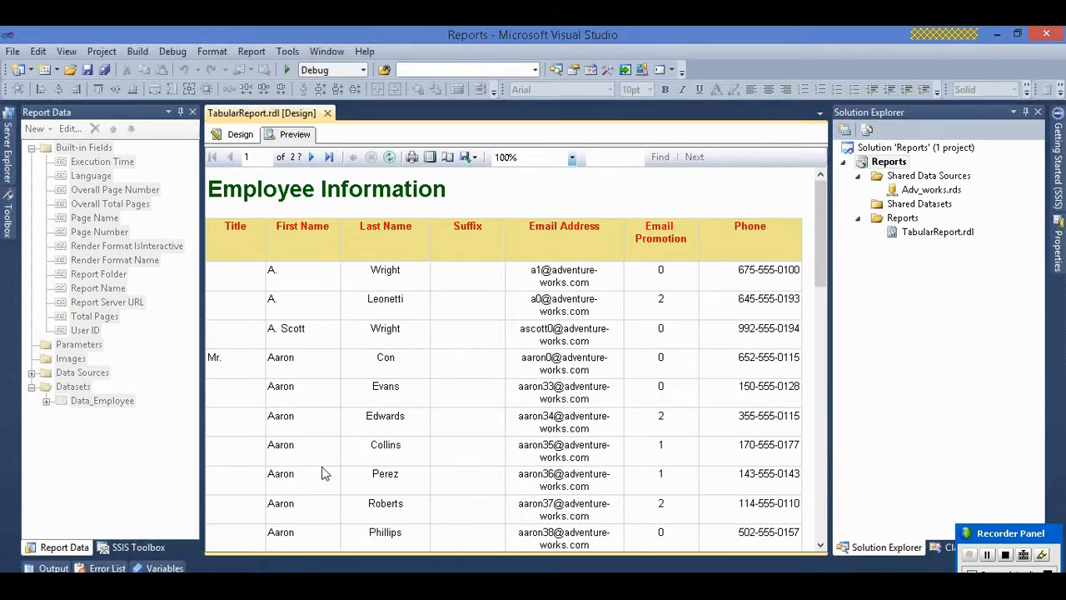
drag(818, 245, 844, 228)
click(239, 134)
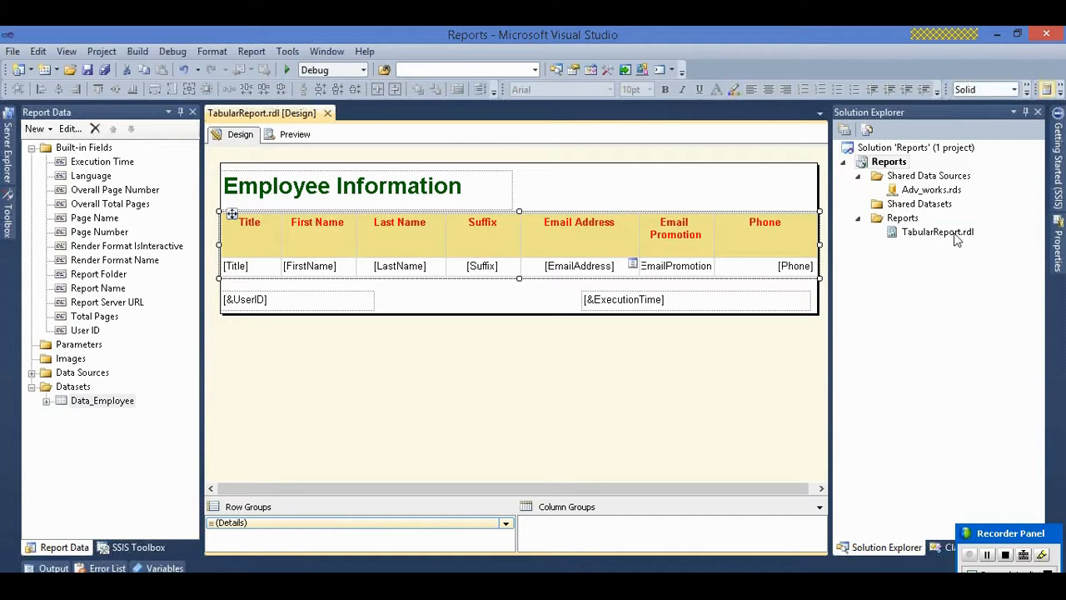
- Duplicate TabularReport.rdl within the project's Reports folder
click(955, 234)
key(ctrl+c)
key(ctrl+v)
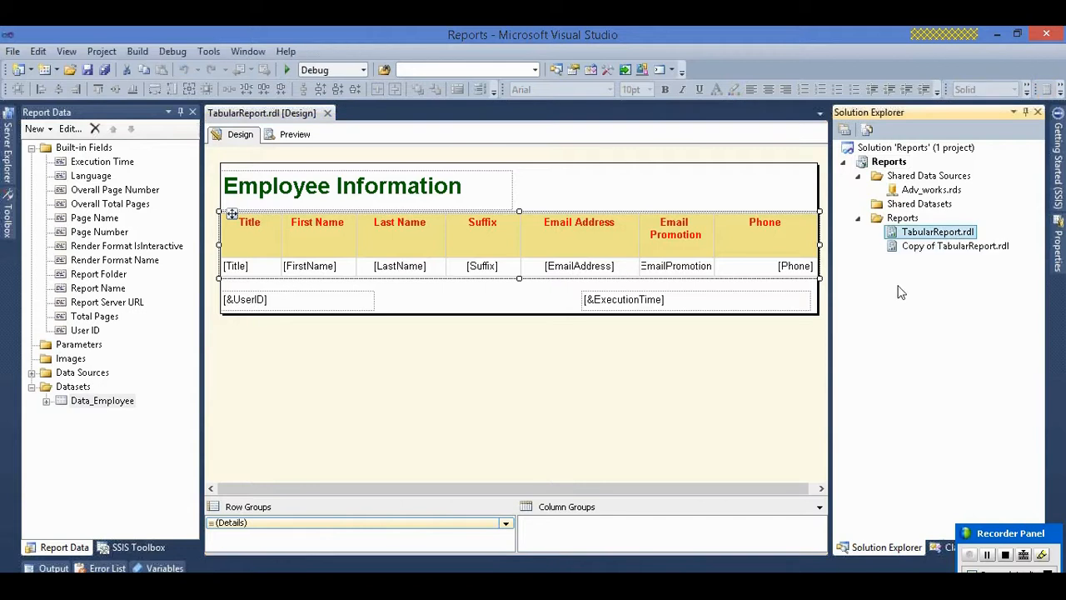
- Rename the copied report as ParameterizedTabularReport.rdl
click(931, 250)
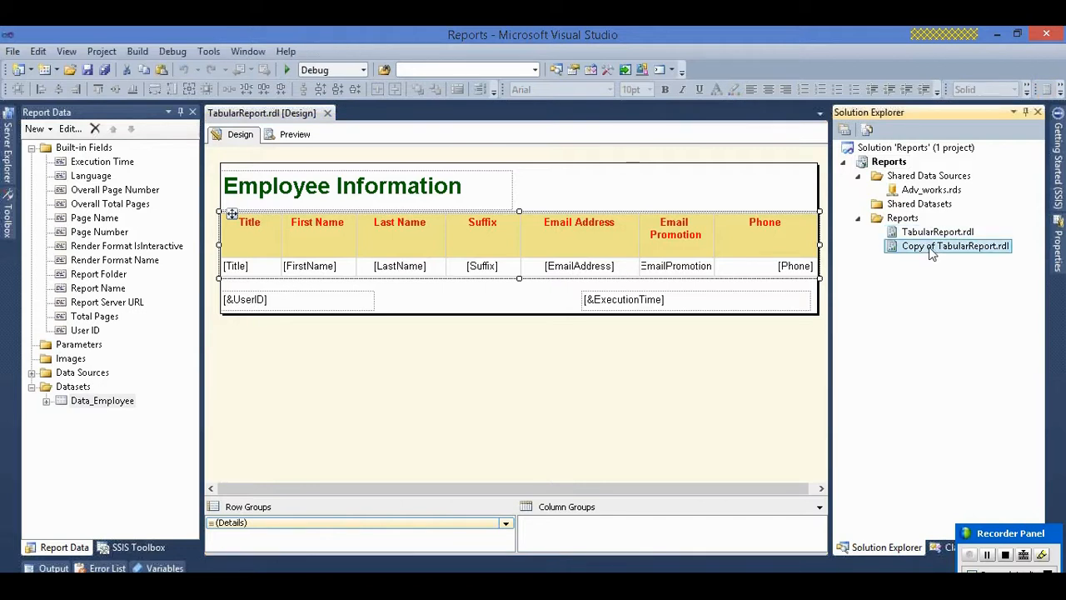
click(932, 250)
drag(937, 247, 899, 248)
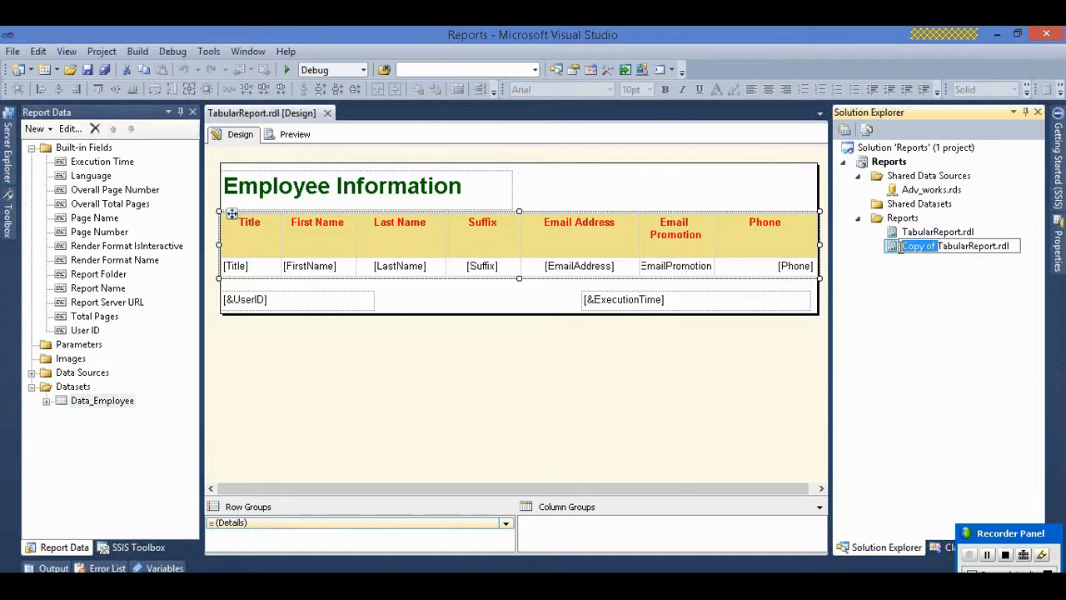
key(Delete)
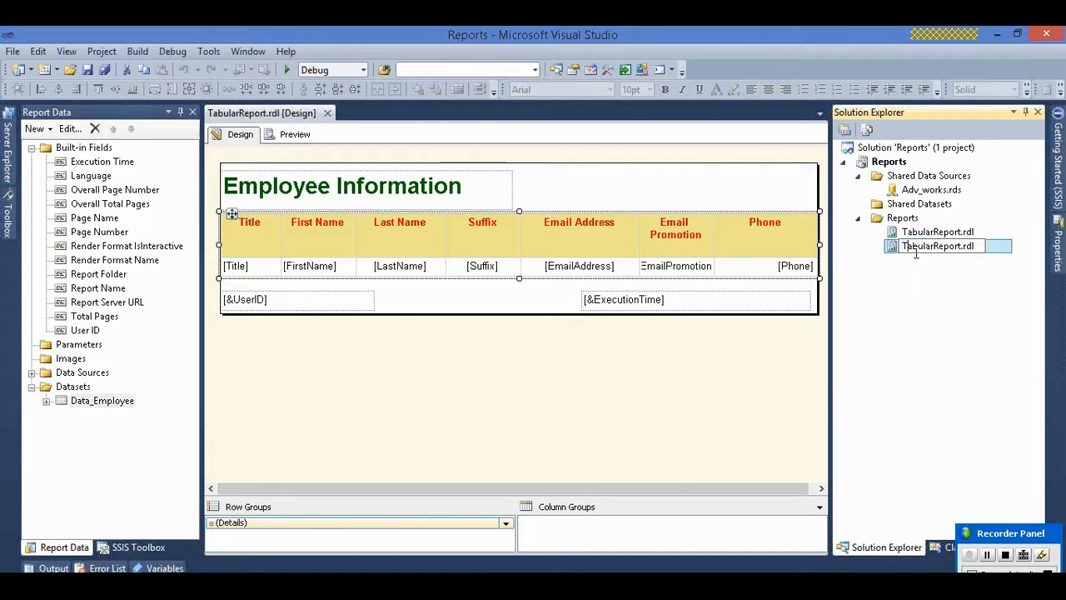
text(Par)
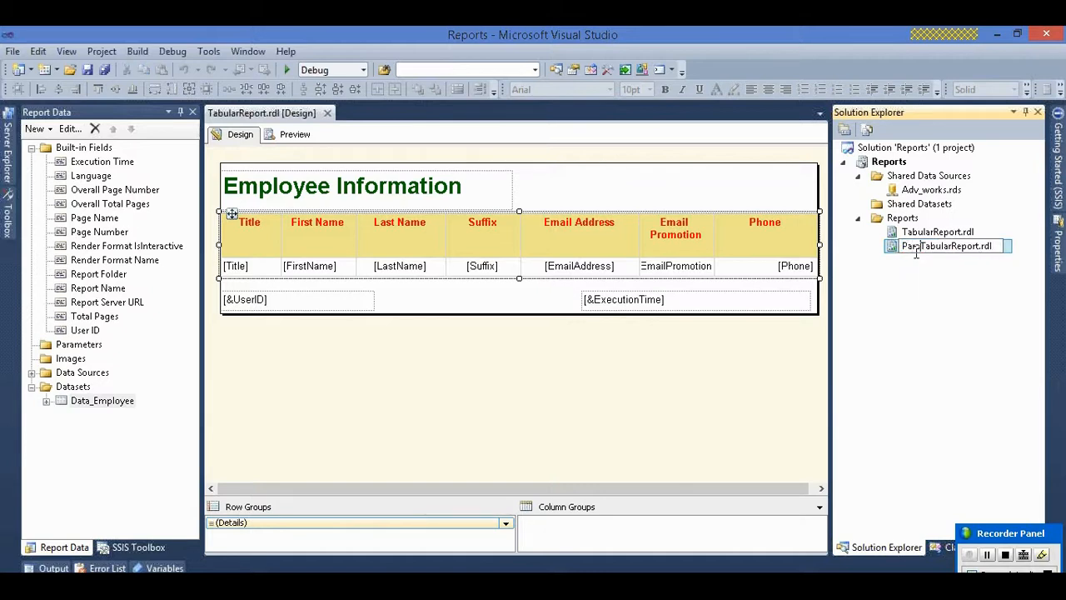
text(ameterize)
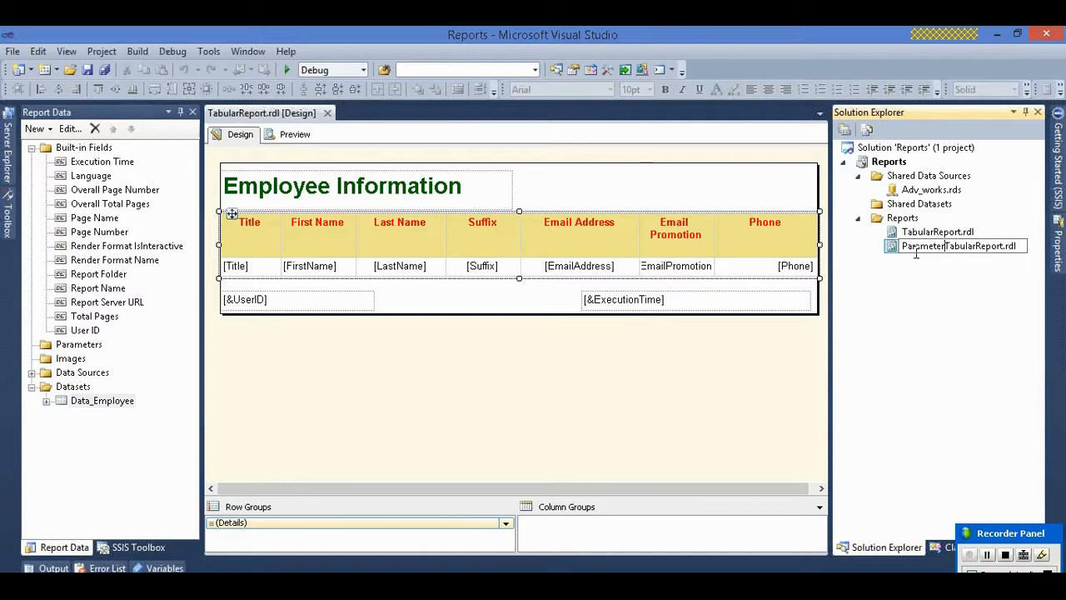
text(d)
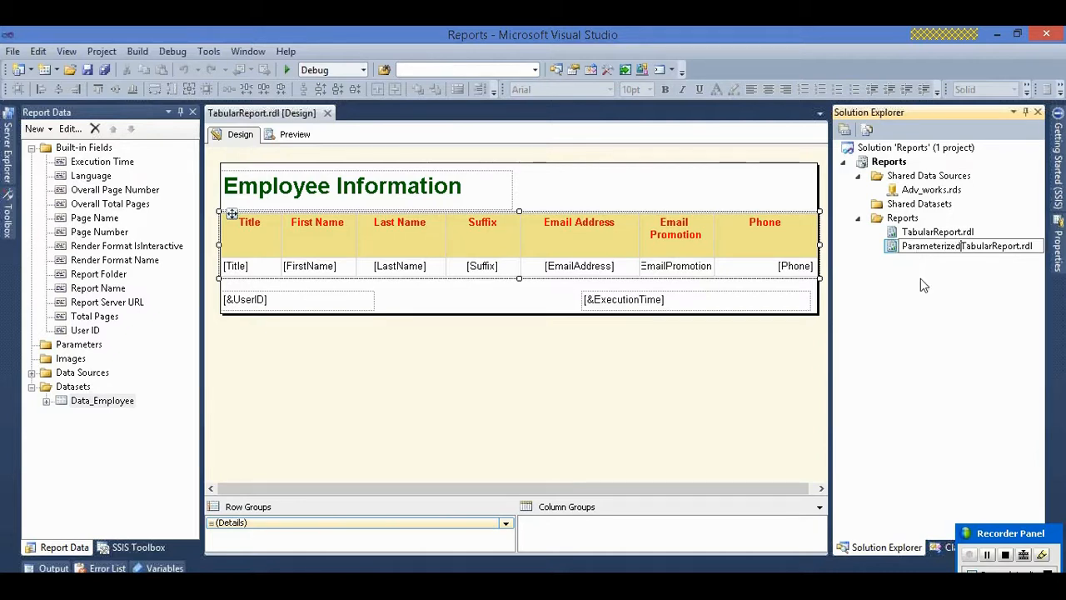
click(624, 423)
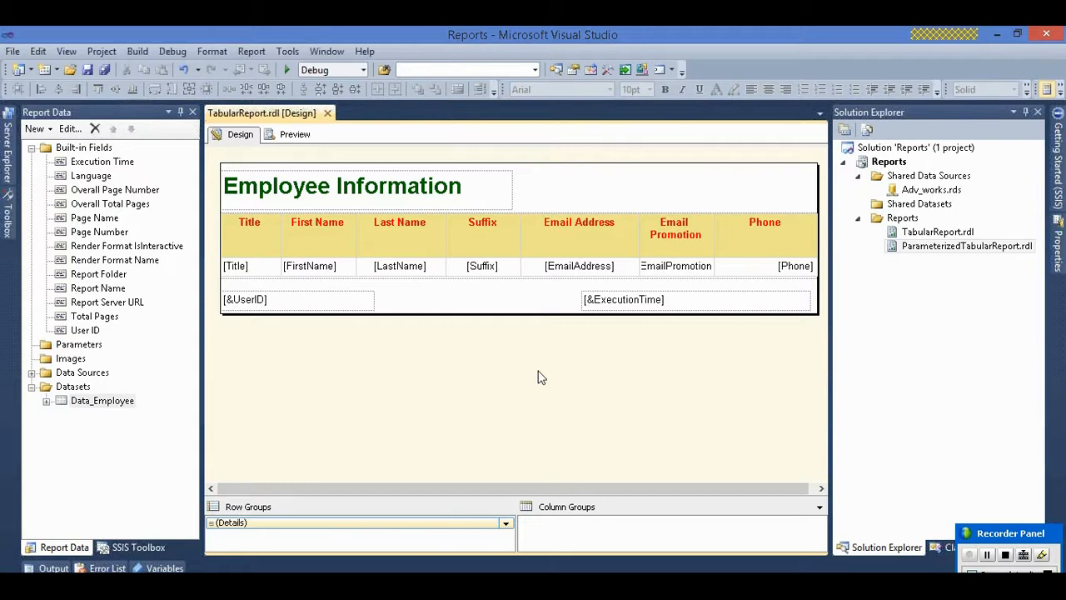
- Collapse the built-in fields and start adding a report parameter to TabularReport, with Name as its name
click(31, 148)
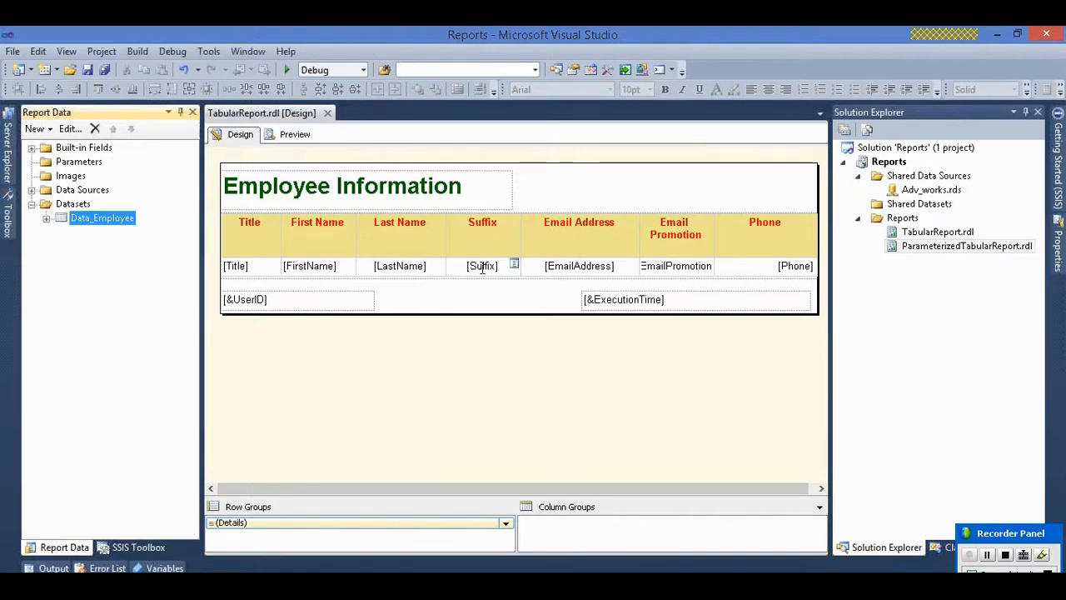
click(444, 350)
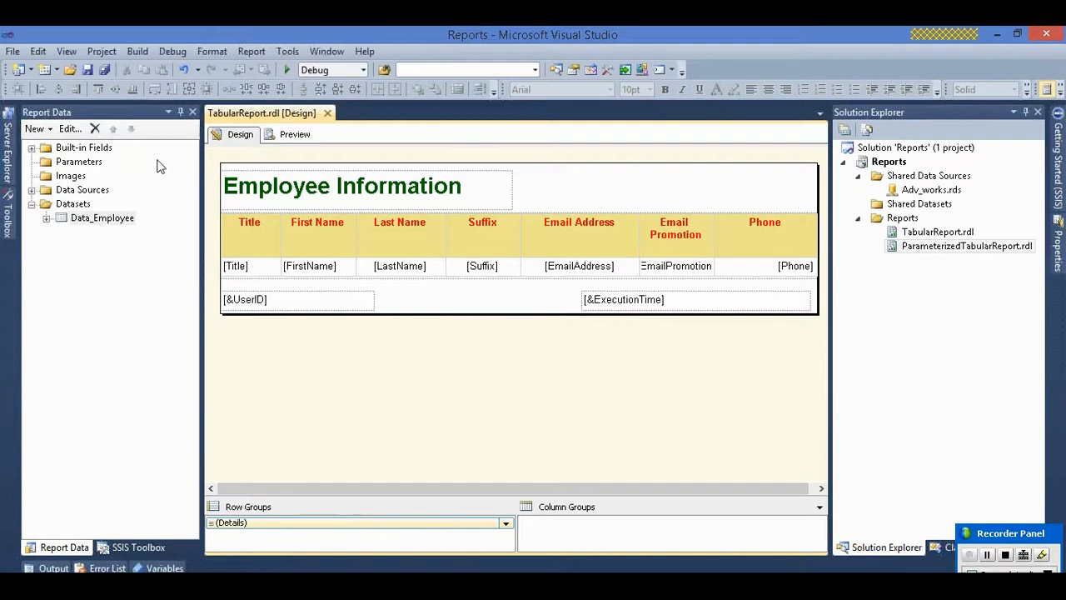
click(75, 163)
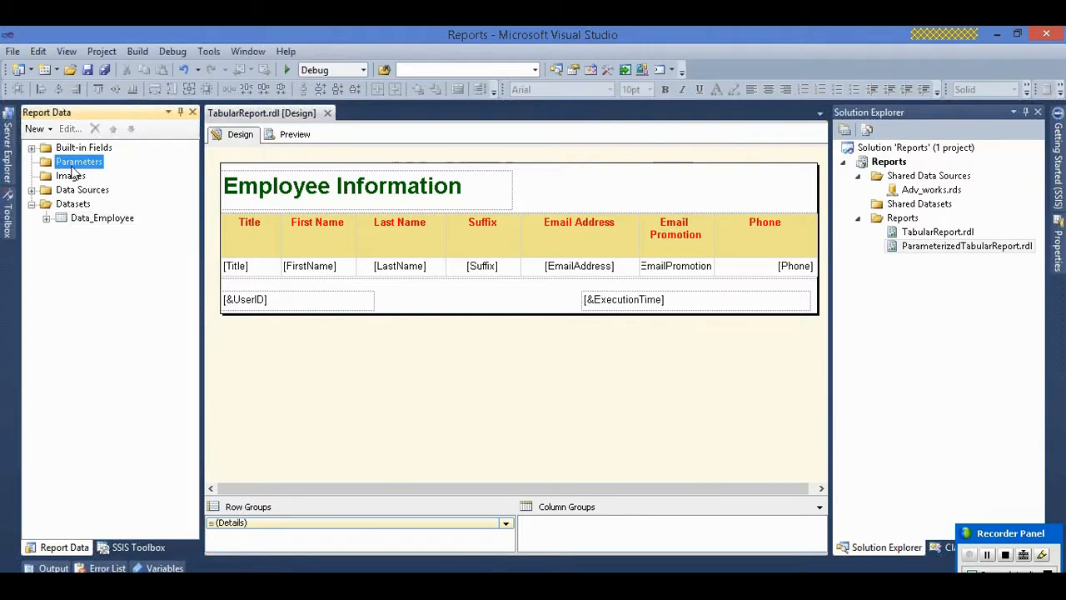
right_click(73, 165)
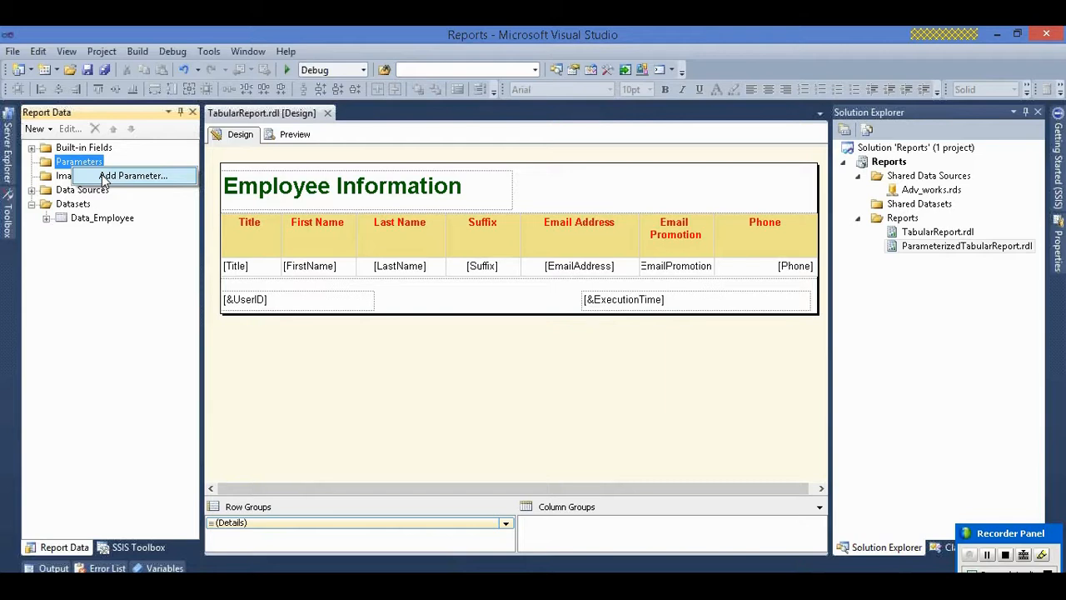
click(106, 178)
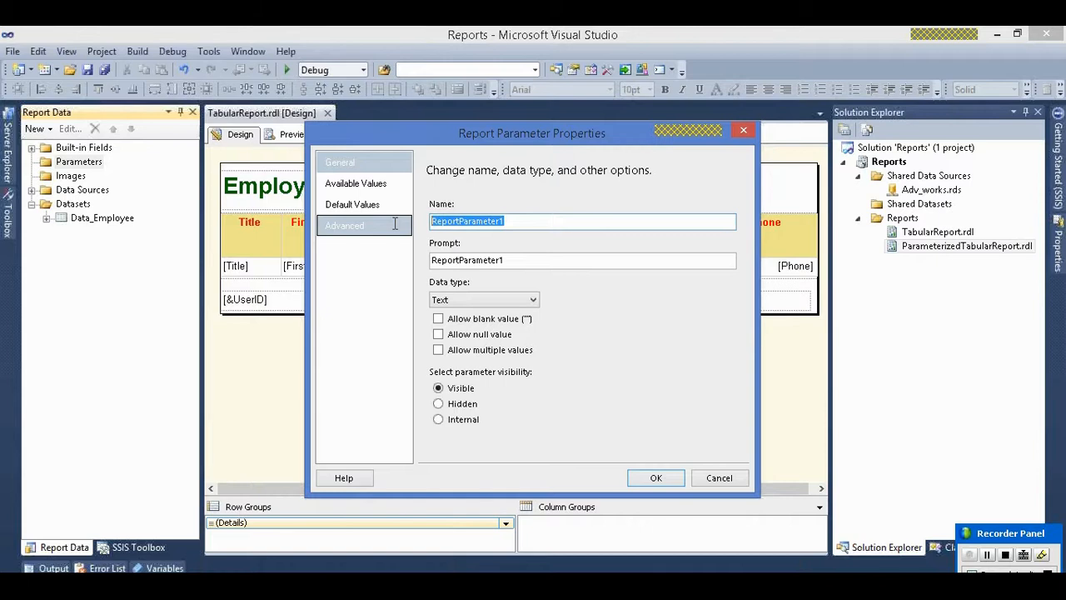
text(Na)
key(BackSpace)
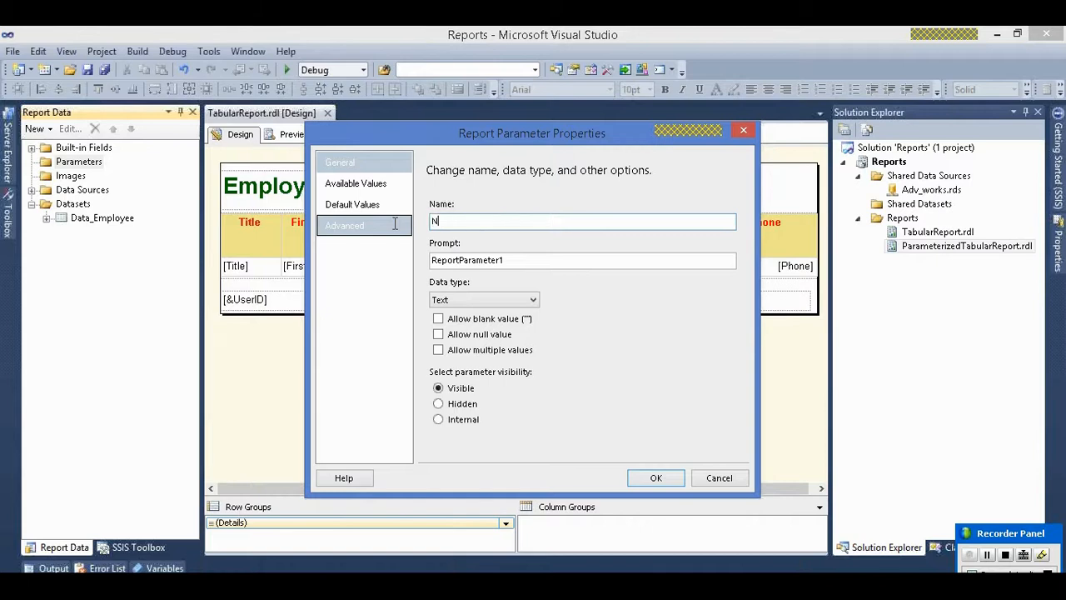
text(ame)
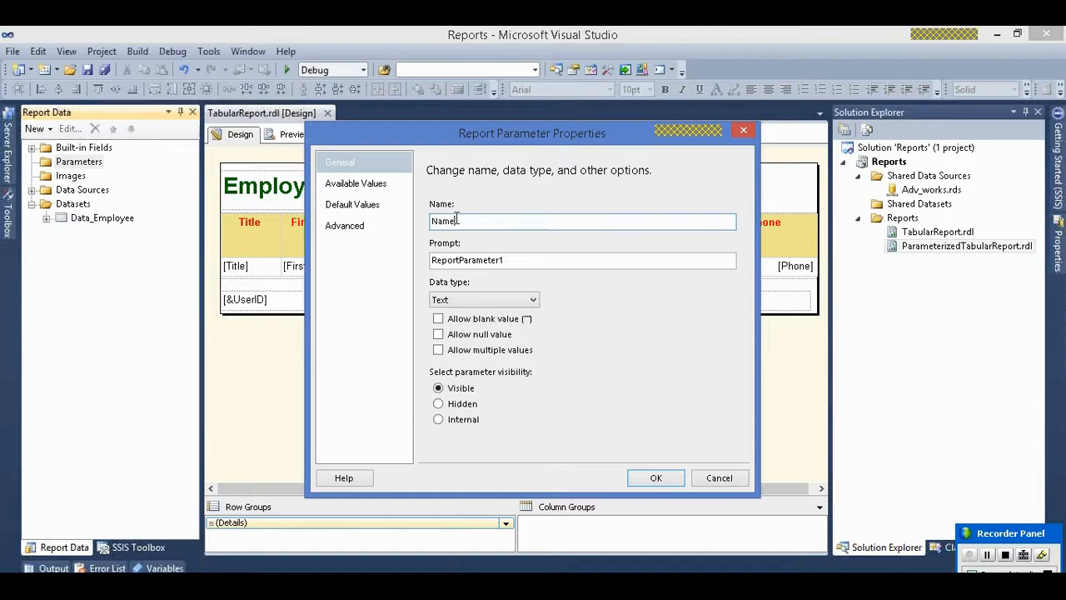
- Set the new report parameter's prompt to First Name
drag(511, 258, 421, 264)
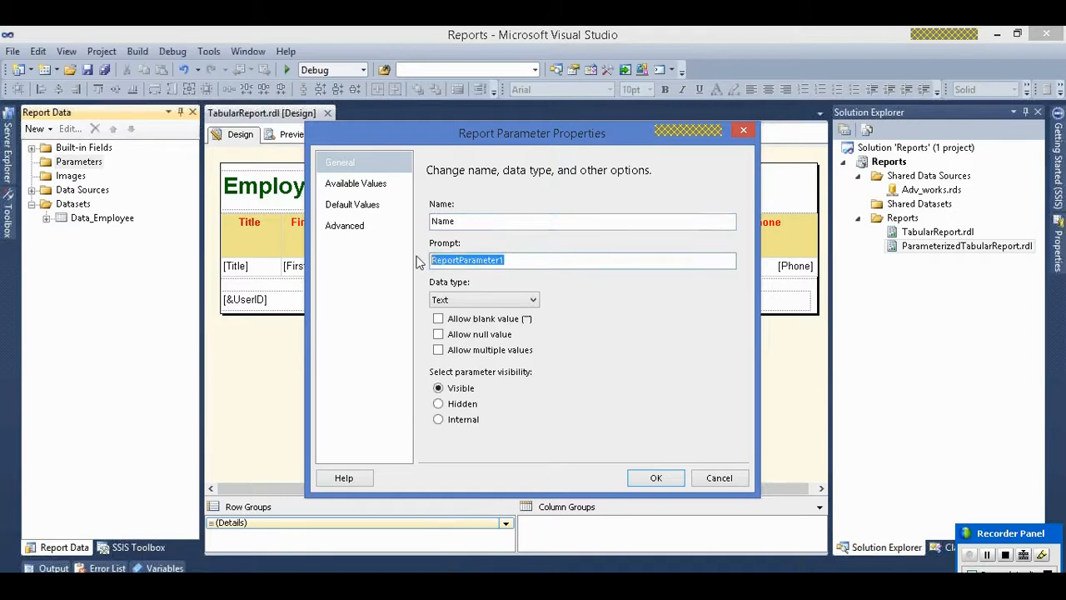
text(NA)
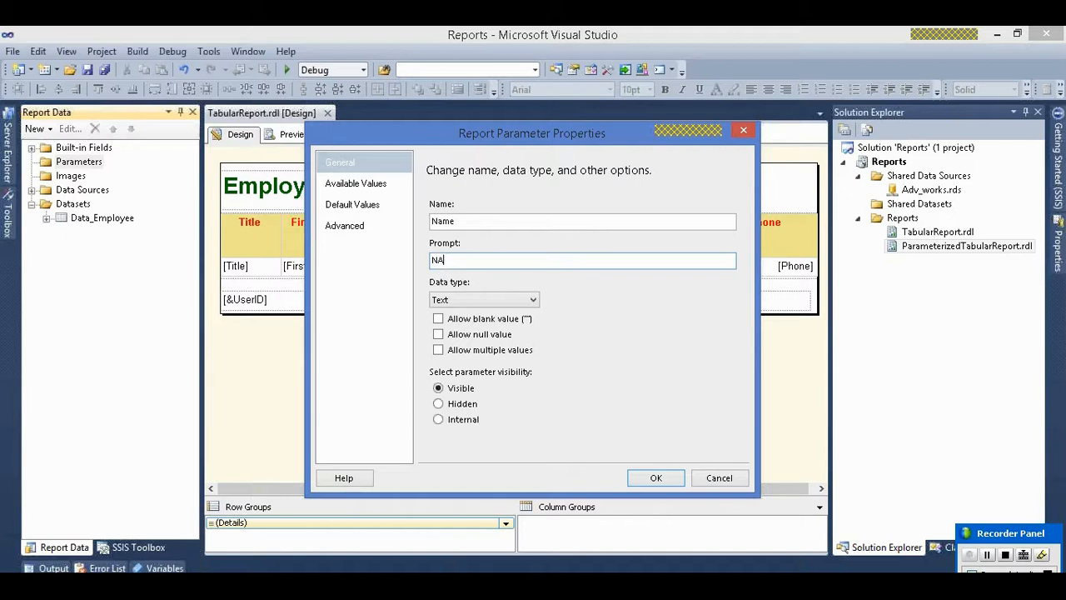
key(BackSpace)
text(ame)
text(Selec)
key(BackSpace)
key(BackSpace)
key(BackSpace)
key(BackSpace)
key(BackSpace)
text(Firrst)
key(BackSpace)
- Choose the Text data type, allow multiple values, and create the Name parameter
click(475, 298)
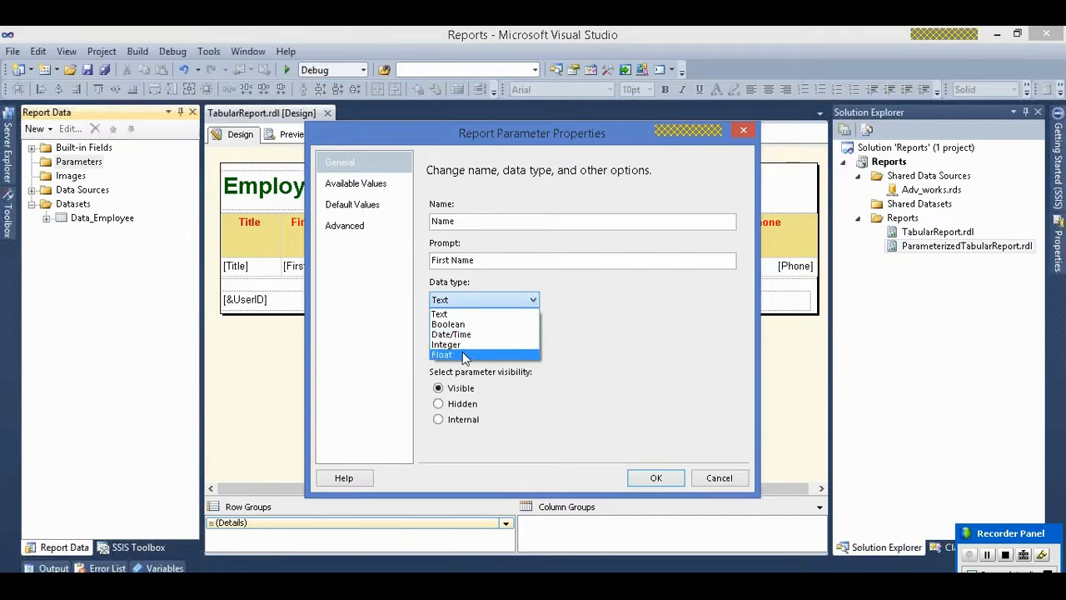
click(466, 314)
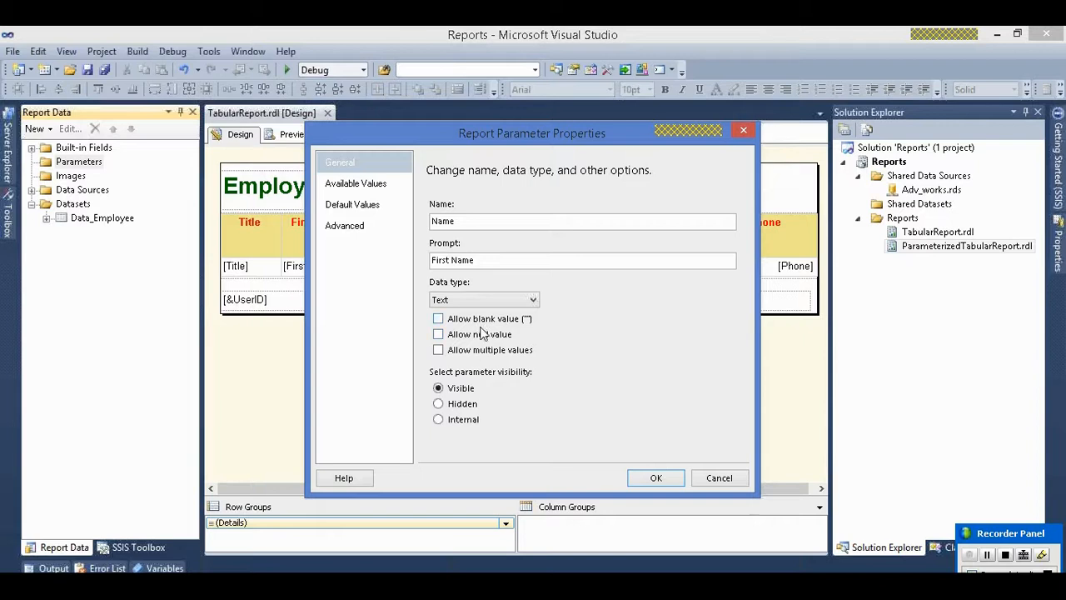
click(439, 335)
click(439, 336)
click(441, 350)
click(441, 350)
click(439, 351)
click(656, 477)
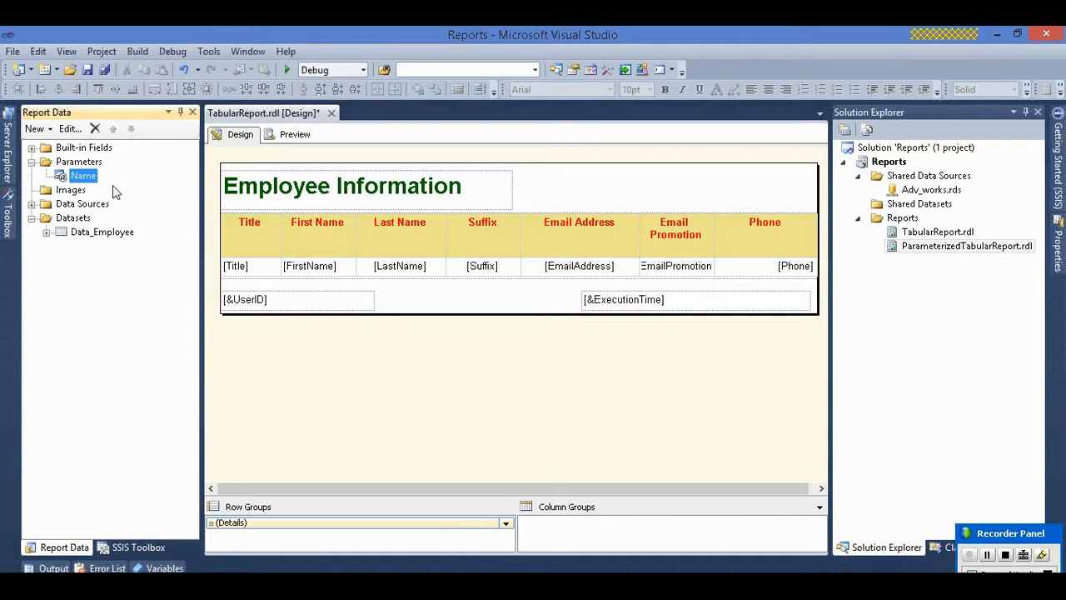
- Preview TabularReport with A as the First Name value, review the rows, and return to the report design
click(286, 138)
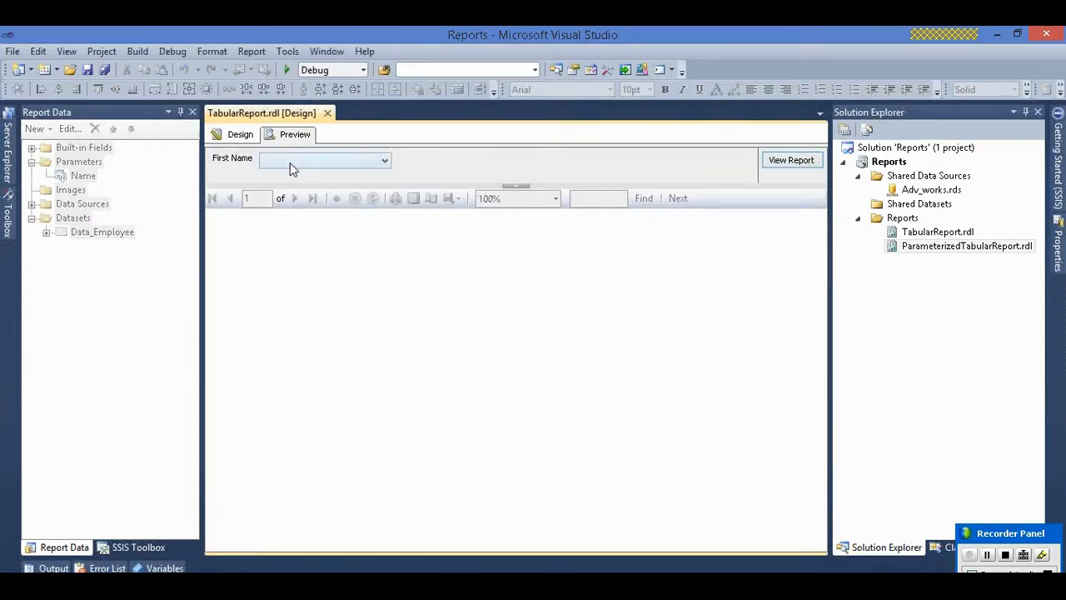
click(290, 164)
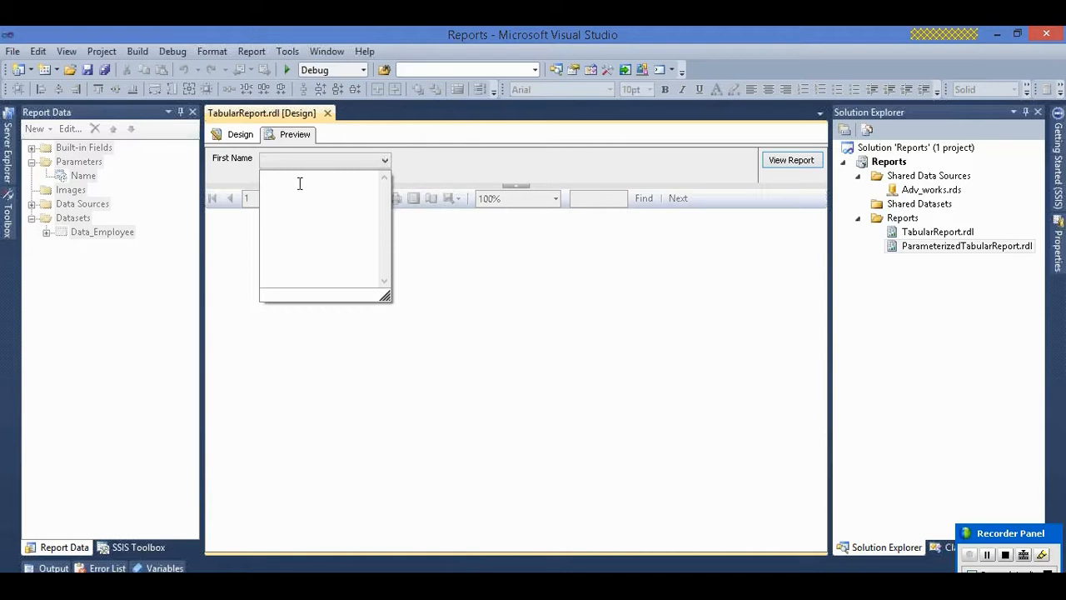
click(777, 161)
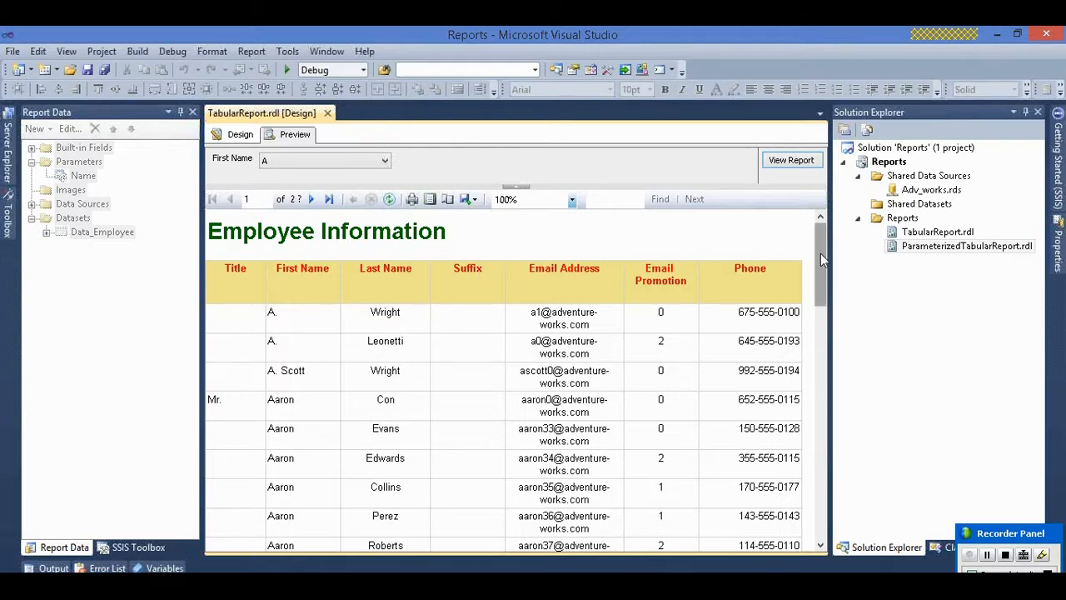
drag(821, 253, 824, 225)
click(240, 134)
click(47, 233)
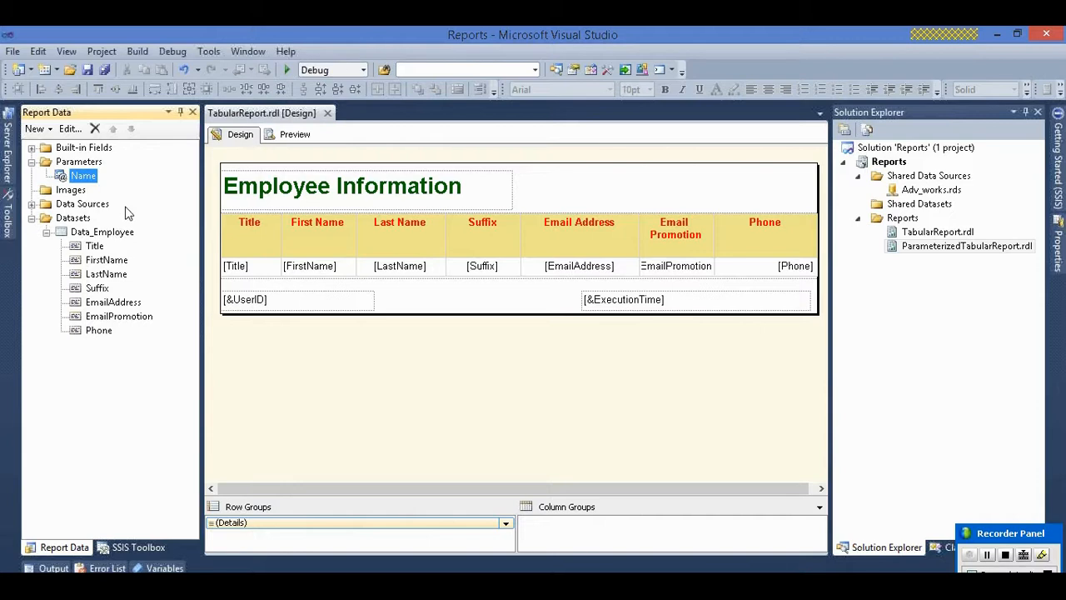
click(114, 234)
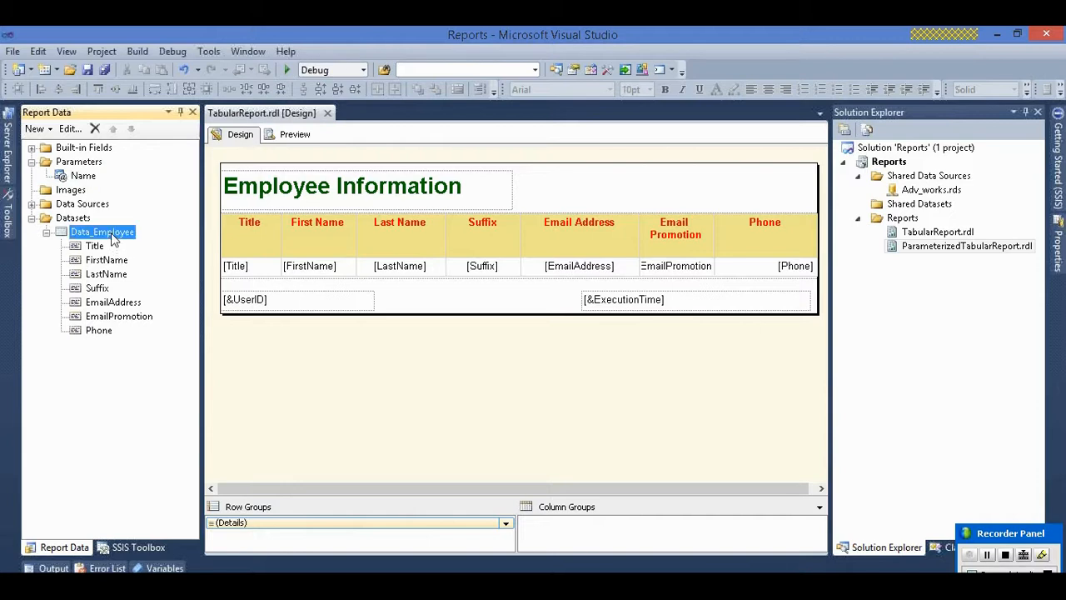
double_click(113, 236)
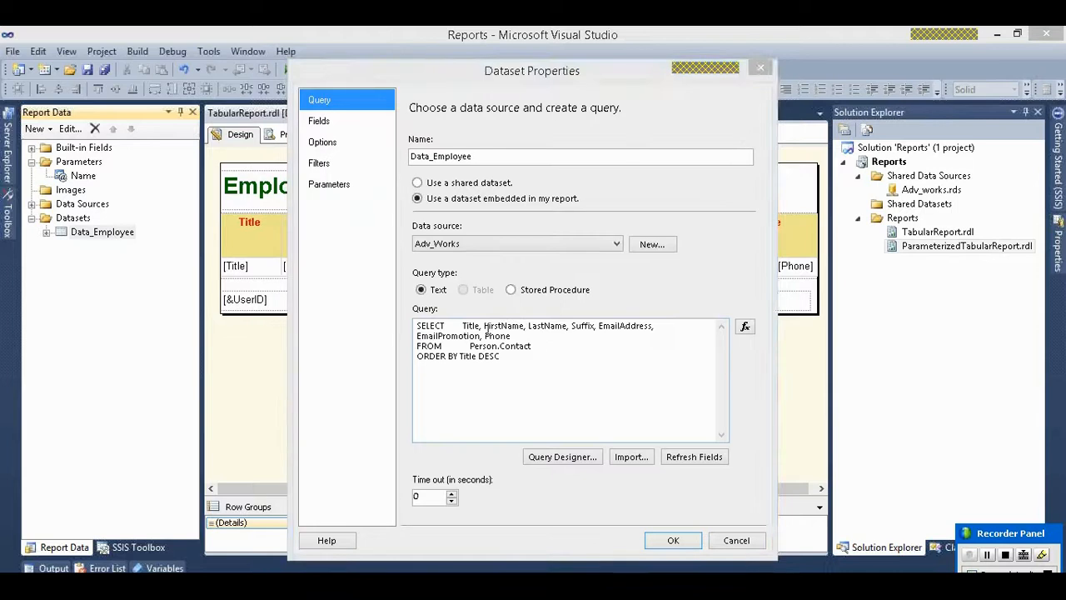
click(549, 347)
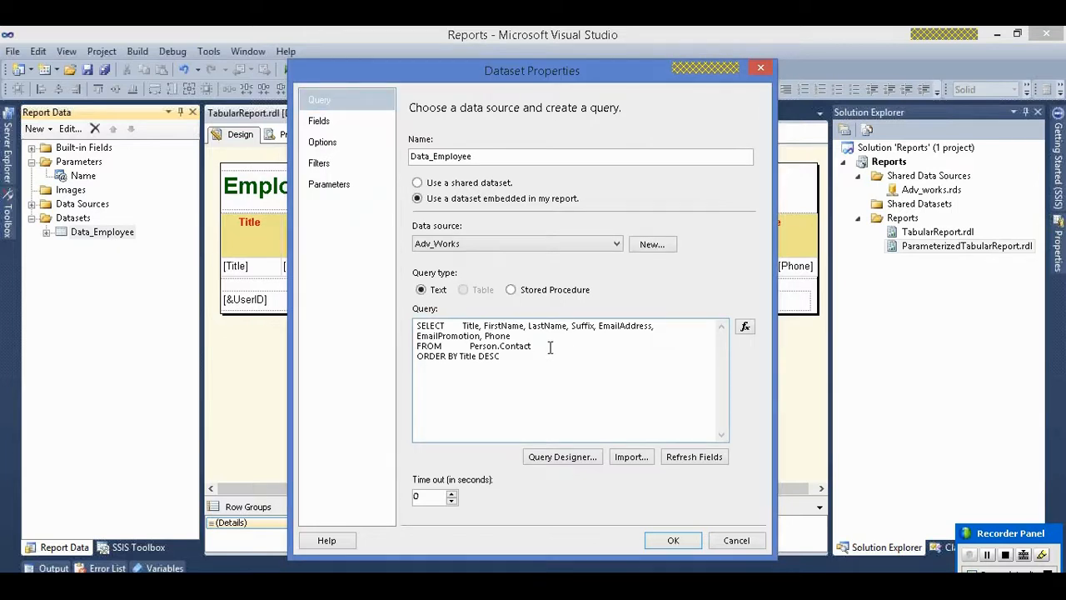
click(339, 191)
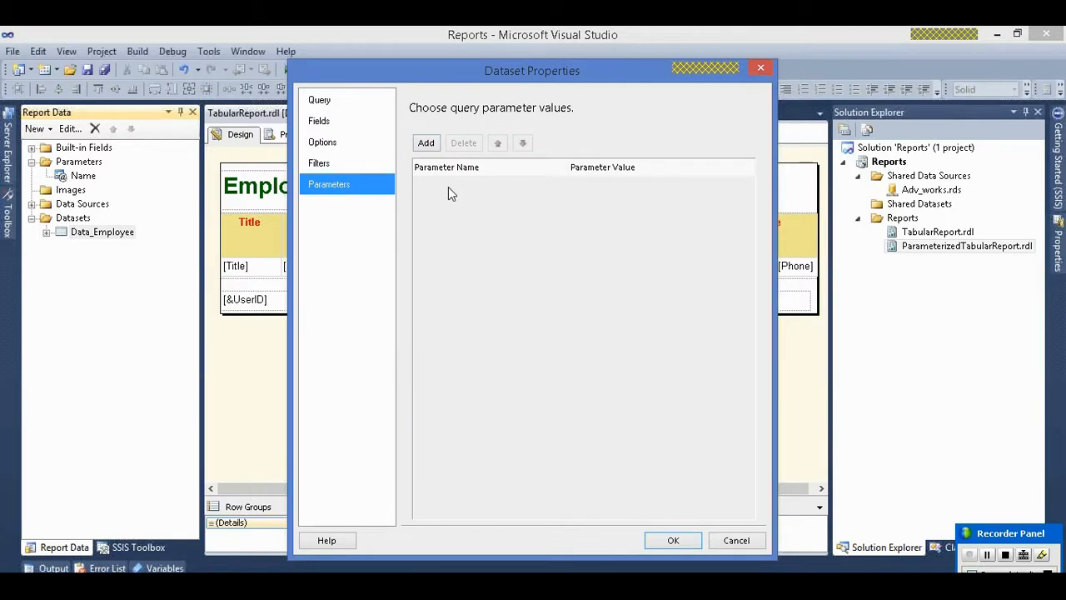
click(426, 144)
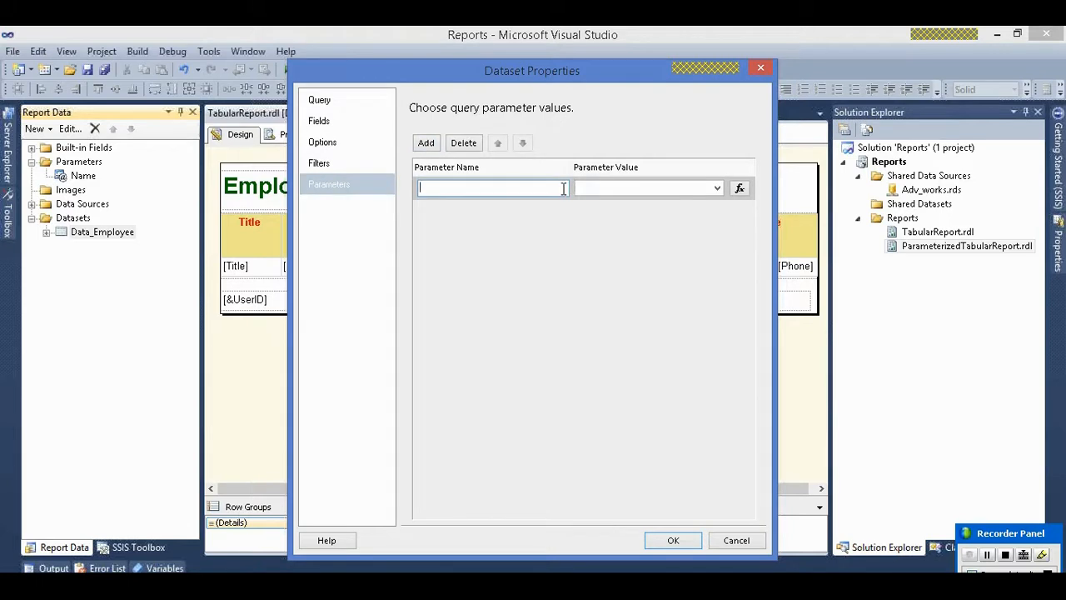
text(NAme)
key(BackSpace)
key(BackSpace)
key(BackSpace)
text(ame)
click(717, 188)
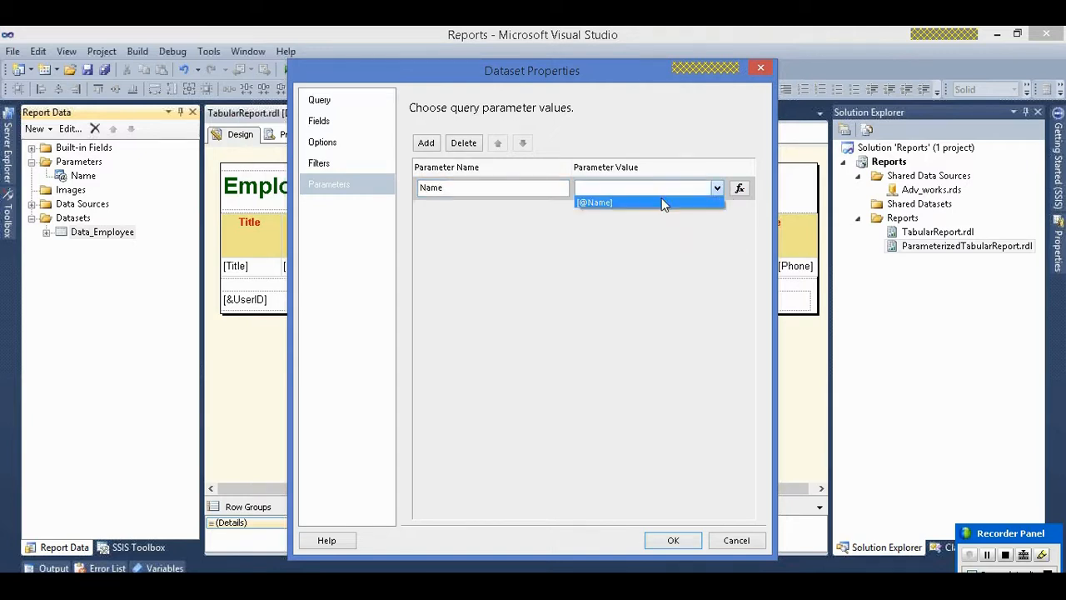
click(663, 201)
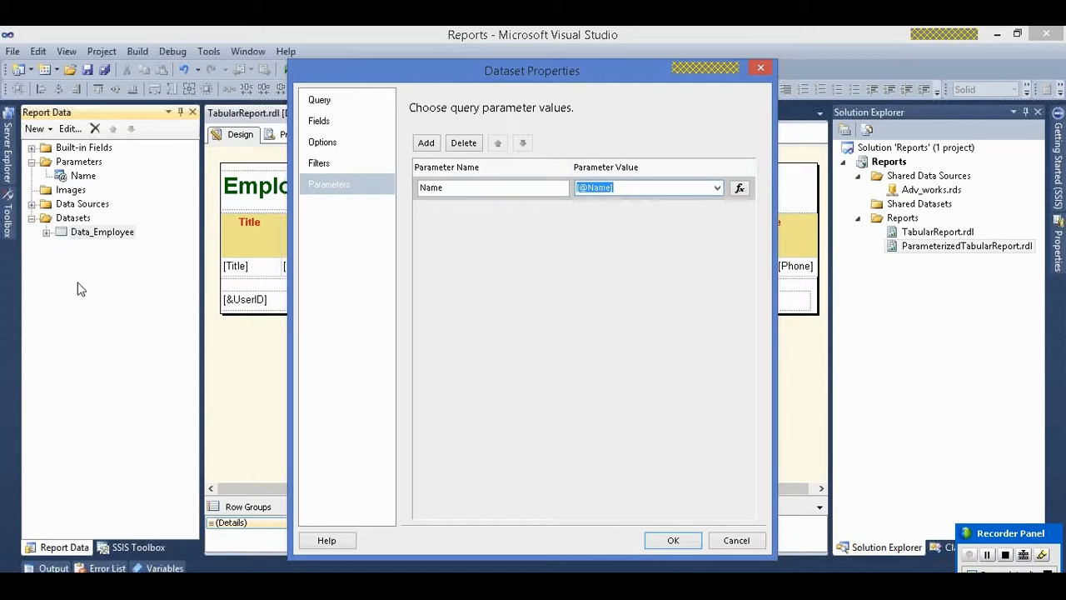
- Rename the dataset's query parameter as FirstName, copied from the dataset's field name, and save the dataset properties
click(47, 233)
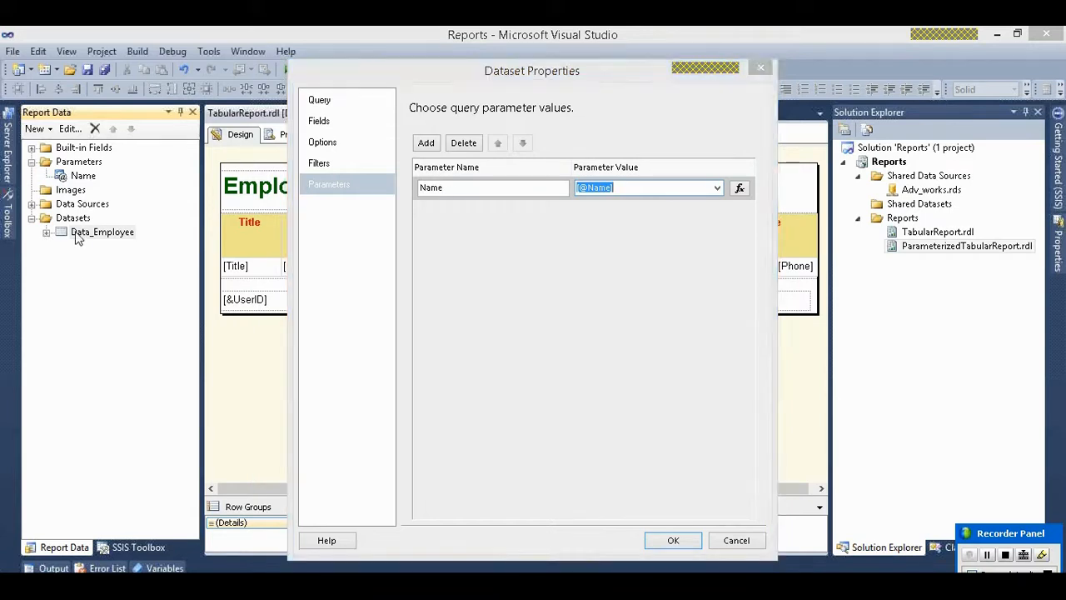
click(421, 187)
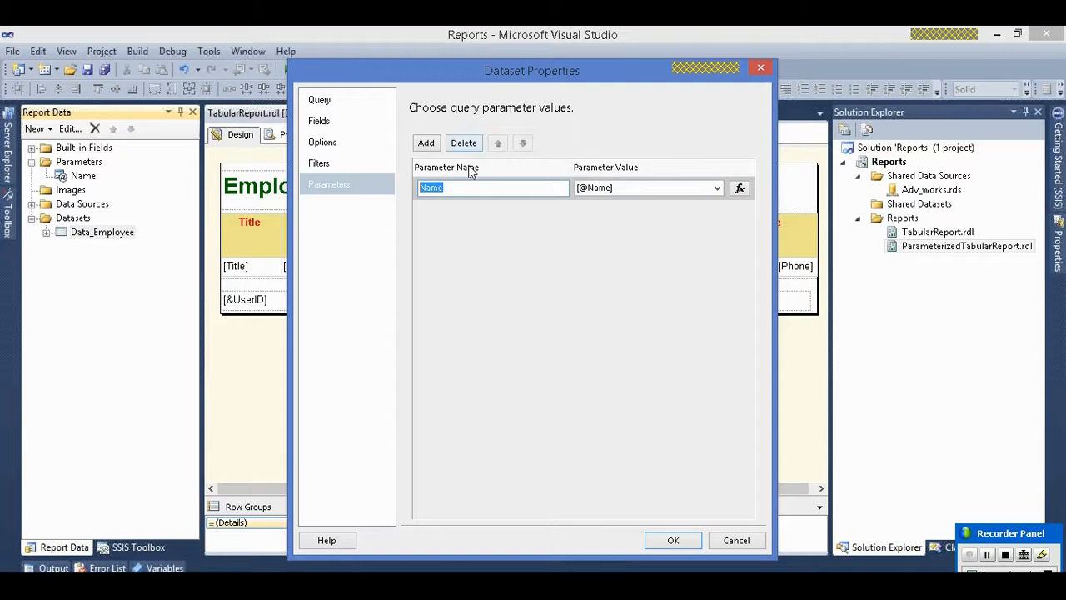
click(425, 190)
click(331, 121)
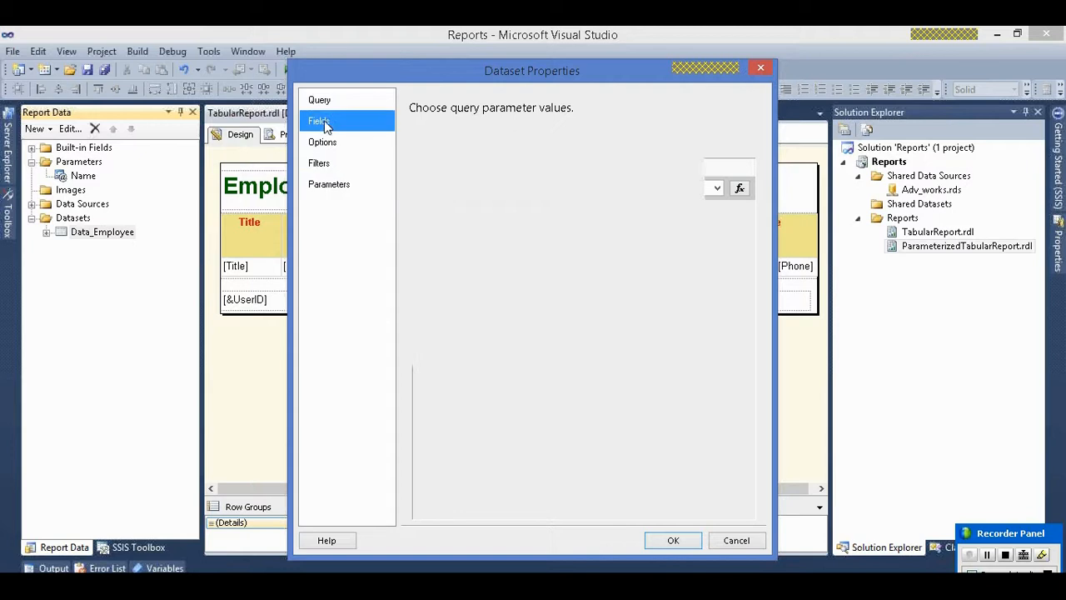
click(483, 214)
key(ctrl+c)
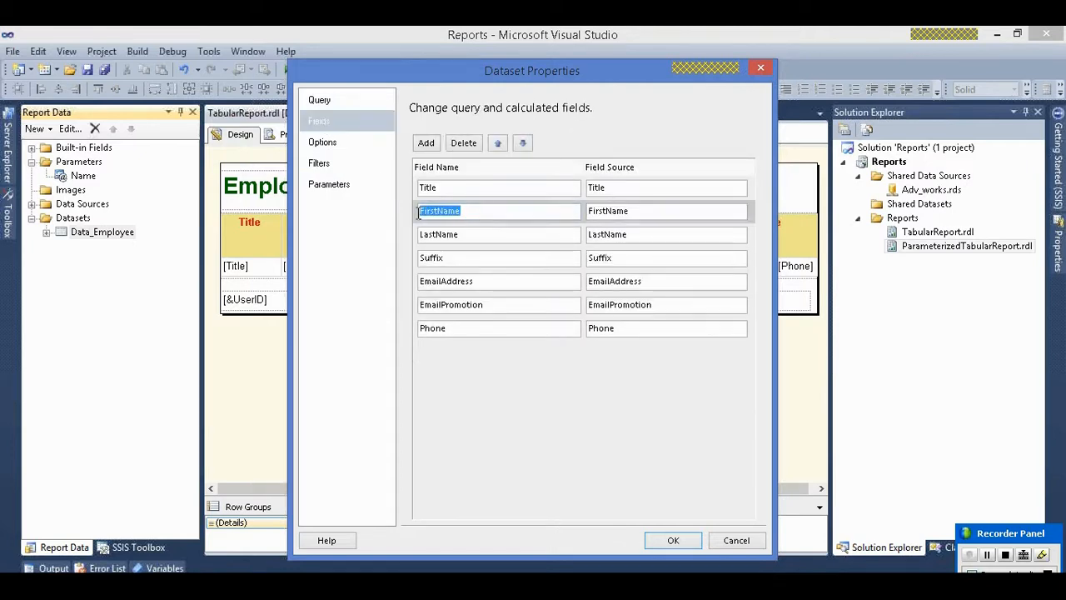
click(348, 185)
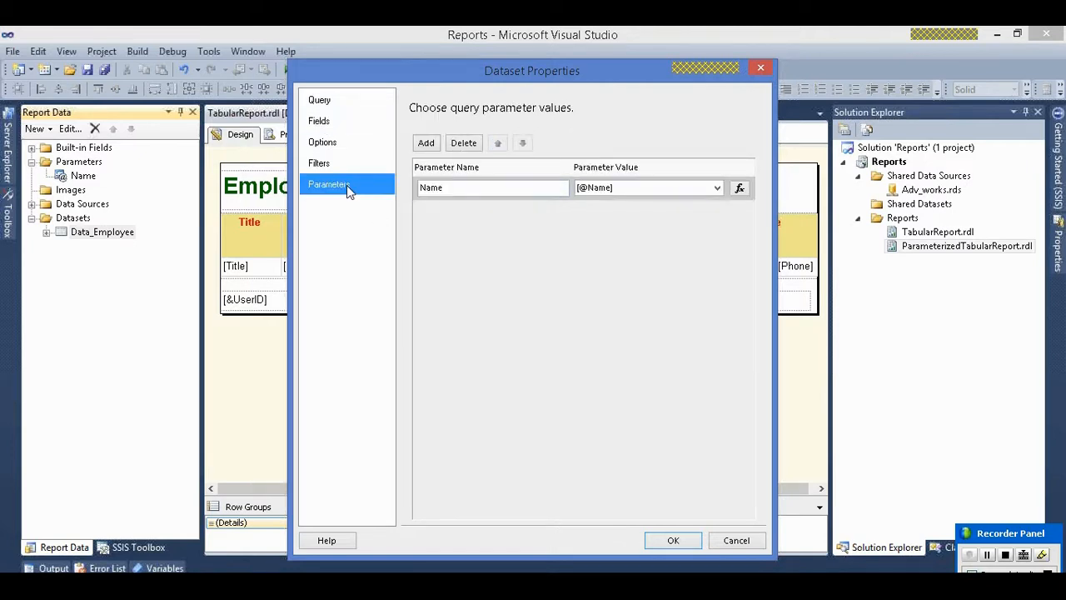
key(BackSpace)
key(BackSpace)
key(BackSpace)
key(BackSpace)
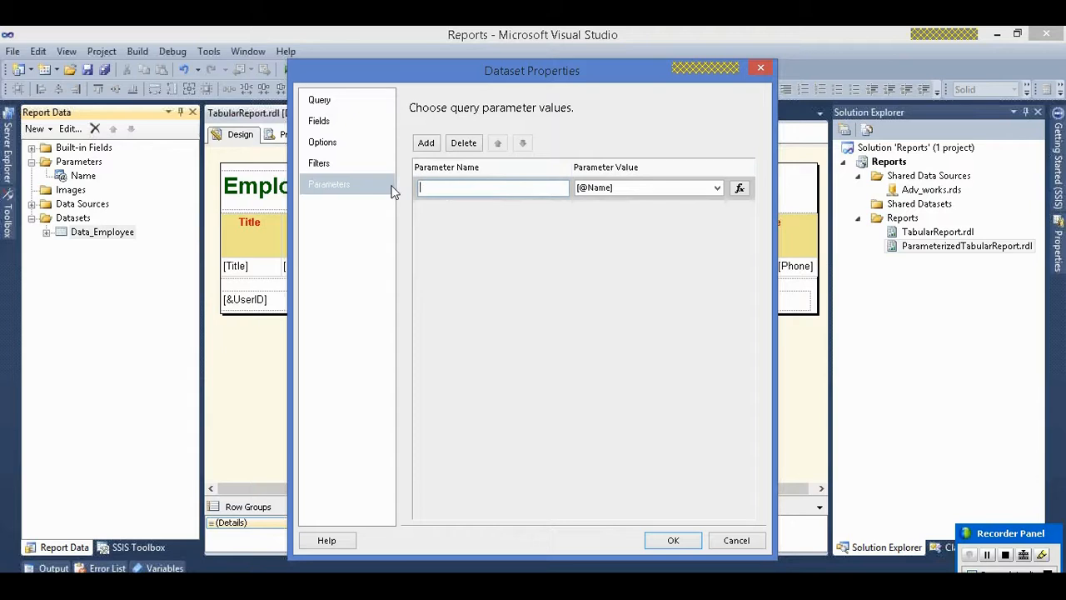
key(ctrl+v)
click(347, 99)
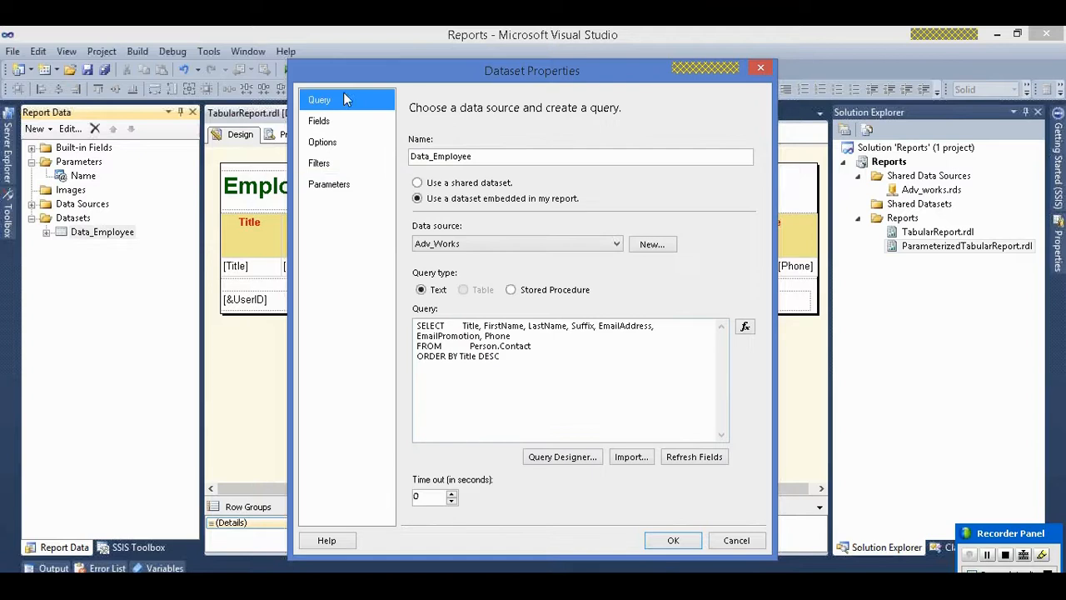
click(673, 541)
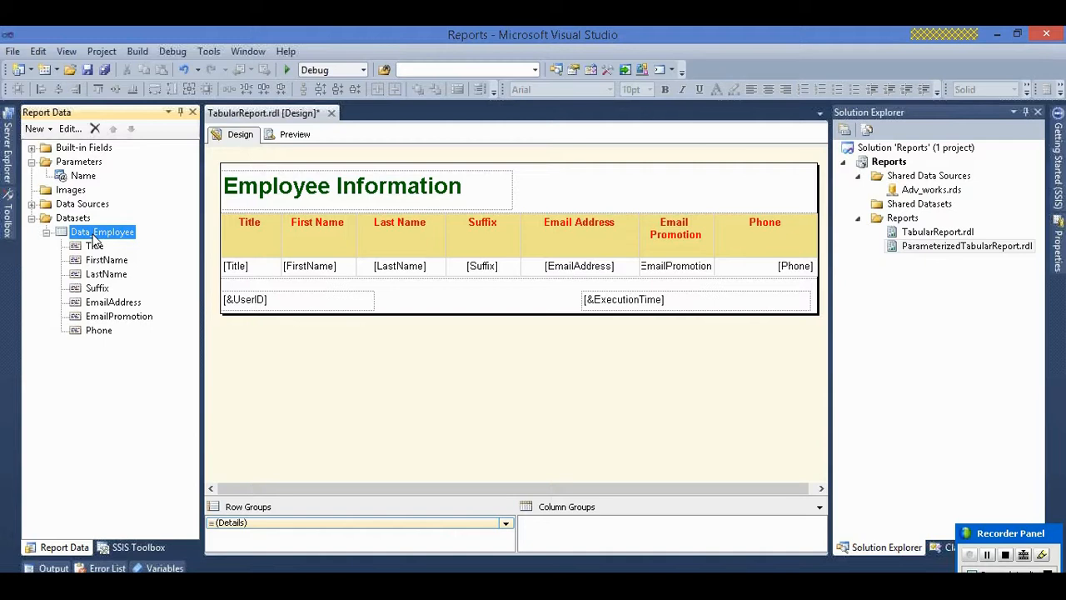
- Reopen the Data_Employee dataset properties and delete the FirstName query parameter
double_click(93, 235)
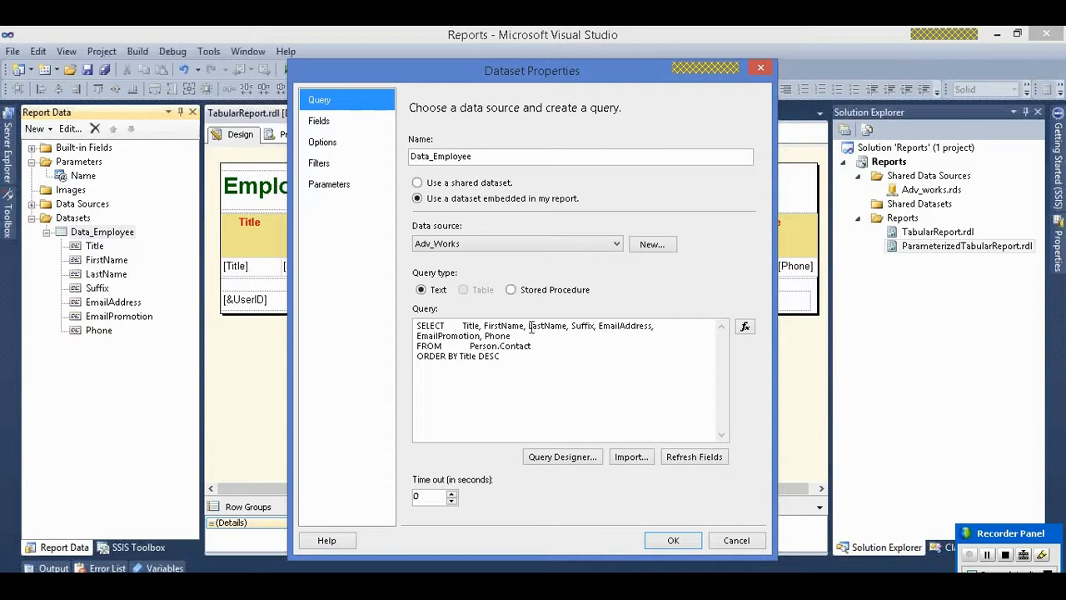
click(333, 185)
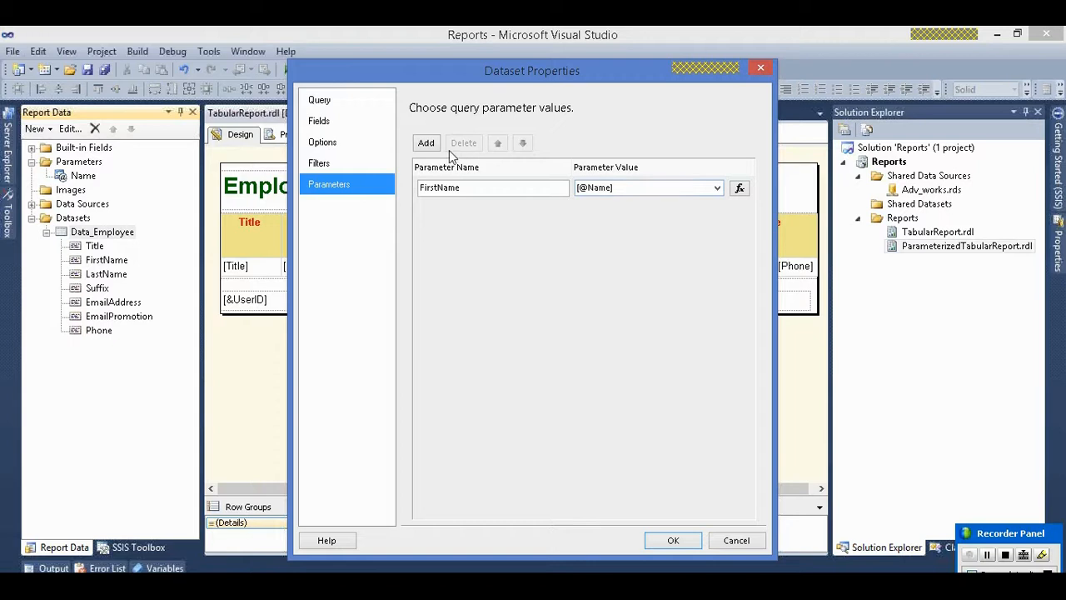
click(421, 190)
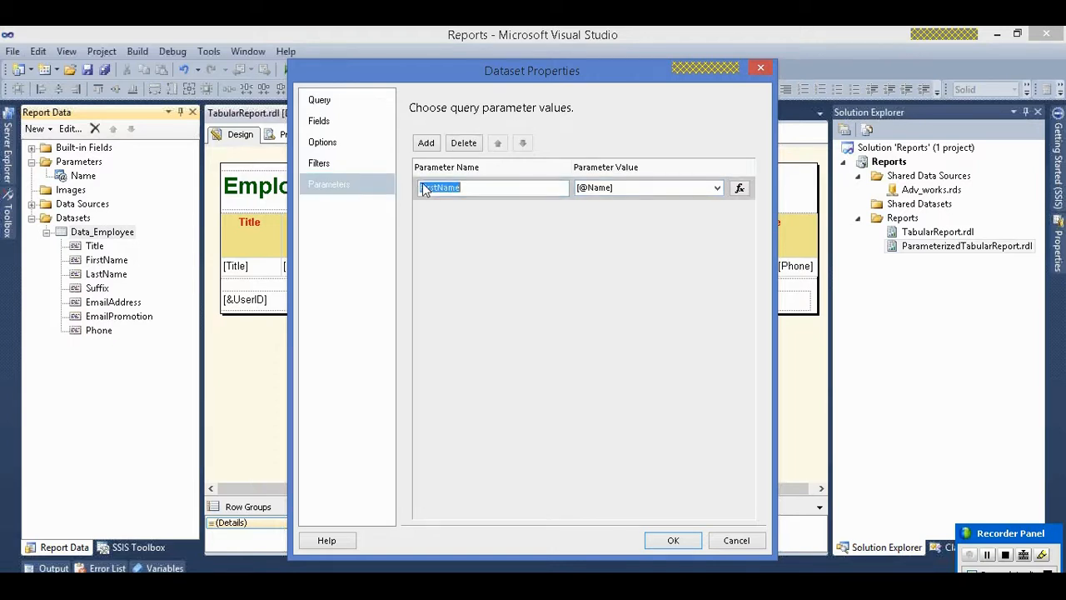
click(463, 146)
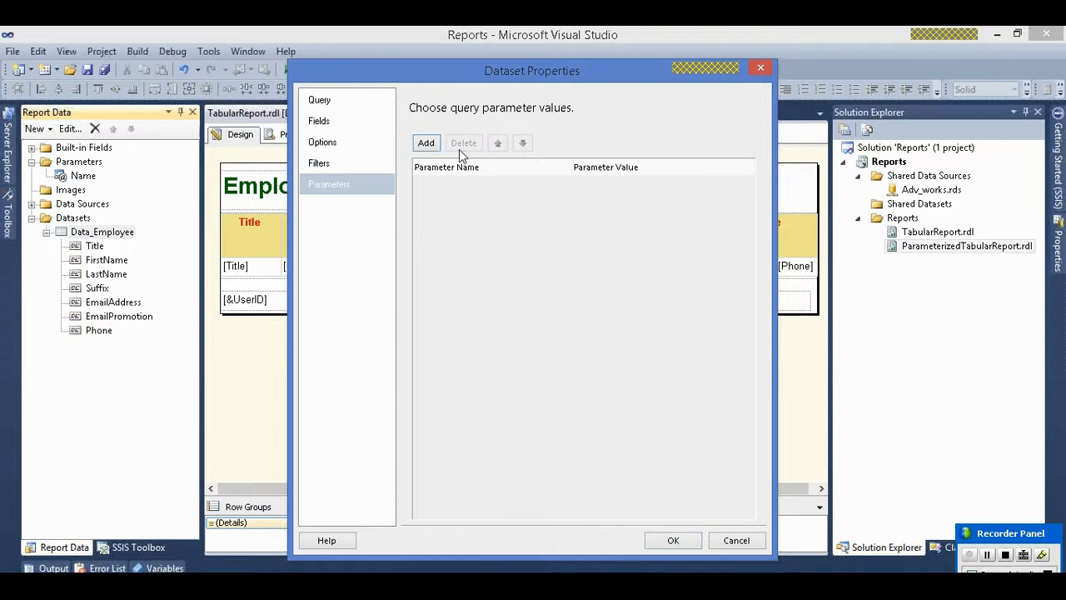
click(323, 99)
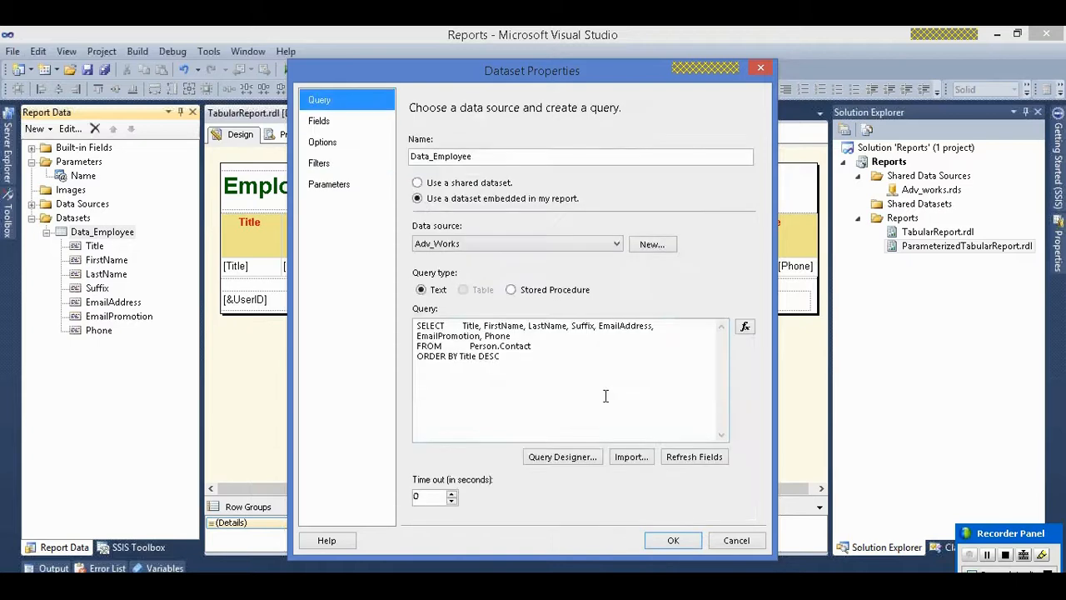
click(545, 349)
key(Return)
text(Where )
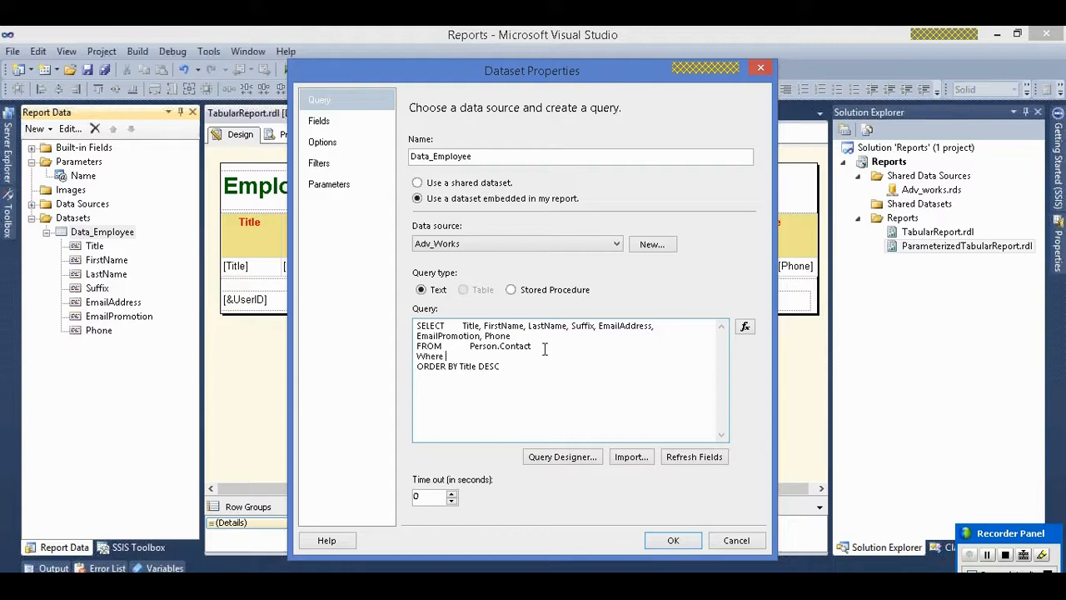
text(FirstName = @Firs)
click(538, 359)
drag(537, 358, 414, 357)
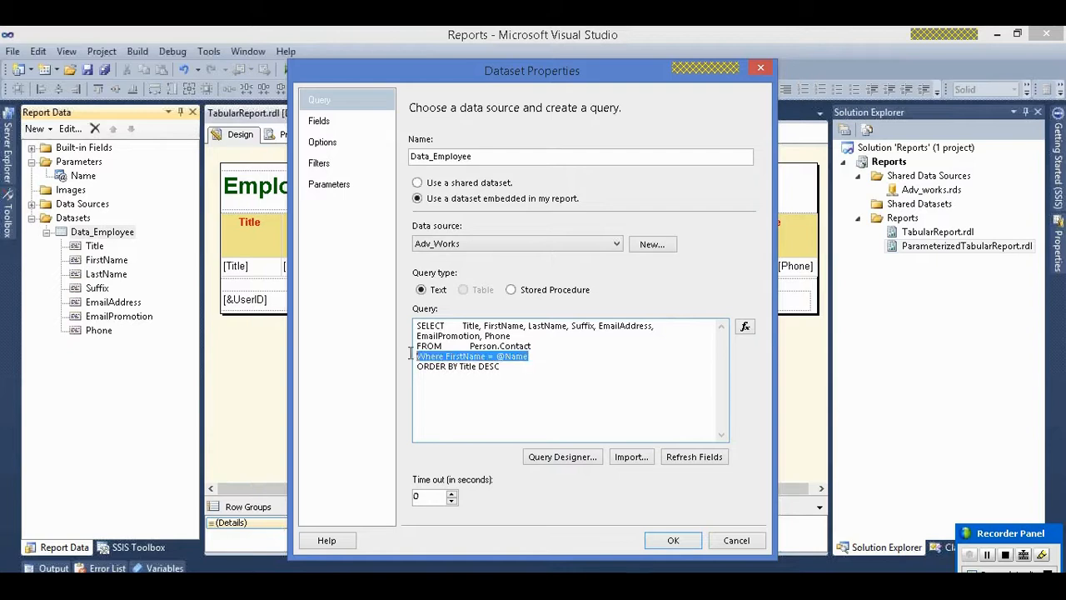
click(511, 372)
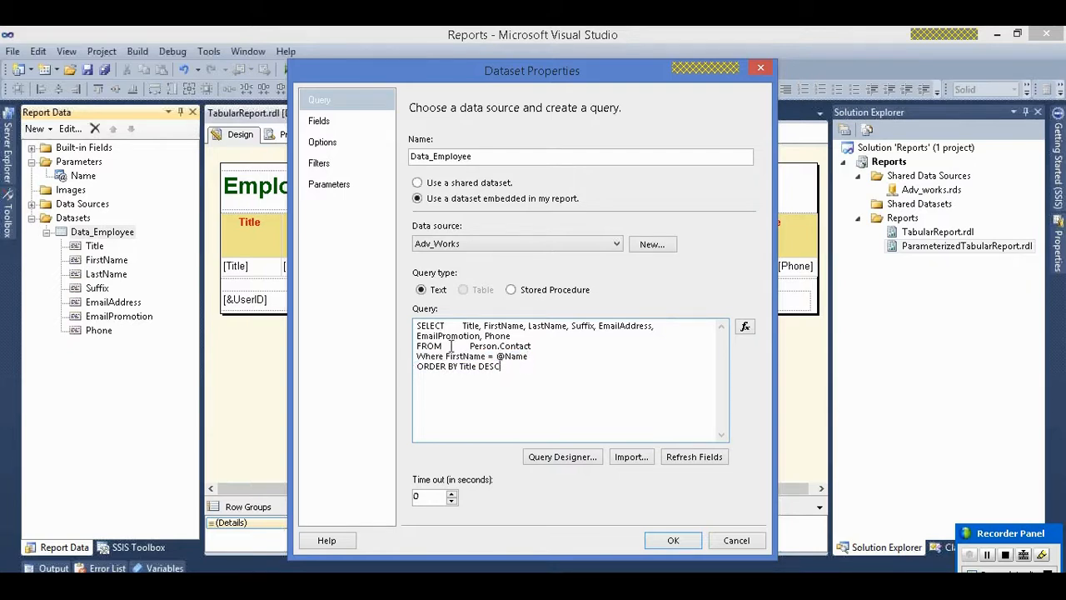
key(ctrl+a)
click(489, 379)
click(509, 379)
drag(496, 356, 529, 356)
click(529, 347)
drag(493, 355, 487, 356)
click(491, 355)
drag(494, 355, 487, 356)
click(531, 356)
drag(498, 358, 529, 358)
click(529, 358)
double_click(492, 358)
text(in)
click(497, 357)
text(()
double_click(492, 356)
text(=)
key(BackSpace)
text(in)
click(673, 539)
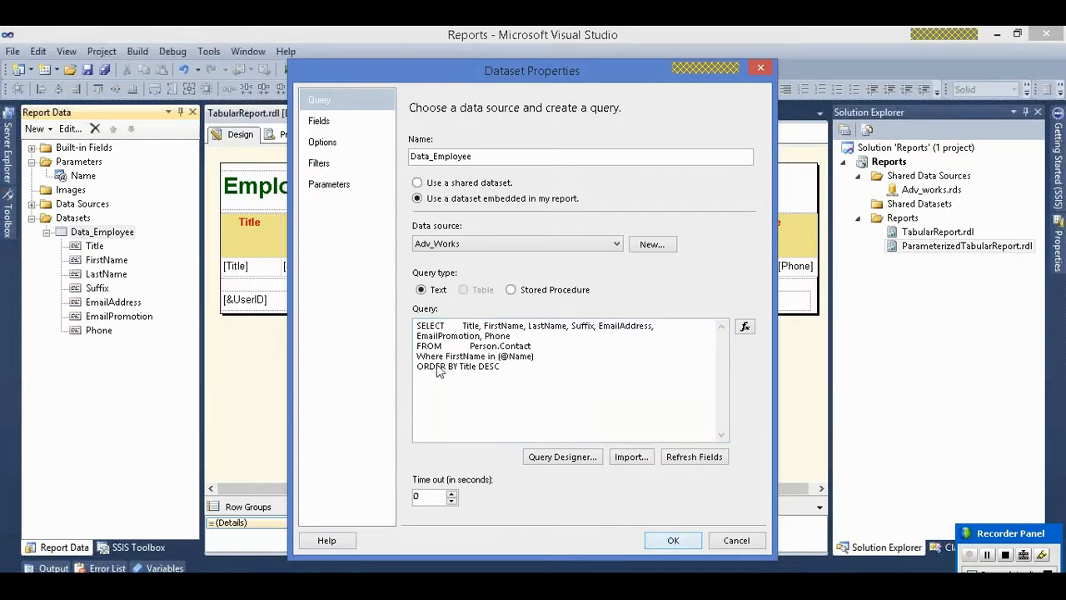
- Preview the report with First Name set to "A", and run it again with First Name set to "A."
click(304, 134)
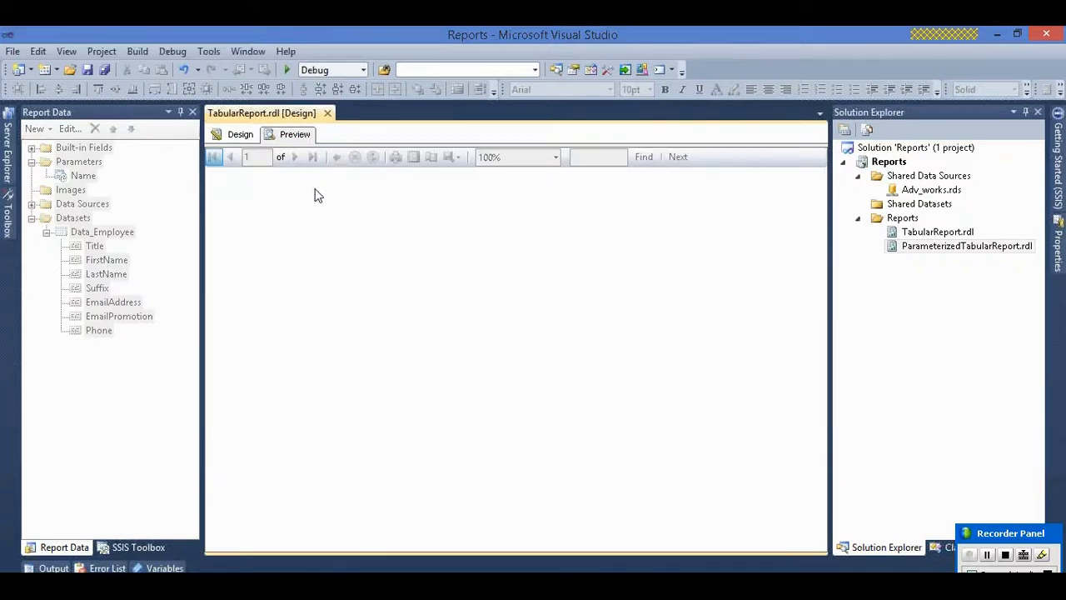
click(293, 161)
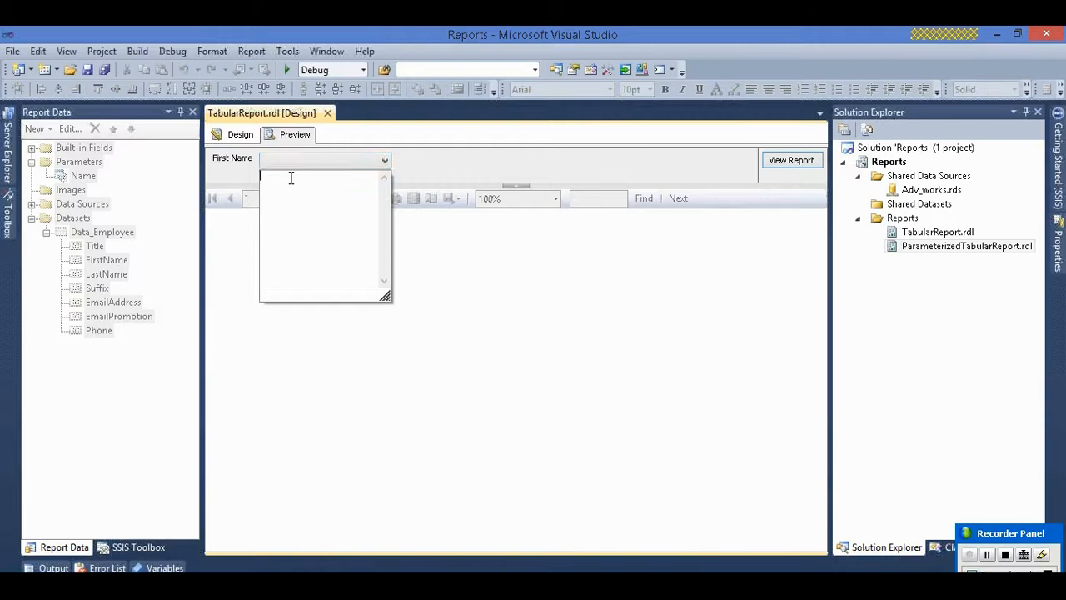
click(782, 161)
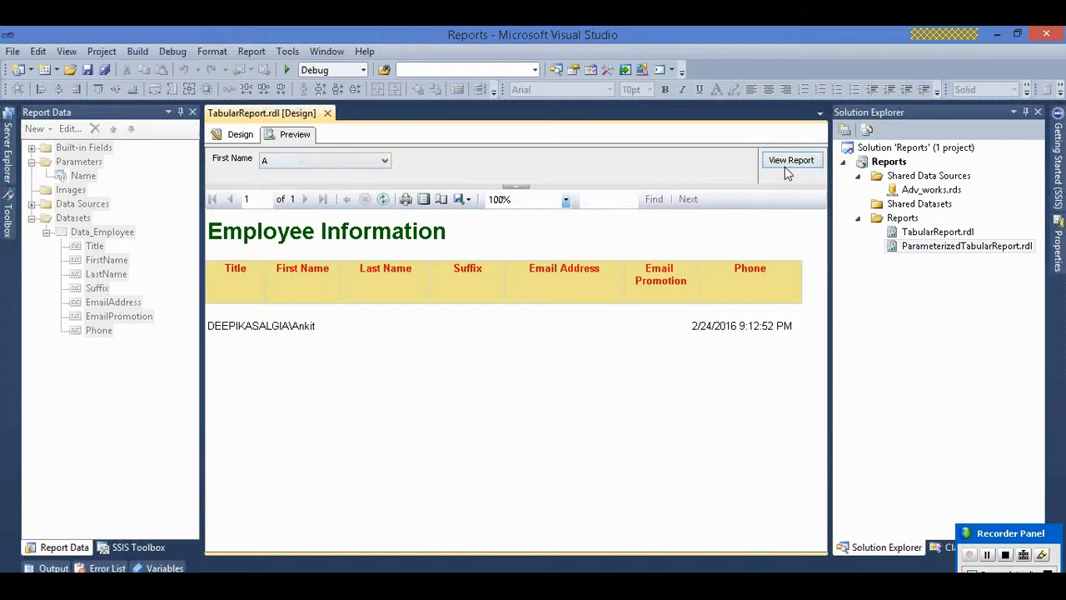
click(292, 159)
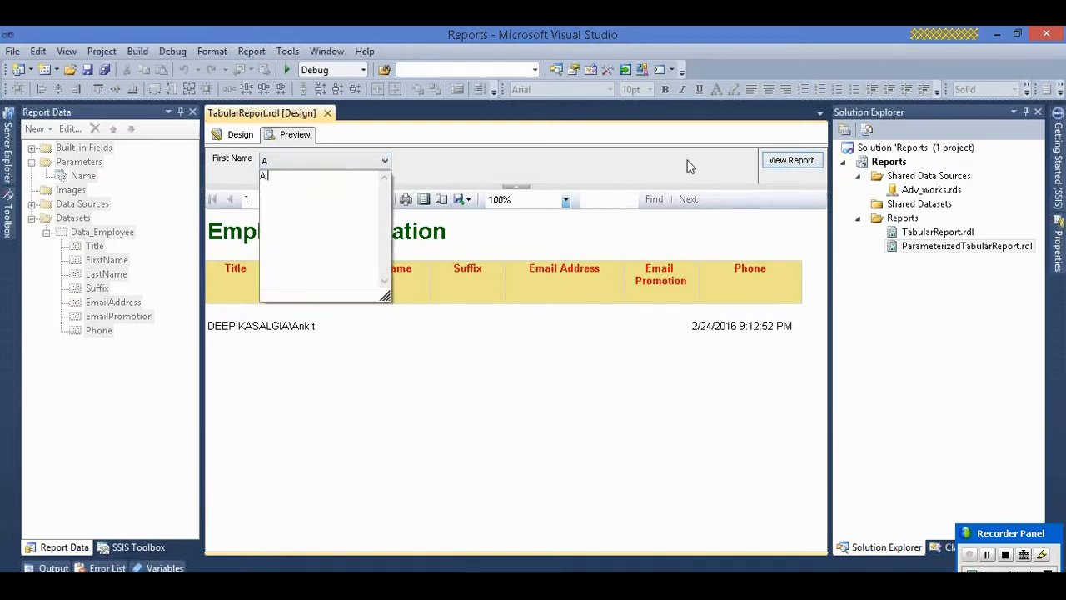
click(784, 160)
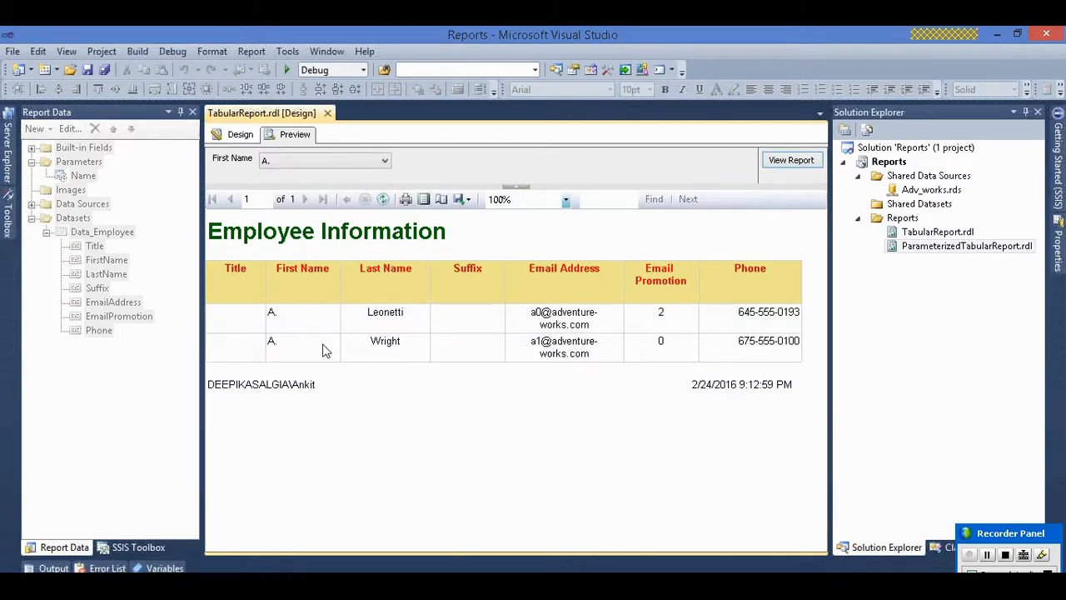
- Inspect the First Name value list in the preview, select its entry, and return to the report design
click(283, 163)
click(283, 177)
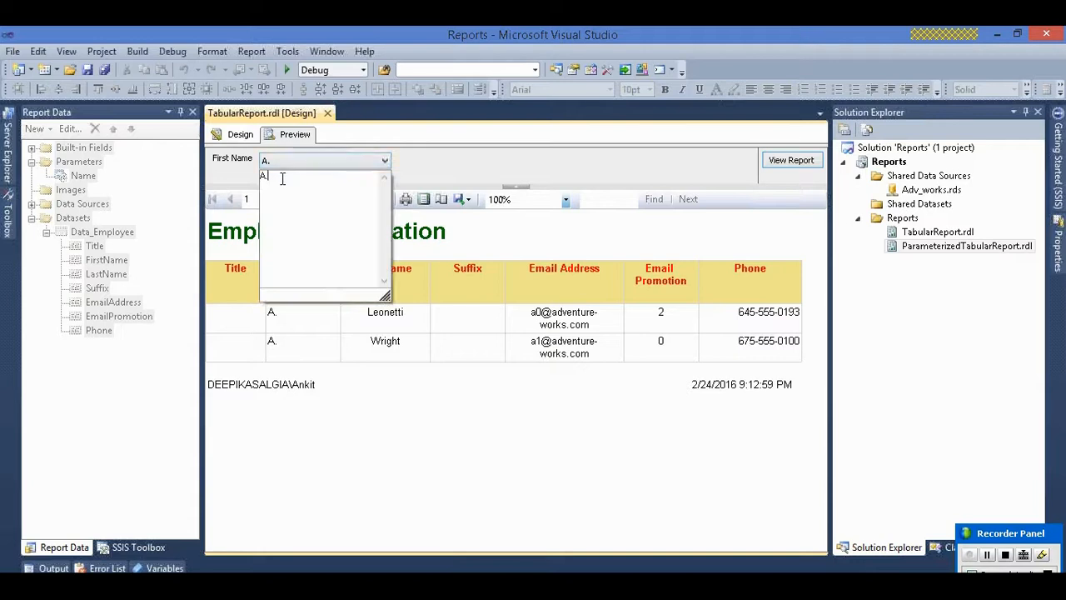
click(458, 159)
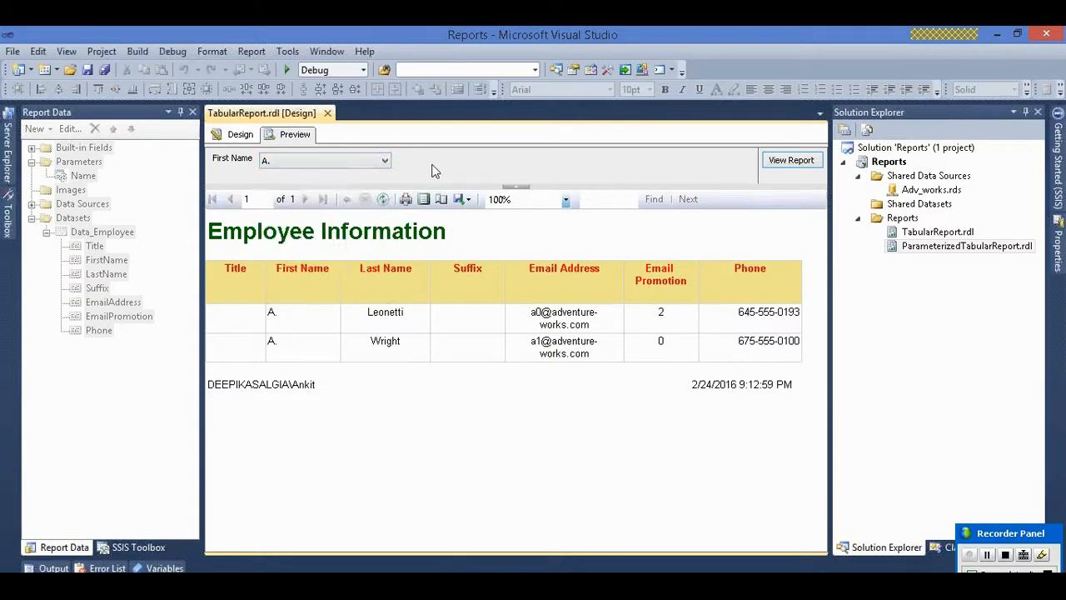
click(349, 159)
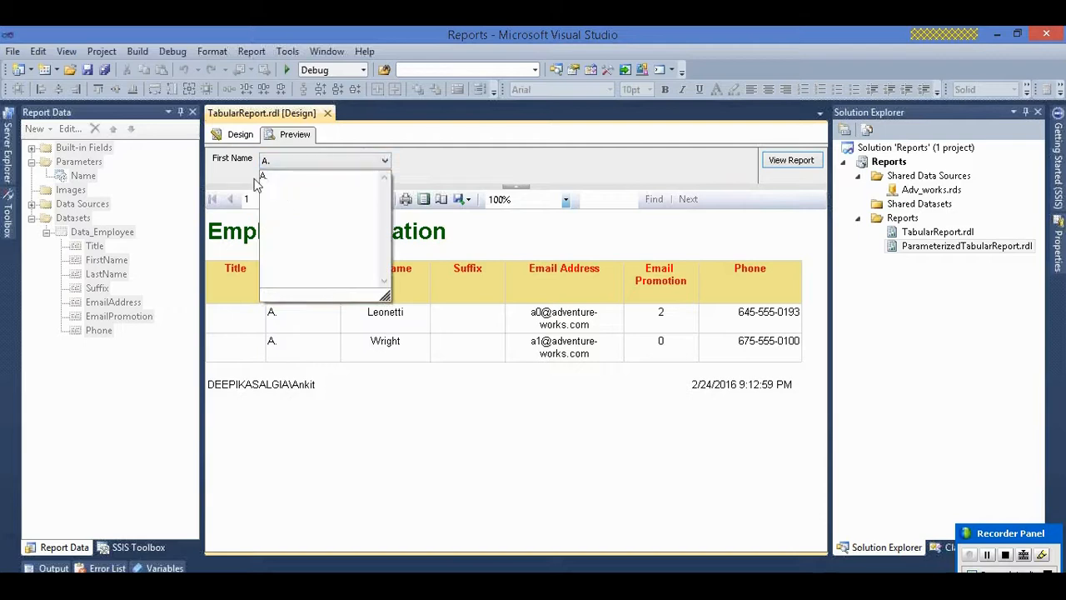
drag(270, 176, 249, 178)
click(242, 135)
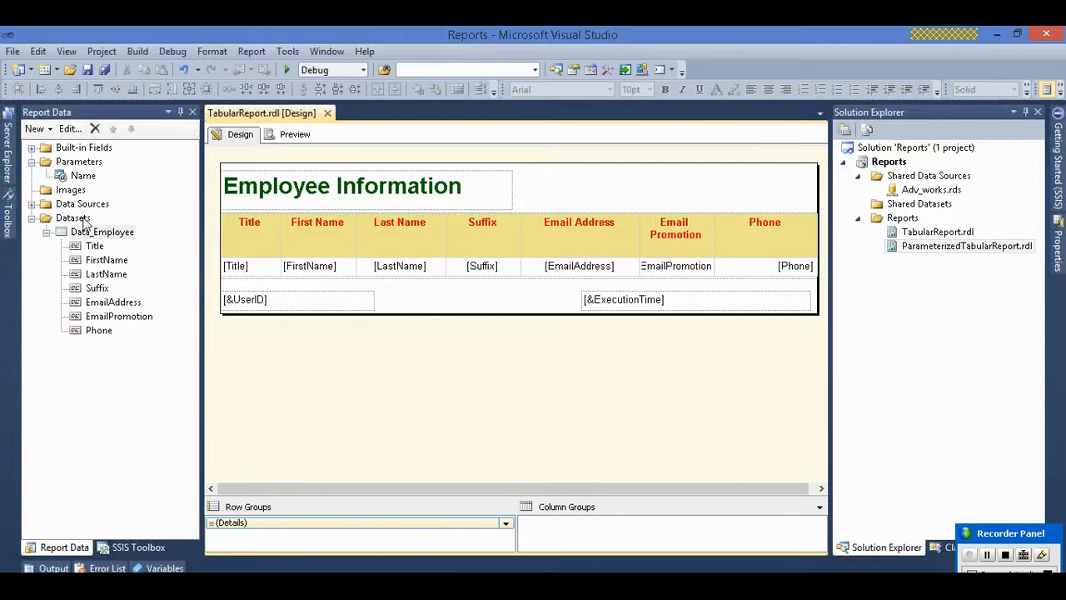
- Preview the report again, check the First Name entry list without a value, and go back to the design
click(300, 135)
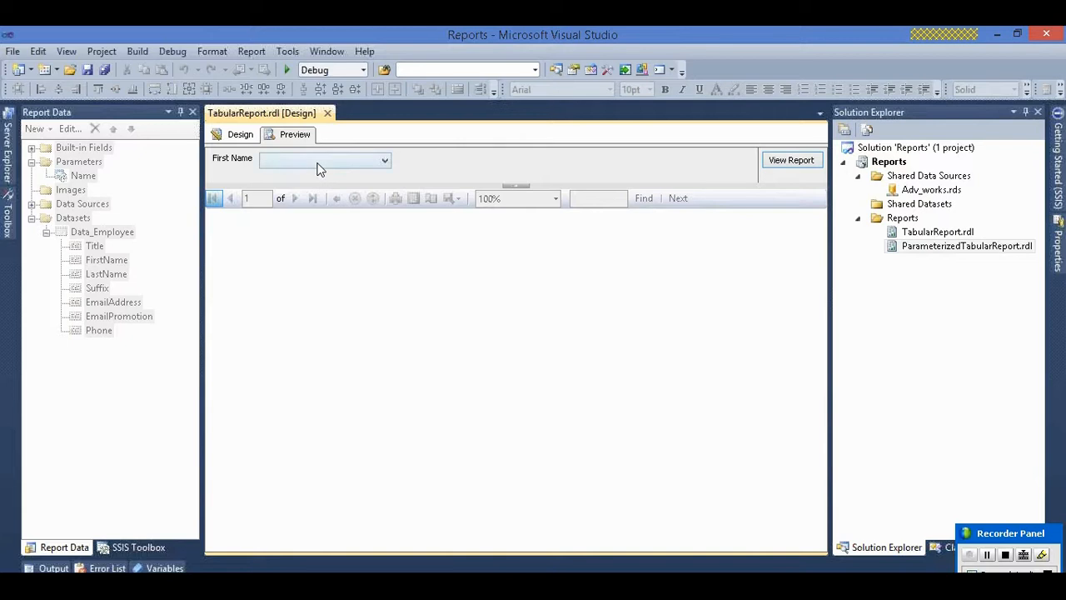
click(319, 163)
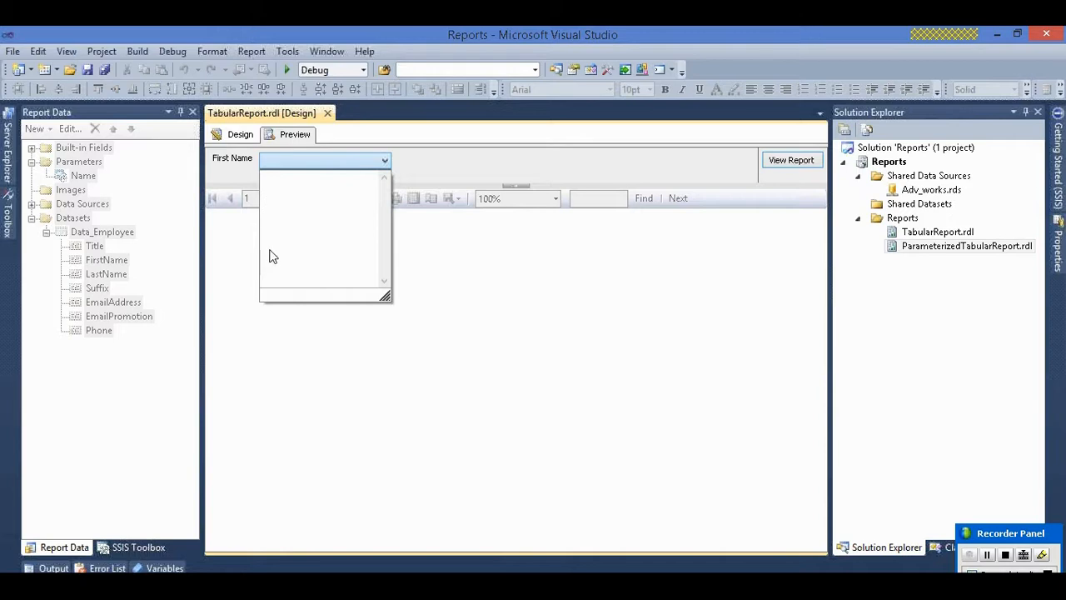
click(239, 137)
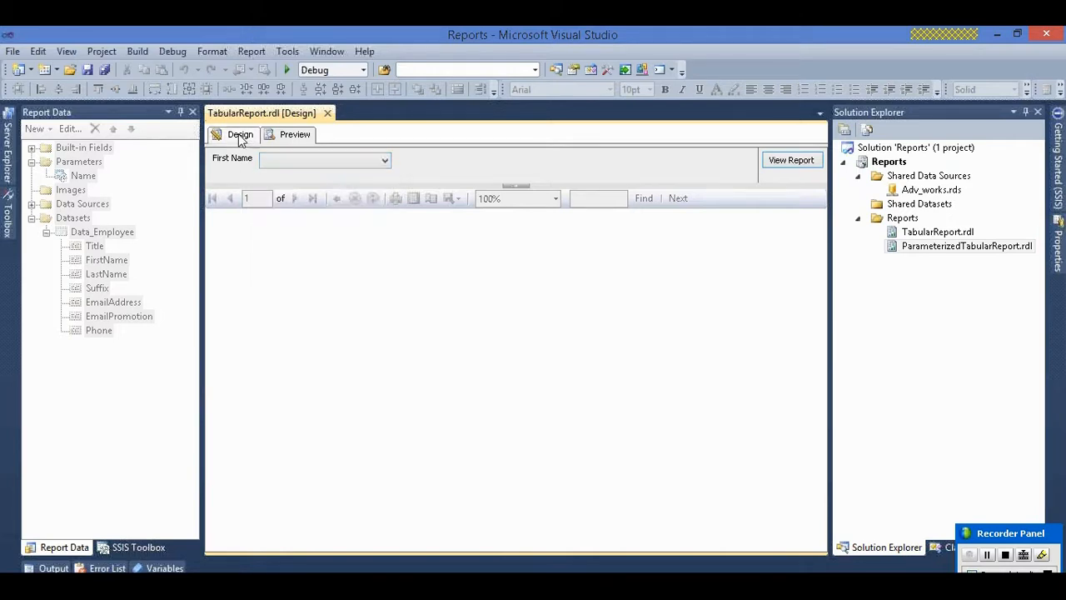
click(240, 136)
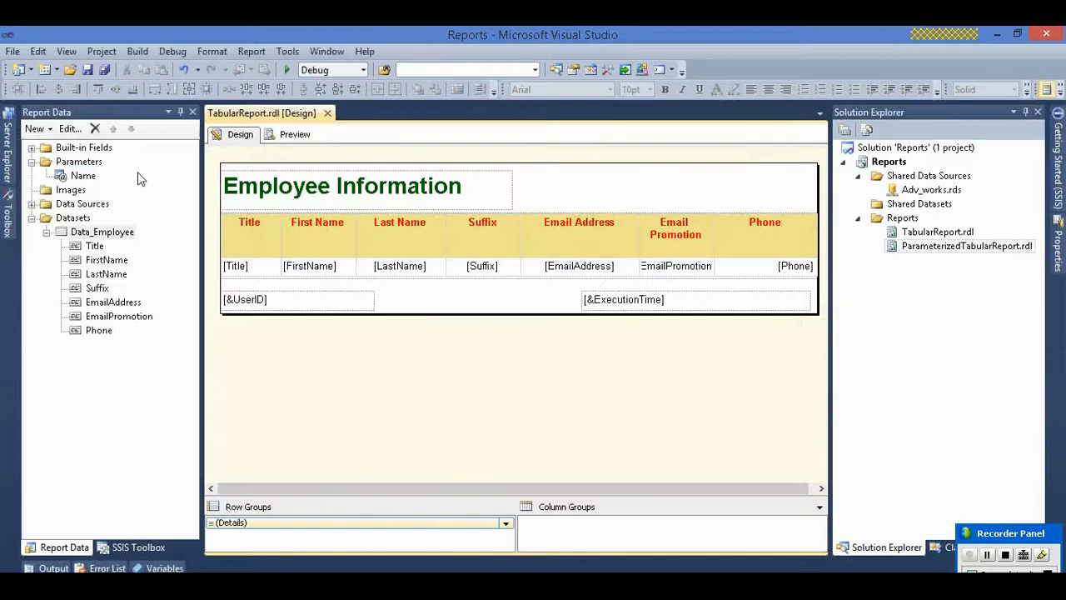
- Review the Name parameter's available values and default values options, and close its properties without saving
click(80, 177)
right_click(81, 176)
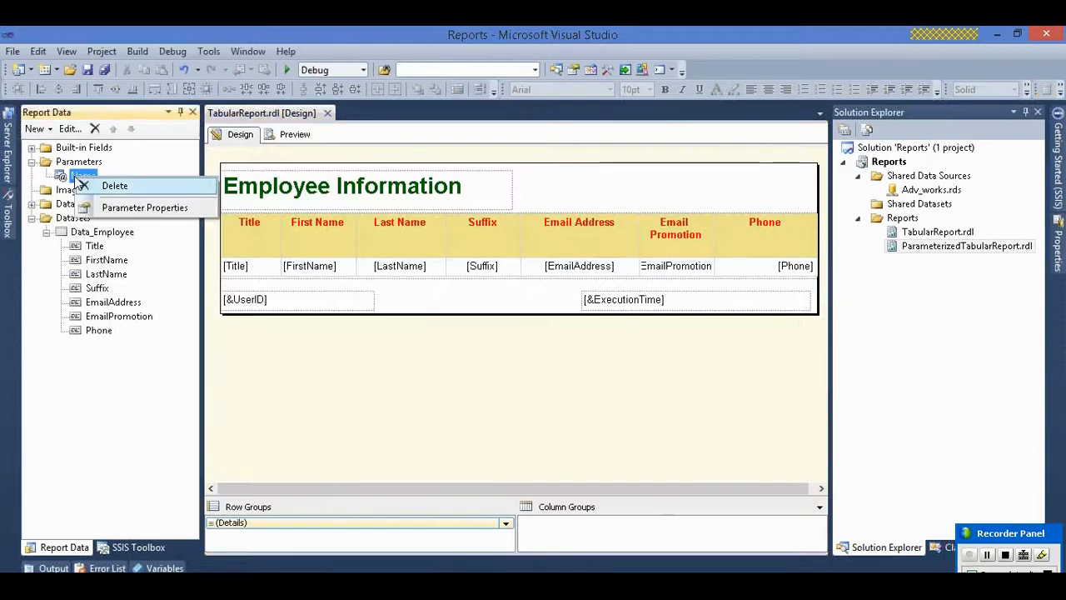
click(130, 211)
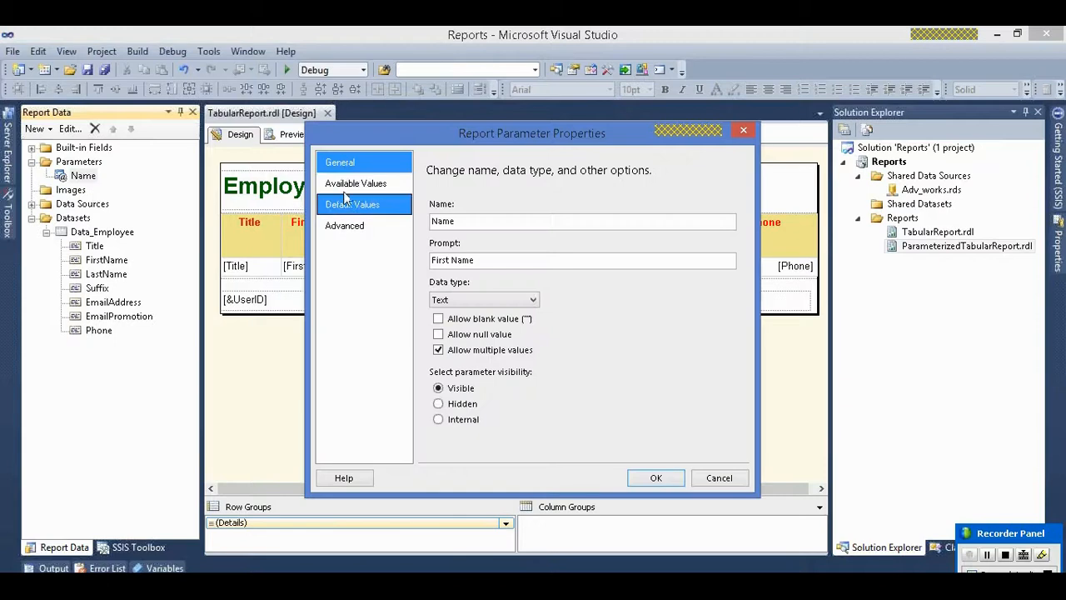
click(355, 190)
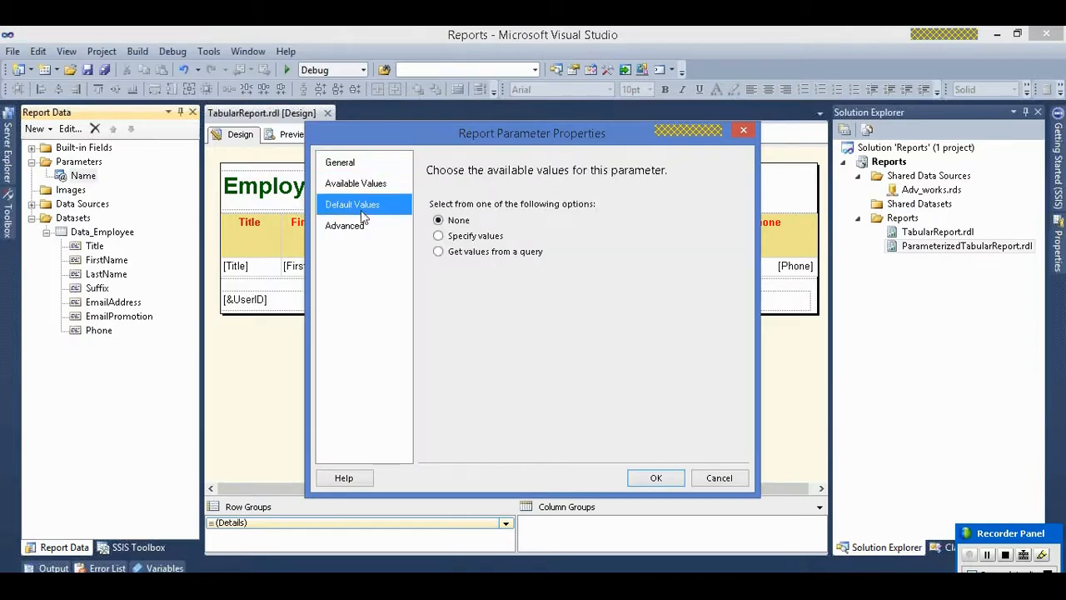
click(361, 213)
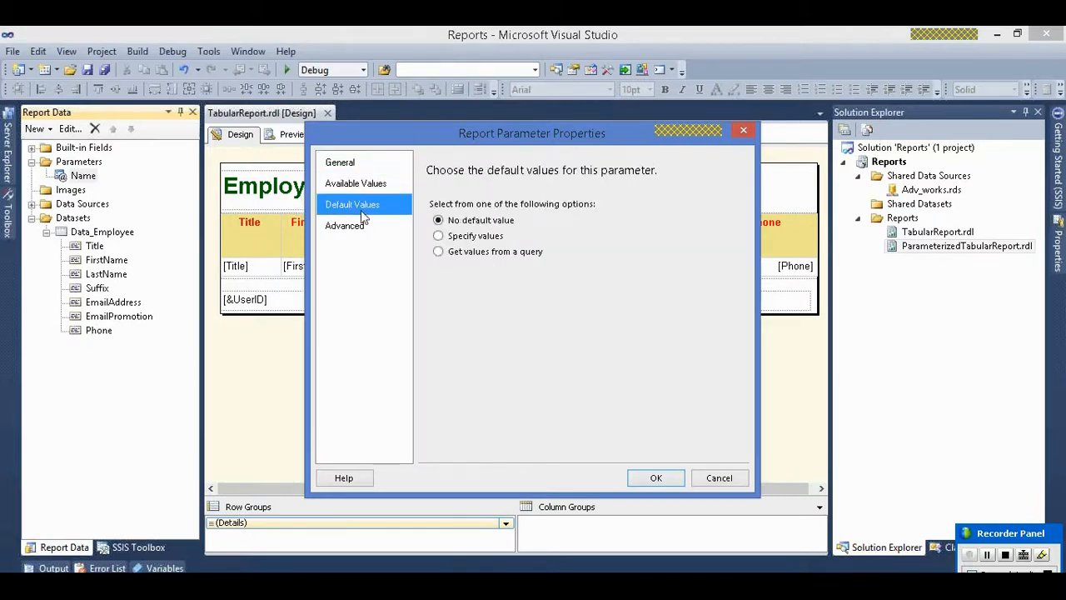
click(357, 188)
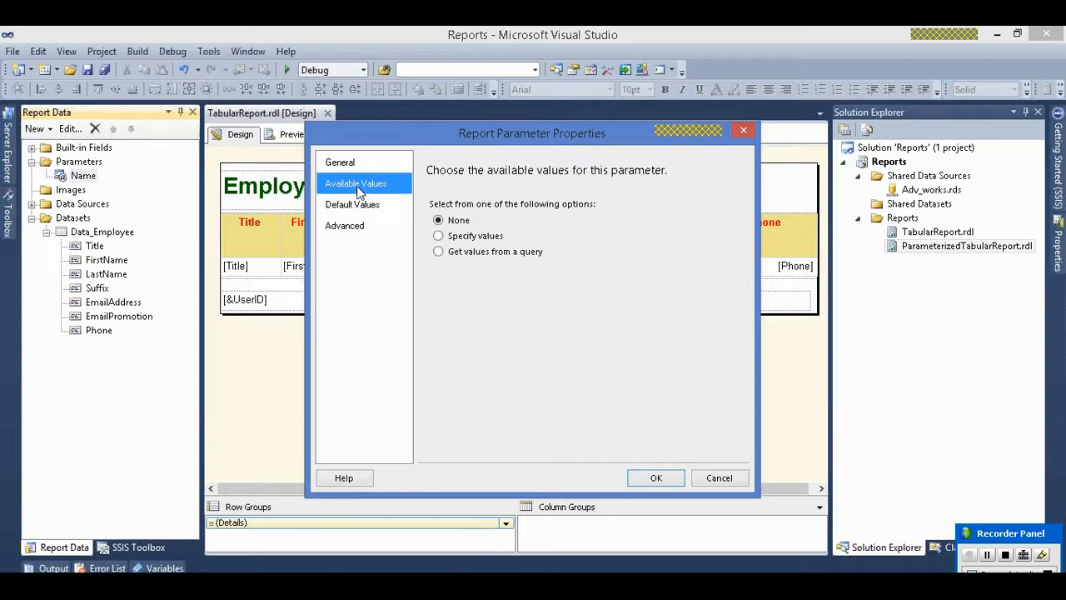
click(358, 205)
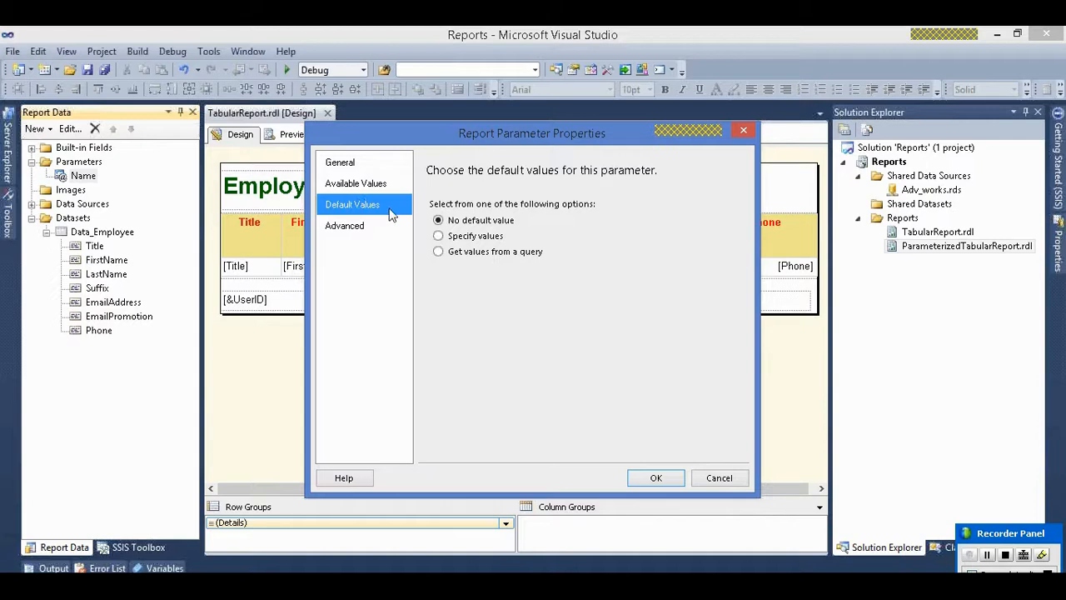
click(704, 479)
- Check the First Name prompt in the preview, and examine the Name parameter's advanced and available values options in its properties
click(291, 135)
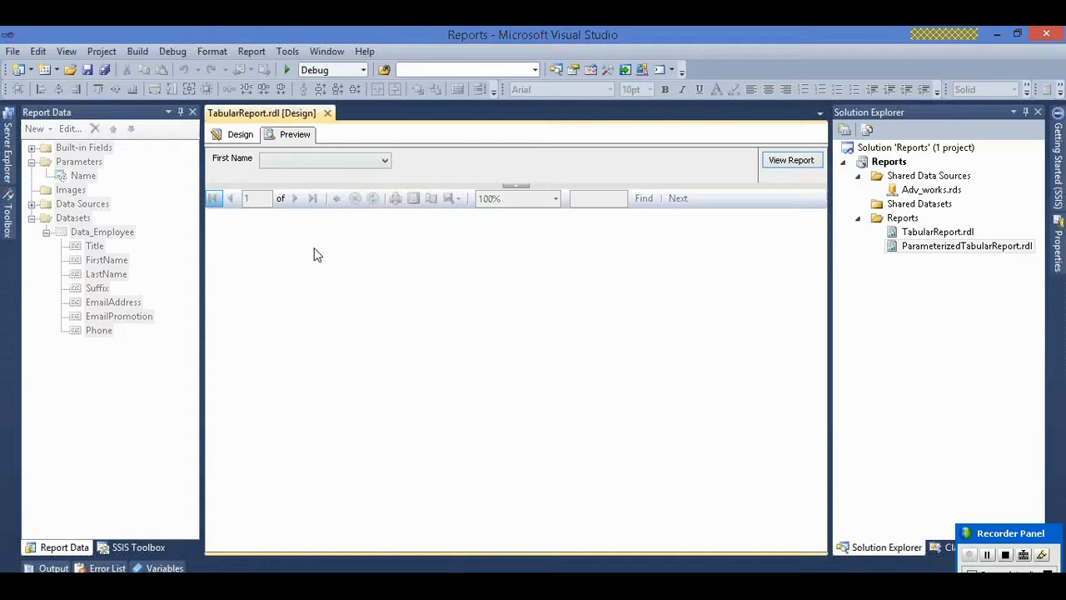
click(239, 134)
click(83, 176)
right_click(84, 175)
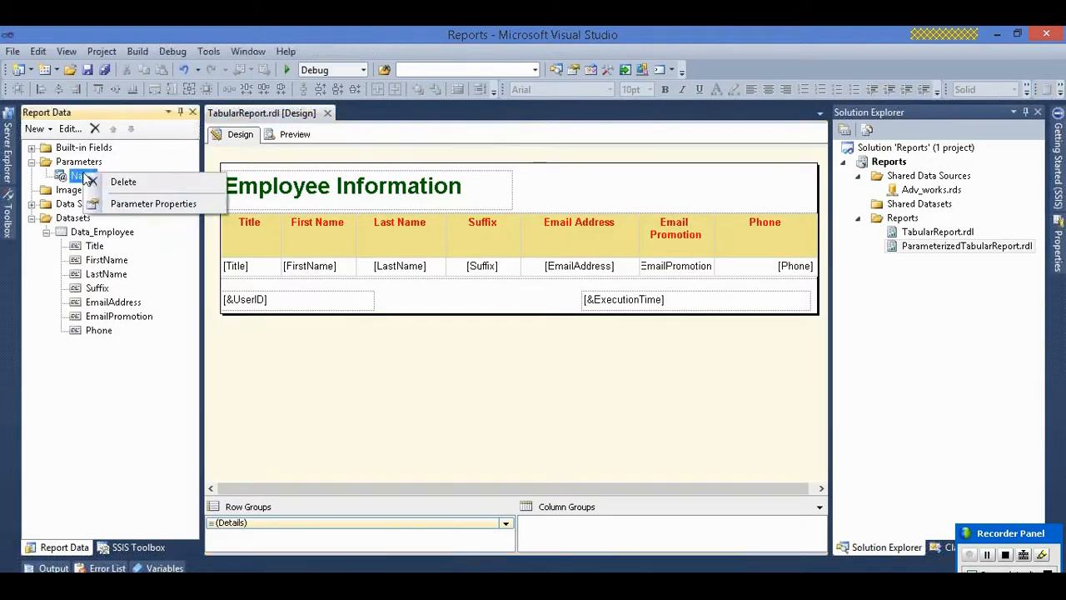
click(125, 204)
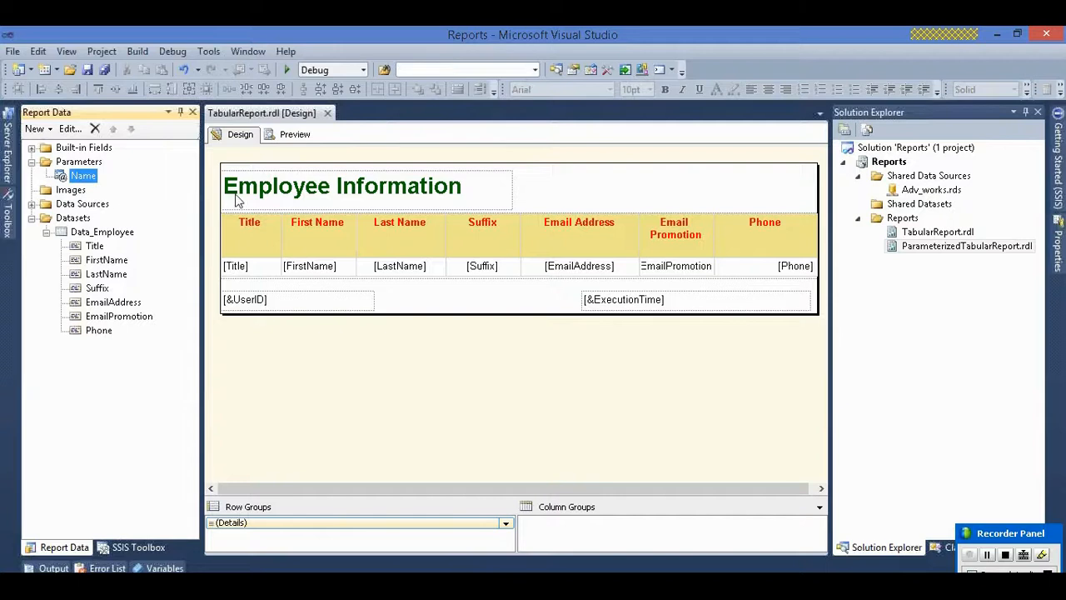
click(344, 226)
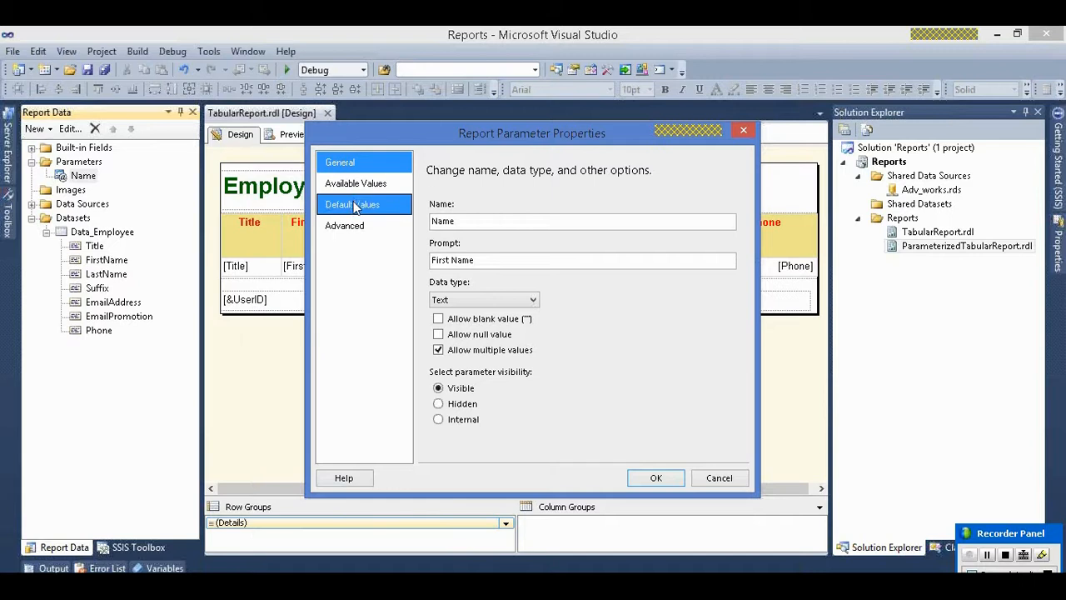
click(353, 242)
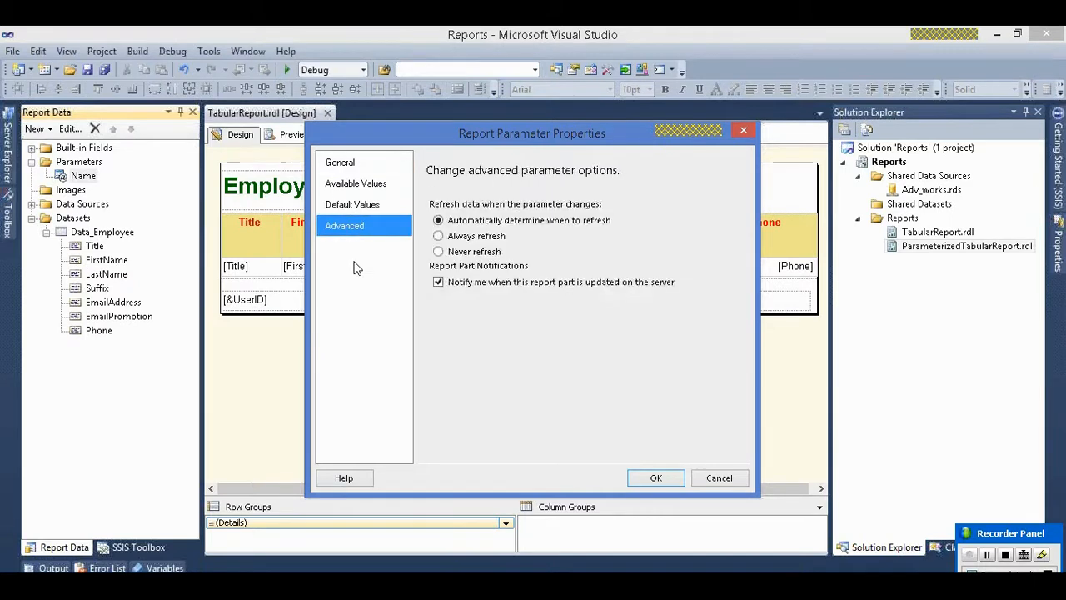
click(358, 184)
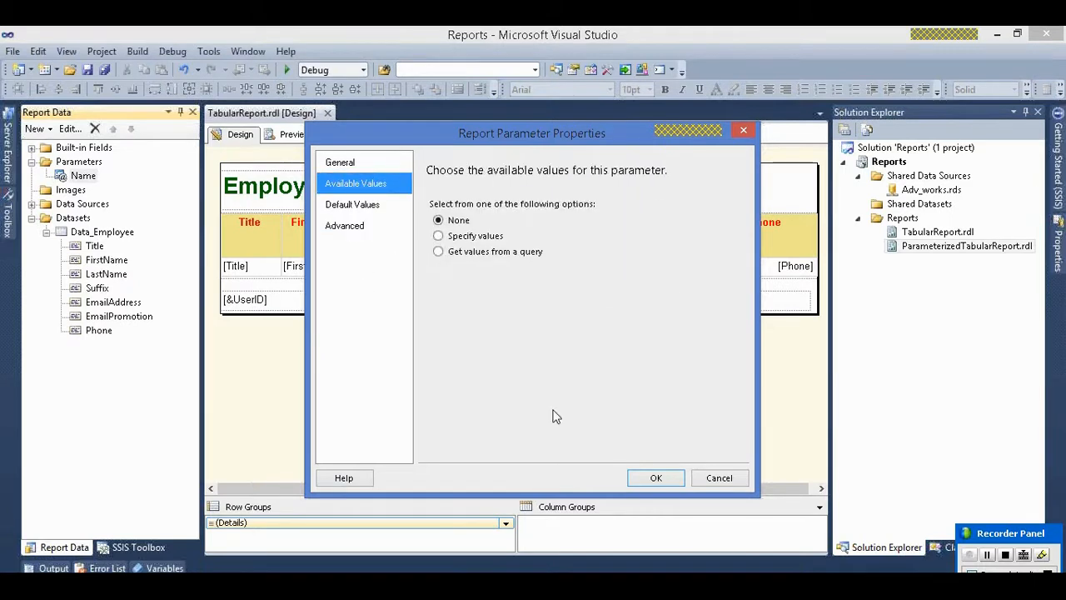
click(664, 478)
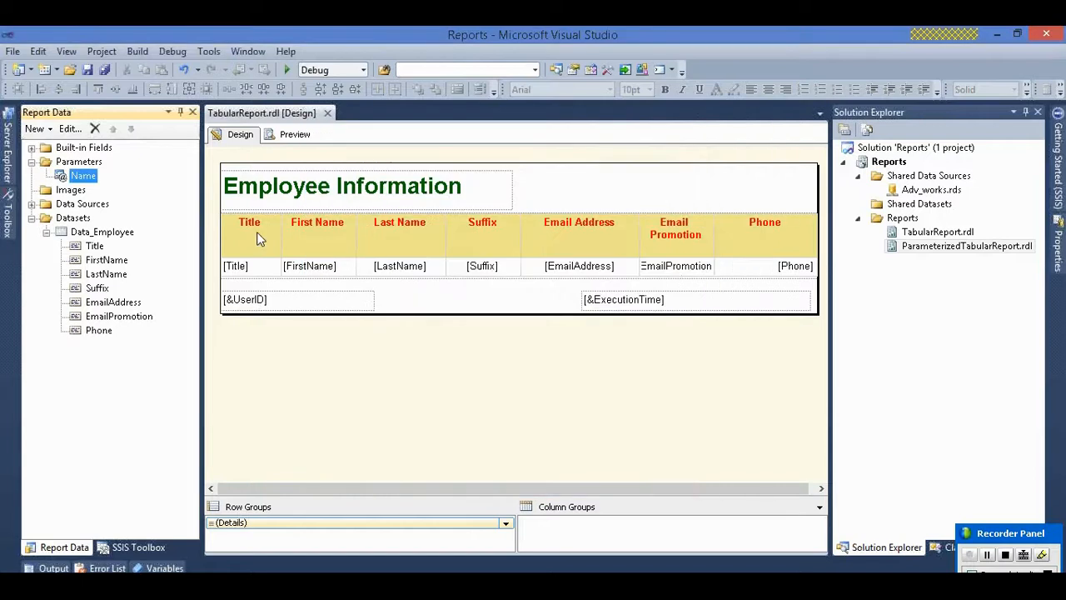
click(996, 534)
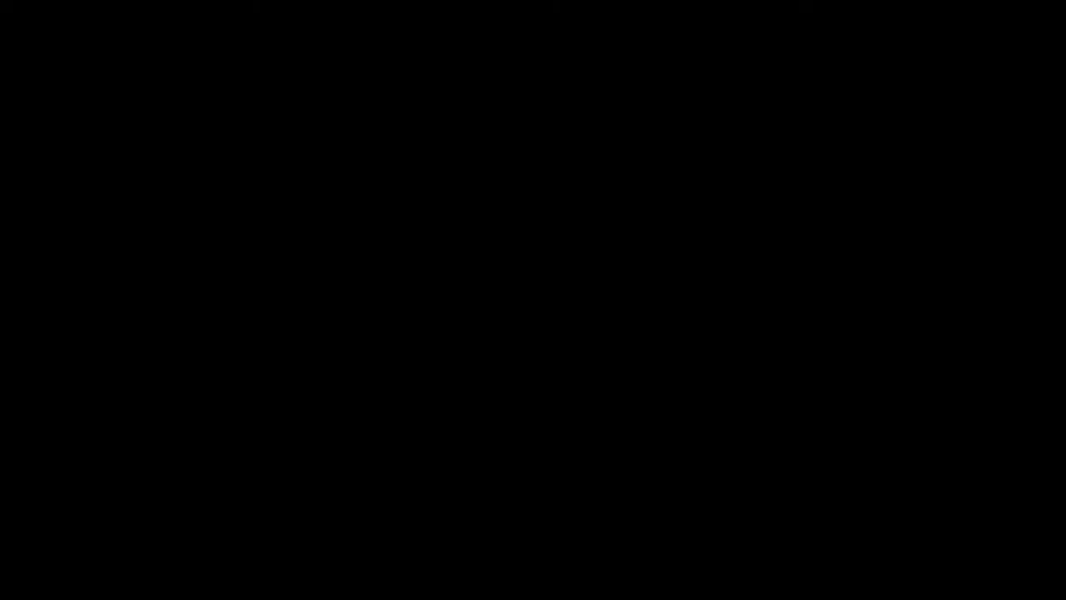